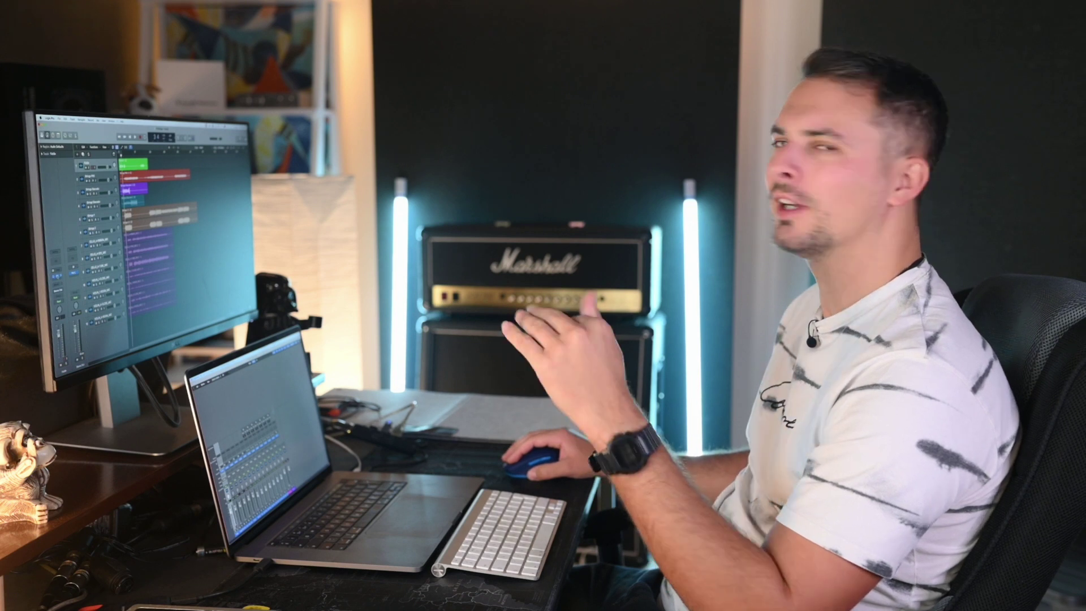
{"action": "left_click", "coordinate": [57, 276]}
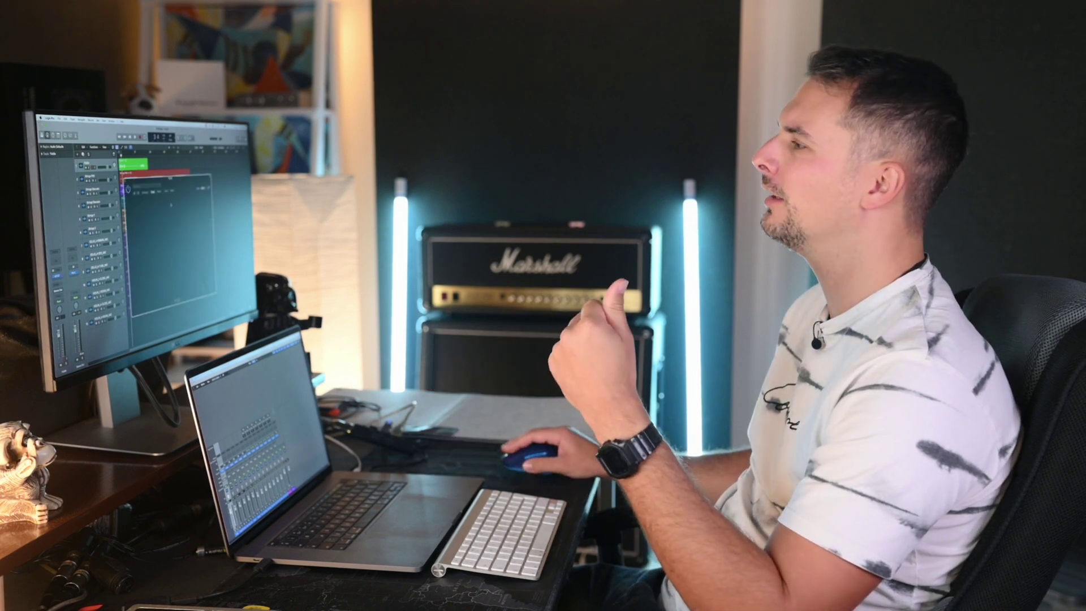
{"action": "left_click_drag", "start_coordinate": [183, 180], "coordinate": [204, 168]}
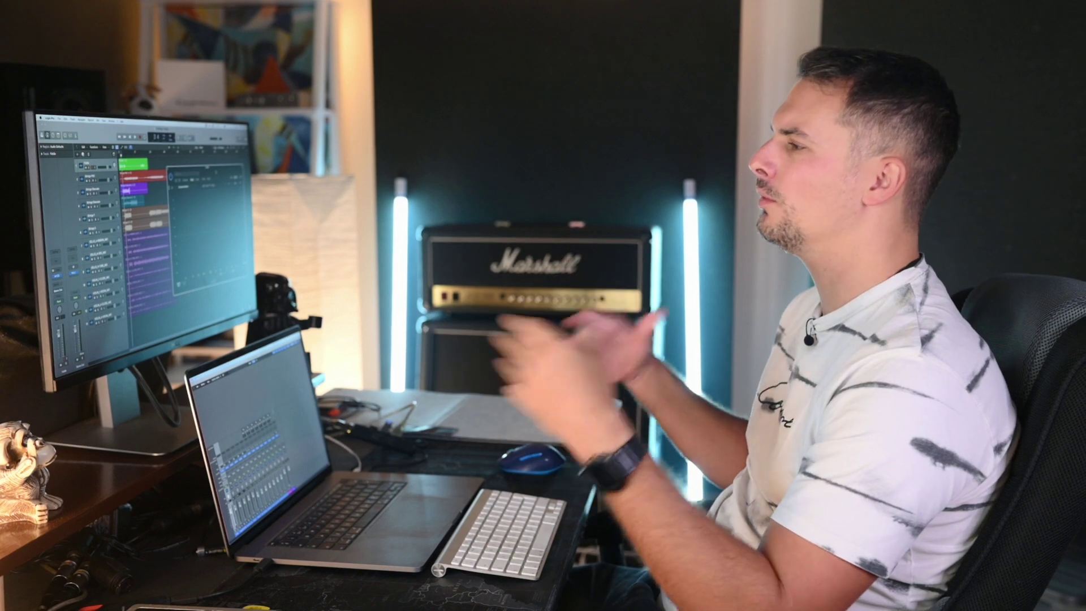
{"action": "left_click_drag", "start_coordinate": [207, 168], "coordinate": [212, 160]}
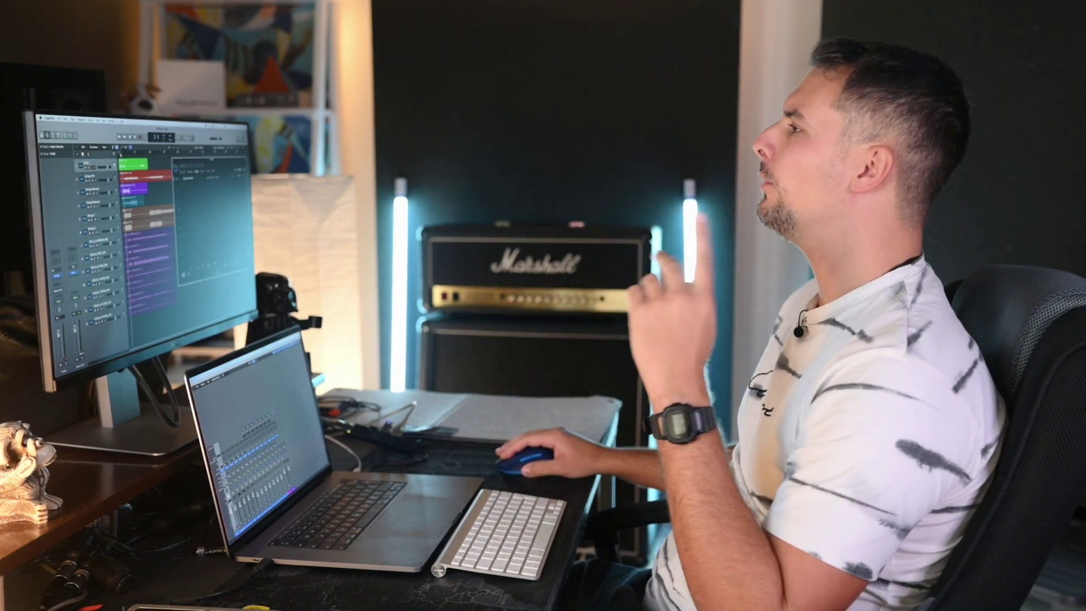
{"action": "left_click", "coordinate": [177, 164]}
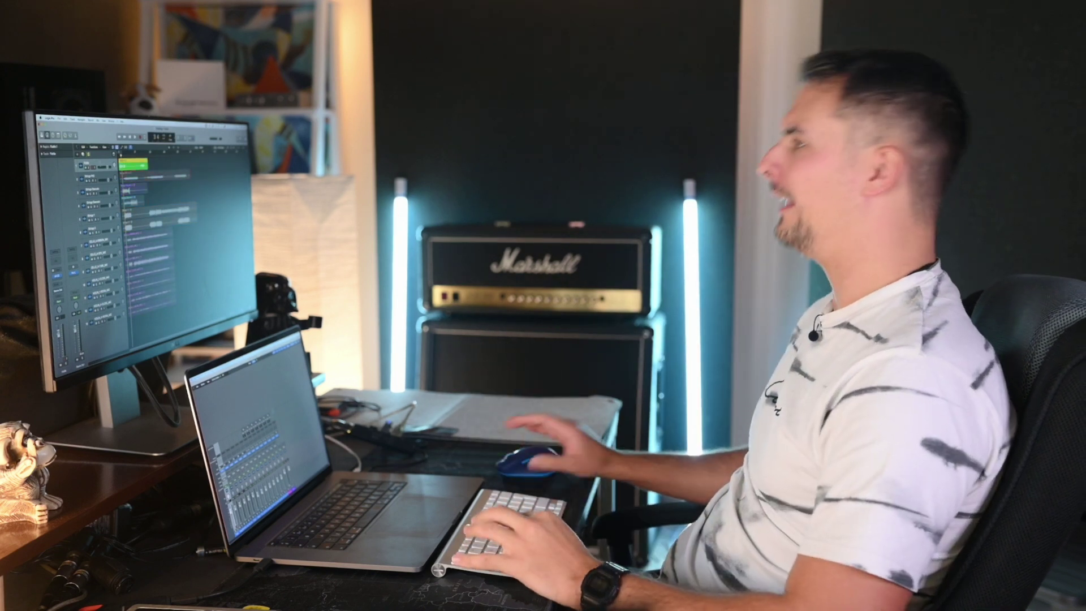
{"action": "key", "text": "super+Right"}
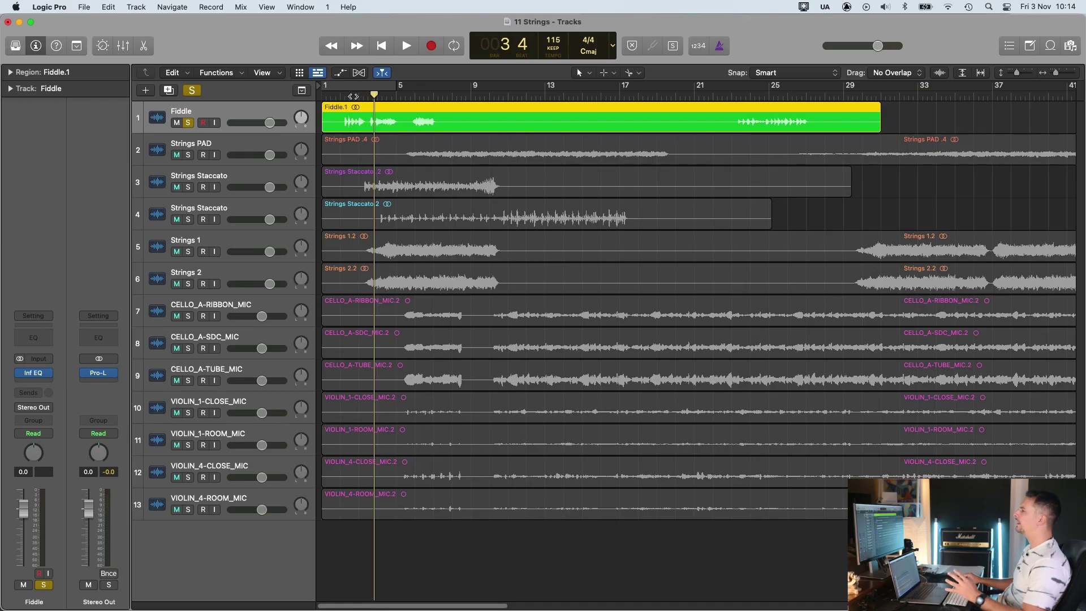
Step: Play the soloed Fiddle track from bar 2 and open its Inf EQ plug-in to watch the spectrum
{"action": "left_click", "coordinate": [345, 95]}
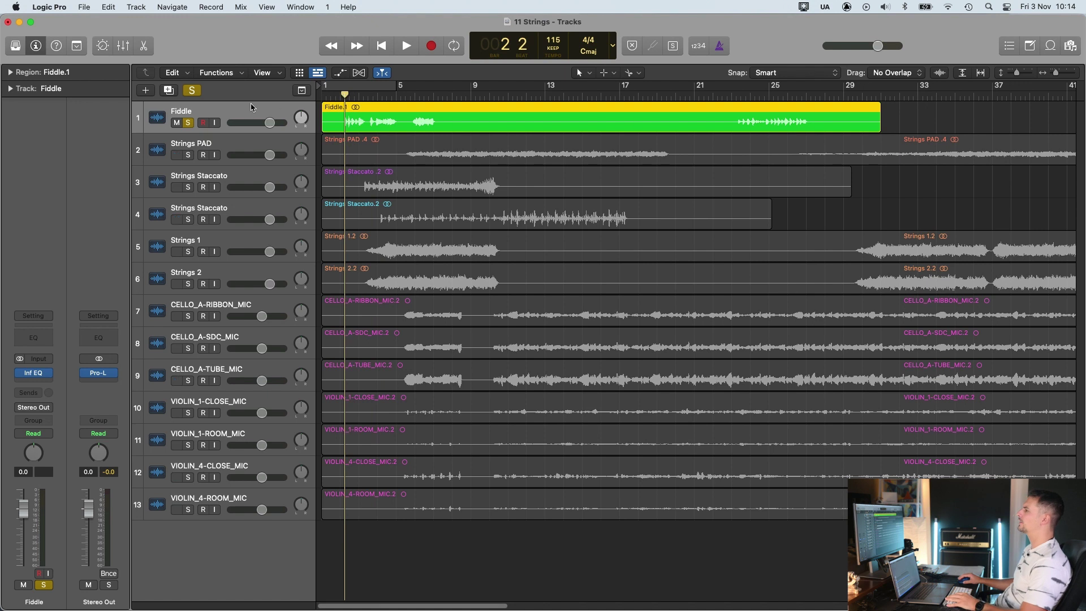
{"action": "key", "text": "space"}
{"action": "left_click", "coordinate": [34, 373]}
{"action": "left_click_drag", "start_coordinate": [877, 121], "coordinate": [712, 204]}
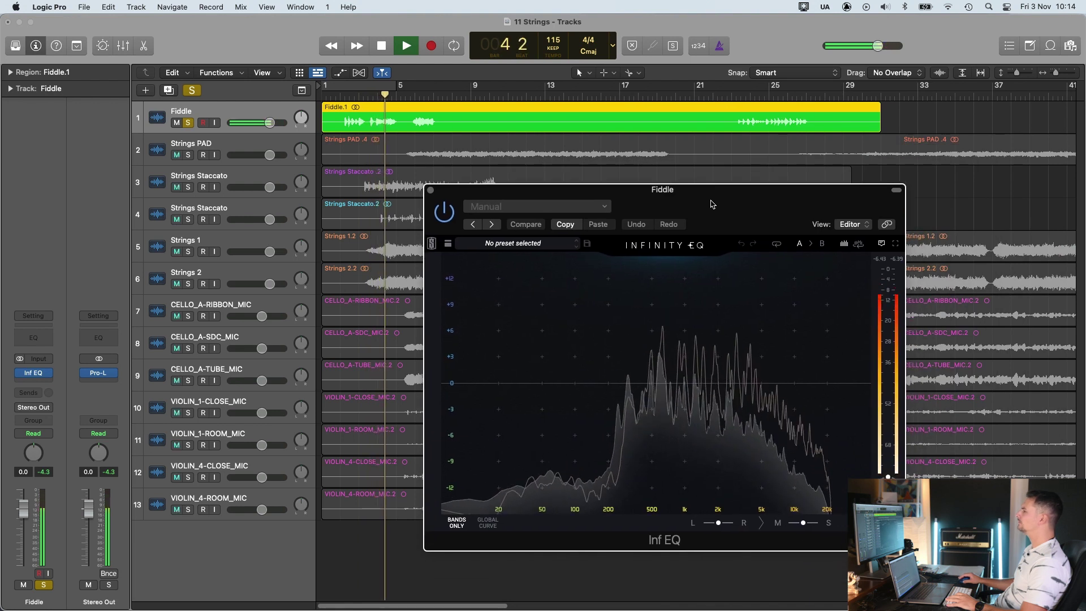
{"action": "key", "text": "space"}
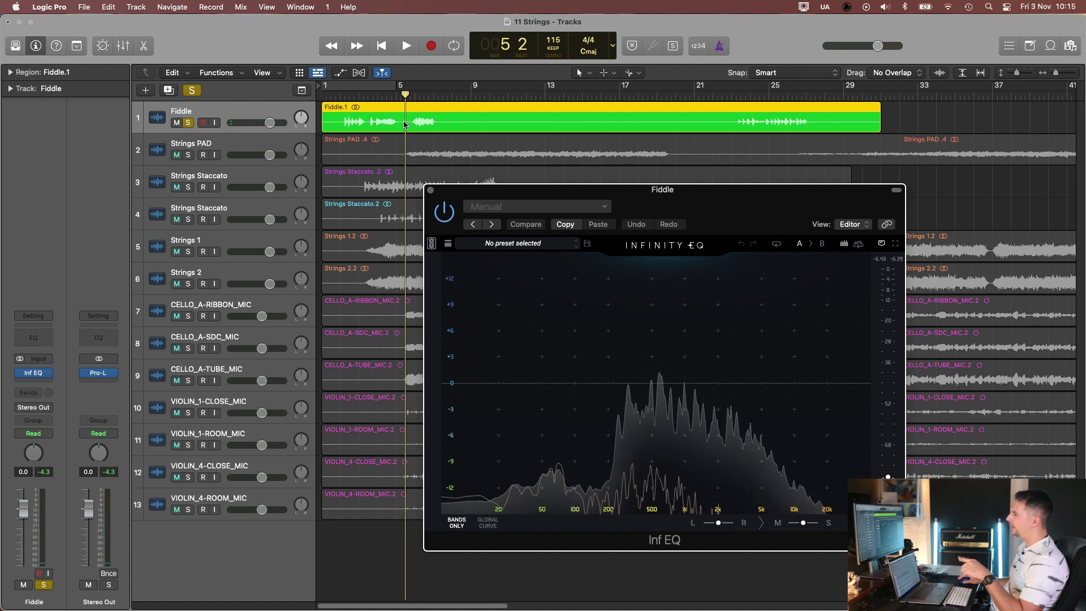
Step: Replay the fiddle from bar 4 with the EQ analyzer in view
{"action": "left_click", "coordinate": [395, 96]}
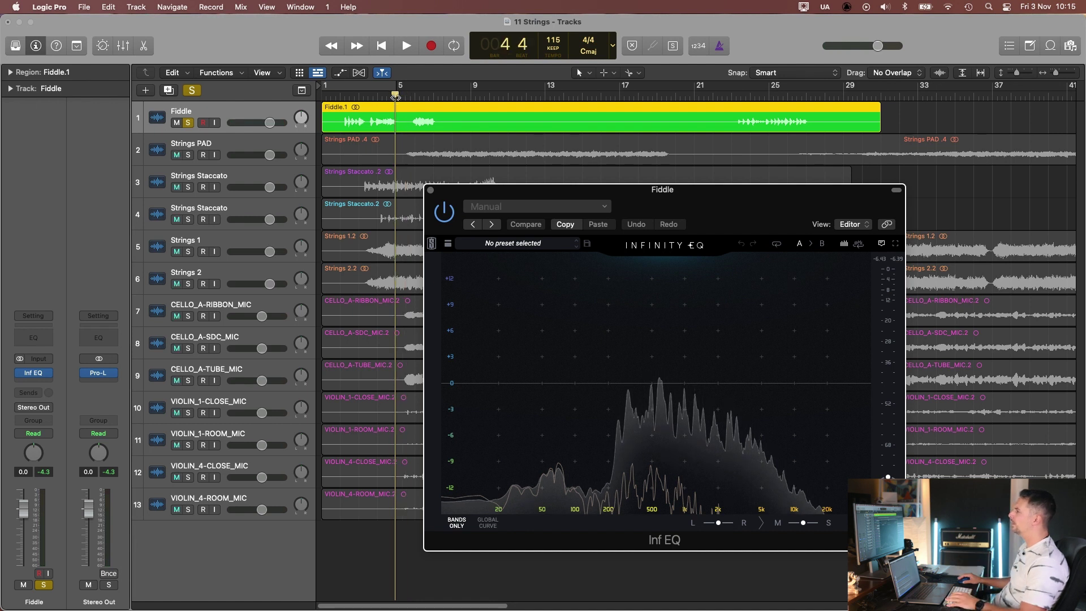
{"action": "key", "text": "space"}
{"action": "key", "text": "space"}
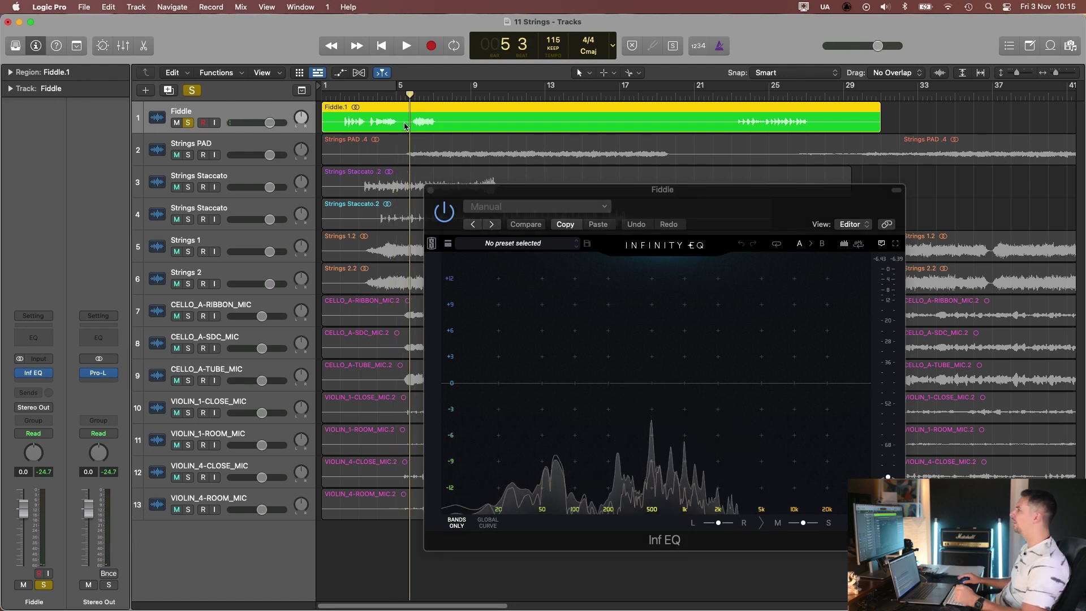
{"action": "left_click_drag", "start_coordinate": [706, 211], "coordinate": [695, 183]}
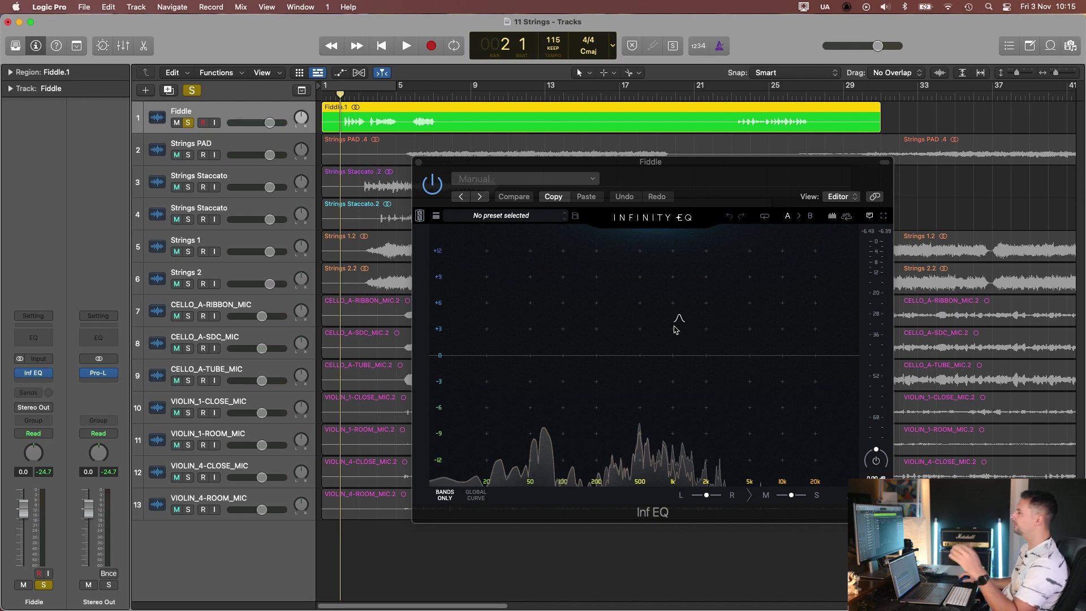
{"action": "left_click_drag", "start_coordinate": [721, 188], "coordinate": [716, 185]}
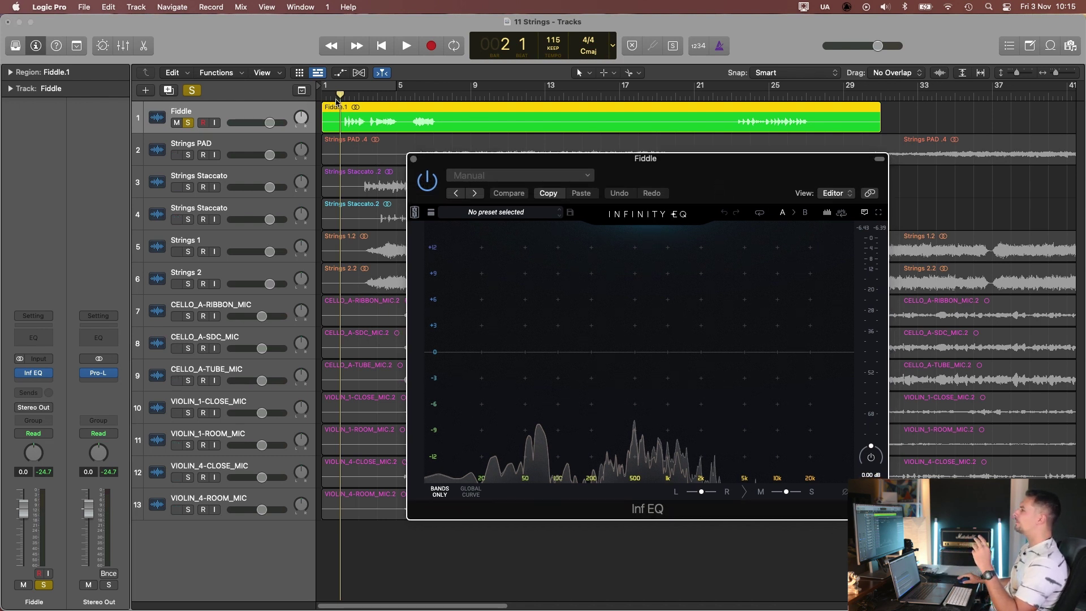
Step: Add a low-cut filter to the fiddle EQ at 130 Hz while playing the track from bar 2
{"action": "left_click", "coordinate": [342, 96]}
{"action": "left_click_drag", "start_coordinate": [716, 173], "coordinate": [712, 173]}
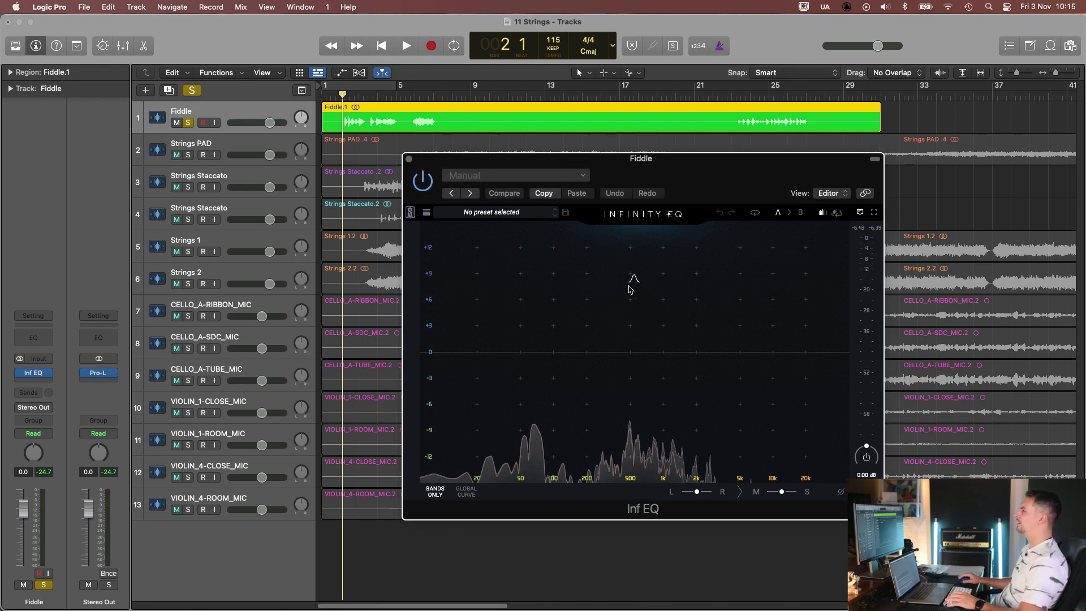
{"action": "key", "text": "space"}
{"action": "left_click", "coordinate": [549, 379]}
{"action": "left_click_drag", "start_coordinate": [550, 379], "coordinate": [567, 382]}
{"action": "key", "text": "space"}
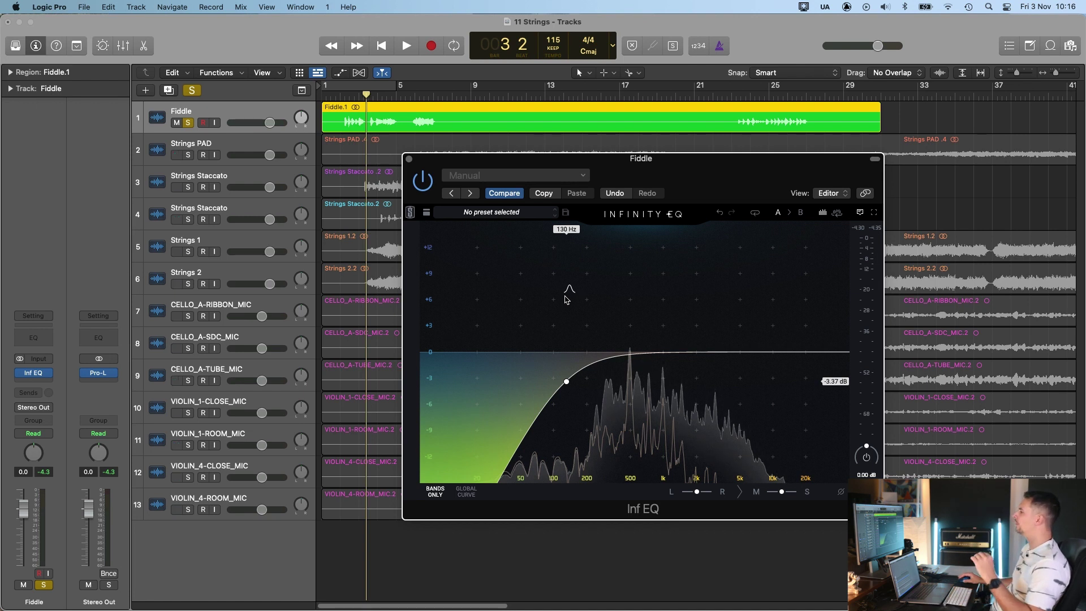
Step: Steepen the slope of the fiddle's low-cut filter and play the track to check it
{"action": "left_click_drag", "start_coordinate": [704, 173], "coordinate": [706, 162]}
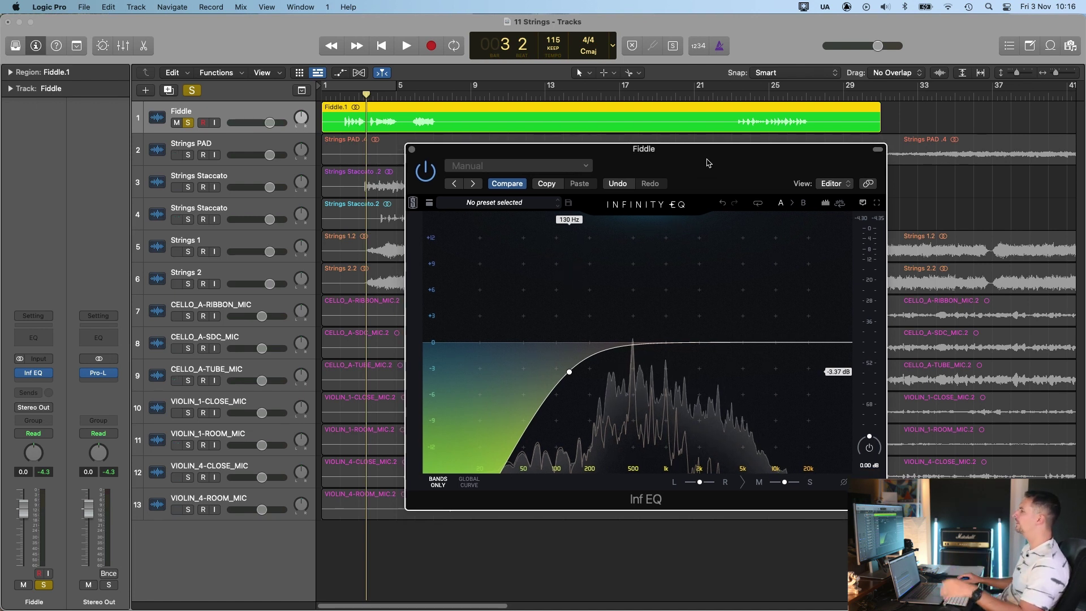
{"action": "mouse_move", "coordinate": [567, 371]}
{"action": "scroll", "coordinate": [569, 372], "scroll_direction": "up", "scroll_amount": 2}
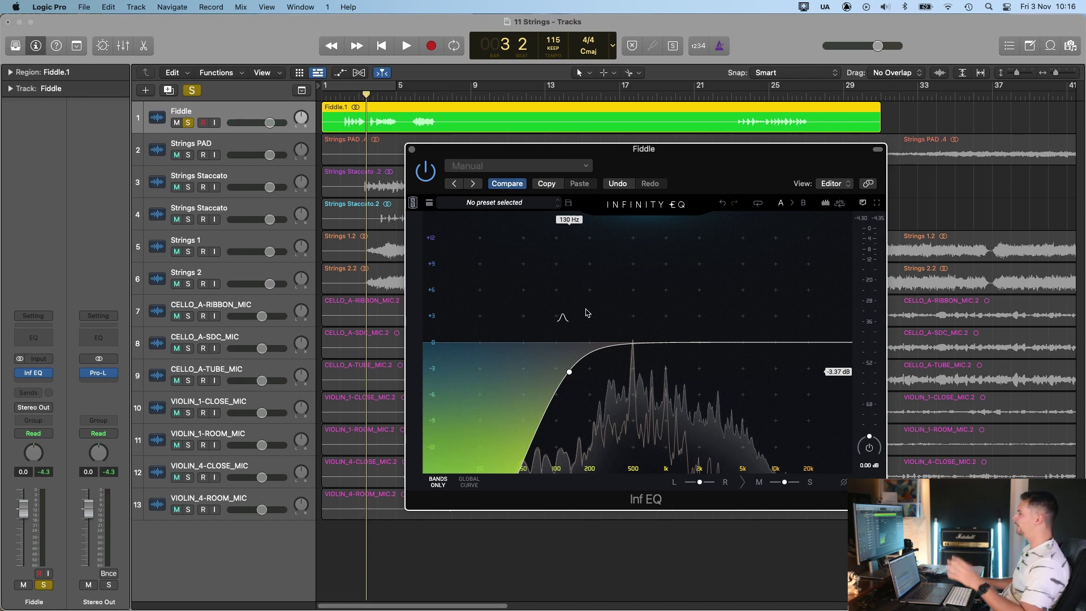
{"action": "key", "text": "space"}
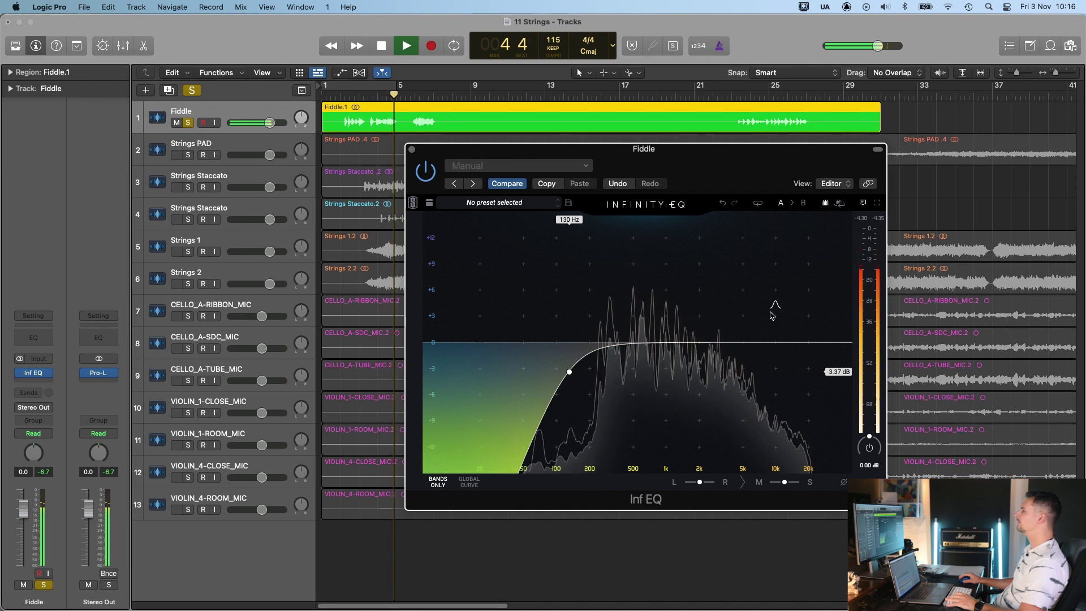
{"action": "key", "text": "space"}
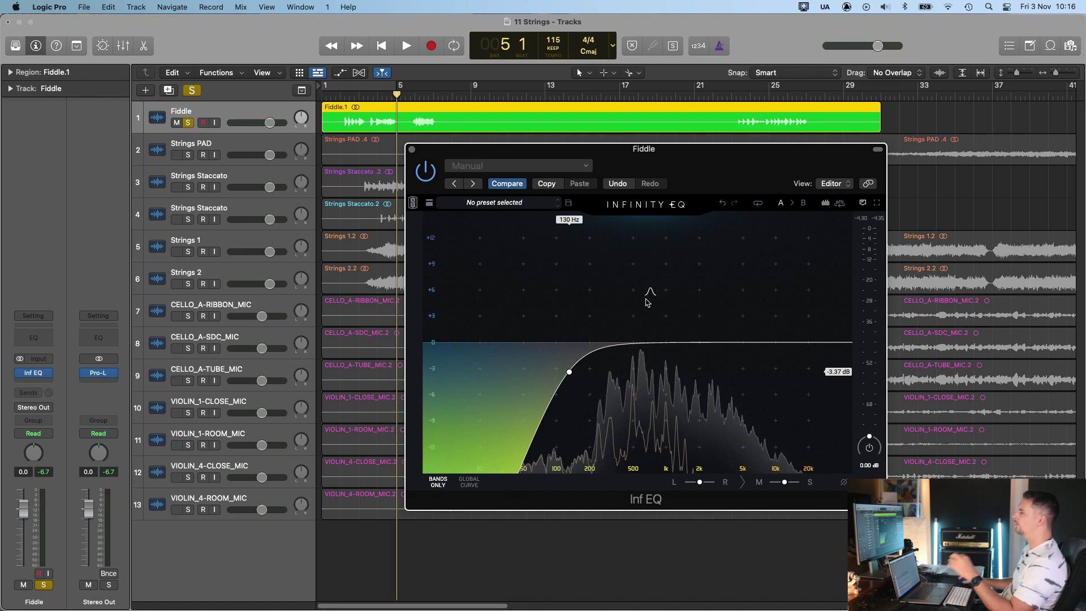
Step: Add a bell band in the fiddle's low mids and shape it into a -2.40 dB cut at 595 Hz during playback from bar 3
{"action": "left_click", "coordinate": [648, 302]}
{"action": "left_click_drag", "start_coordinate": [646, 302], "coordinate": [648, 302]}
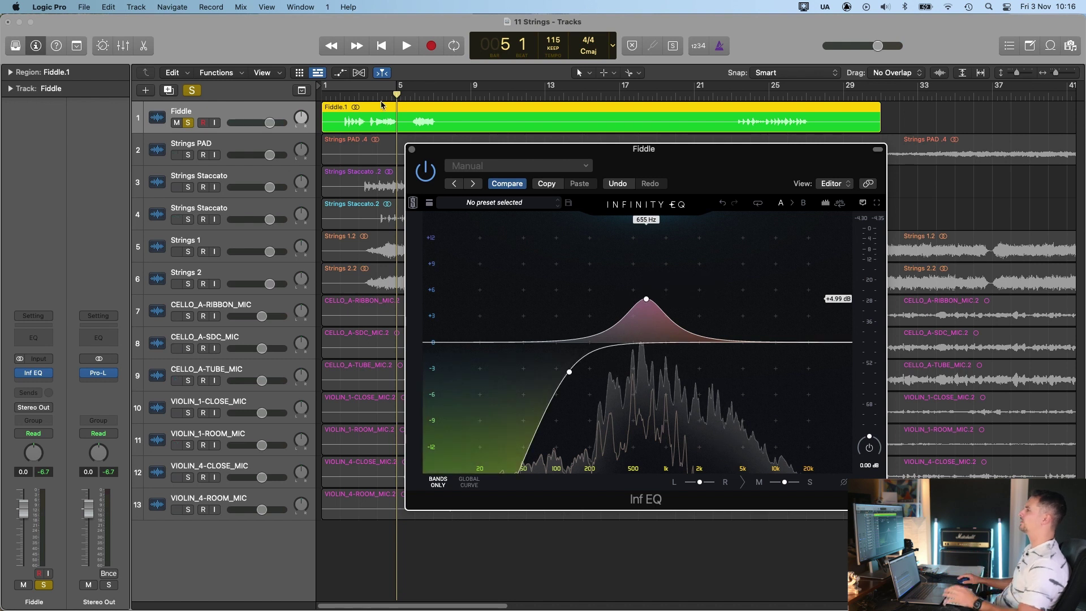
{"action": "left_click_drag", "start_coordinate": [378, 101], "coordinate": [355, 100]}
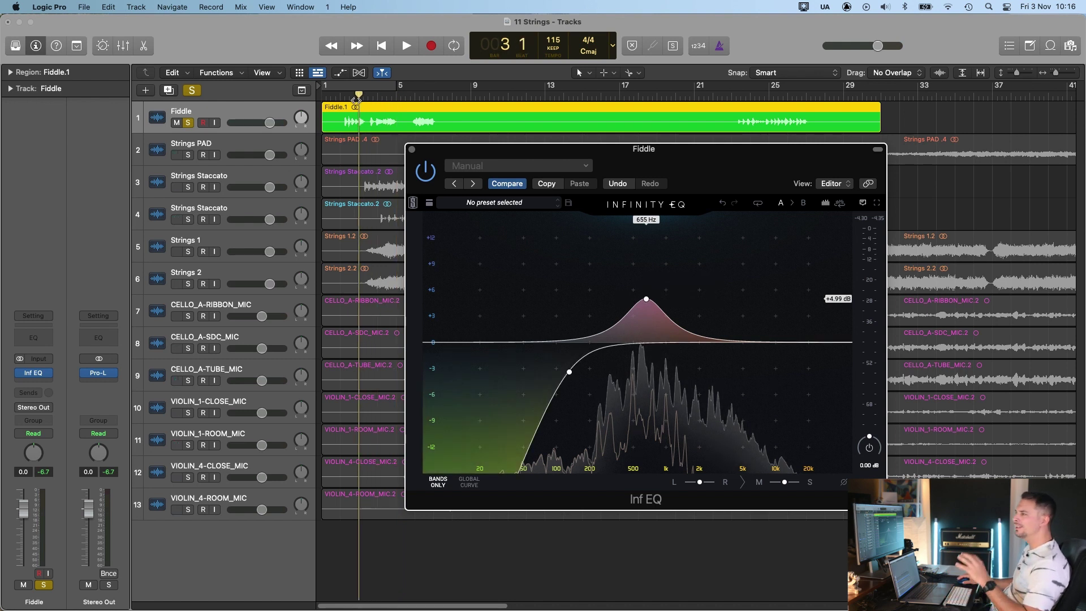
{"action": "key", "text": "space"}
{"action": "mouse_move", "coordinate": [651, 302]}
{"action": "left_click_drag", "start_coordinate": [647, 299], "coordinate": [643, 365]}
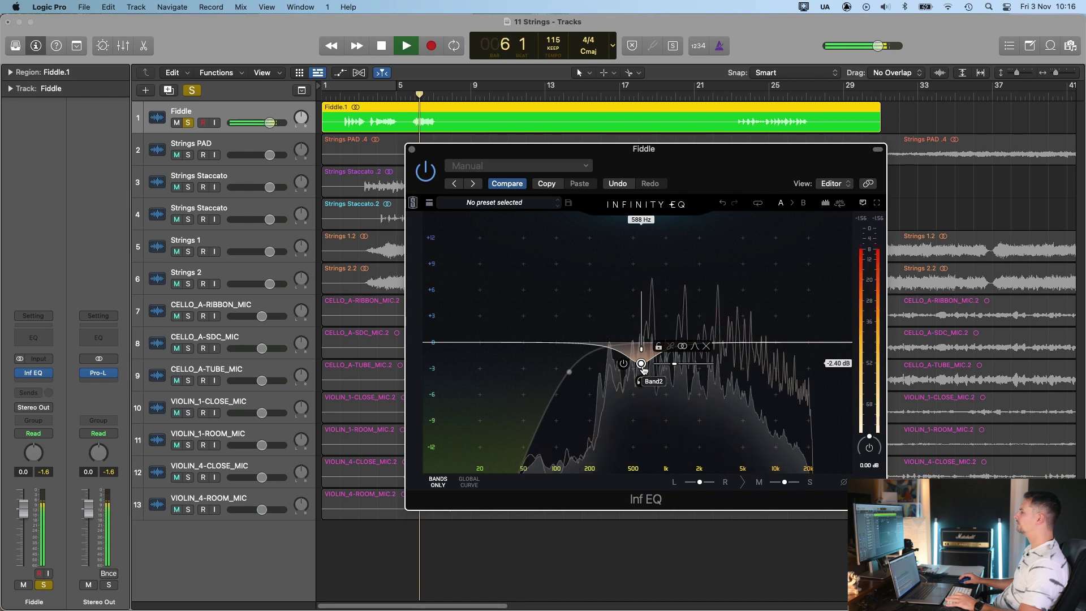
{"action": "key", "text": "space"}
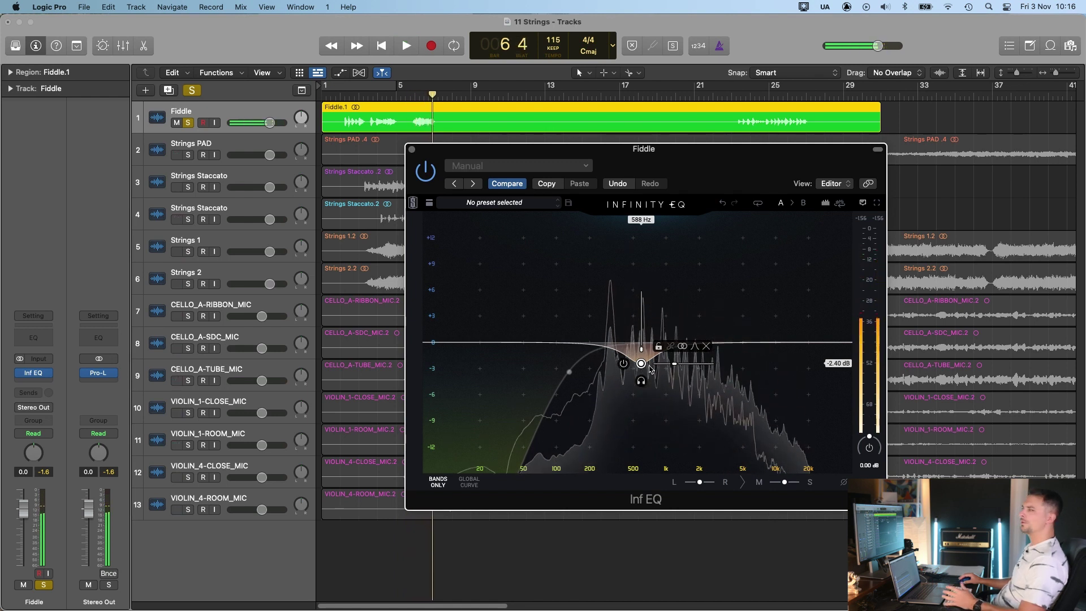
{"action": "left_click_drag", "start_coordinate": [644, 366], "coordinate": [641, 363]}
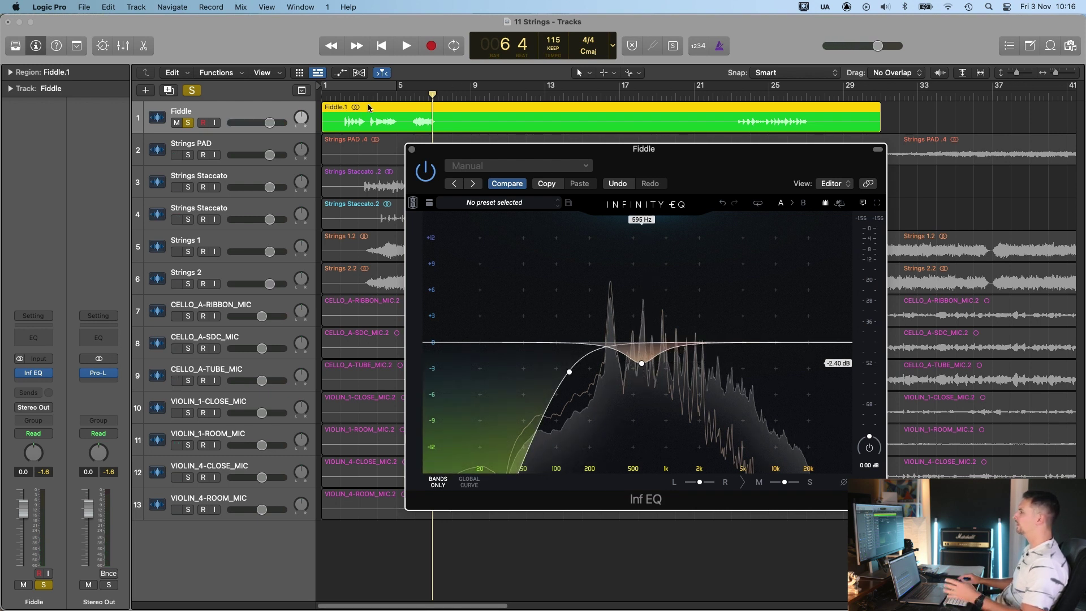
Step: Play the fiddle from bar 4 to audition the low cut and low-mid dip
{"action": "left_click", "coordinate": [382, 105]}
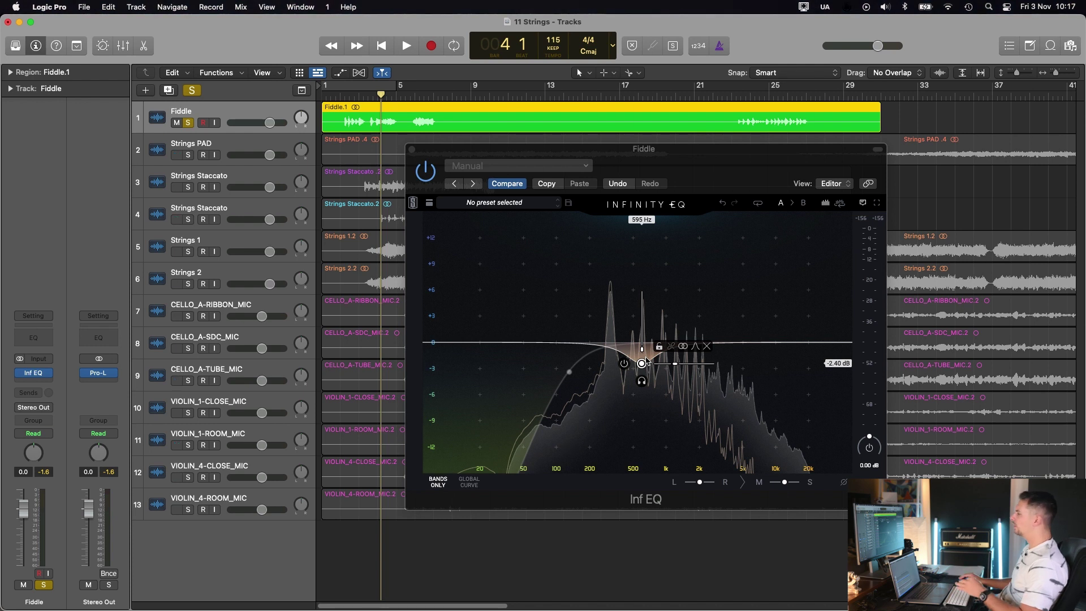
{"action": "left_click_drag", "start_coordinate": [661, 150], "coordinate": [660, 145]}
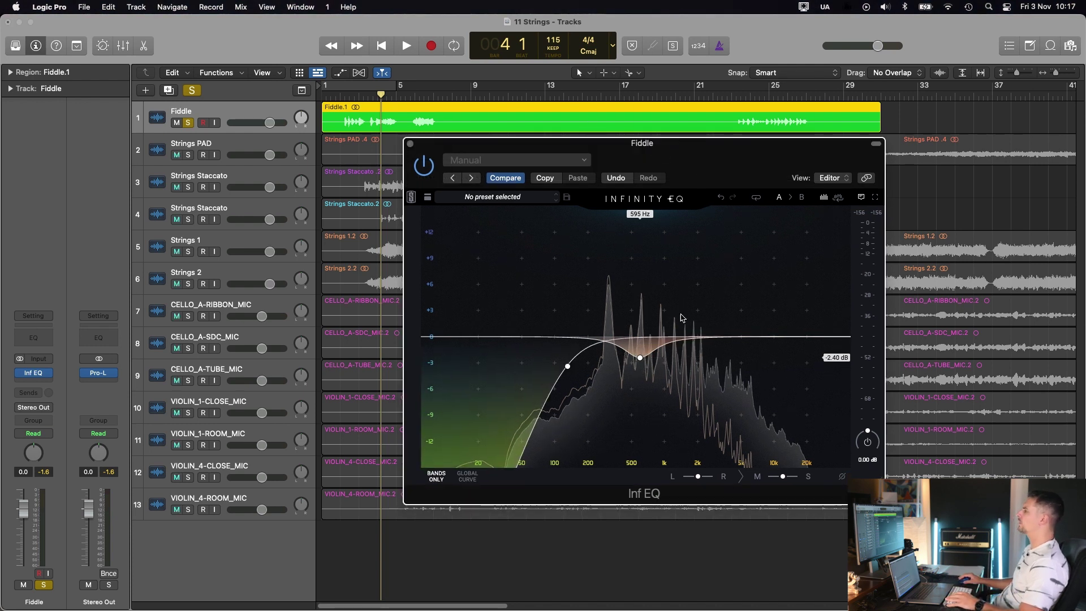
{"action": "key", "text": "space"}
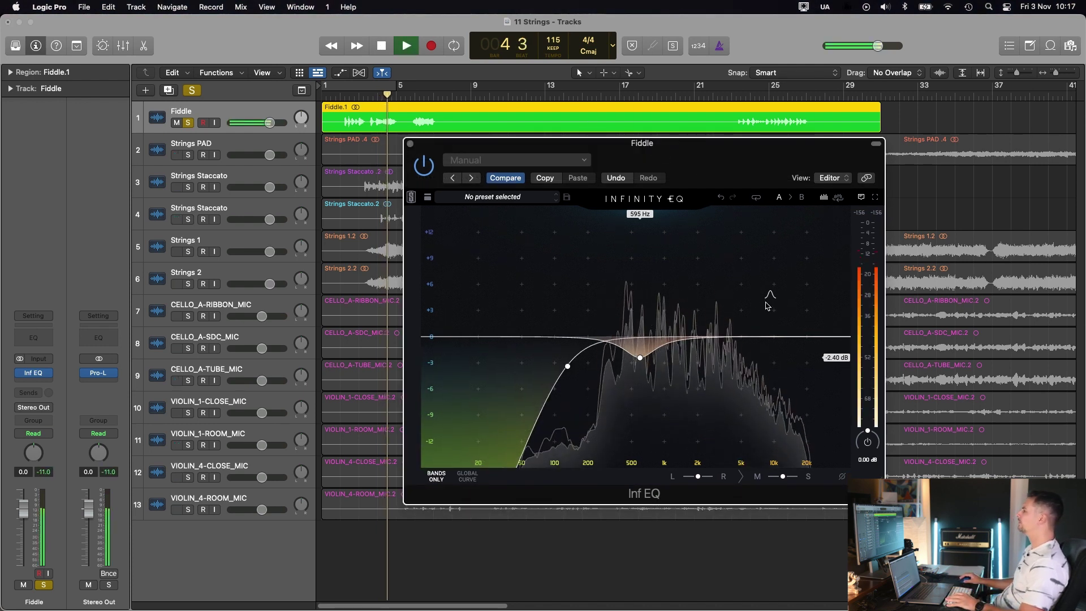
Step: Add a wide high-frequency boost of +1.62 dB at 10.3 kHz while playing the fiddle passage near bar 24
{"action": "left_click", "coordinate": [744, 95]}
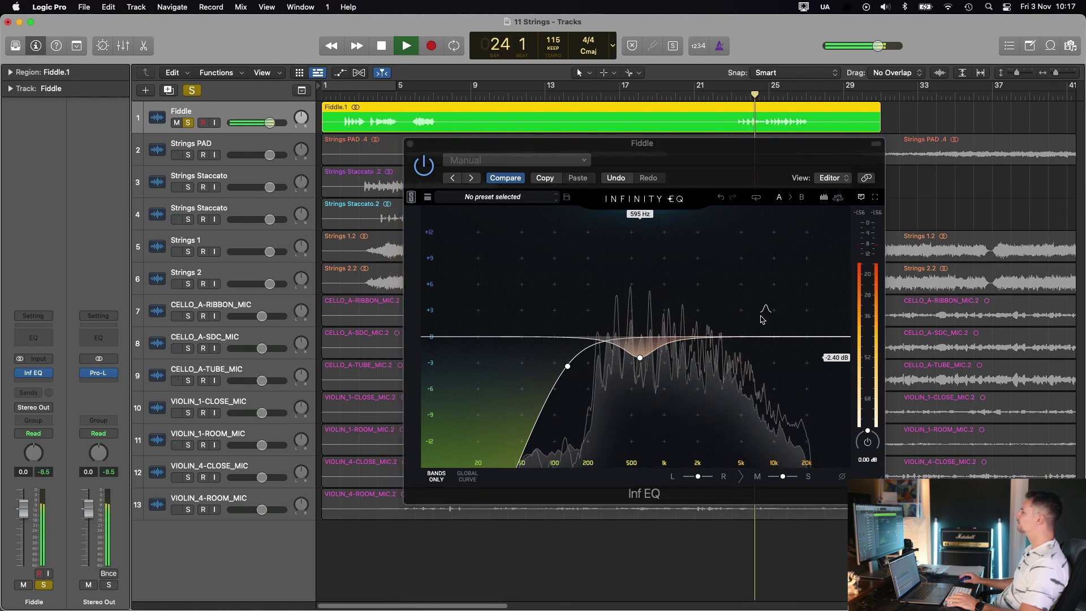
{"action": "left_click", "coordinate": [769, 314]}
{"action": "double_click", "coordinate": [767, 321]}
{"action": "left_click_drag", "start_coordinate": [767, 322], "coordinate": [775, 323]}
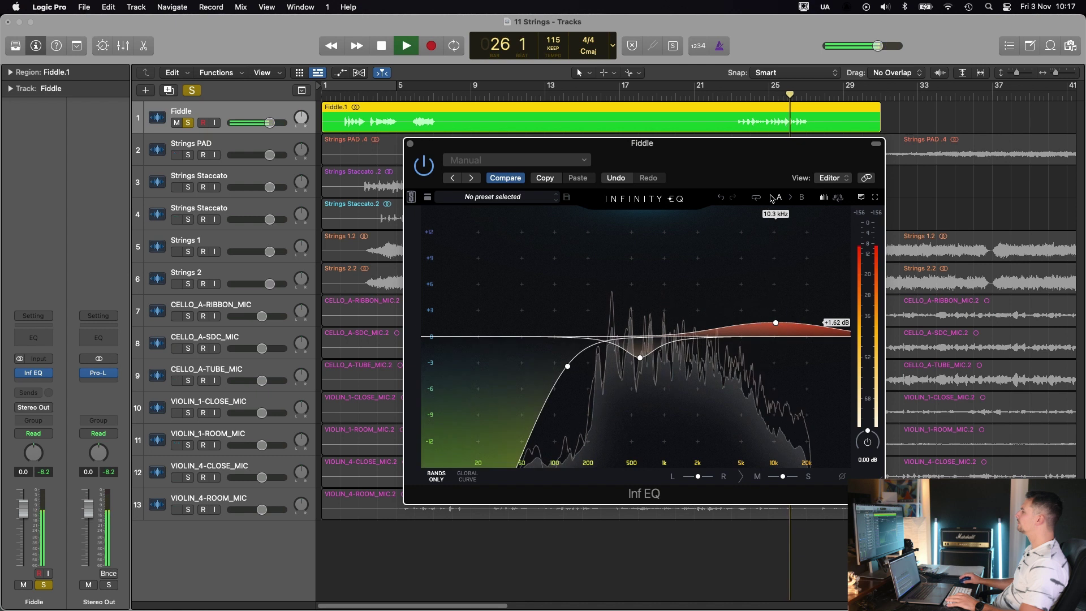
{"action": "key", "text": "space"}
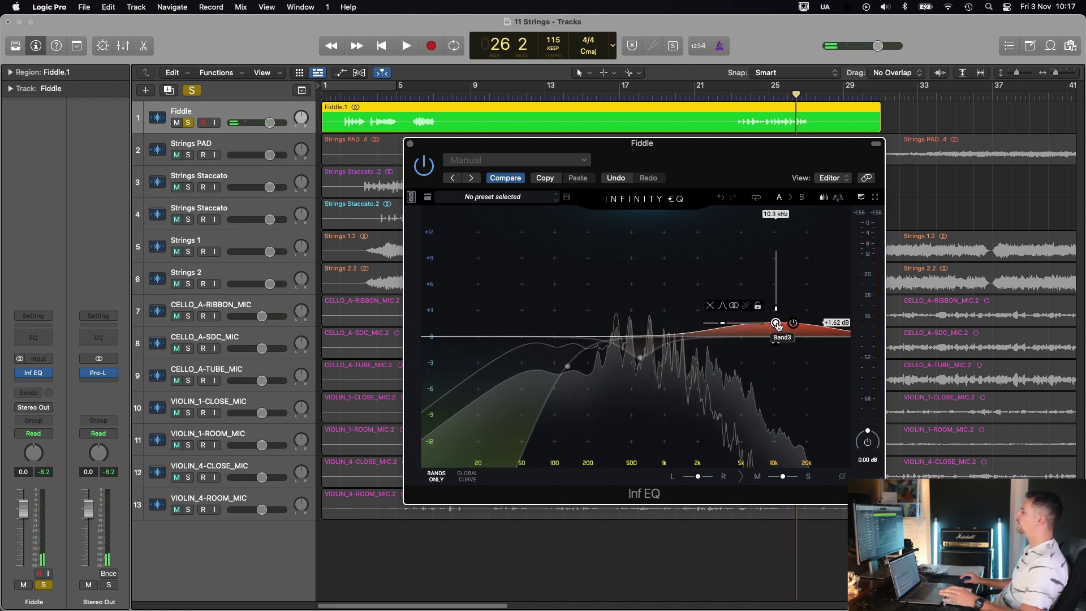
Step: Replay the passage near bar 24 and raise the high-frequency boost to +3.76 dB at 10.1 kHz
{"action": "left_click_drag", "start_coordinate": [770, 101], "coordinate": [747, 102]}
{"action": "key", "text": "space"}
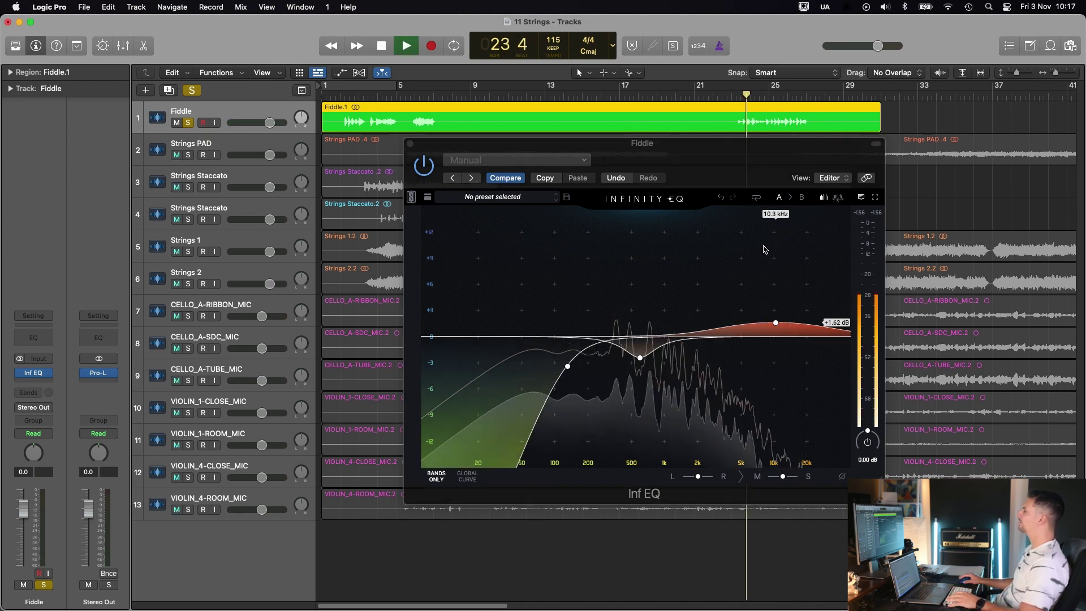
{"action": "mouse_move", "coordinate": [775, 322]}
{"action": "left_mouse_down"}
{"action": "mouse_move", "coordinate": [771, 294]}
{"action": "mouse_move", "coordinate": [771, 339]}
{"action": "mouse_move", "coordinate": [775, 304]}
{"action": "left_mouse_up"}
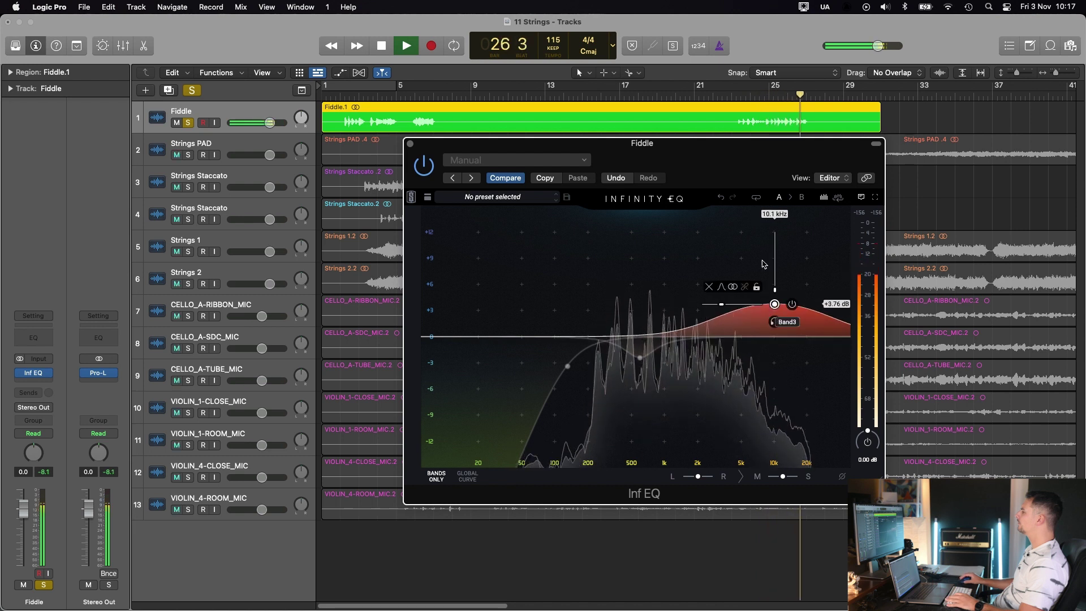
{"action": "left_click", "coordinate": [746, 95]}
{"action": "key", "text": "space"}
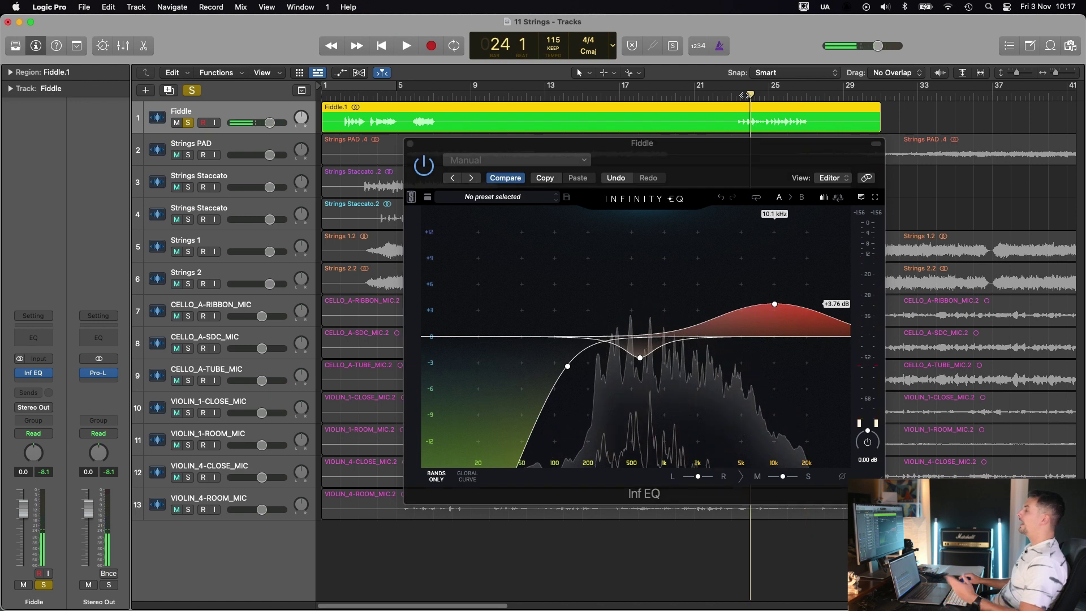
{"action": "left_click_drag", "start_coordinate": [697, 152], "coordinate": [583, 202]}
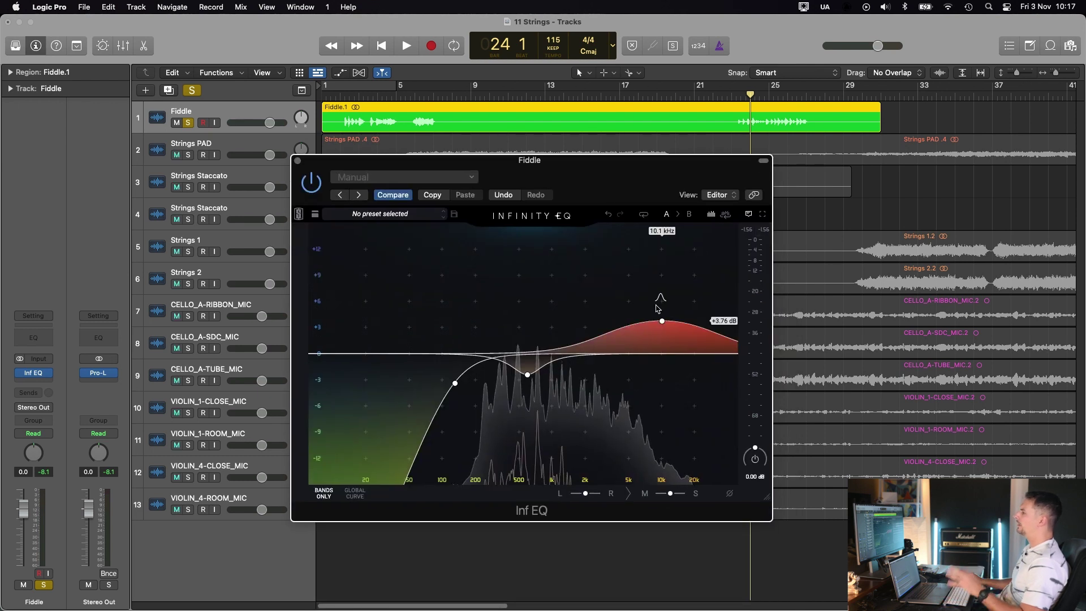
{"action": "mouse_move", "coordinate": [658, 308]}
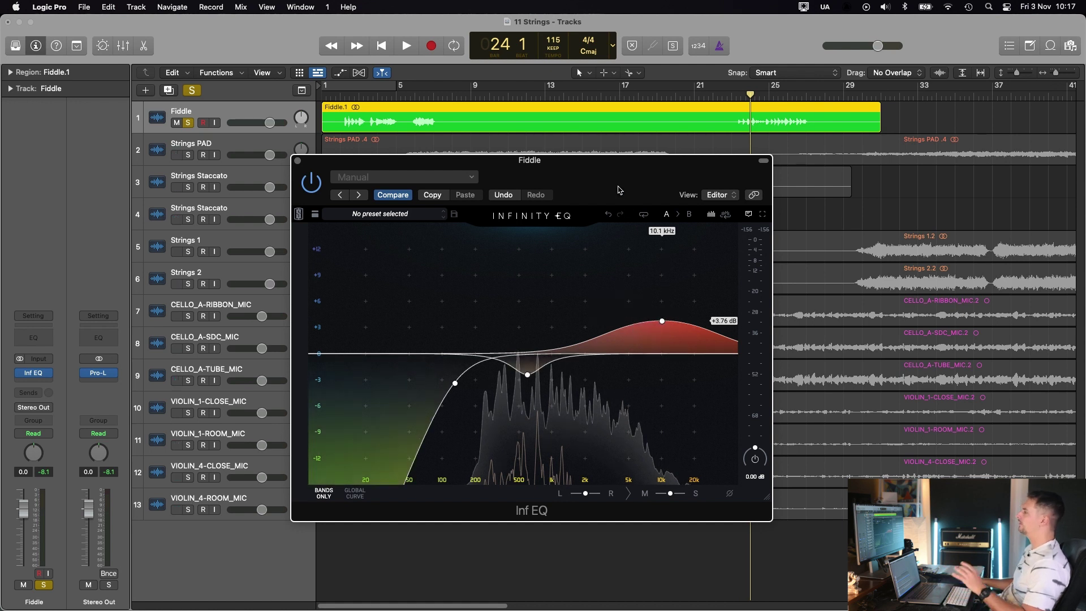
{"action": "left_click_drag", "start_coordinate": [619, 189], "coordinate": [671, 203]}
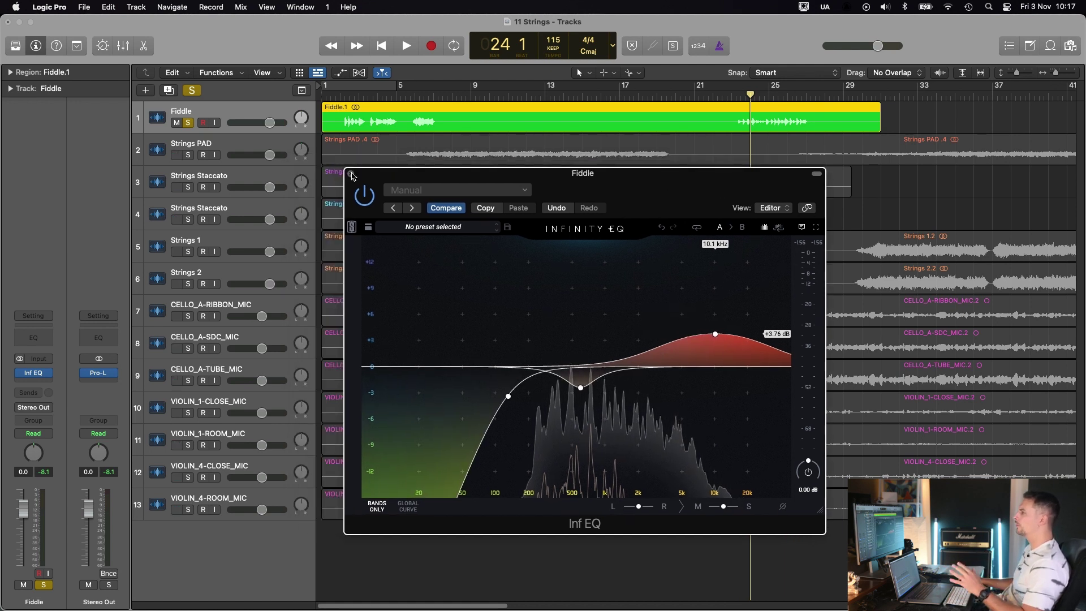
Step: Loop bars 23 to 27 and compare the soloed fiddle with its Infinity EQ bypassed and active
{"action": "key", "text": "super+w"}
{"action": "left_click", "coordinate": [202, 123]}
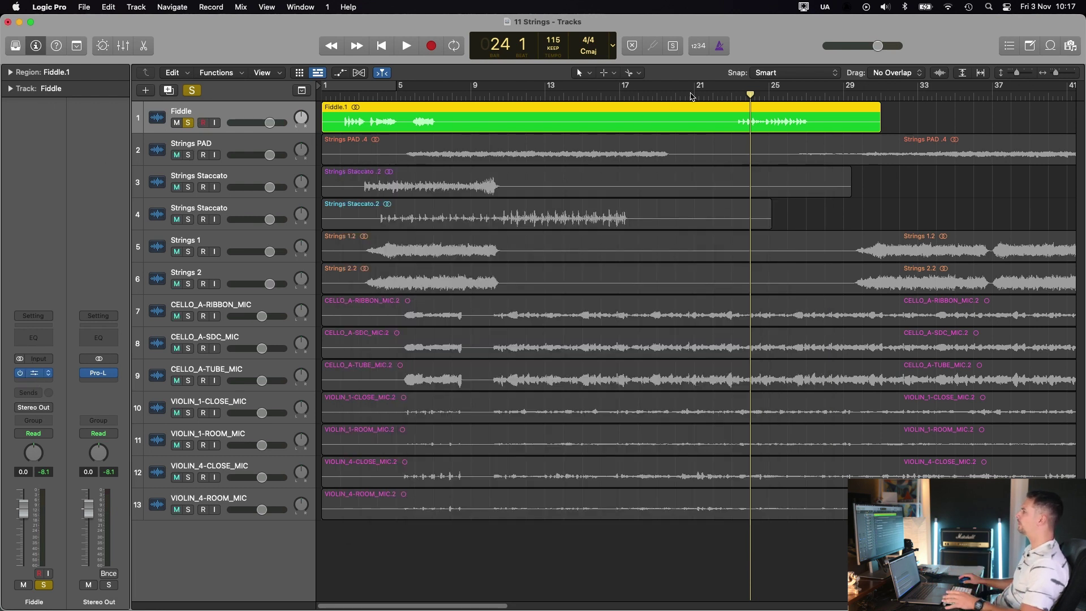
{"action": "key", "text": "v"}
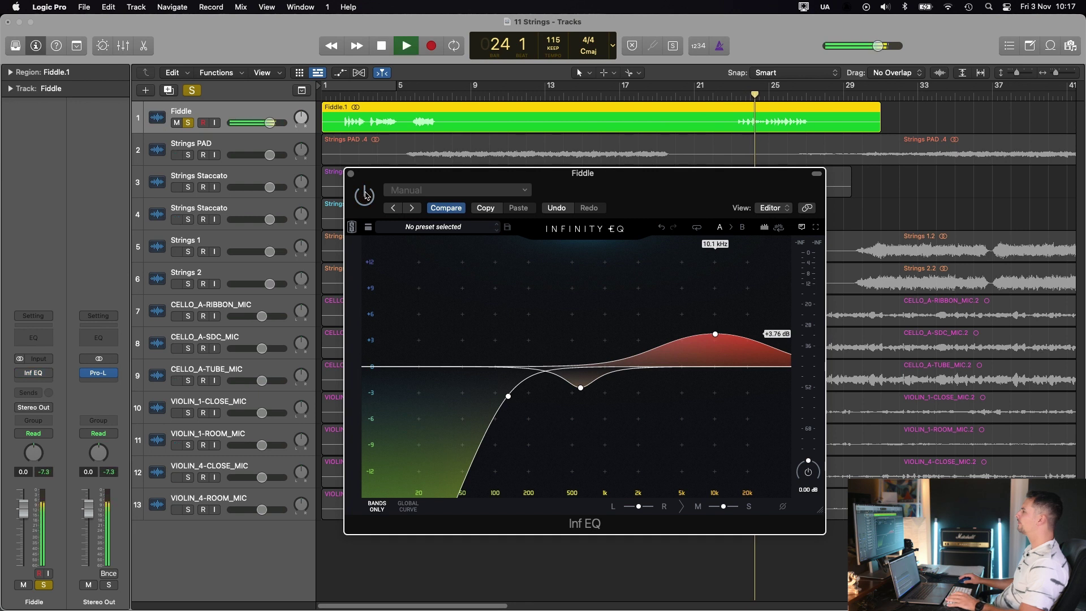
{"action": "left_click_drag", "start_coordinate": [742, 96], "coordinate": [805, 95]}
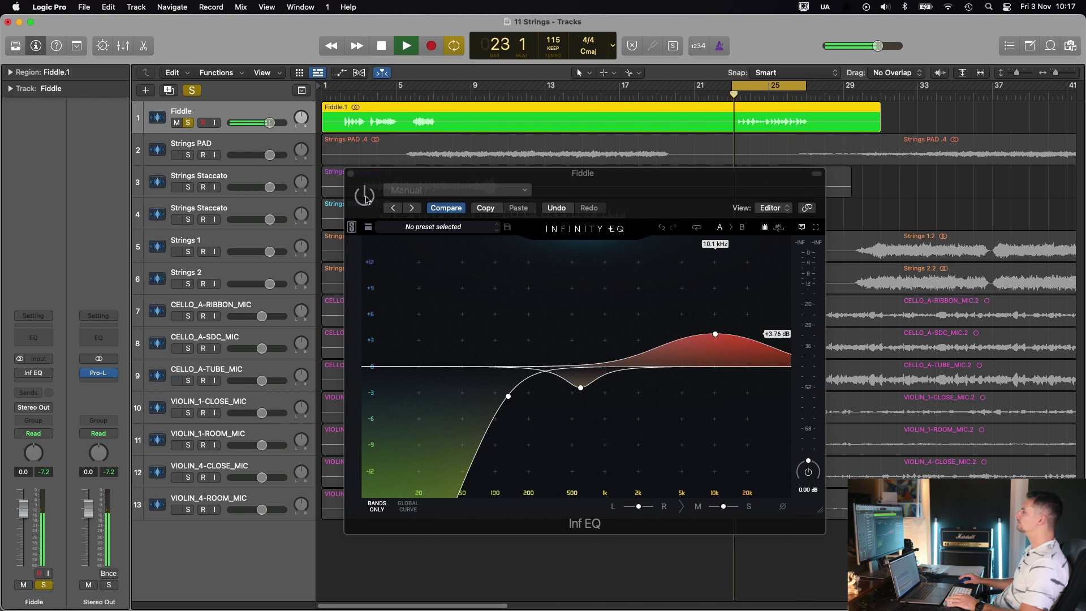
{"action": "left_click", "coordinate": [366, 196]}
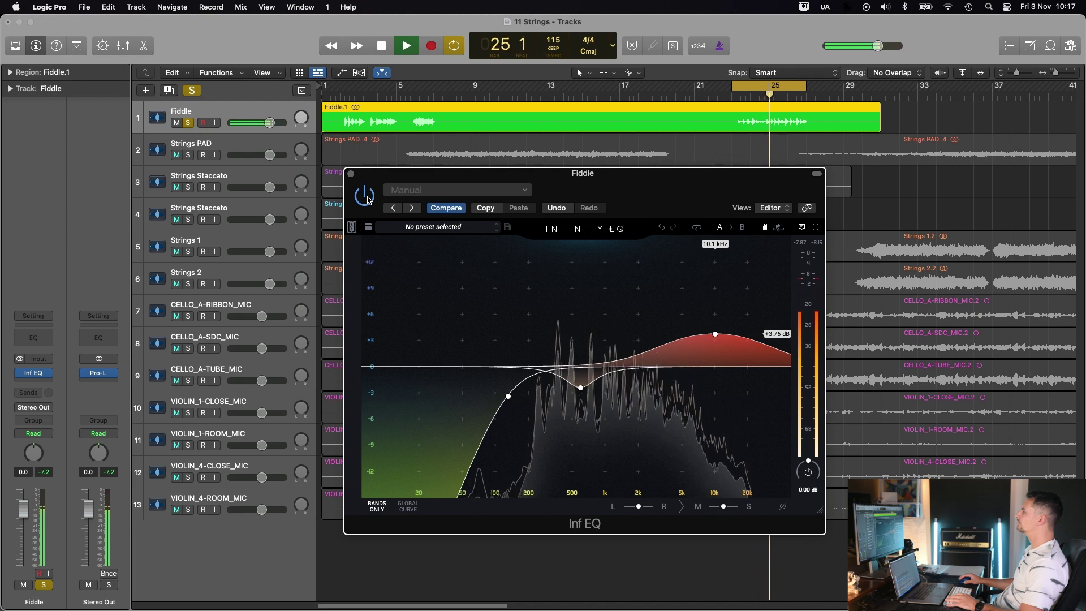
{"action": "left_click", "coordinate": [365, 196]}
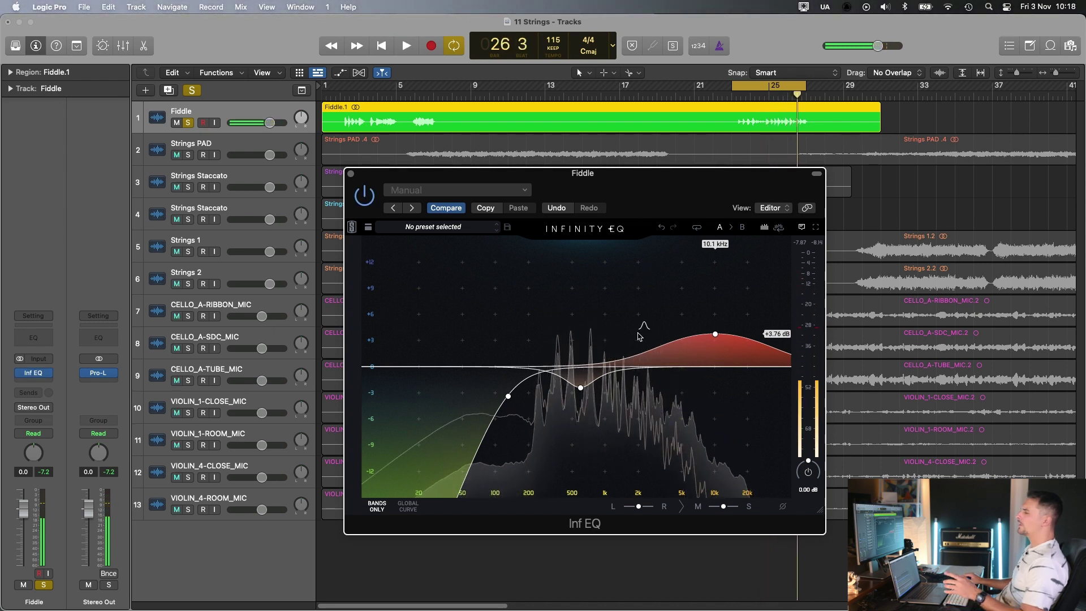
Step: Reduce the fiddle's low-mid cut at 595 Hz to -1.17 dB
{"action": "left_click", "coordinate": [581, 387]}
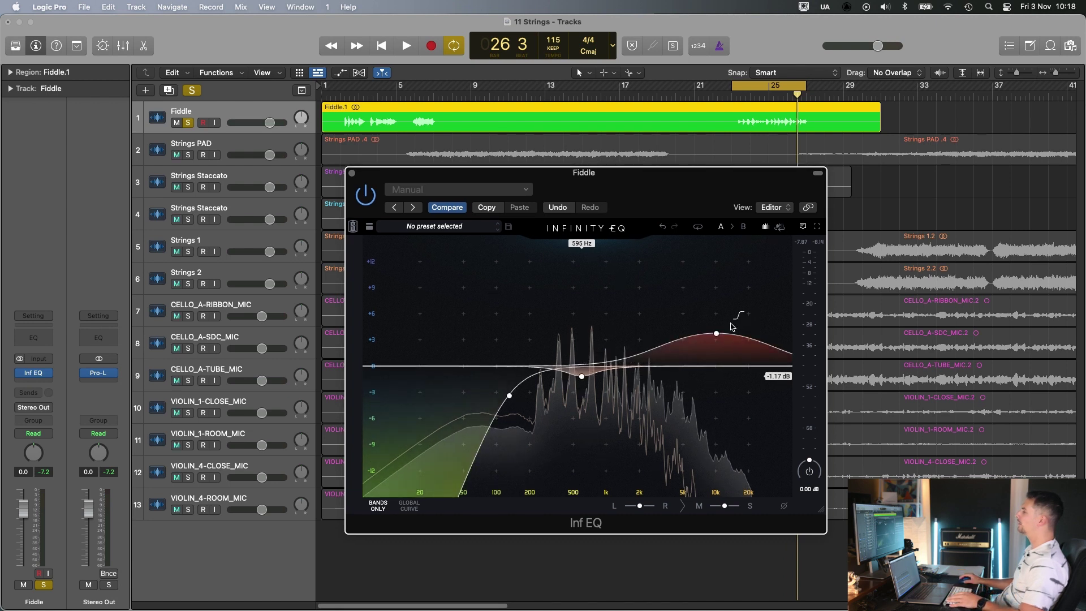
{"action": "mouse_move", "coordinate": [579, 343]}
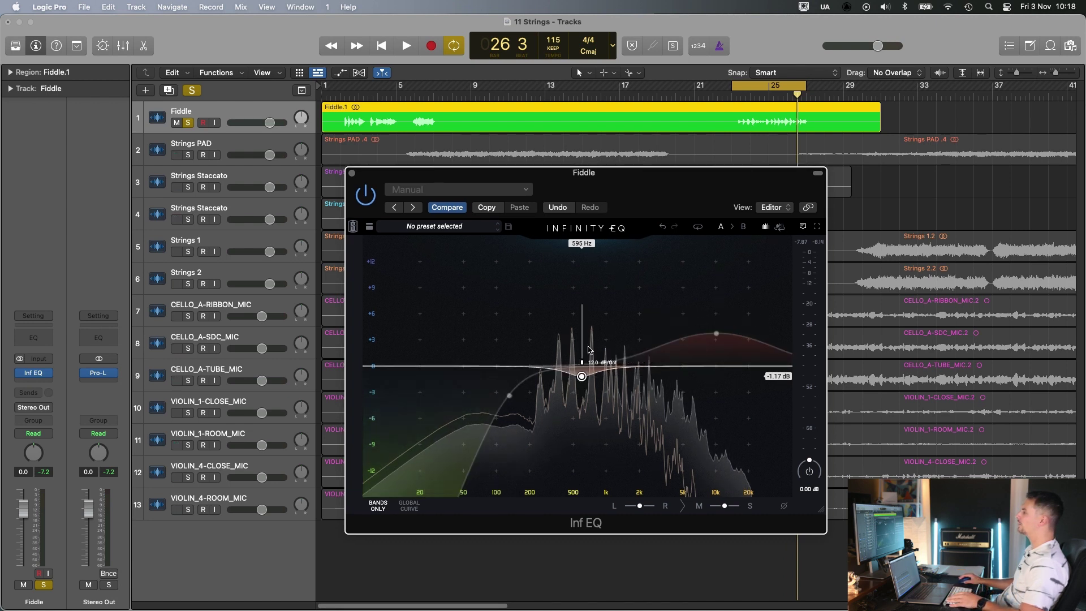
{"action": "left_click_drag", "start_coordinate": [659, 188], "coordinate": [658, 184]}
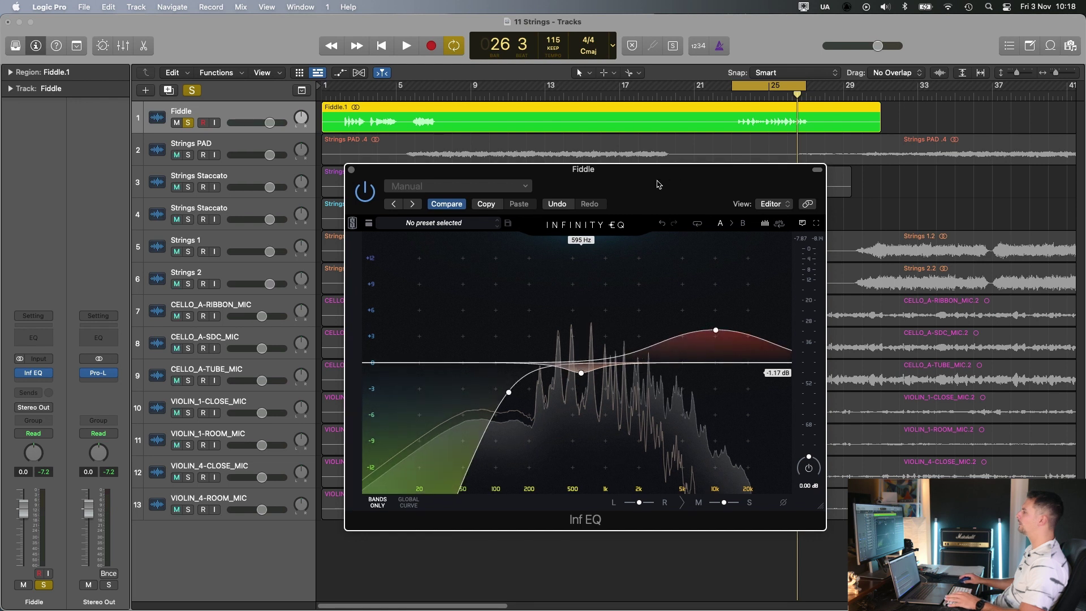
Step: Play the looped fiddle passage to audition the gentler low-mid cut, toggling the EQ bypass for comparison
{"action": "key", "text": "space"}
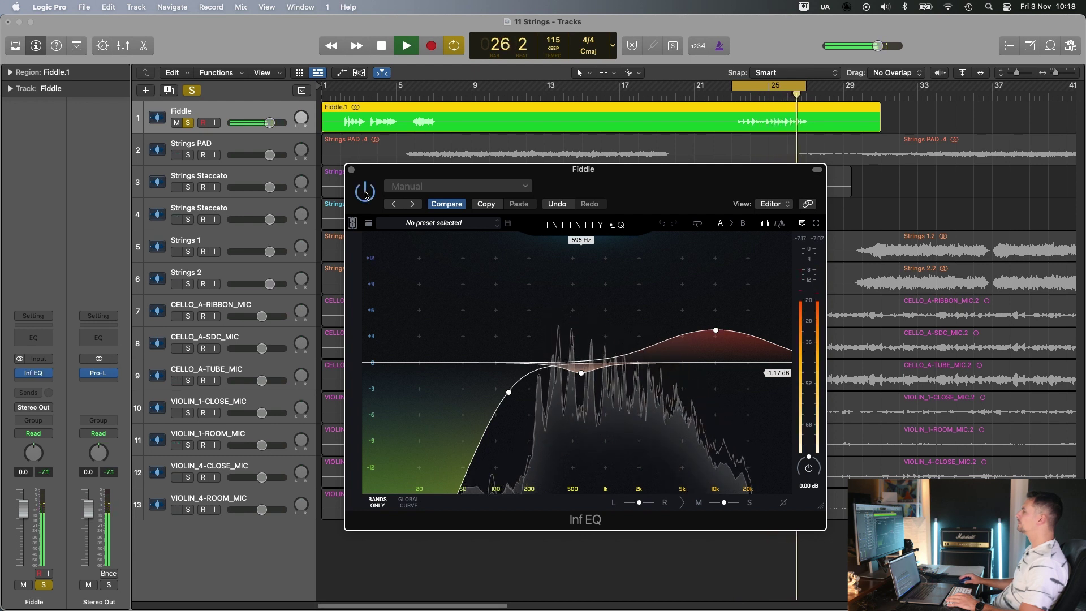
{"action": "key", "text": "space"}
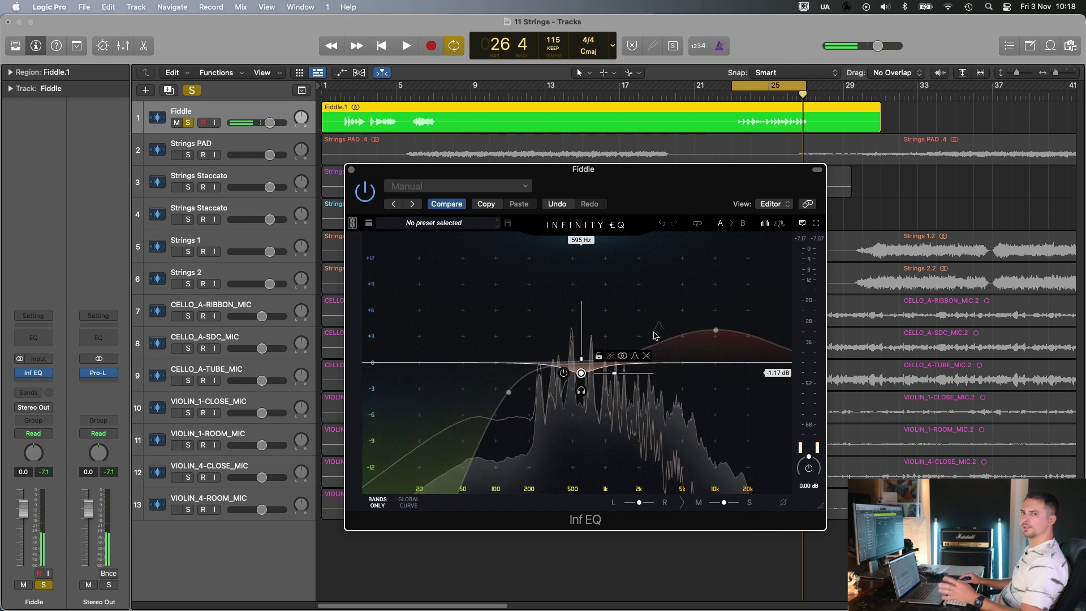
{"action": "left_click_drag", "start_coordinate": [686, 177], "coordinate": [690, 162]}
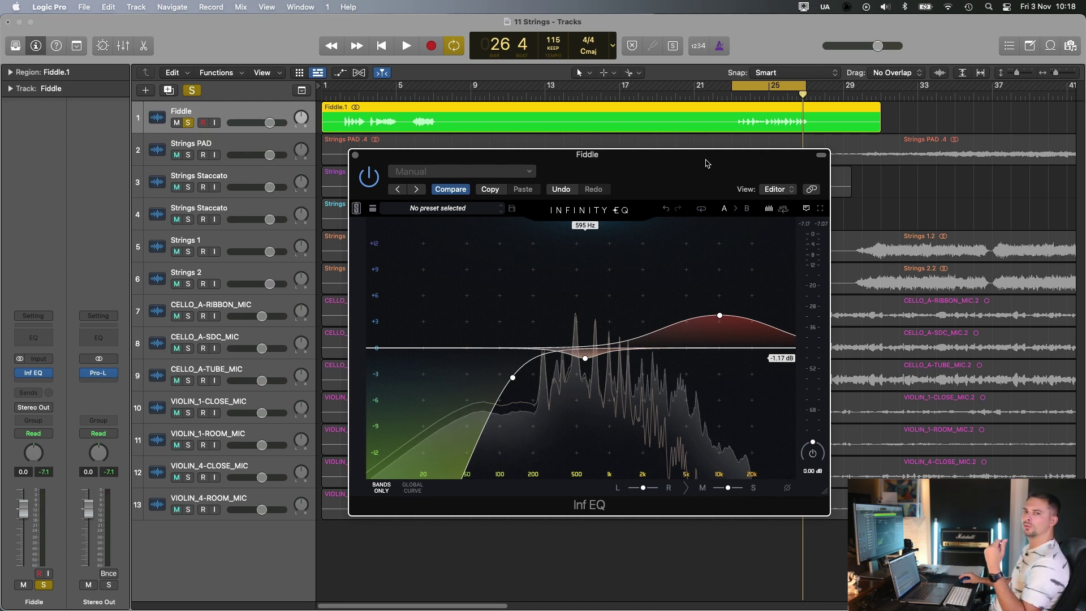
Step: Raise the fiddle's 595 Hz band into a strong boost to exaggerate its low mids
{"action": "left_click", "coordinate": [585, 358]}
{"action": "left_click_drag", "start_coordinate": [585, 358], "coordinate": [590, 260]}
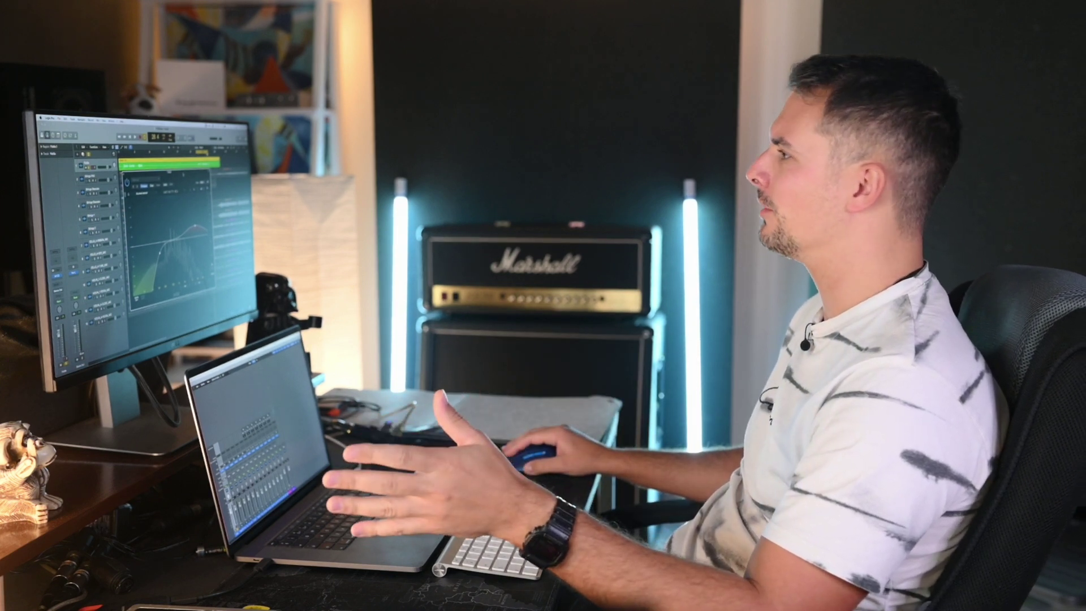
Step: Solo and select the Strings PAD track and place the playhead at bar 7
{"action": "left_click_drag", "start_coordinate": [182, 175], "coordinate": [193, 176]}
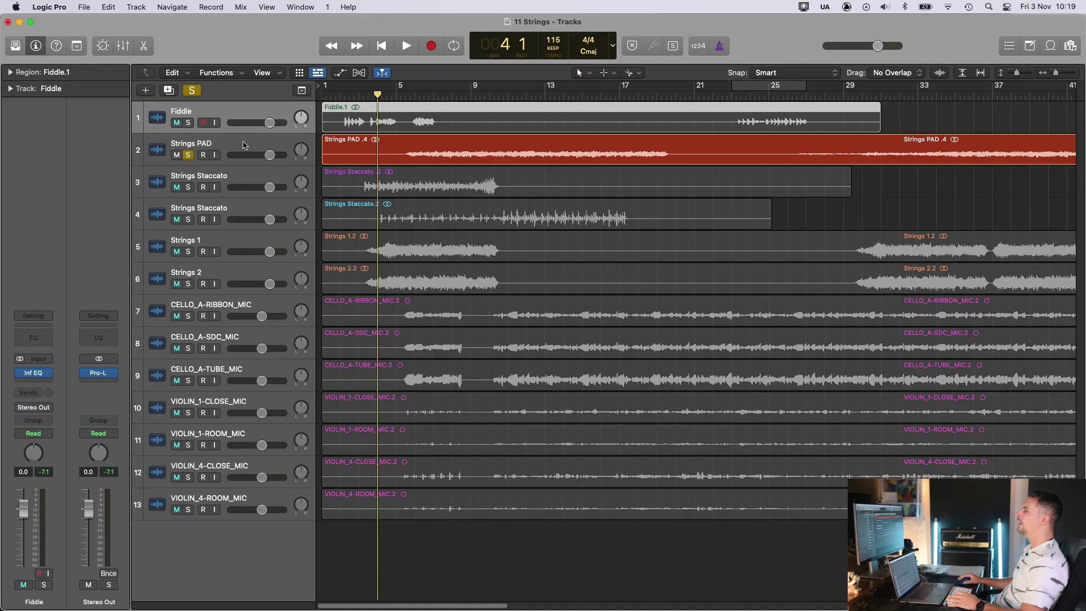
{"action": "left_click", "coordinate": [407, 148]}
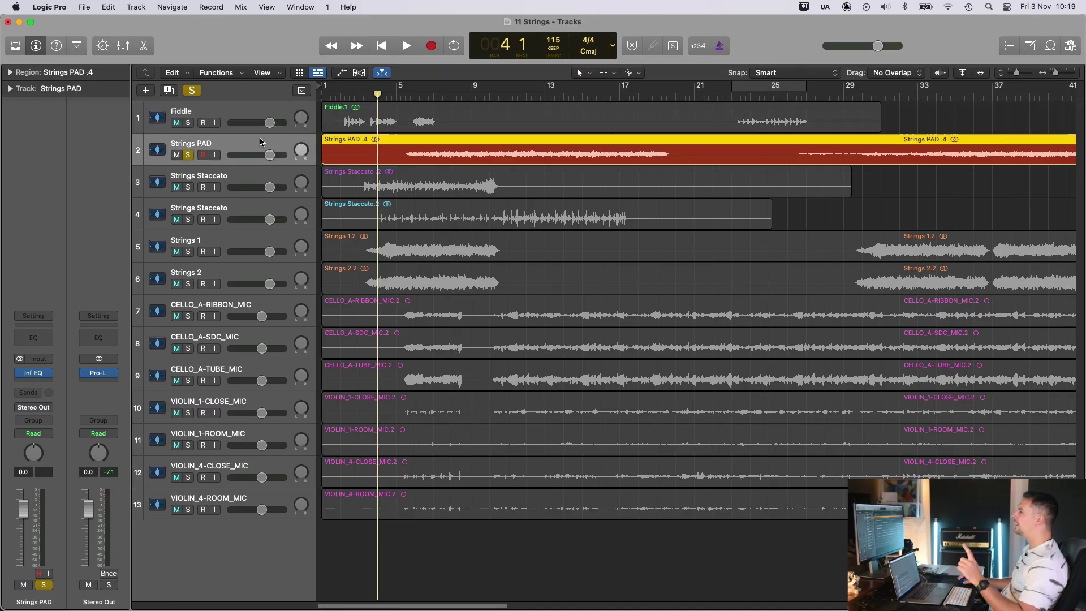
{"action": "left_click", "coordinate": [433, 95]}
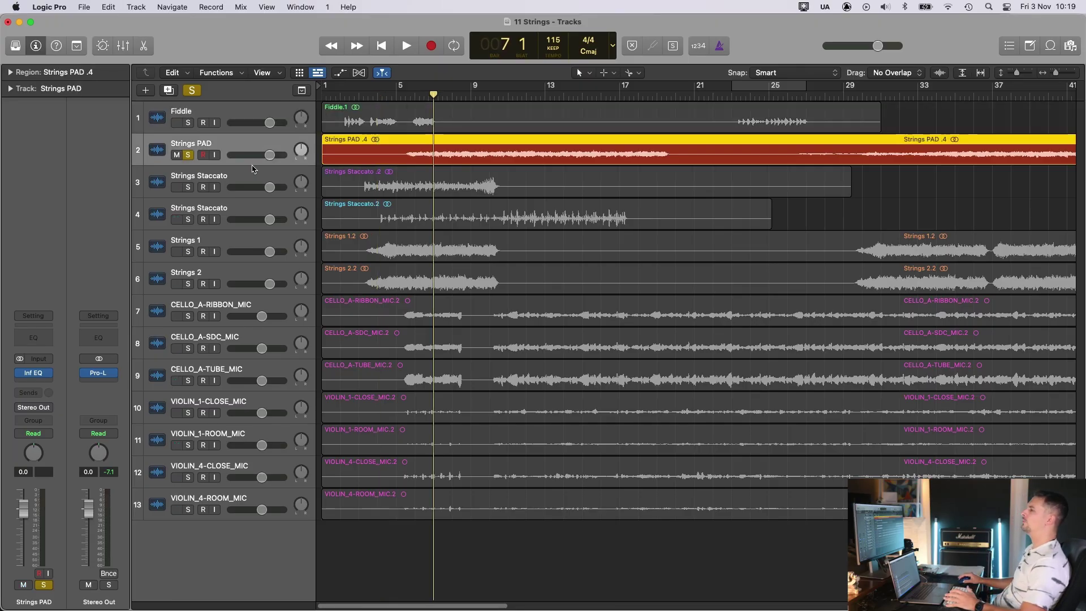
Step: Open Infinity EQ on the Strings PAD track and play from bar 7 twice to examine its spectrum
{"action": "key", "text": "space"}
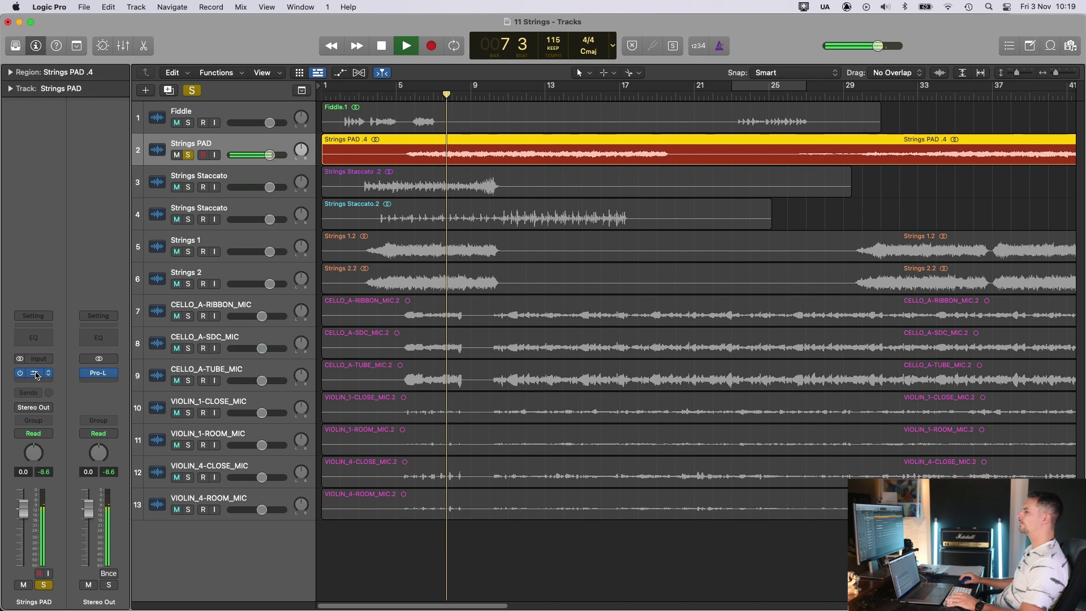
{"action": "left_click_drag", "start_coordinate": [647, 181], "coordinate": [705, 216]}
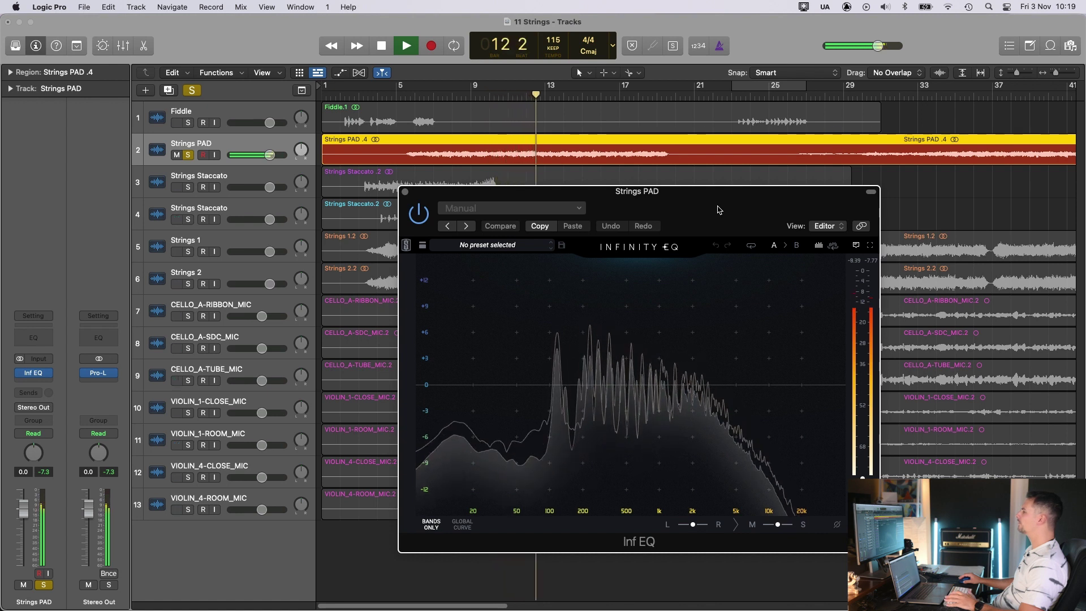
{"action": "key", "text": "space"}
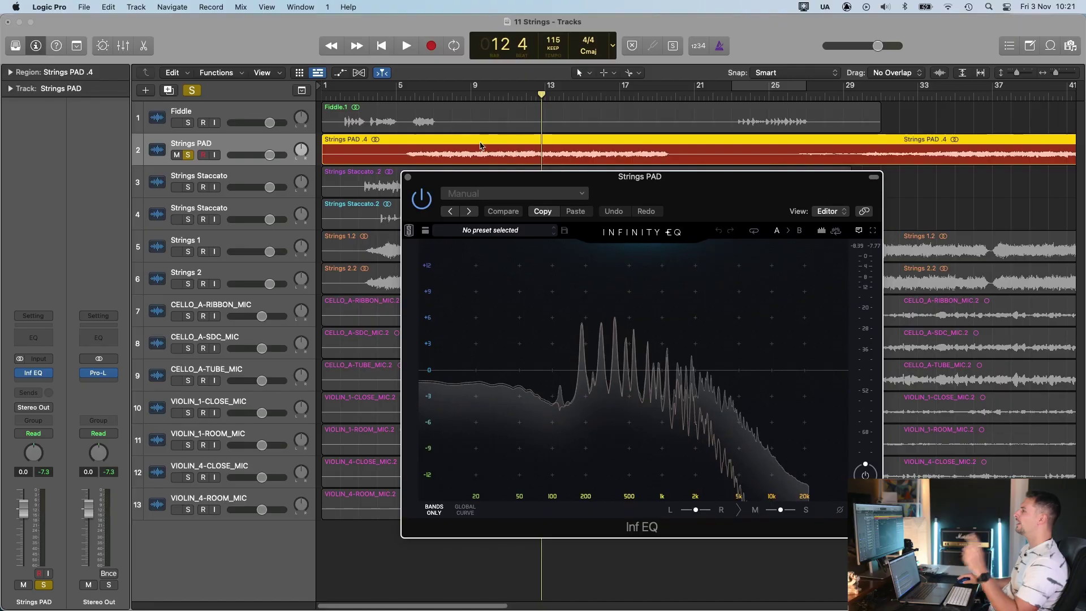
{"action": "left_click", "coordinate": [435, 88]}
{"action": "key", "text": "space"}
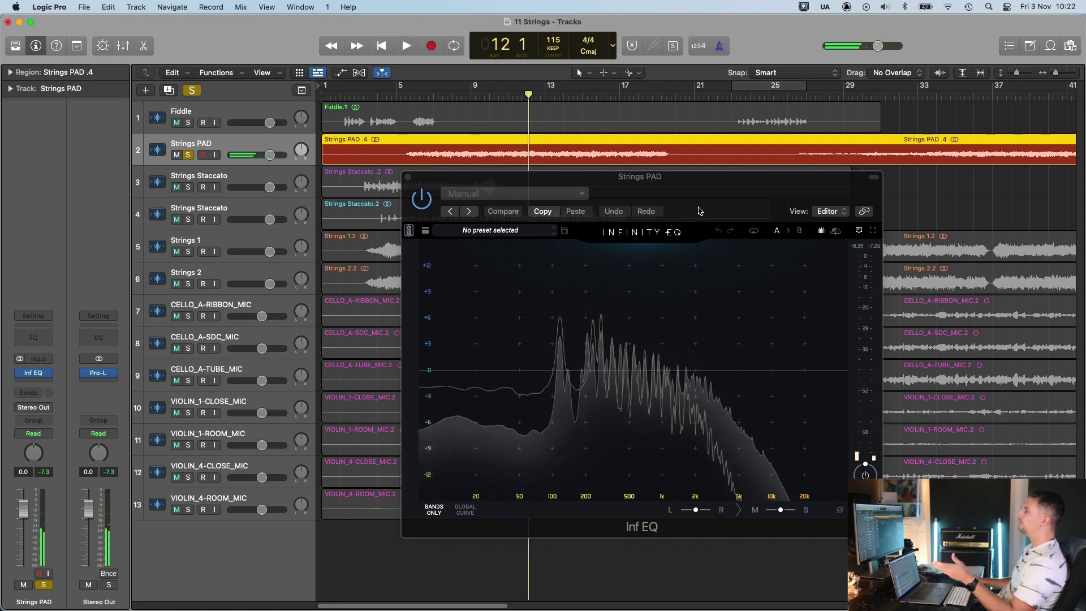
Step: Add a low-cut band at 48.0 Hz to the Strings PAD EQ and return the playhead to bar 7
{"action": "left_click_drag", "start_coordinate": [704, 200], "coordinate": [694, 199]}
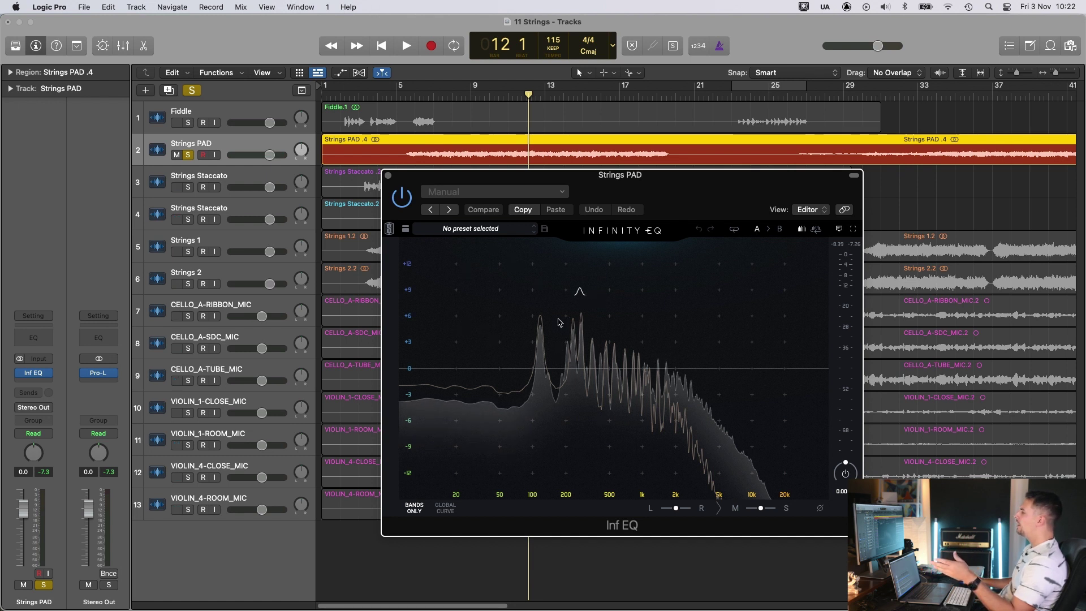
{"action": "left_click", "coordinate": [480, 388]}
{"action": "left_click_drag", "start_coordinate": [480, 388], "coordinate": [497, 392]}
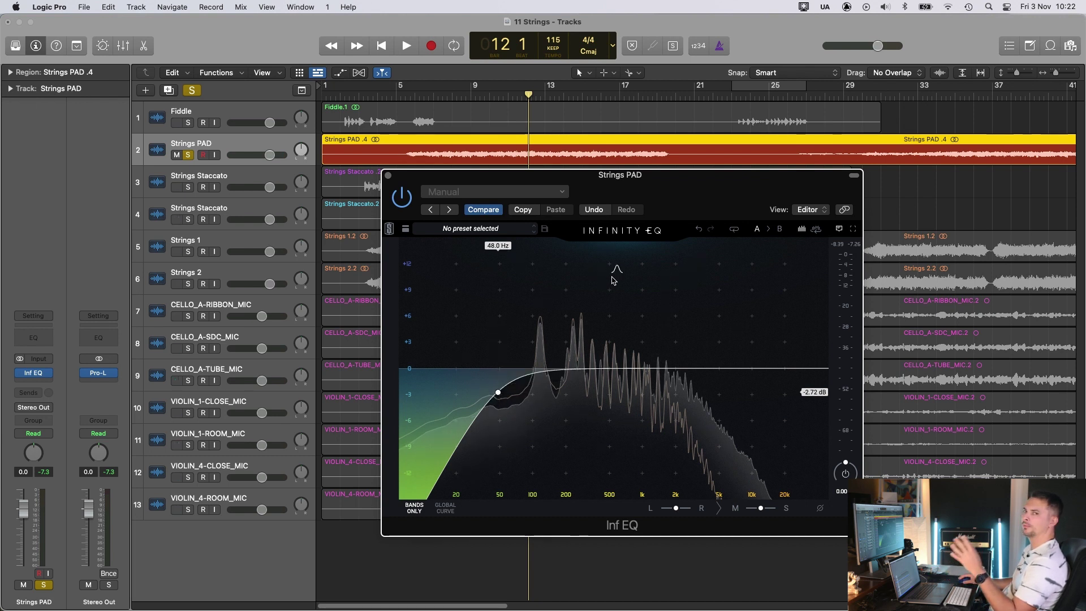
{"action": "left_click_drag", "start_coordinate": [498, 175], "coordinate": [493, 176]}
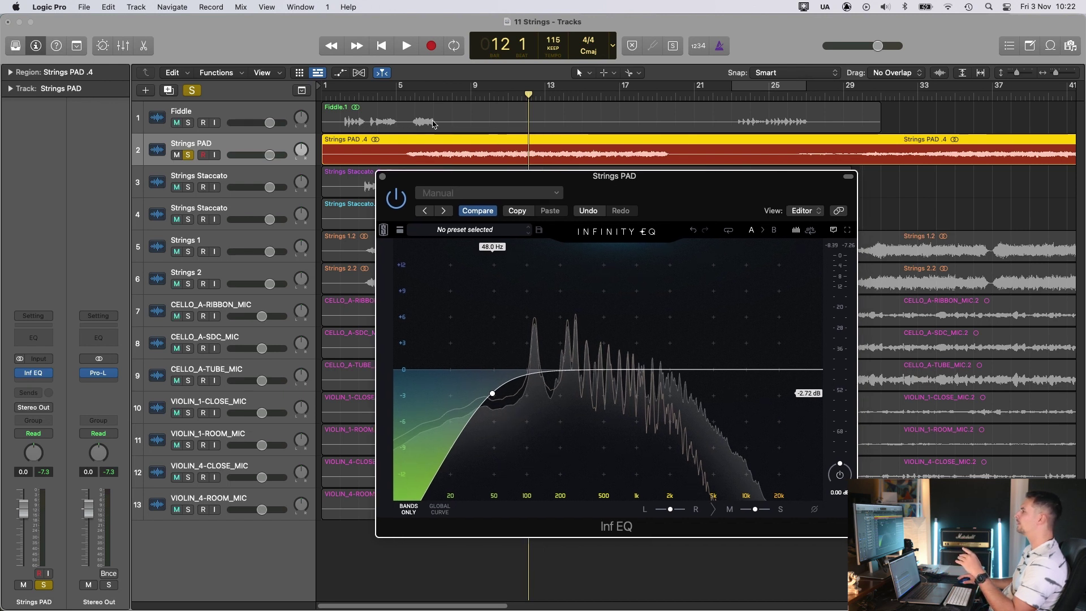
{"action": "left_click", "coordinate": [431, 100]}
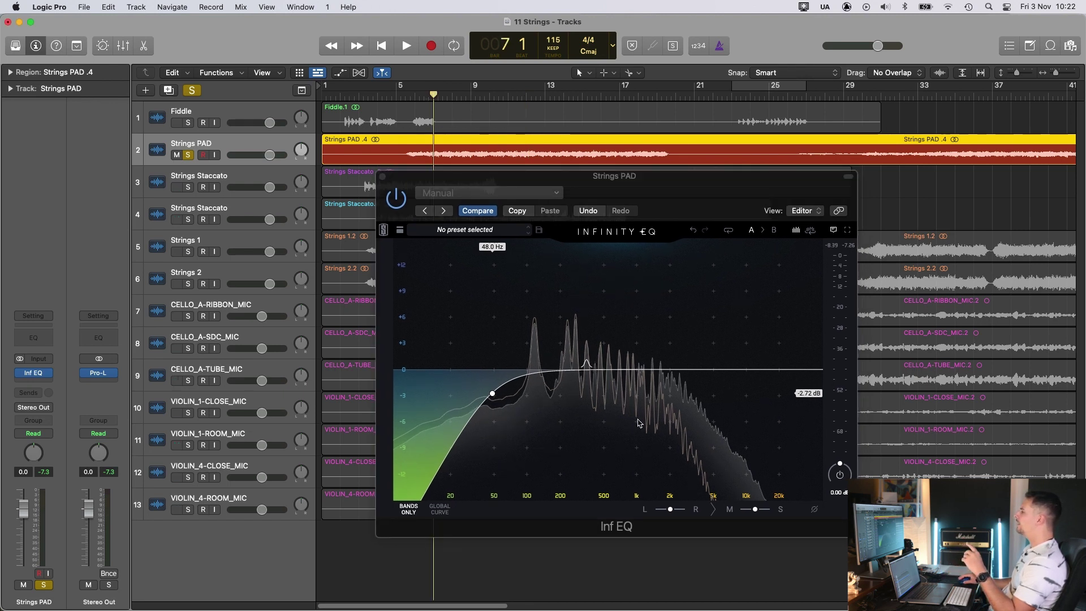
{"action": "left_click_drag", "start_coordinate": [674, 186], "coordinate": [661, 202]}
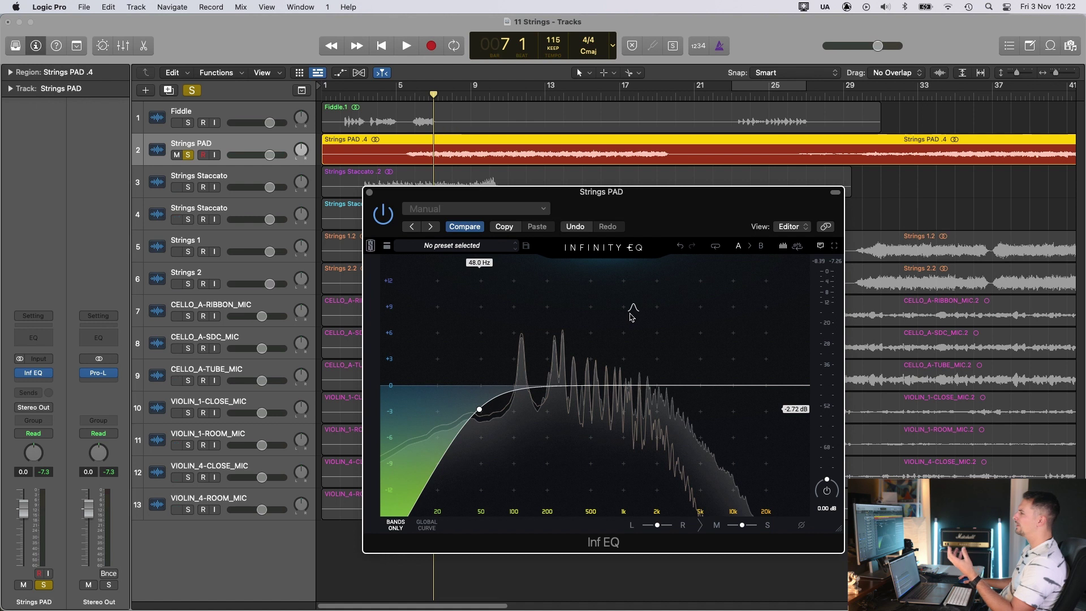
{"action": "left_click_drag", "start_coordinate": [649, 203], "coordinate": [654, 200]}
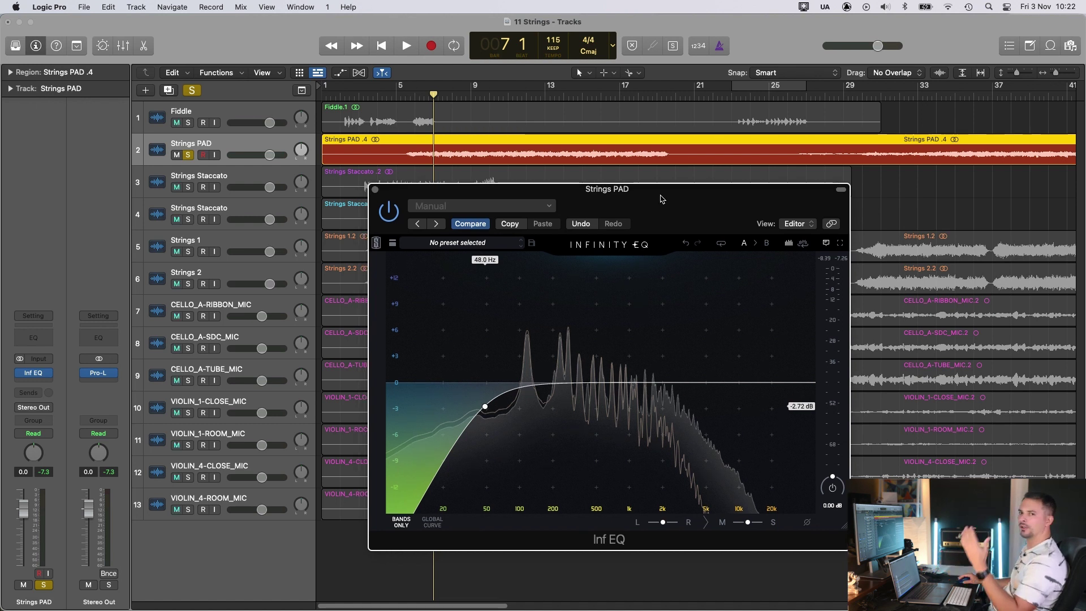
{"action": "left_click_drag", "start_coordinate": [663, 199], "coordinate": [668, 196]}
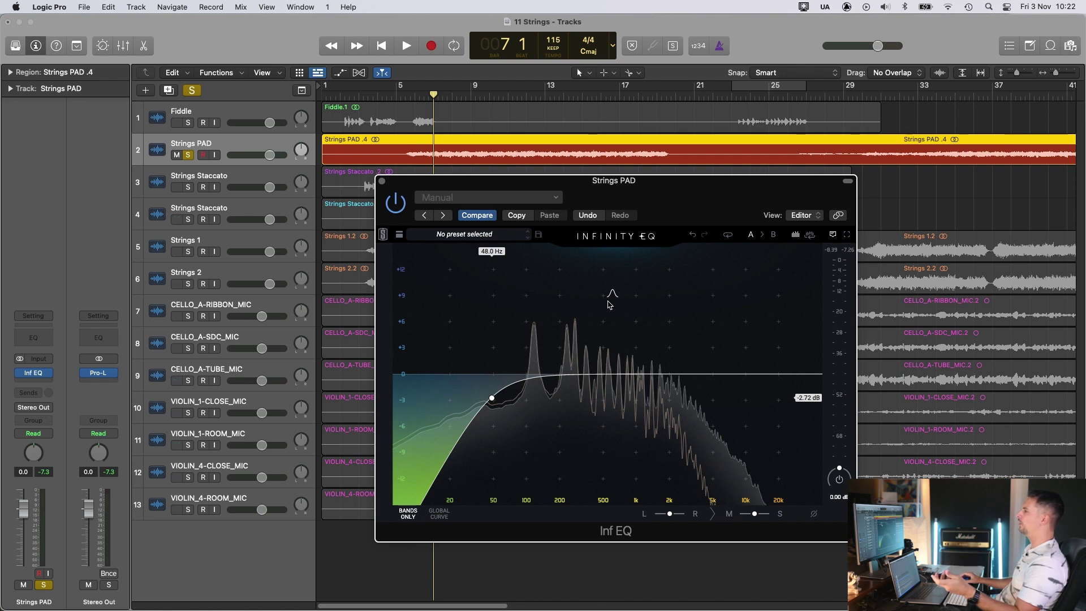
{"action": "left_click_drag", "start_coordinate": [673, 190], "coordinate": [675, 195]}
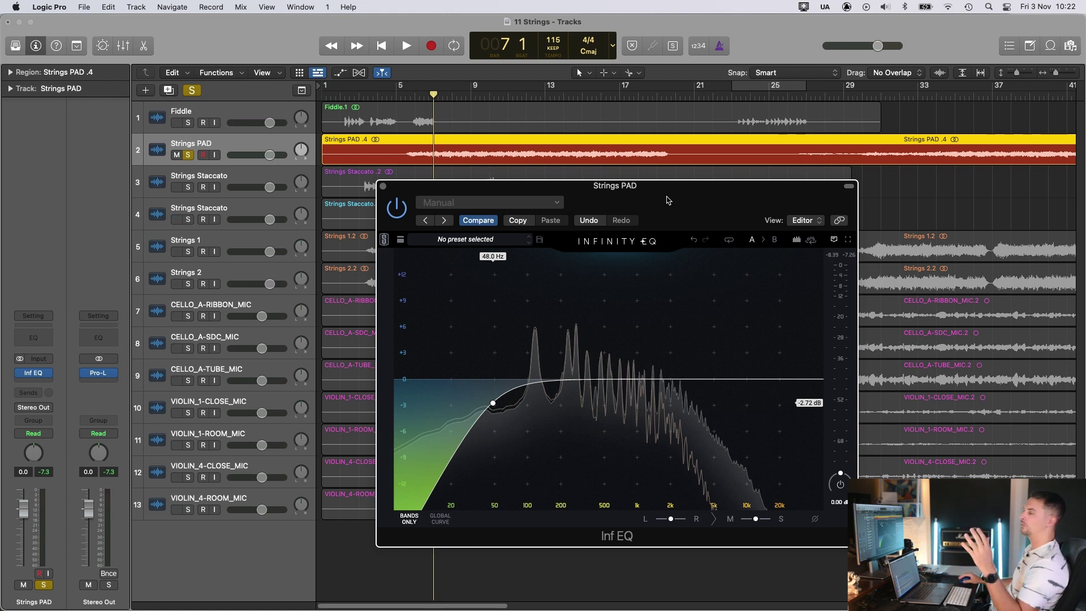
{"action": "left_click_drag", "start_coordinate": [667, 200], "coordinate": [669, 191]}
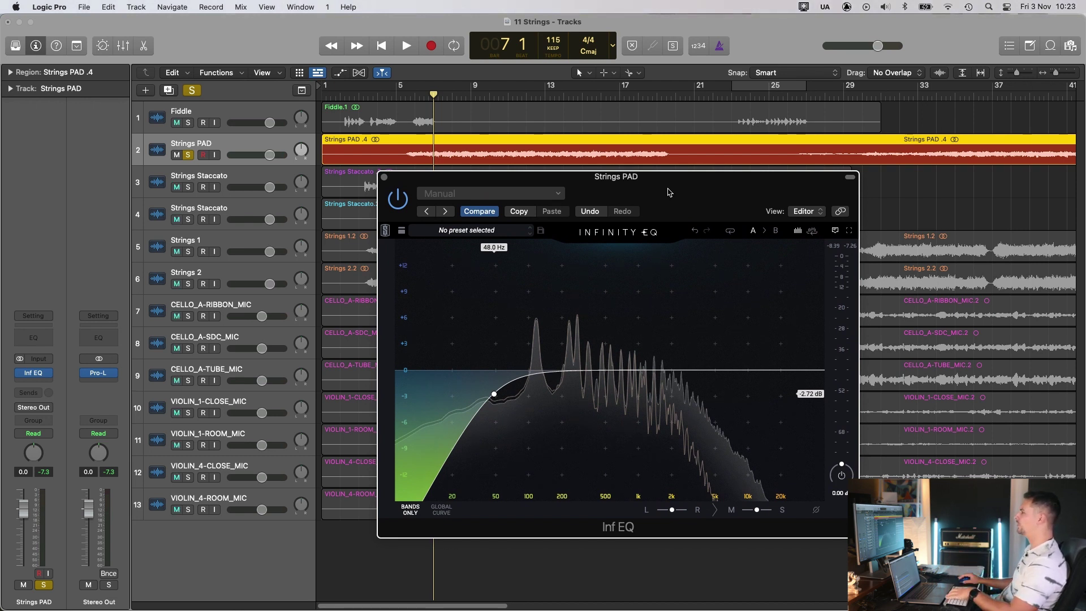
Step: During playback from bar 7, add Strings PAD dips of -2.85 dB at 437 Hz and -0.84 dB at 2.05 kHz
{"action": "key", "text": "space"}
{"action": "left_click_drag", "start_coordinate": [637, 345], "coordinate": [599, 394]}
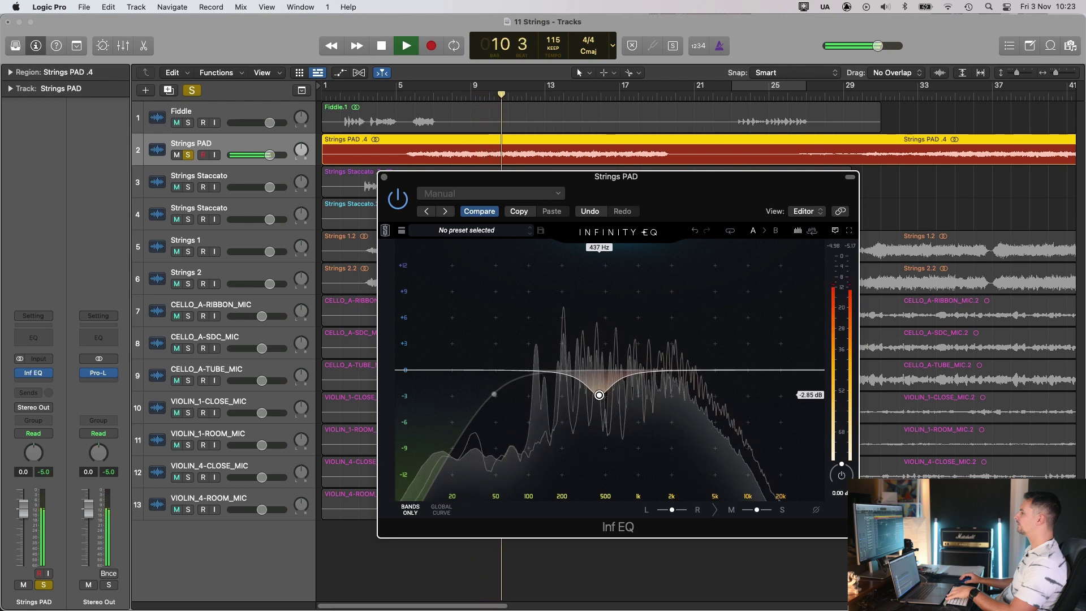
{"action": "mouse_move", "coordinate": [670, 370]}
{"action": "left_mouse_down"}
{"action": "mouse_move", "coordinate": [676, 312]}
{"action": "mouse_move", "coordinate": [672, 377]}
{"action": "left_mouse_up"}
{"action": "scroll", "coordinate": [670, 354], "scroll_direction": "up", "scroll_amount": 5}
Step: Add a wide high-frequency boost of +3.24 dB at 11.5 kHz to the Strings PAD, then stop playback
{"action": "mouse_move", "coordinate": [747, 339]}
{"action": "left_mouse_down"}
{"action": "mouse_move", "coordinate": [754, 352]}
{"action": "mouse_move", "coordinate": [754, 342]}
{"action": "left_mouse_up"}
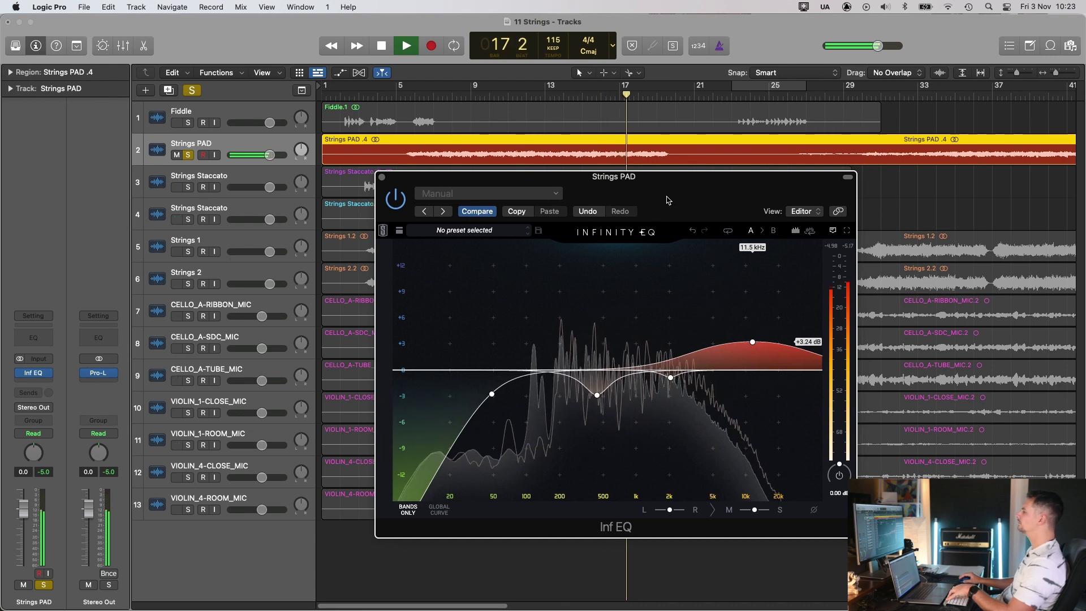
{"action": "left_click_drag", "start_coordinate": [668, 215], "coordinate": [663, 215]}
{"action": "key", "text": "space"}
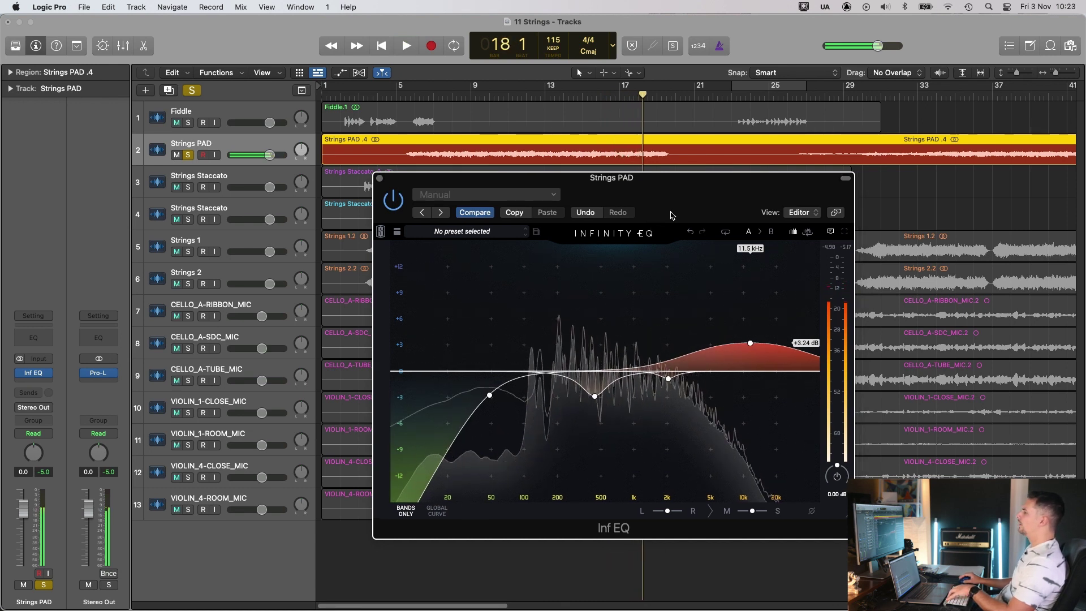
Step: Return the playhead to bar 8 and set the Strings PAD's 2.05 kHz dip to -2.46 dB at 2.10 kHz
{"action": "left_click", "coordinate": [594, 397]}
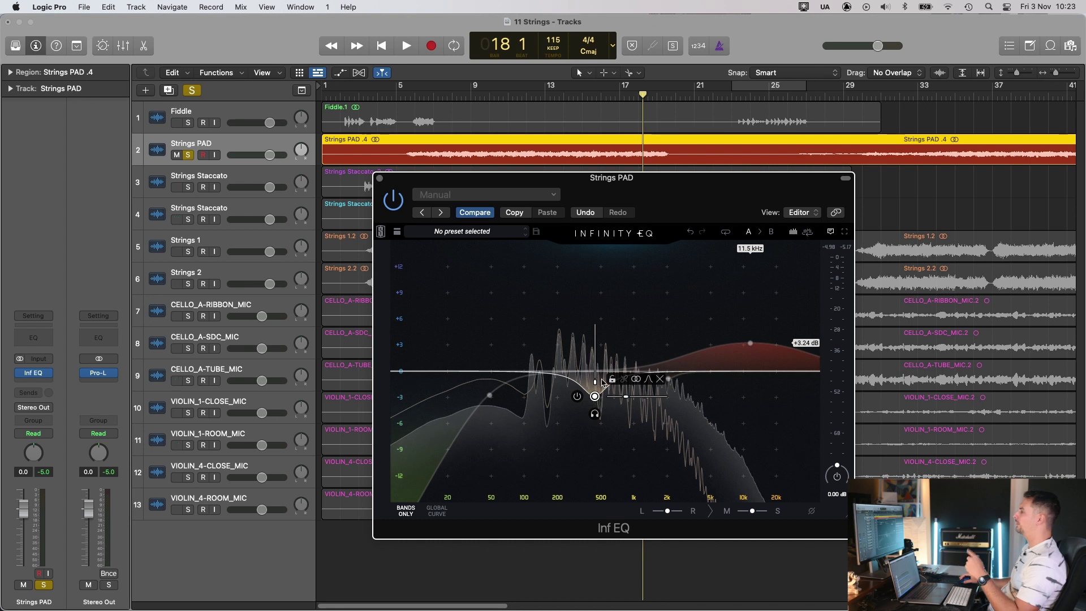
{"action": "left_click", "coordinate": [626, 298]}
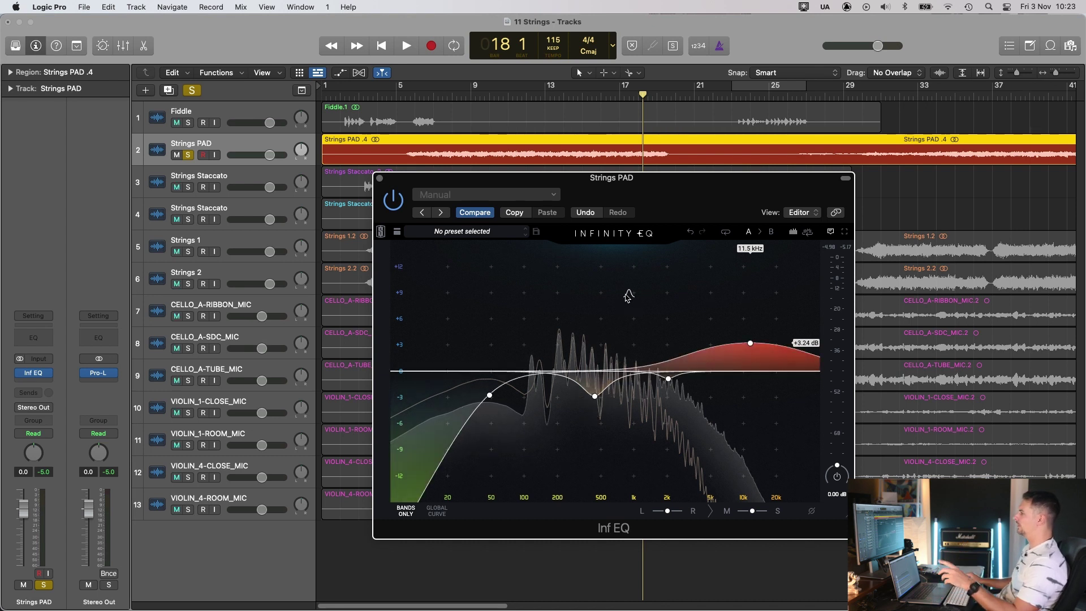
{"action": "left_click", "coordinate": [450, 95]}
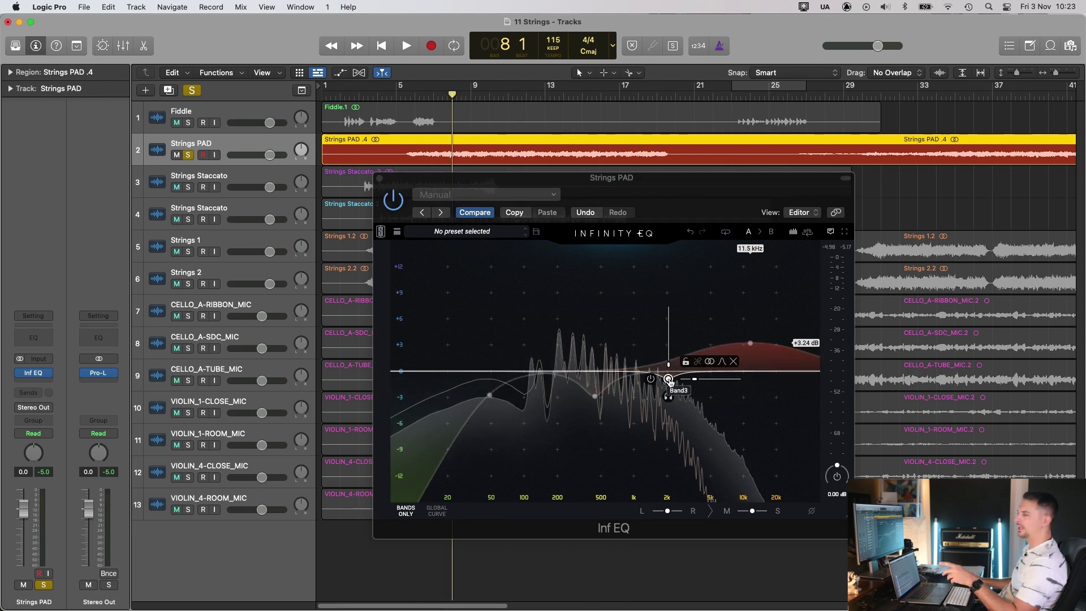
{"action": "left_click", "coordinate": [669, 380]}
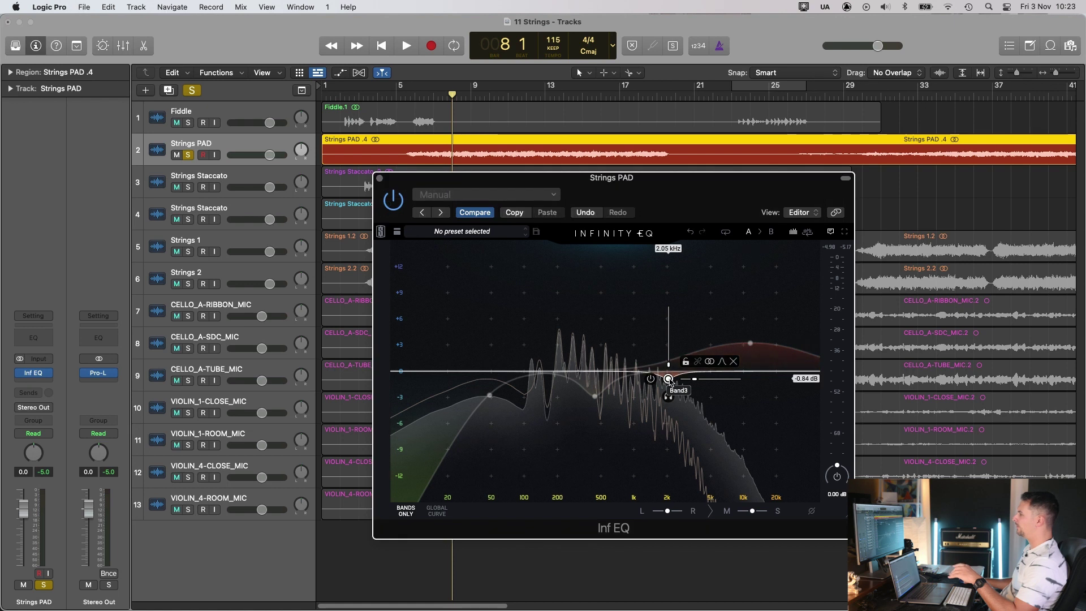
{"action": "mouse_move", "coordinate": [669, 380]}
{"action": "left_mouse_down"}
{"action": "mouse_move", "coordinate": [669, 319]}
{"action": "mouse_move", "coordinate": [670, 394]}
{"action": "left_mouse_up"}
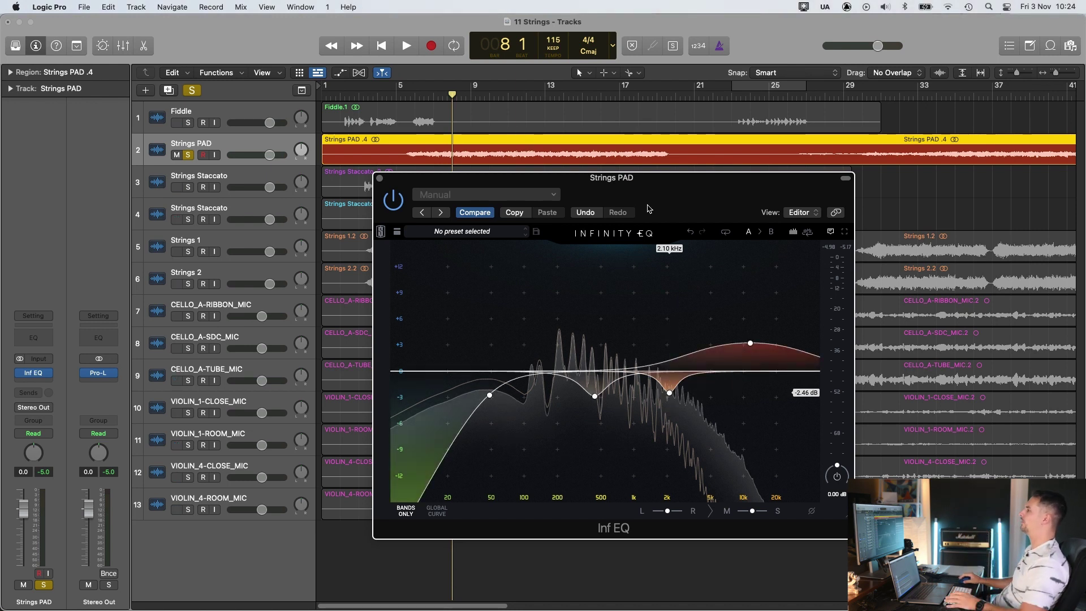
Step: Play the Strings PAD twice from bar 8, bypassing and re-enabling its EQ on the second pass to compare the sound
{"action": "key", "text": "space"}
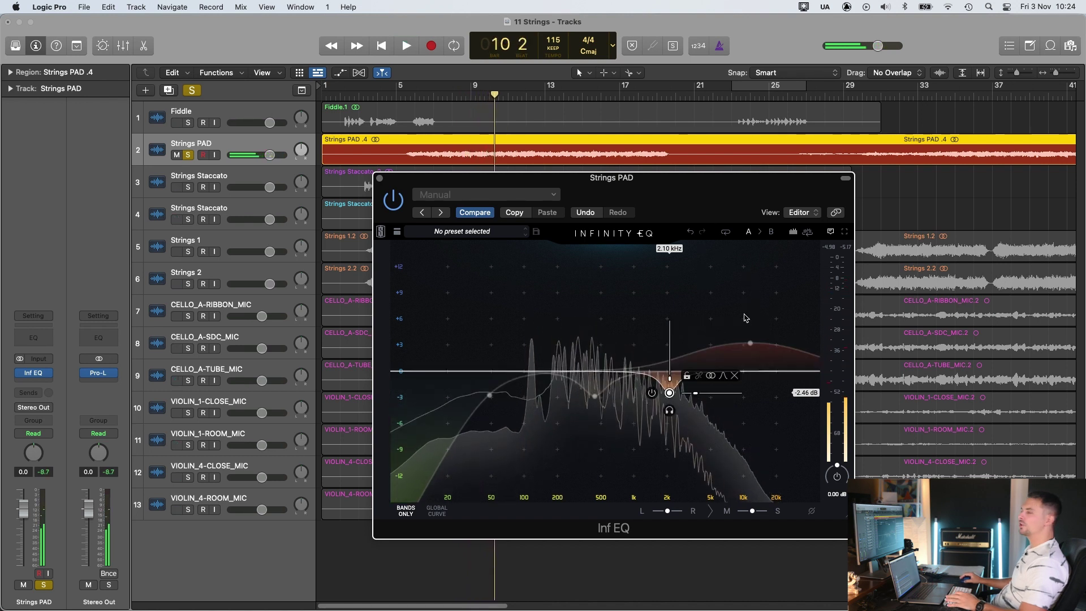
{"action": "key", "text": "space"}
{"action": "left_click_drag", "start_coordinate": [727, 181], "coordinate": [732, 183]}
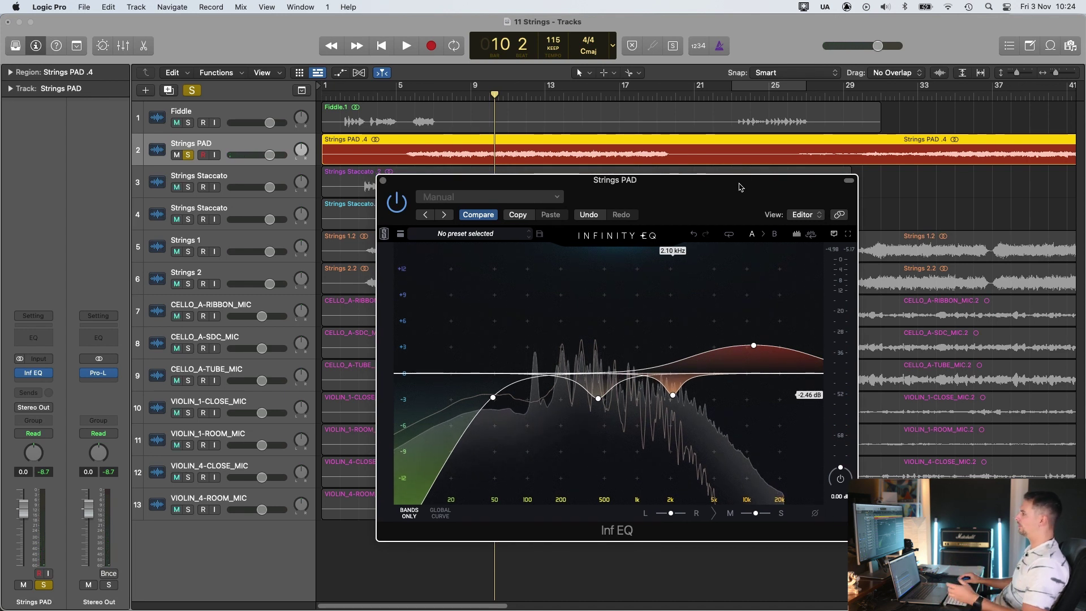
{"action": "left_click", "coordinate": [457, 95]}
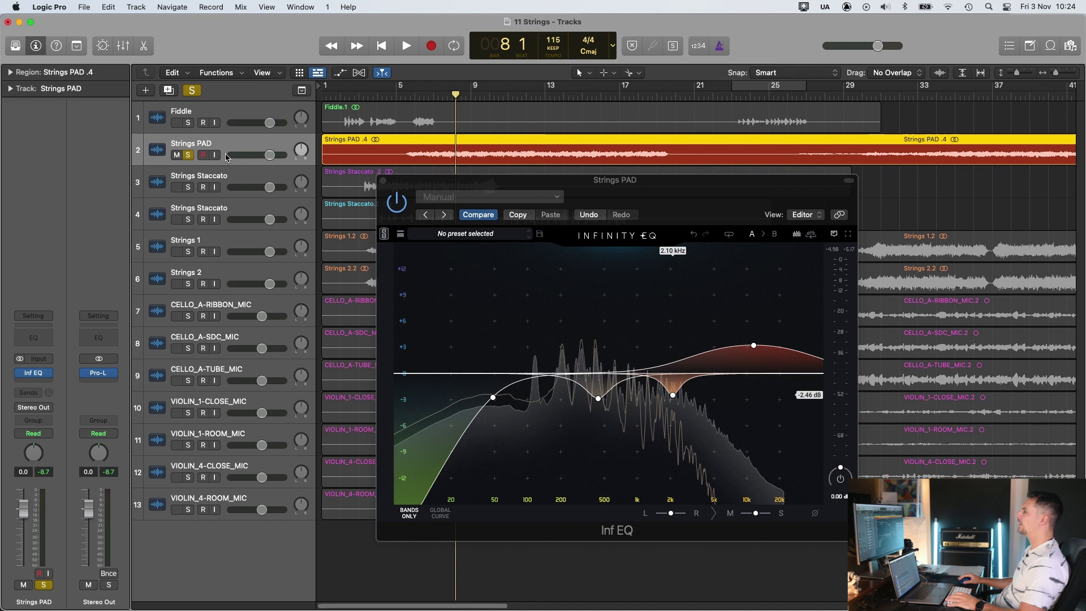
{"action": "key", "text": "space"}
{"action": "left_click", "coordinate": [396, 203]}
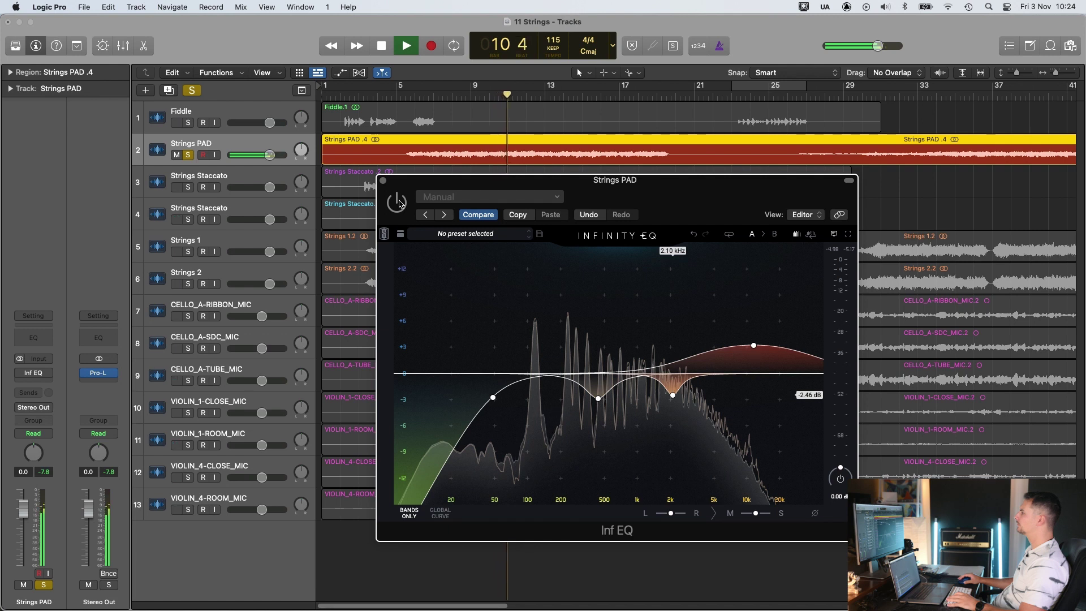
{"action": "left_click", "coordinate": [397, 202]}
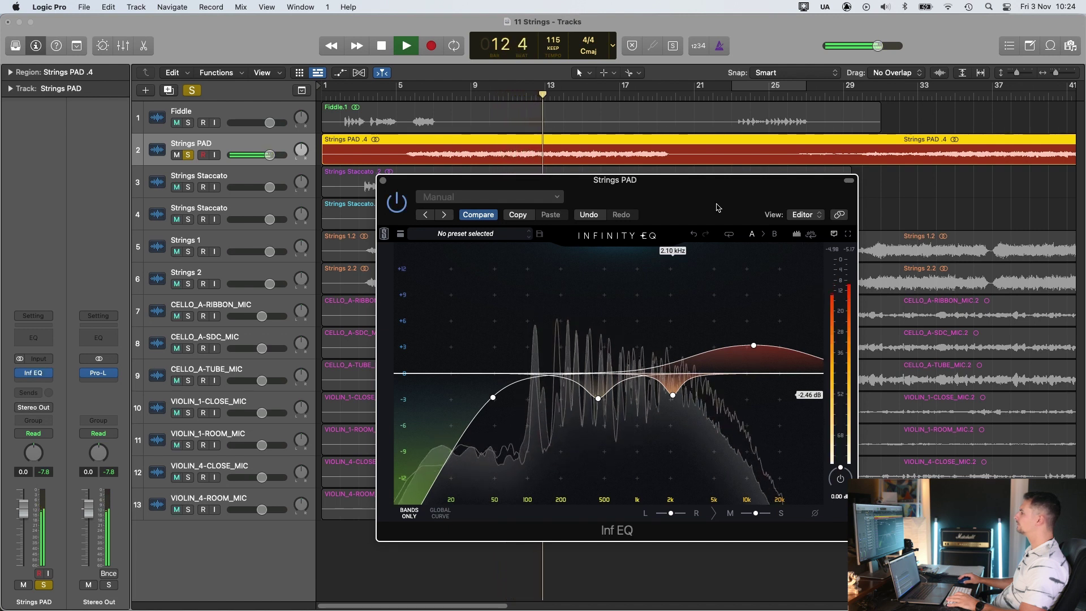
Step: Set the Strings PAD's high-frequency boost to +2.92 dB at 12.0 kHz, then stop playback and review the EQ bands
{"action": "left_click_drag", "start_coordinate": [704, 196], "coordinate": [709, 196]}
{"action": "left_click_drag", "start_coordinate": [759, 345], "coordinate": [761, 347]}
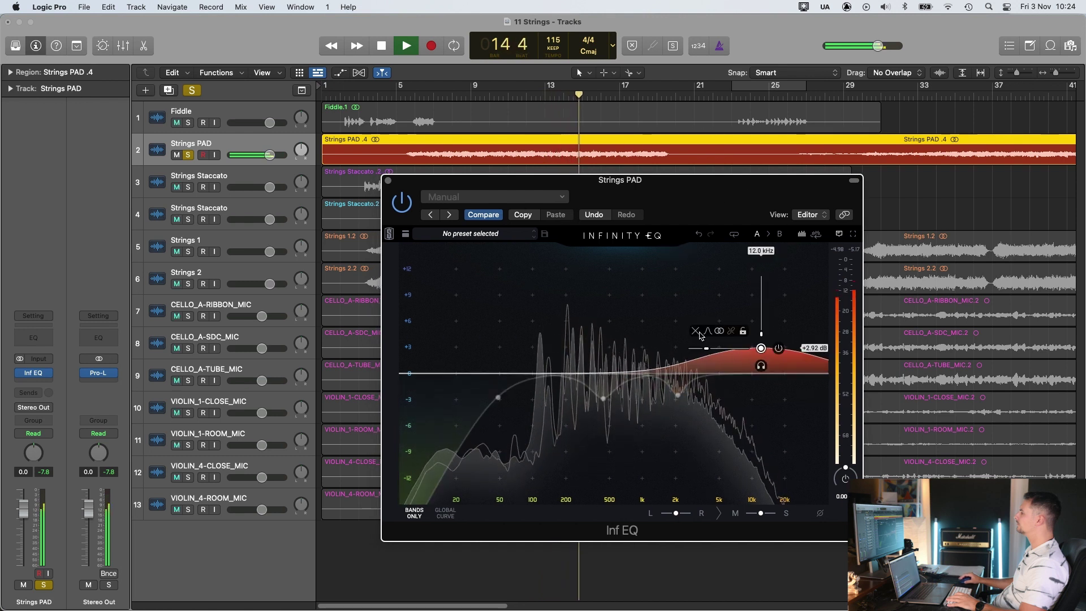
{"action": "key", "text": "space"}
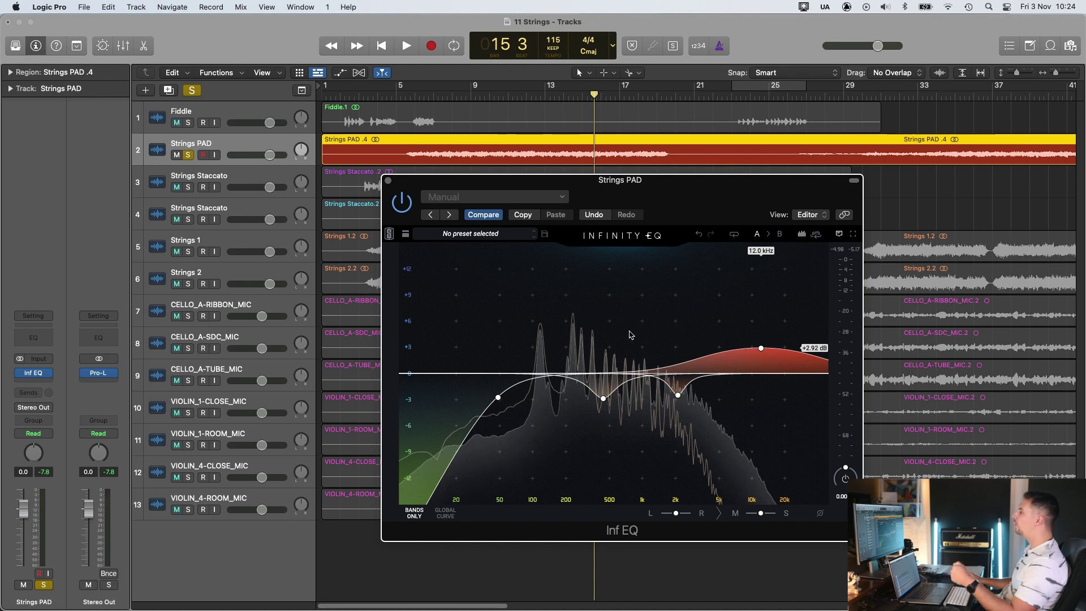
{"action": "left_click", "coordinate": [603, 398]}
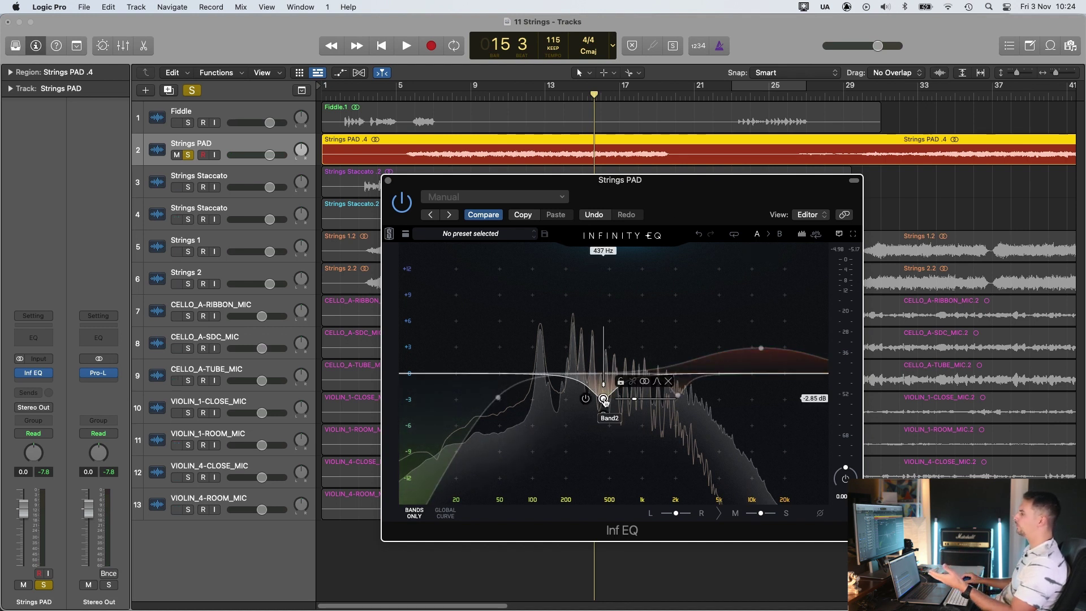
{"action": "left_click_drag", "start_coordinate": [604, 400], "coordinate": [679, 395]}
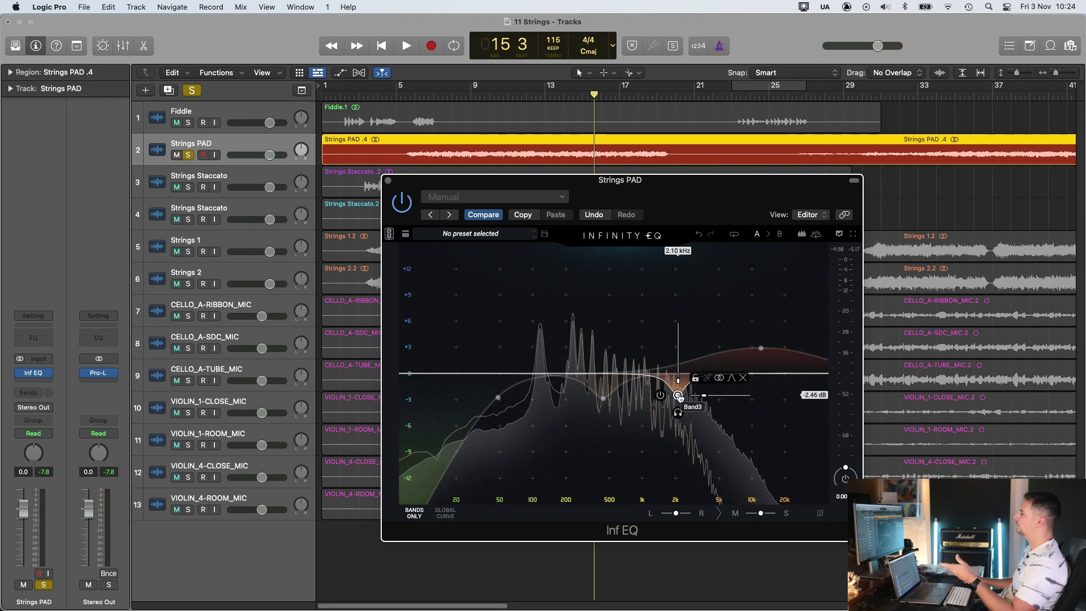
{"action": "left_click", "coordinate": [761, 349]}
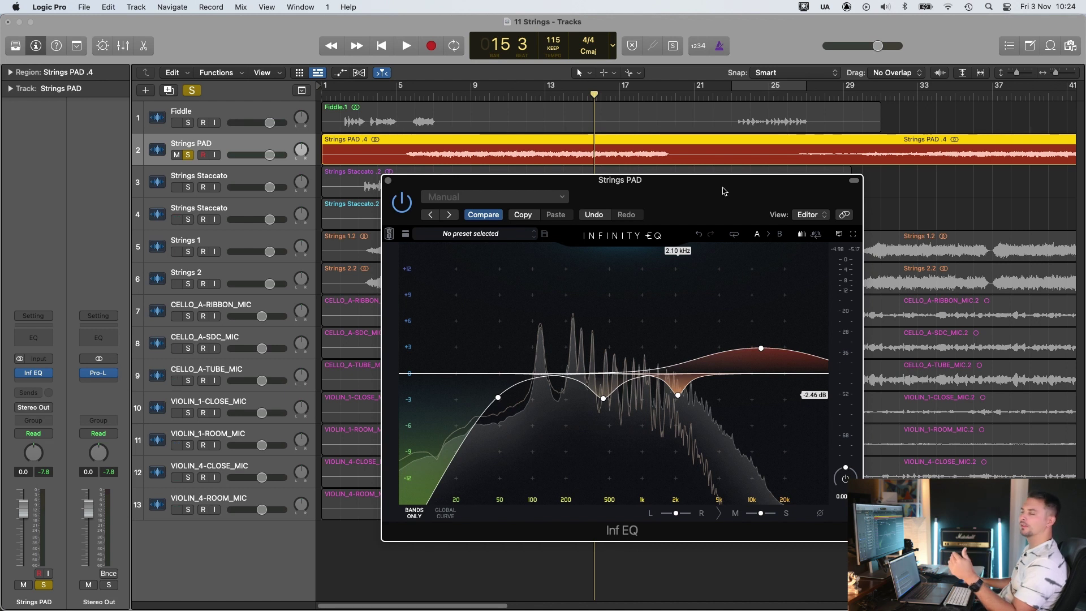
Step: Close the Strings PAD EQ and play the soloed Strings Staccato on track 3 from about bar 5
{"action": "left_click", "coordinate": [388, 180]}
{"action": "left_click", "coordinate": [376, 171]}
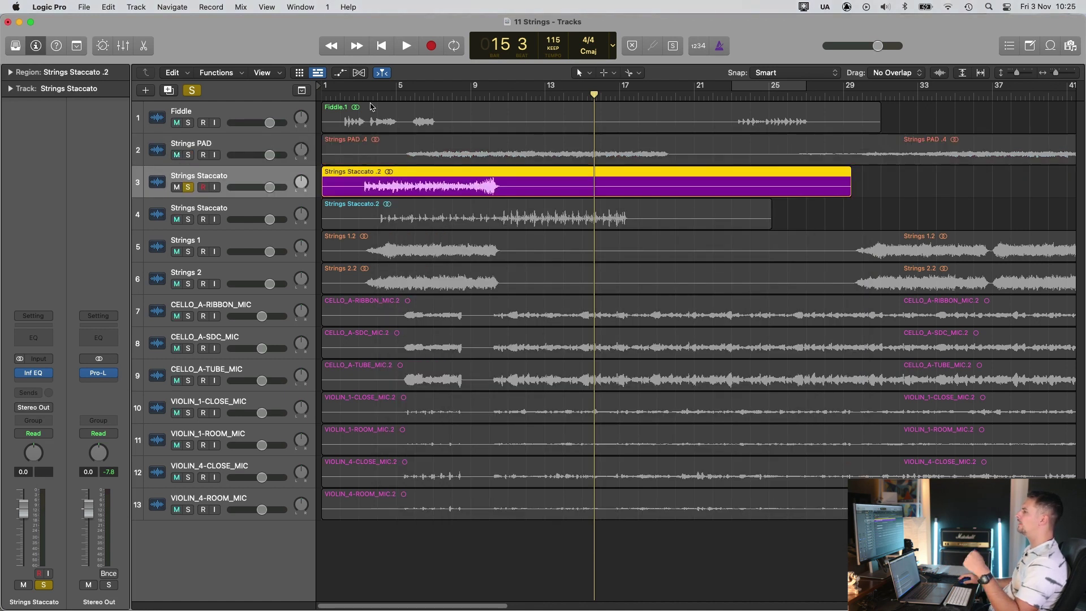
{"action": "left_click", "coordinate": [395, 91]}
{"action": "key", "text": "space"}
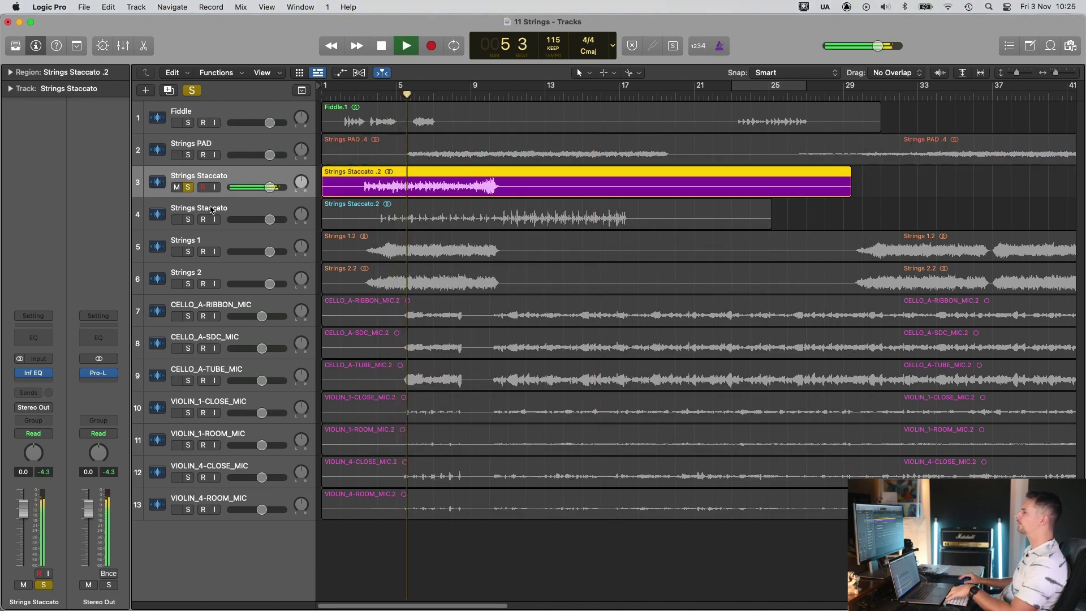
{"action": "mouse_move", "coordinate": [36, 378]}
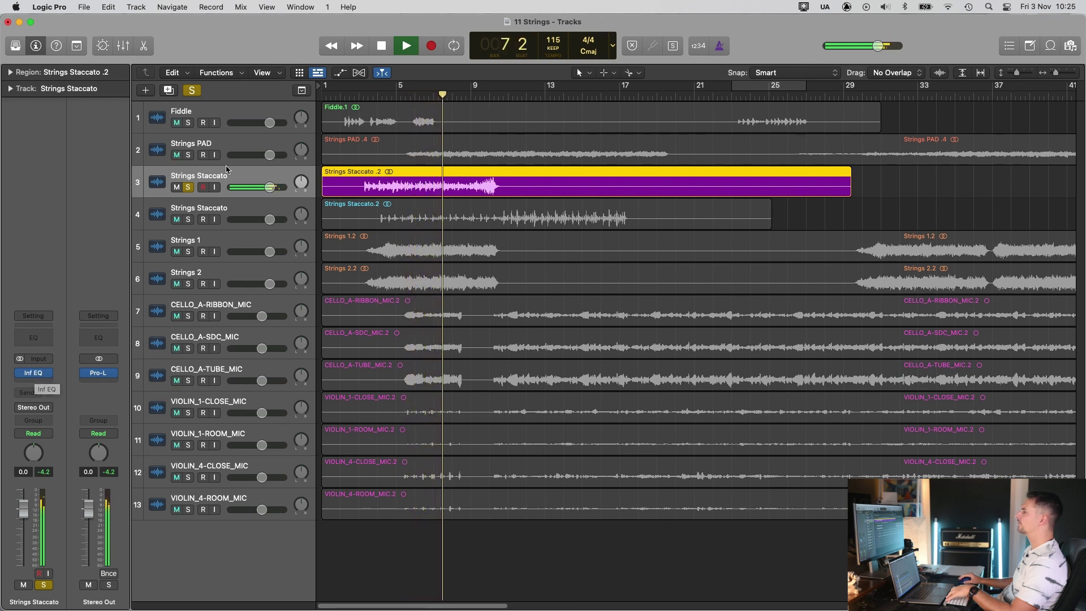
{"action": "key", "text": "space"}
Step: Copy the Strings PAD's Infinity EQ settings onto the Strings Staccato on track 3 and open that track's EQ
{"action": "left_click", "coordinate": [234, 146]}
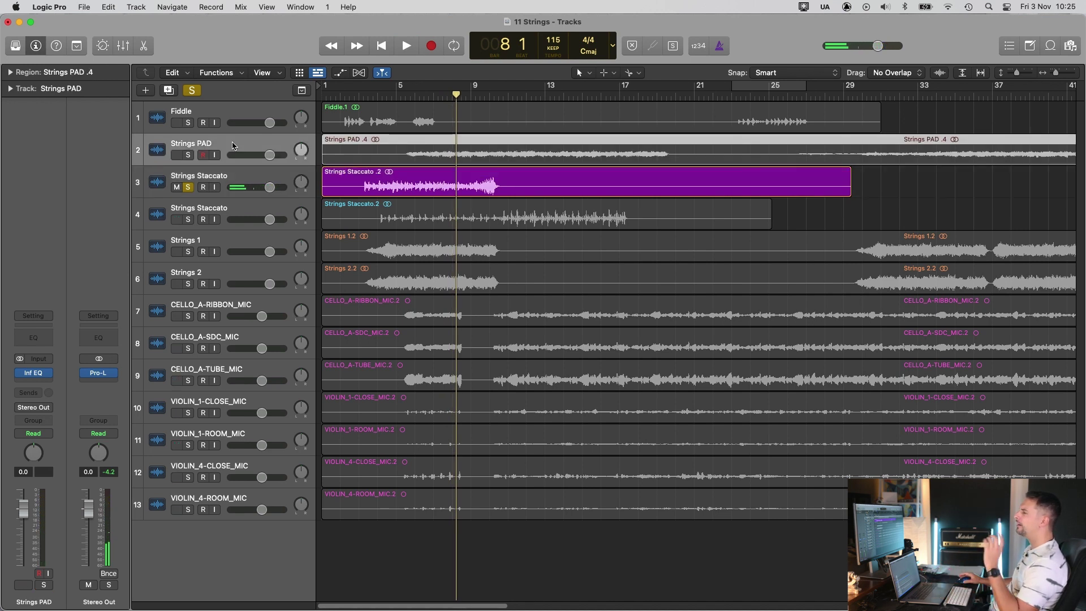
{"action": "left_click", "coordinate": [395, 94]}
{"action": "key", "text": "Down"}
{"action": "key", "text": "Up"}
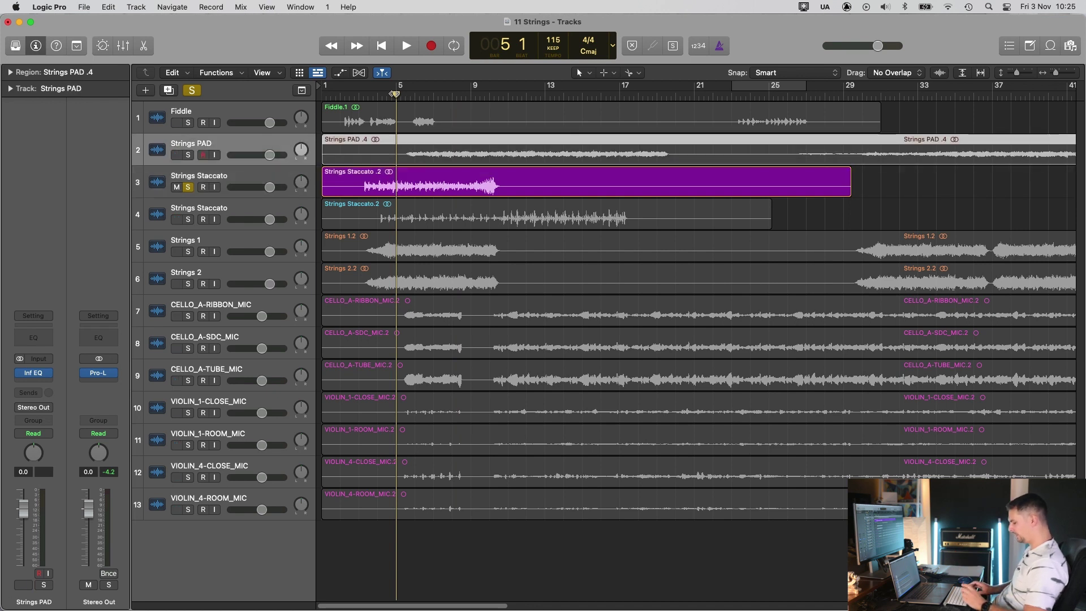
{"action": "key", "text": "Down"}
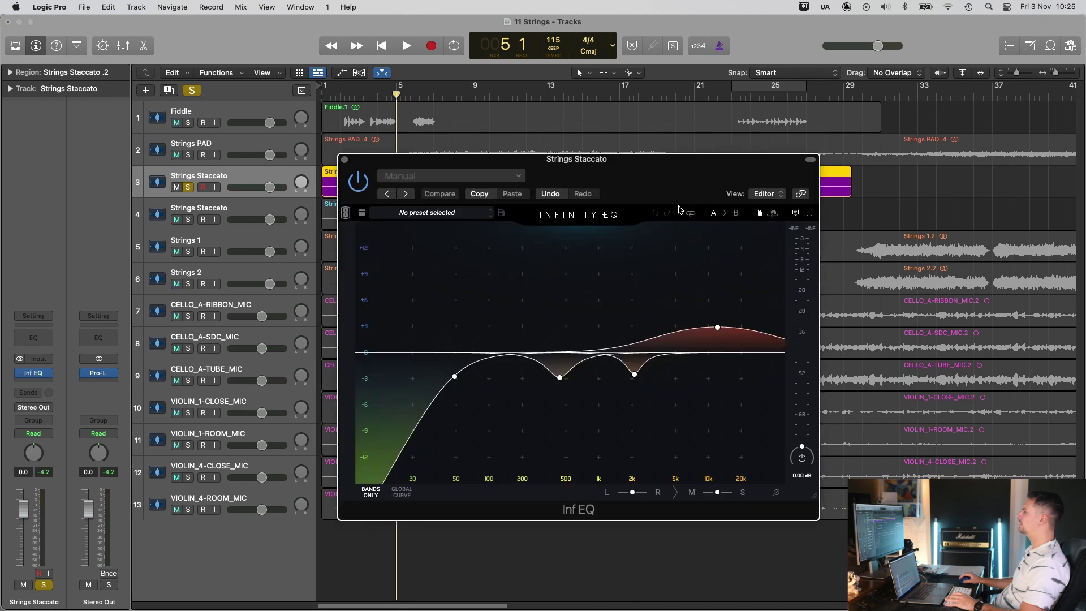
{"action": "key", "text": "v"}
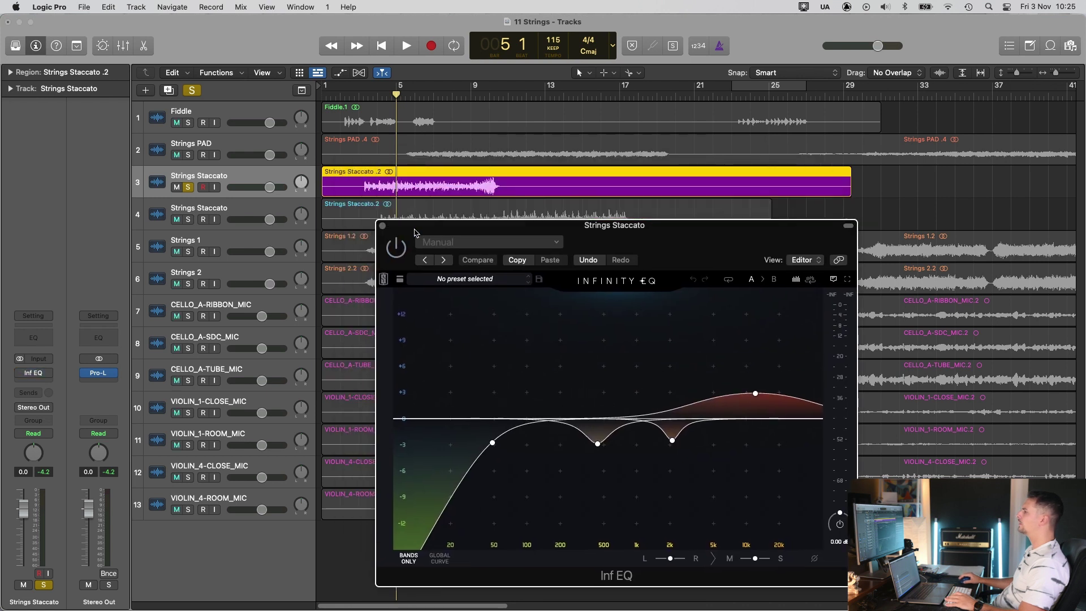
Step: Play the track 3 Strings Staccato with its EQ bypassed, then enabled, to compare the sound
{"action": "key", "text": "space"}
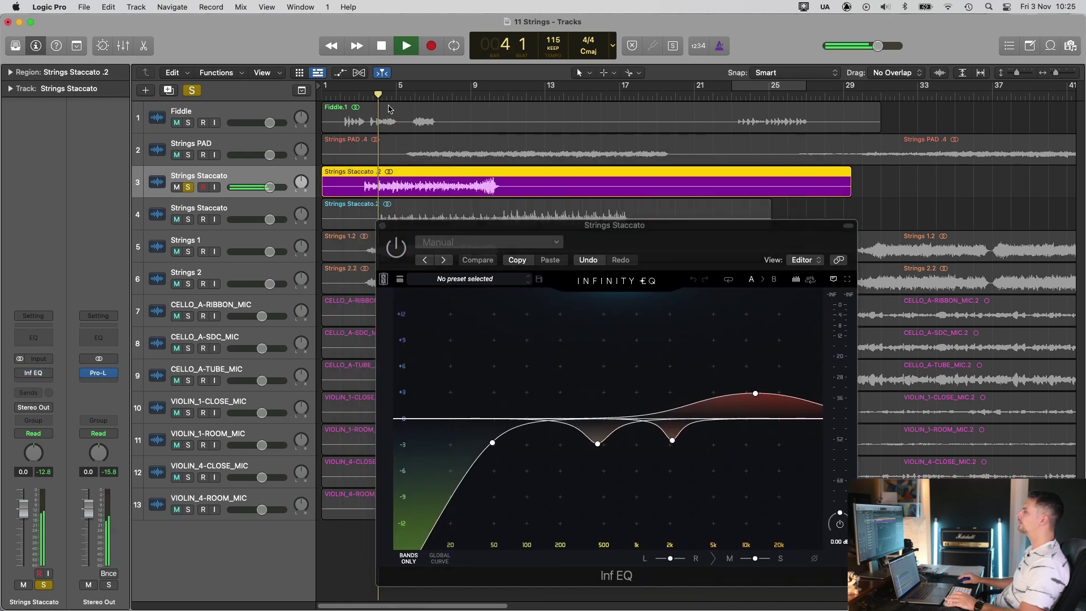
{"action": "left_click", "coordinate": [397, 251]}
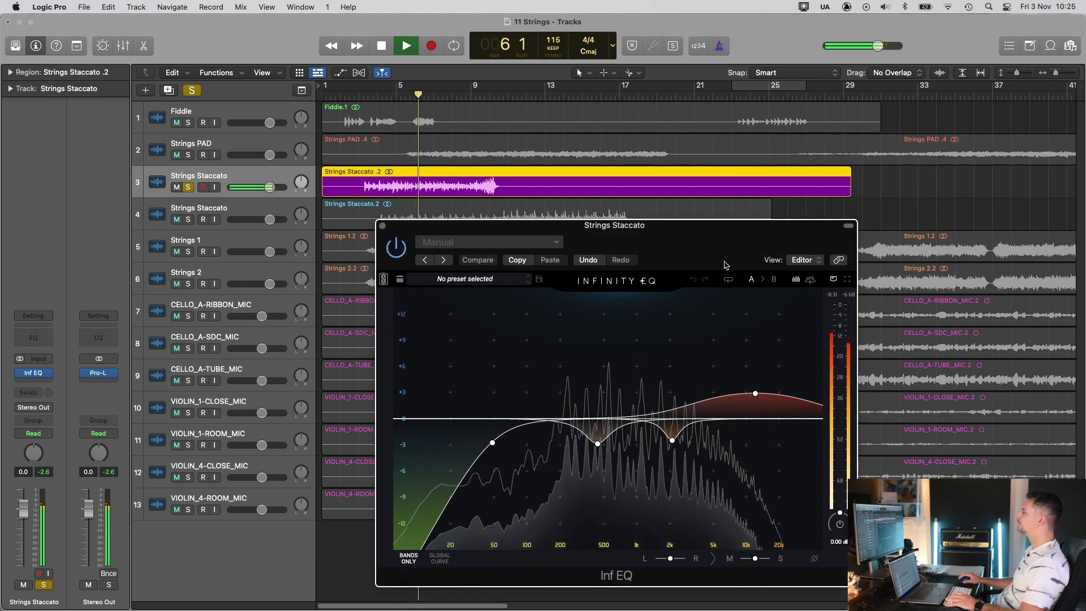
{"action": "left_click_drag", "start_coordinate": [717, 258], "coordinate": [717, 252]}
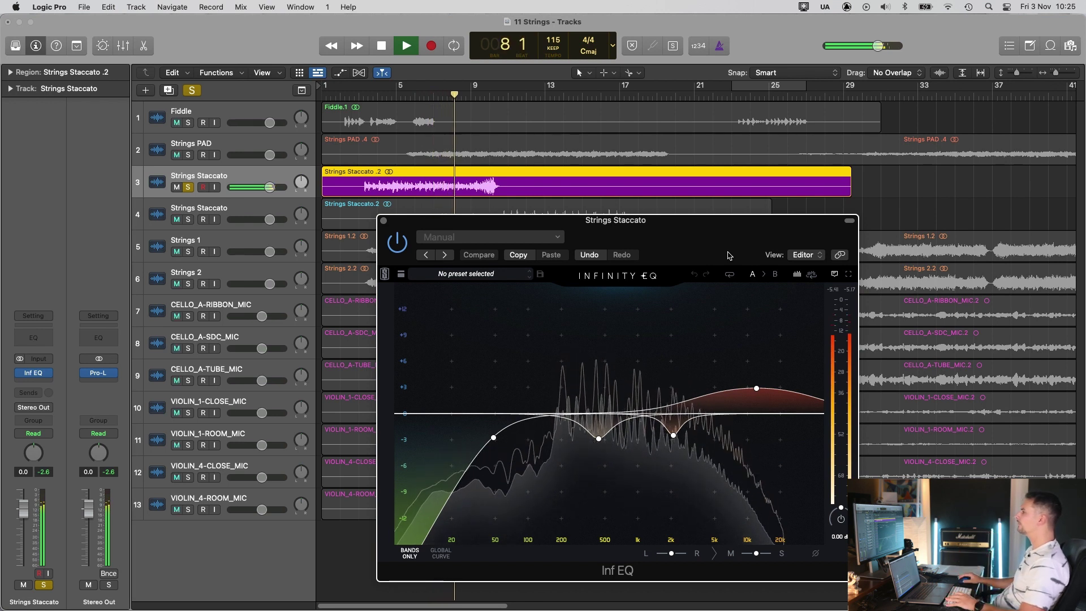
{"action": "key", "text": "space"}
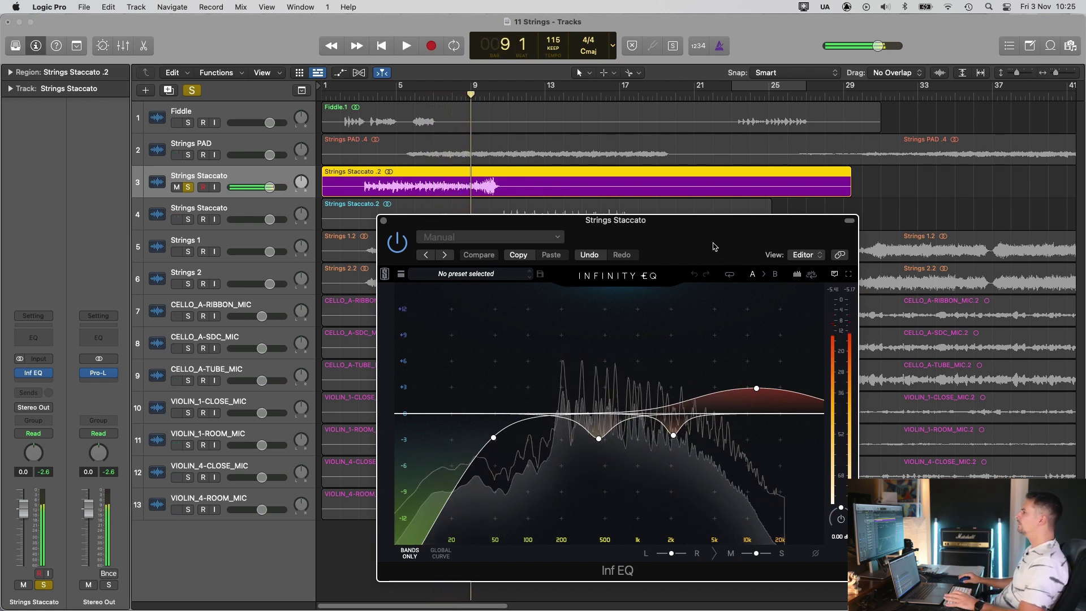
Step: Examine the two midrange dips and the high-frequency boost in the track 3 Strings Staccato EQ
{"action": "left_click", "coordinate": [672, 436]}
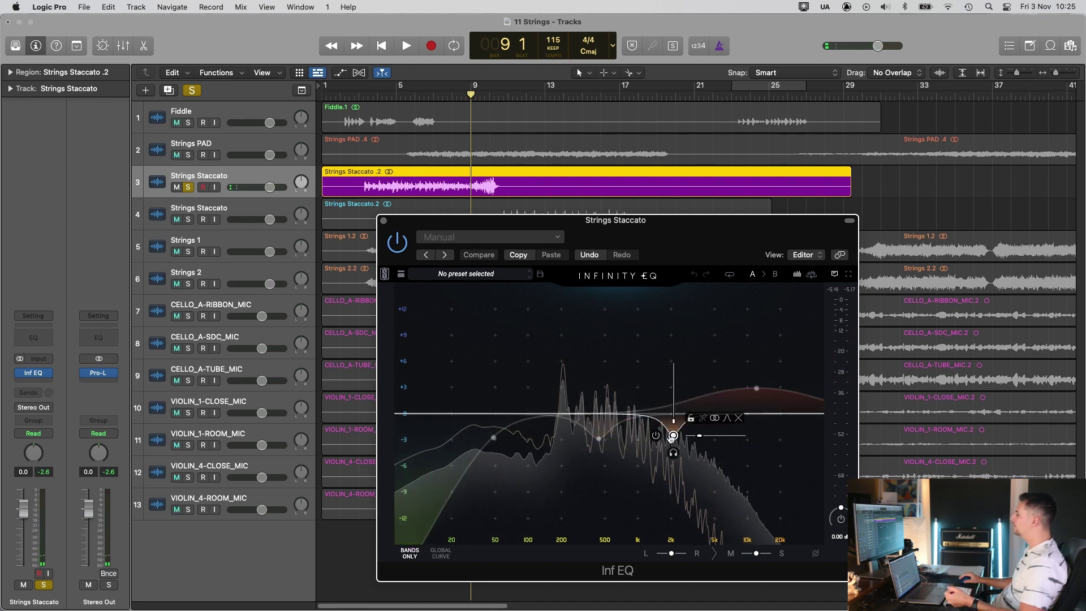
{"action": "left_click", "coordinate": [598, 439]}
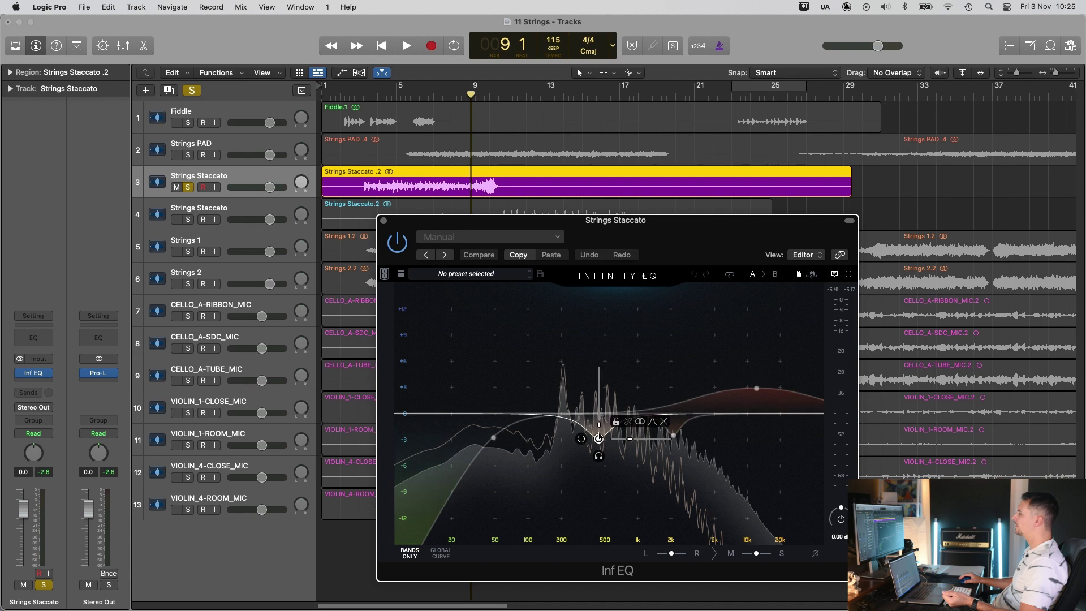
{"action": "left_click", "coordinate": [535, 466]}
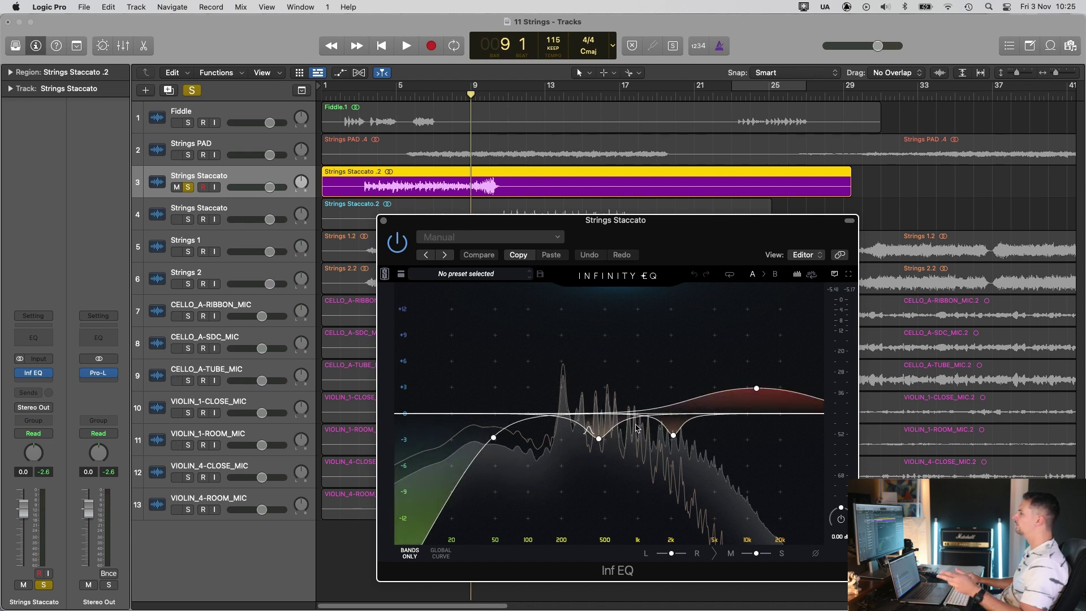
{"action": "mouse_move", "coordinate": [638, 418]}
{"action": "left_click", "coordinate": [675, 438]}
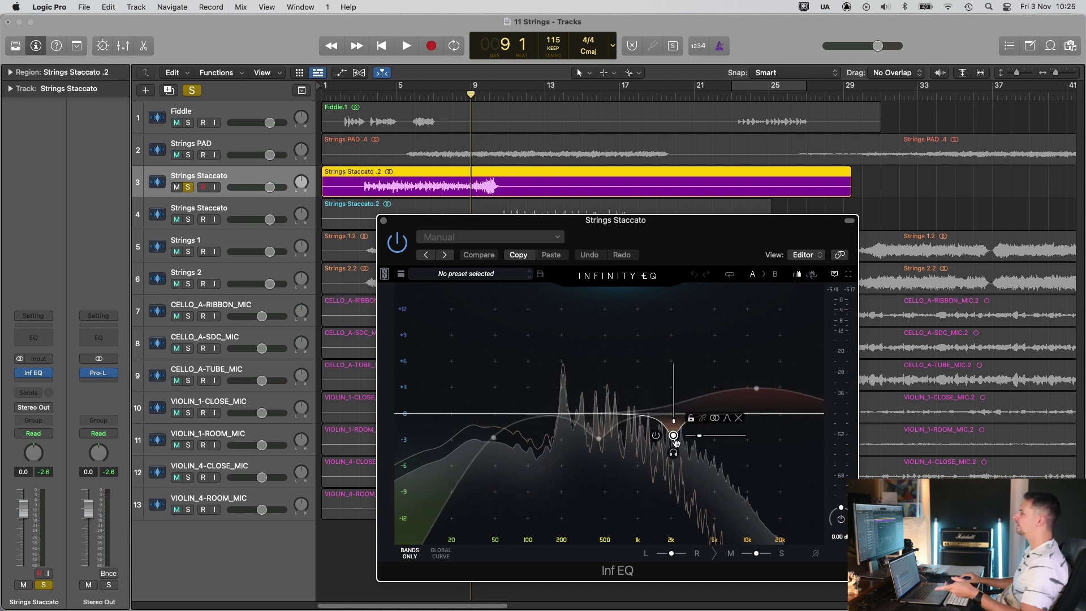
{"action": "left_click", "coordinate": [789, 382]}
{"action": "left_click_drag", "start_coordinate": [721, 237], "coordinate": [724, 235]}
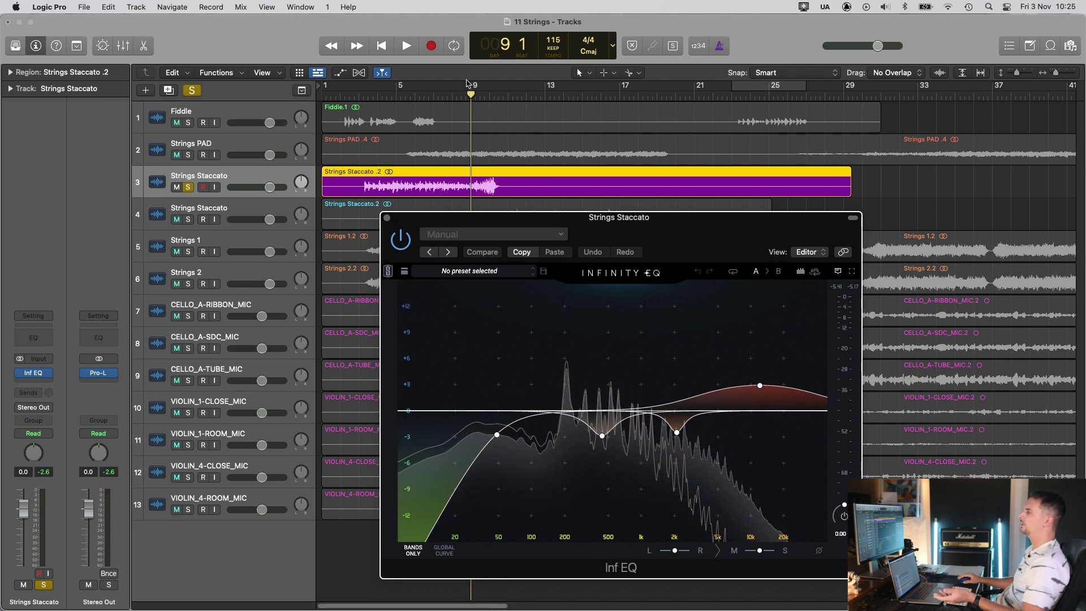
Step: Close the EQ, solo the Strings Staccato on track 4 and play it from bar 5
{"action": "left_click", "coordinate": [395, 95]}
{"action": "left_click", "coordinate": [388, 218]}
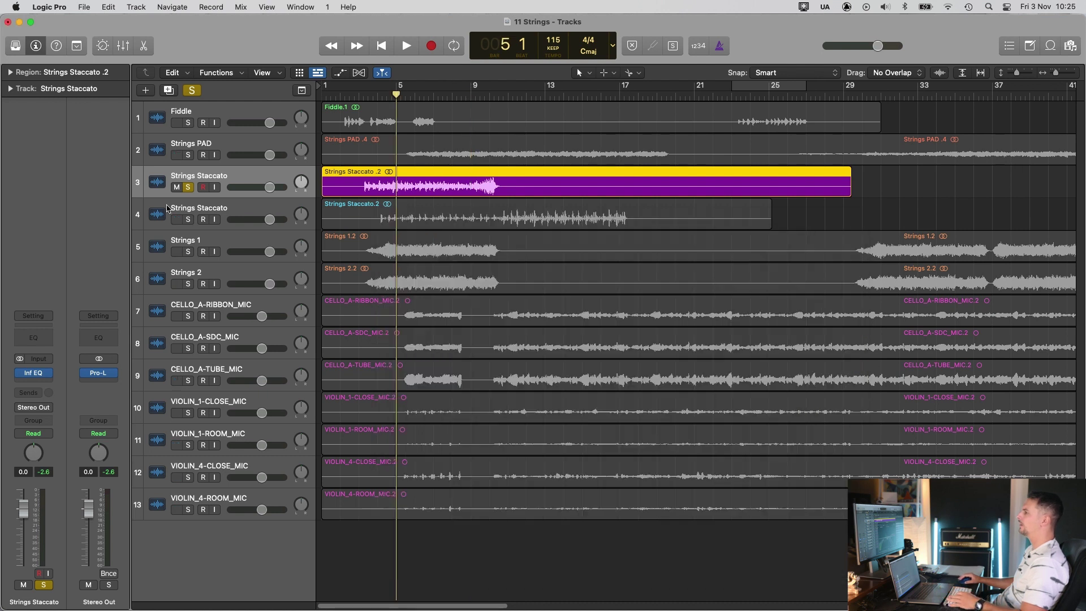
{"action": "left_click", "coordinate": [189, 221]}
{"action": "key", "text": "space"}
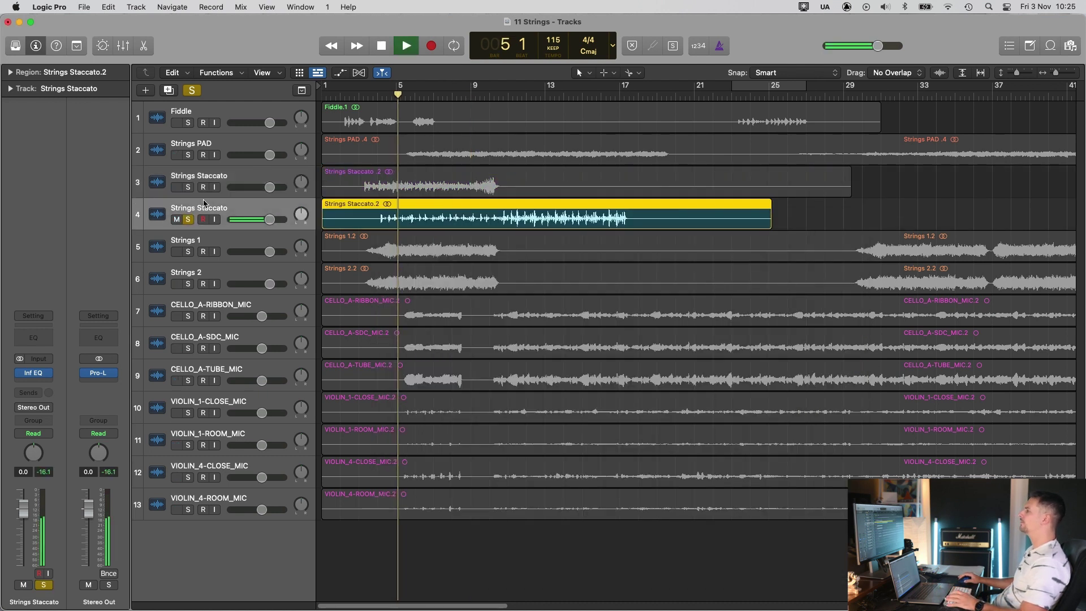
Step: Copy the Infinity EQ settings from the track 3 Strings Staccato onto the track 4 Strings Staccato and open that track's EQ
{"action": "left_click", "coordinate": [236, 181]}
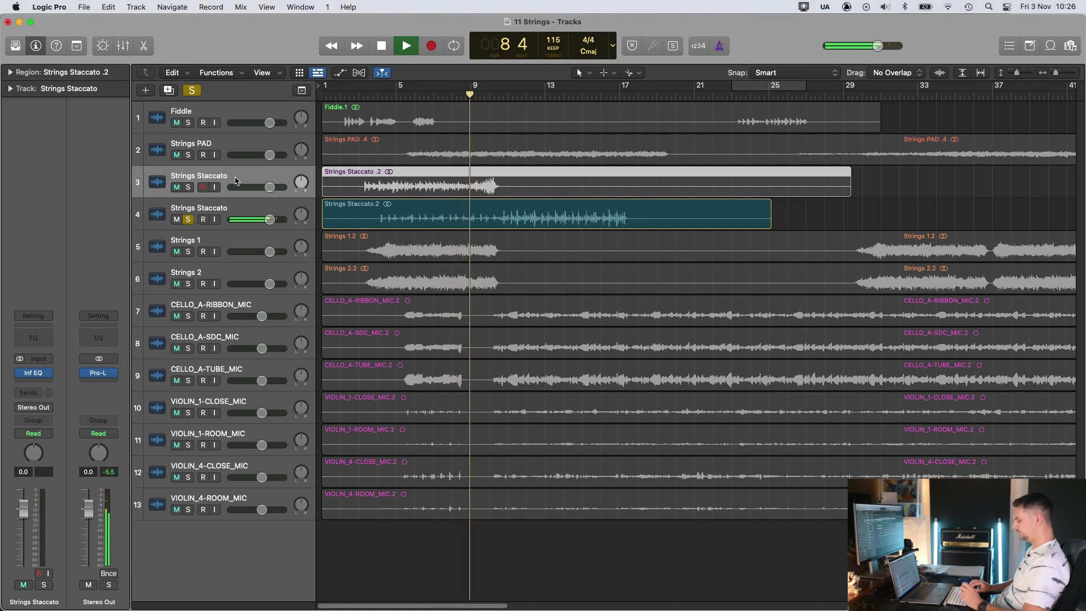
{"action": "left_click", "coordinate": [229, 211]}
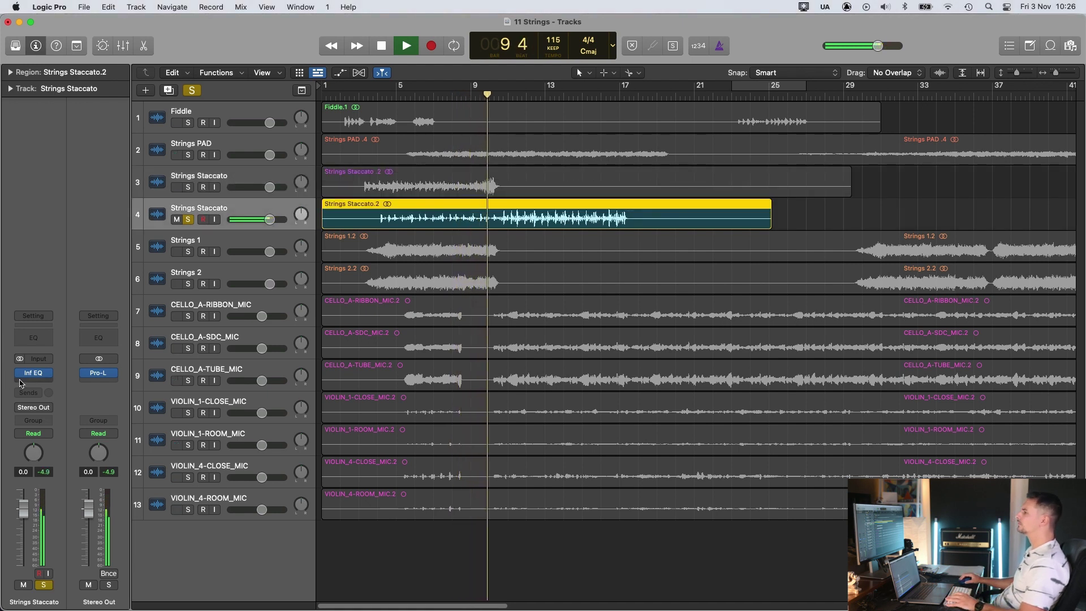
{"action": "left_click", "coordinate": [35, 374]}
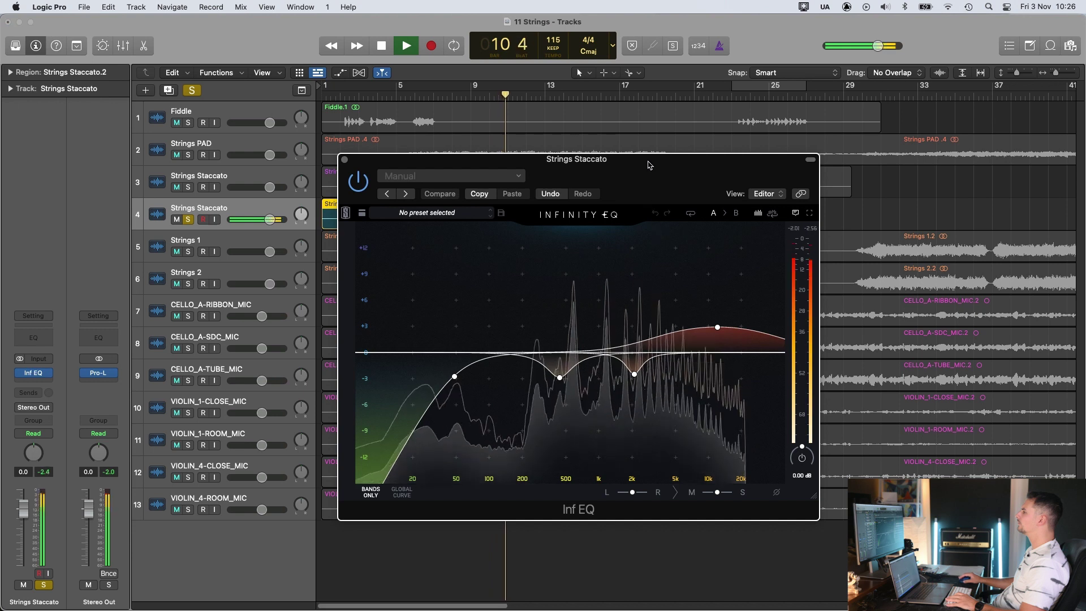
Step: Bypass and re-enable the track 4 EQ during playback to compare the sound, with the plug-in window moved clear of the track
{"action": "left_click_drag", "start_coordinate": [561, 169], "coordinate": [617, 255]}
{"action": "left_click", "coordinate": [416, 272]}
{"action": "left_click", "coordinate": [417, 272]}
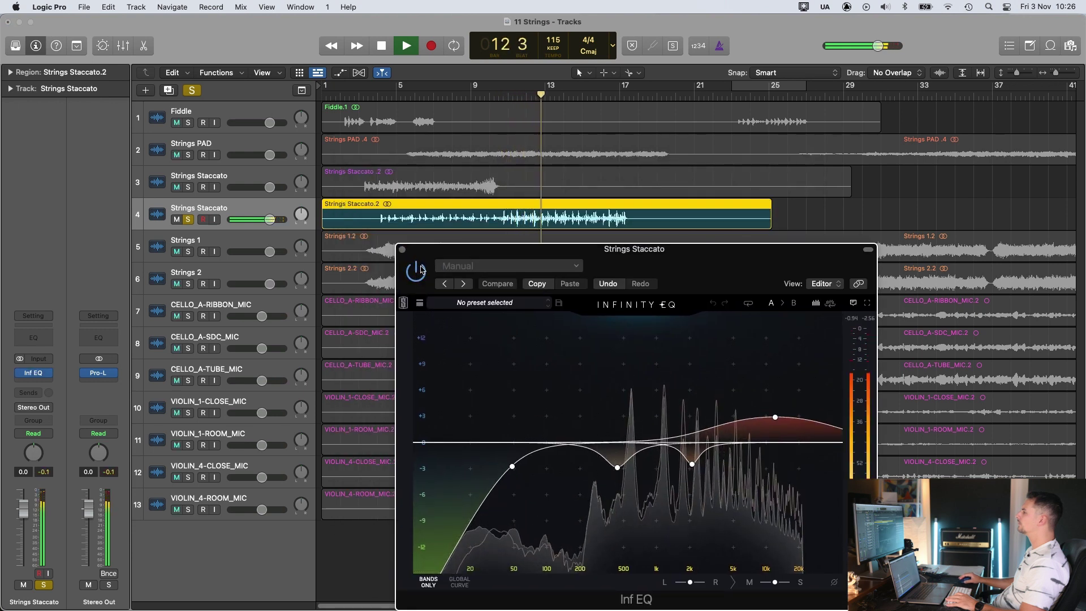
{"action": "left_click_drag", "start_coordinate": [429, 264], "coordinate": [405, 253]}
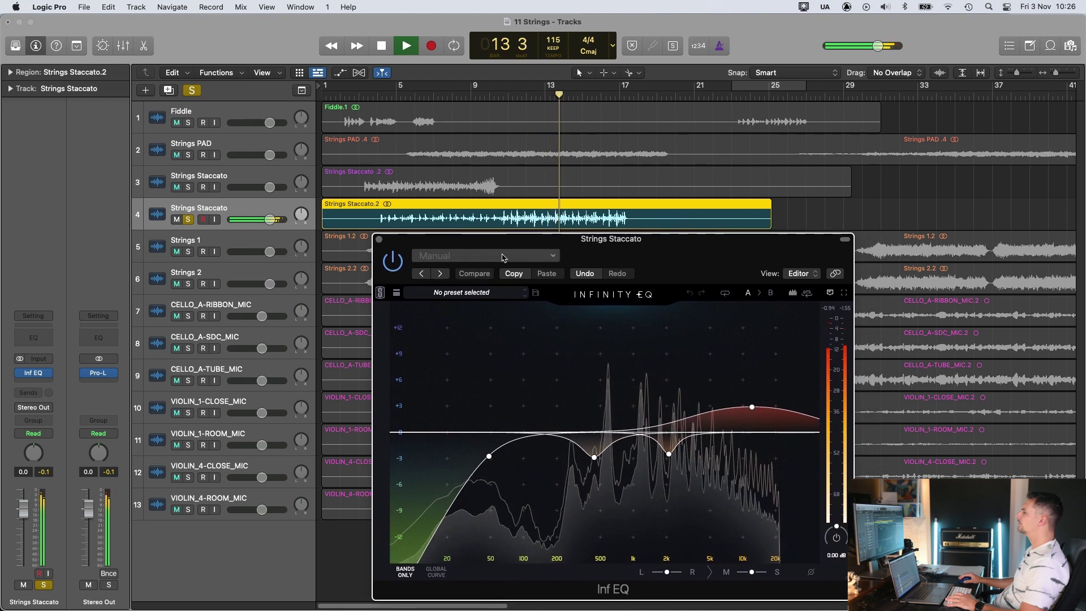
Step: Stop playback and soften the lower midrange dip in the track 4 EQ to -1.56 dB at 492 Hz
{"action": "key", "text": "space"}
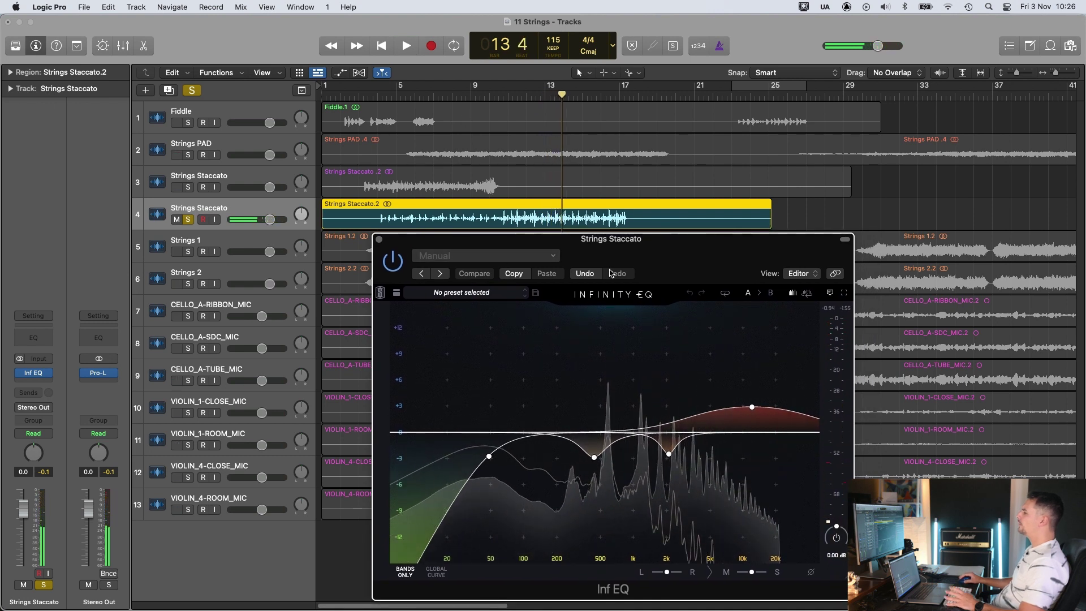
{"action": "left_click", "coordinate": [594, 458]}
{"action": "left_click_drag", "start_coordinate": [594, 458], "coordinate": [599, 449]}
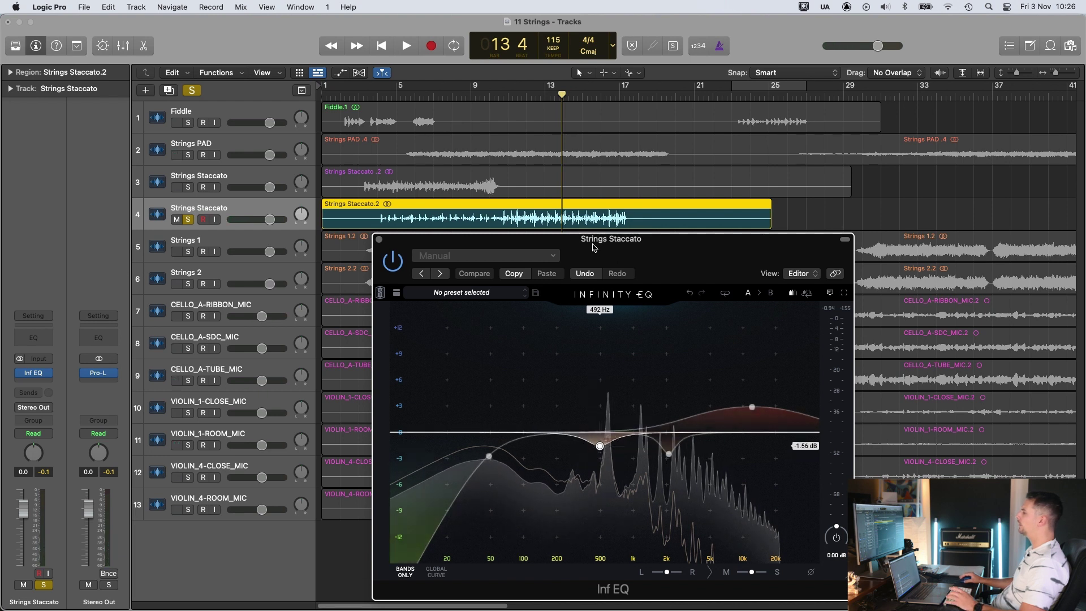
Step: Set a cycle range from bar 11 to bar 17 and play the soloed Strings Staccato
{"action": "left_click", "coordinate": [471, 95]}
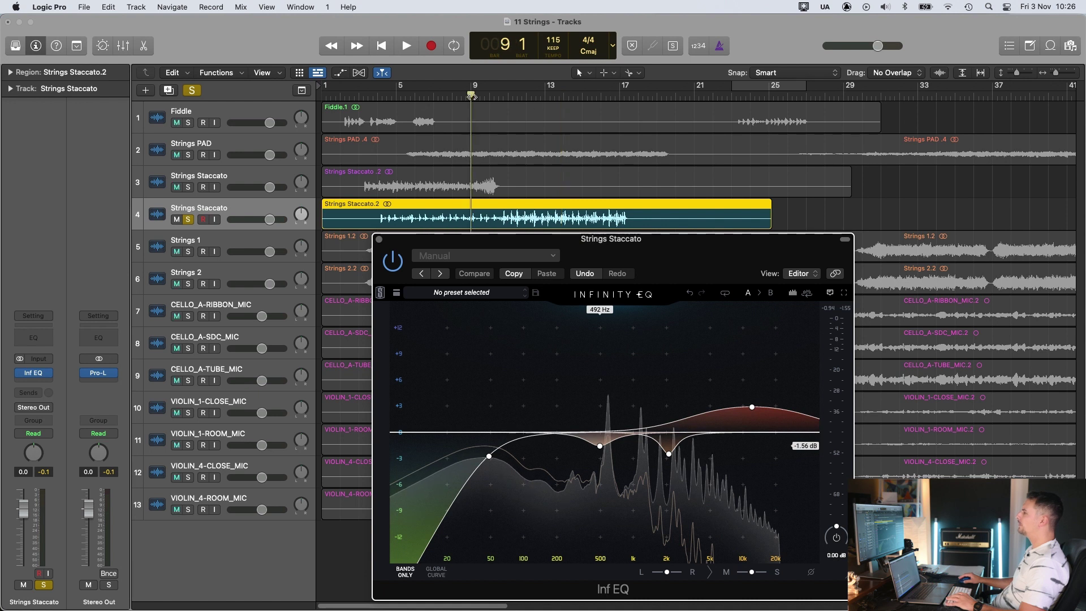
{"action": "left_click_drag", "start_coordinate": [507, 87], "coordinate": [619, 86]}
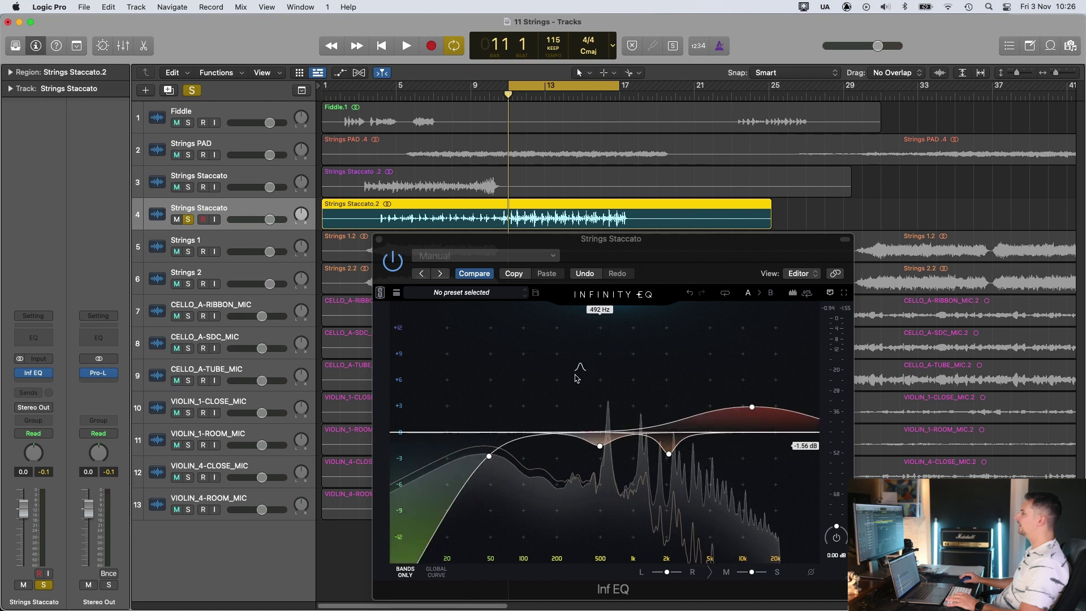
{"action": "key", "text": "space"}
Step: Add a narrow dip of -1.69 dB at 5.17 kHz to the track 4 EQ while listening, and stop playback
{"action": "left_click_drag", "start_coordinate": [577, 383], "coordinate": [714, 455]}
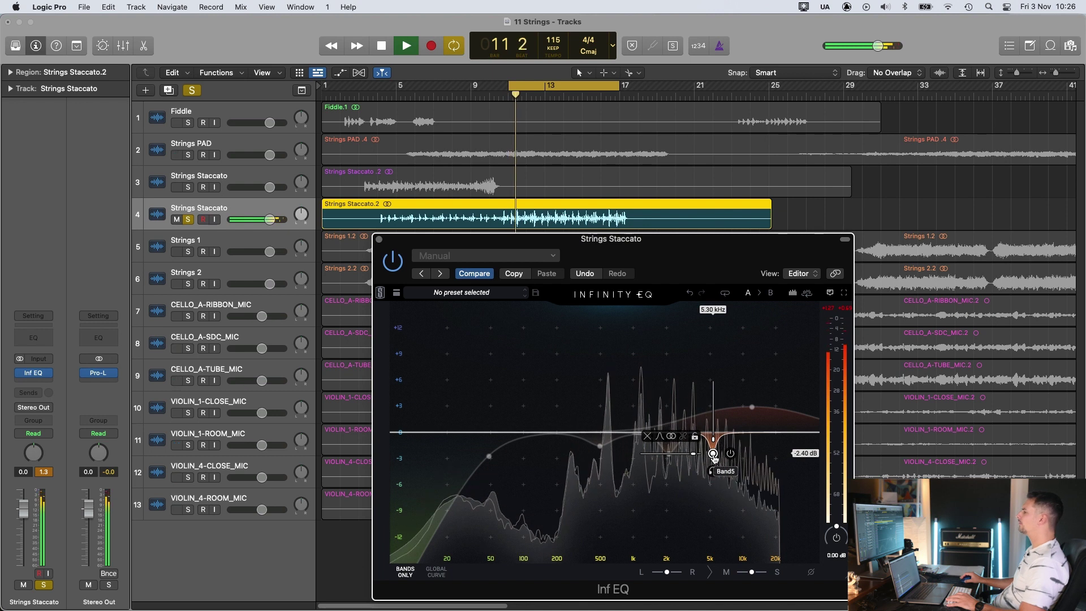
{"action": "mouse_move", "coordinate": [713, 454]}
{"action": "left_mouse_down"}
{"action": "mouse_move", "coordinate": [716, 377]}
{"action": "mouse_move", "coordinate": [716, 459]}
{"action": "left_mouse_up"}
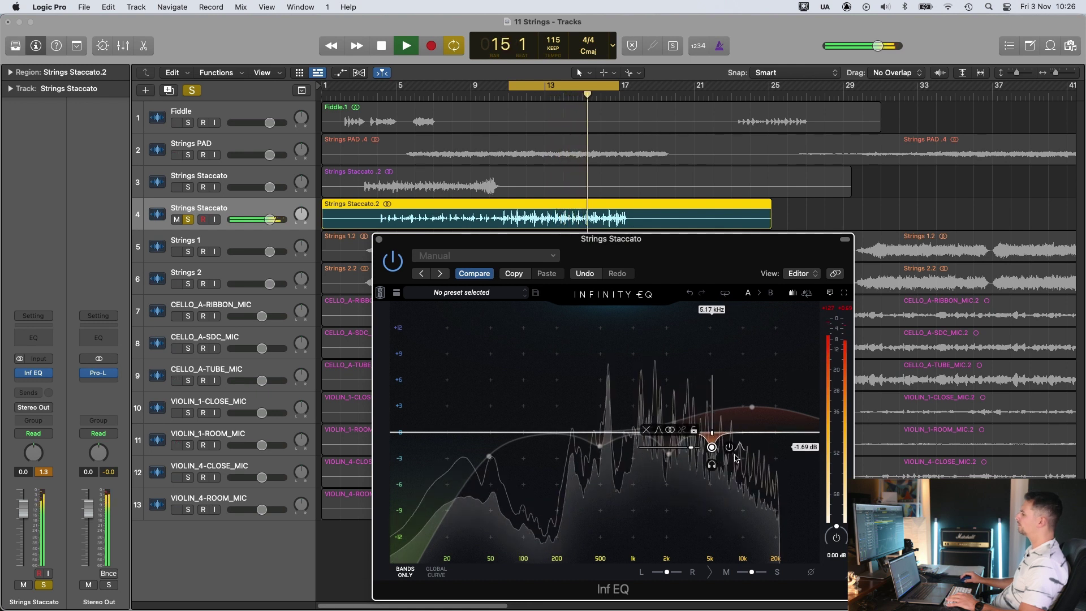
{"action": "key", "text": "space"}
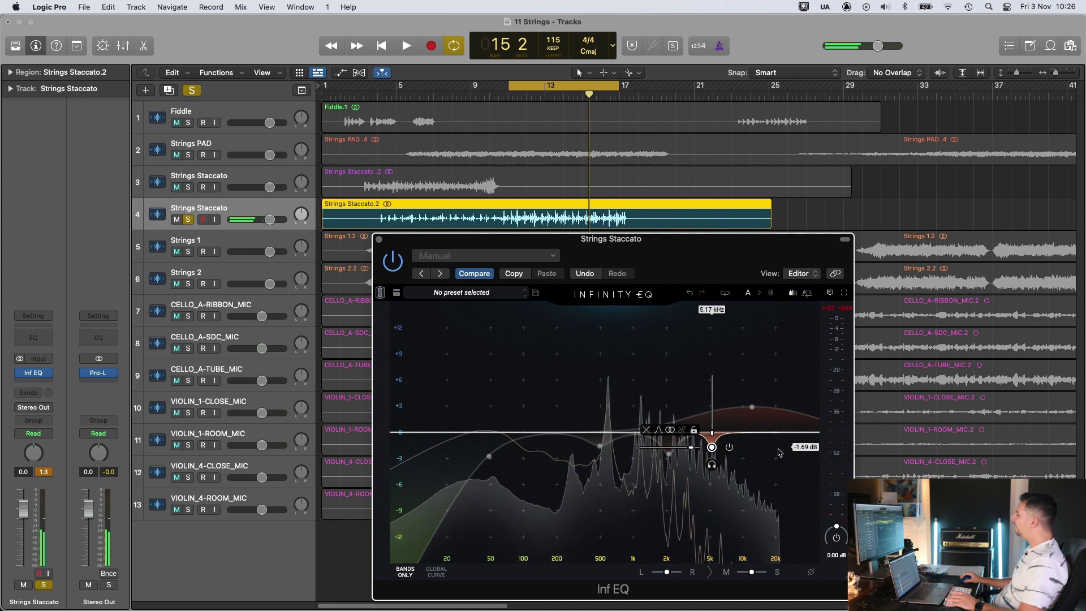
{"action": "left_click", "coordinate": [755, 517]}
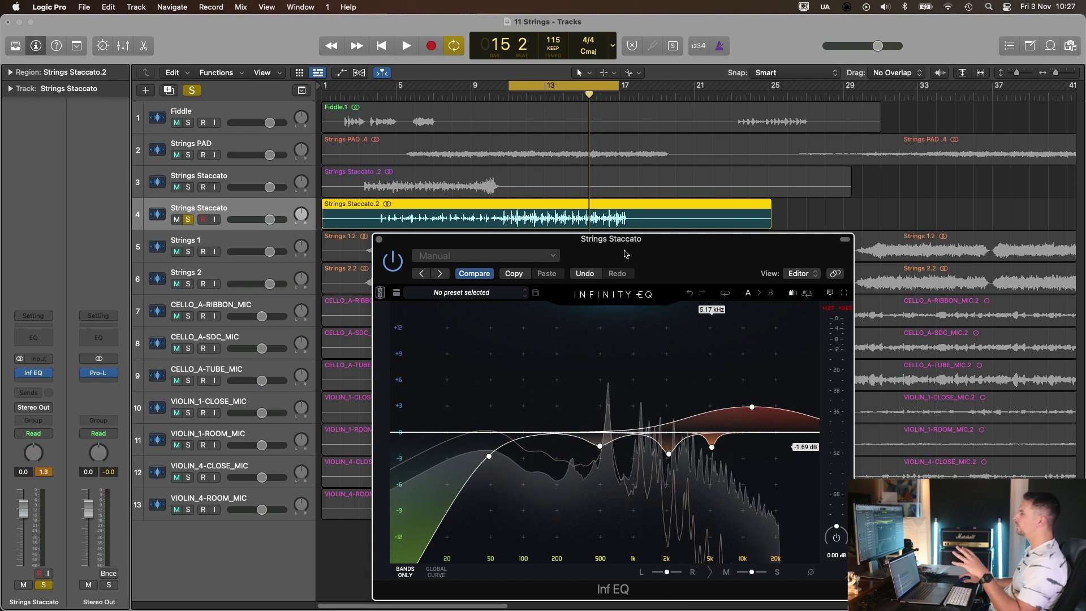
Step: Flatten the high-frequency boost to about 0 dB and remove the 5.17 kHz dip from the track 4 EQ
{"action": "left_click", "coordinate": [382, 242]}
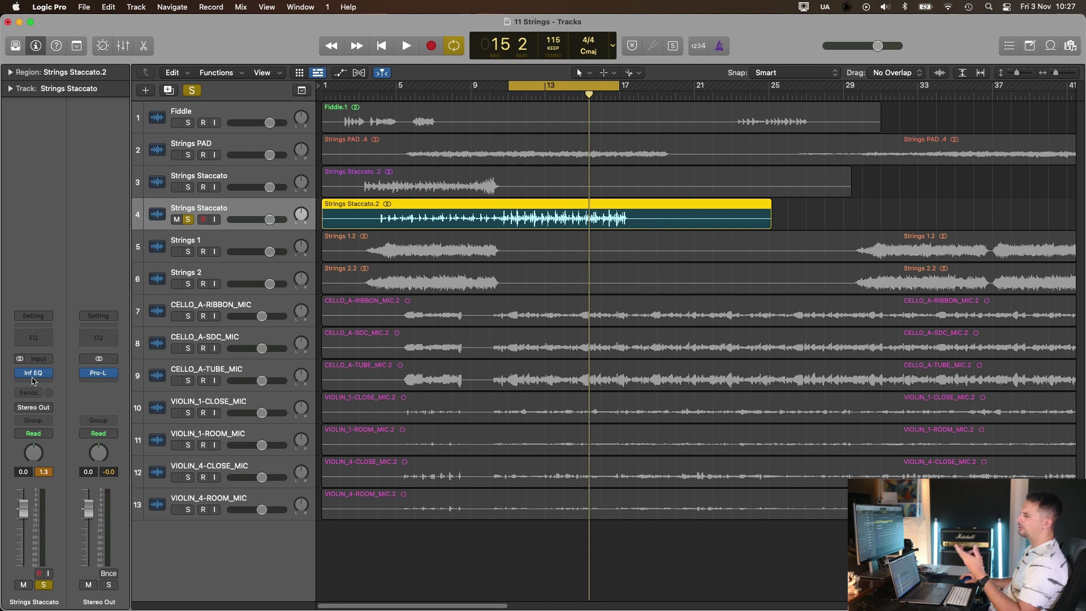
{"action": "key", "text": "v"}
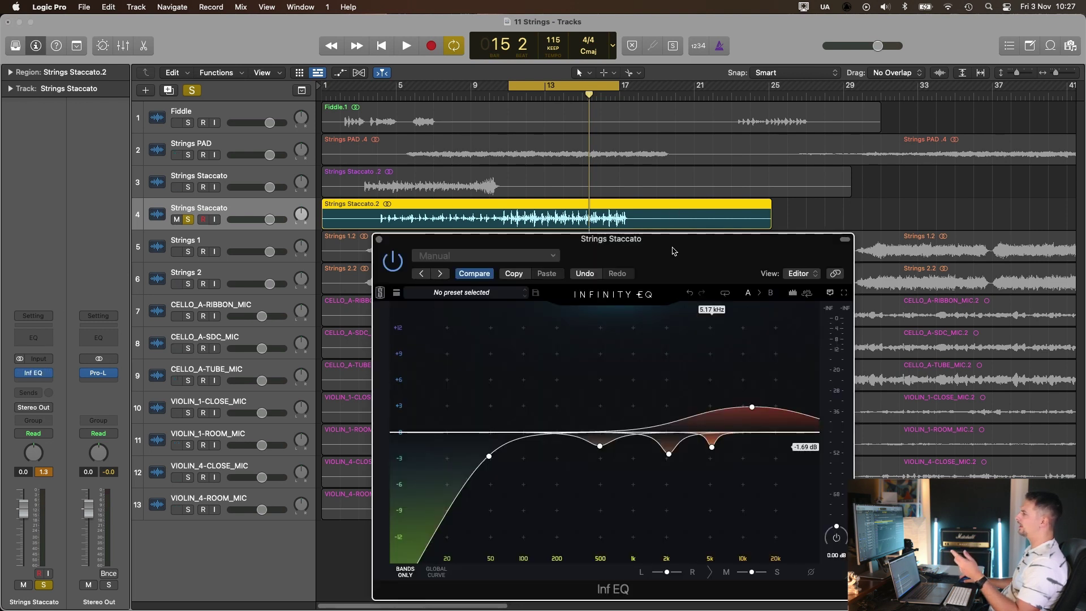
{"action": "left_click_drag", "start_coordinate": [752, 406], "coordinate": [752, 432]}
{"action": "mouse_move", "coordinate": [711, 448]}
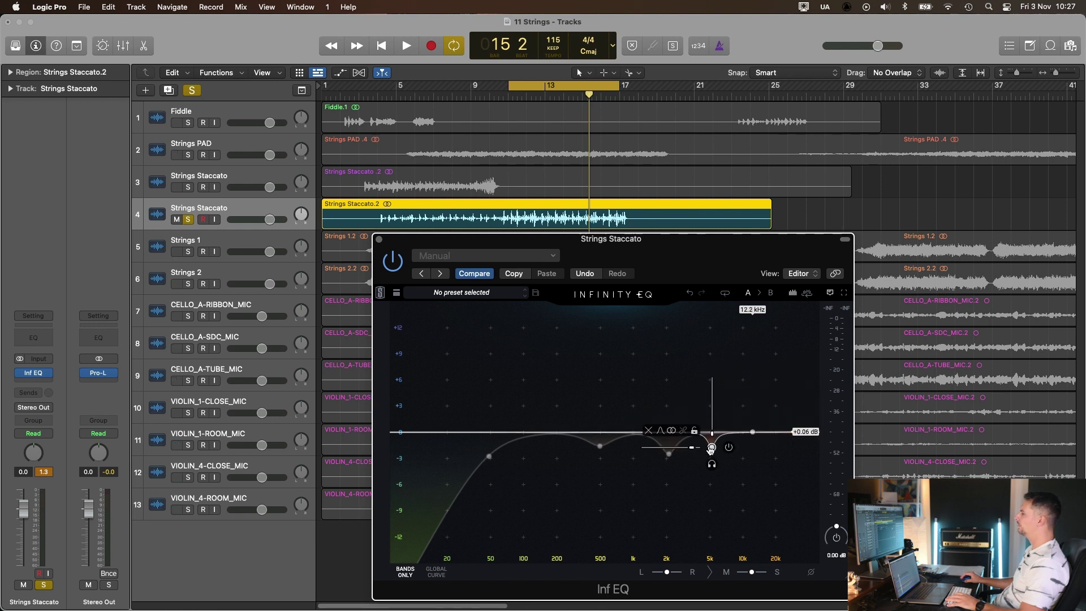
{"action": "left_click", "coordinate": [646, 430]}
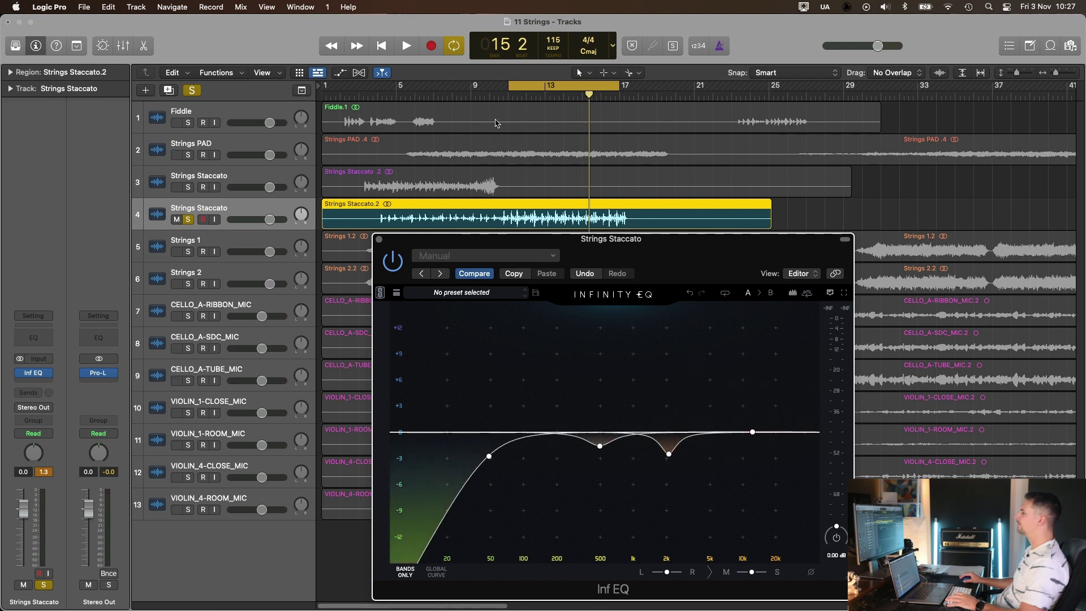
Step: Play the loop from bar 11, set the track 4 high-frequency boost to +2.40 dB at 12.0 kHz, and stop
{"action": "left_click", "coordinate": [512, 90]}
{"action": "key", "text": "space"}
{"action": "mouse_move", "coordinate": [752, 432]}
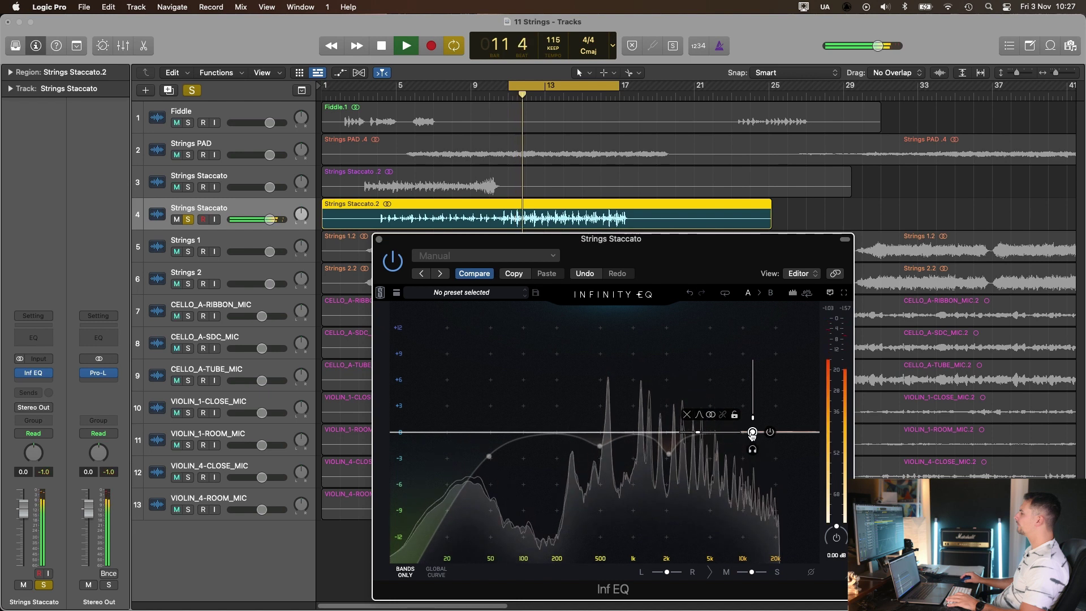
{"action": "mouse_move", "coordinate": [752, 431]}
{"action": "left_mouse_down"}
{"action": "mouse_move", "coordinate": [749, 376]}
{"action": "mouse_move", "coordinate": [750, 432]}
{"action": "mouse_move", "coordinate": [751, 392]}
{"action": "mouse_move", "coordinate": [751, 411]}
{"action": "left_mouse_up"}
{"action": "key", "text": "space"}
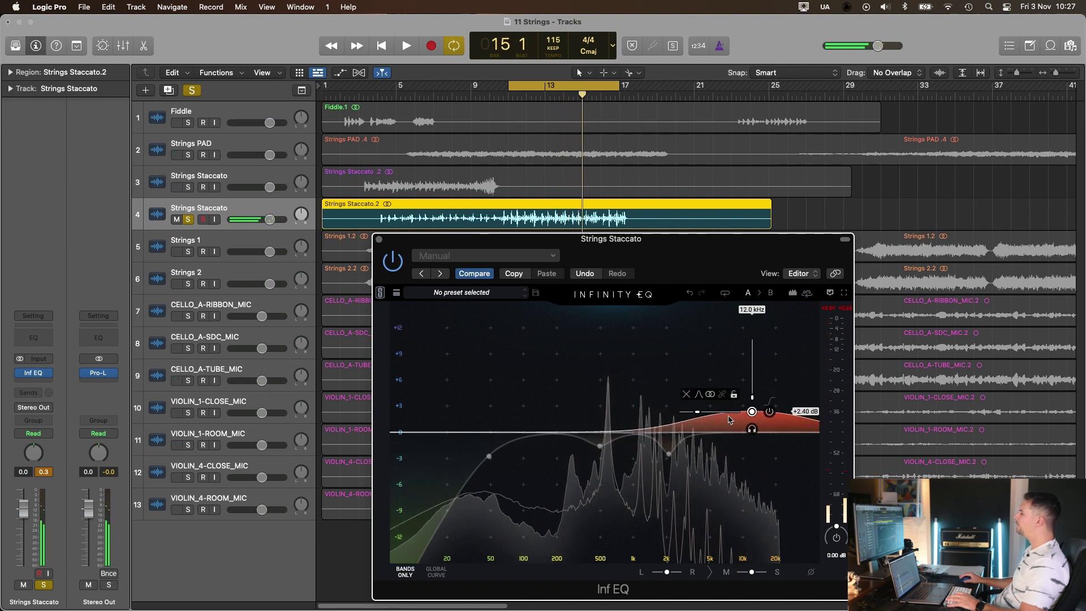
Step: Play the loop, add a high-cut band at 21.3 kHz and -3.18 dB to the track 4 EQ, and switch that band off
{"action": "mouse_move", "coordinate": [497, 458]}
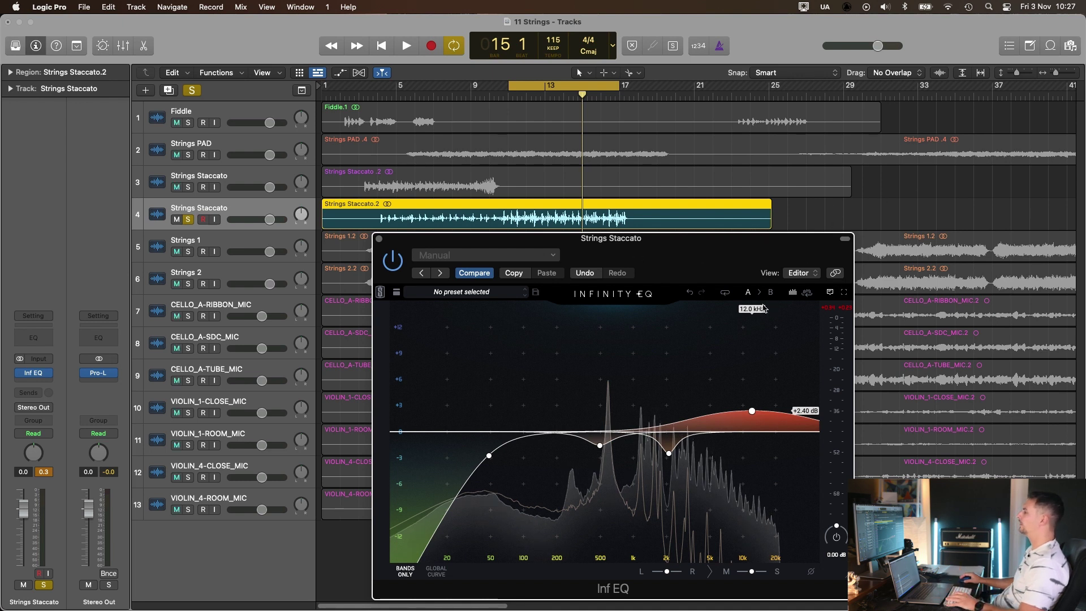
{"action": "key", "text": "space"}
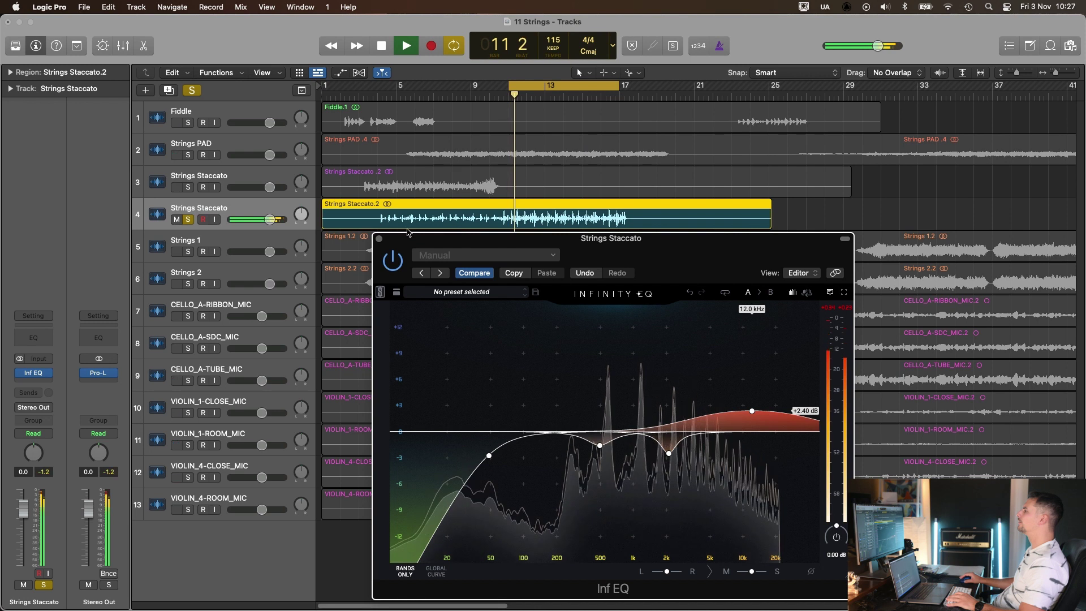
{"action": "left_click_drag", "start_coordinate": [759, 472], "coordinate": [779, 459]}
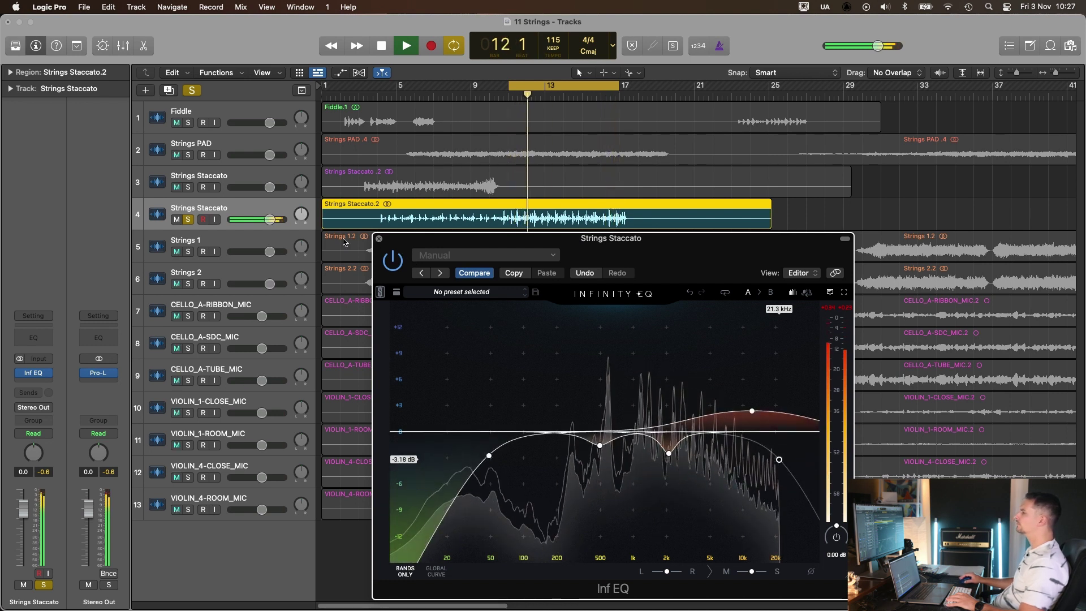
Step: Try lowering the track 4 Strings Staccato's volume with its EQ closed, and reset the volume to 0.0 dB
{"action": "left_click", "coordinate": [379, 238]}
{"action": "left_click_drag", "start_coordinate": [269, 220], "coordinate": [242, 223]}
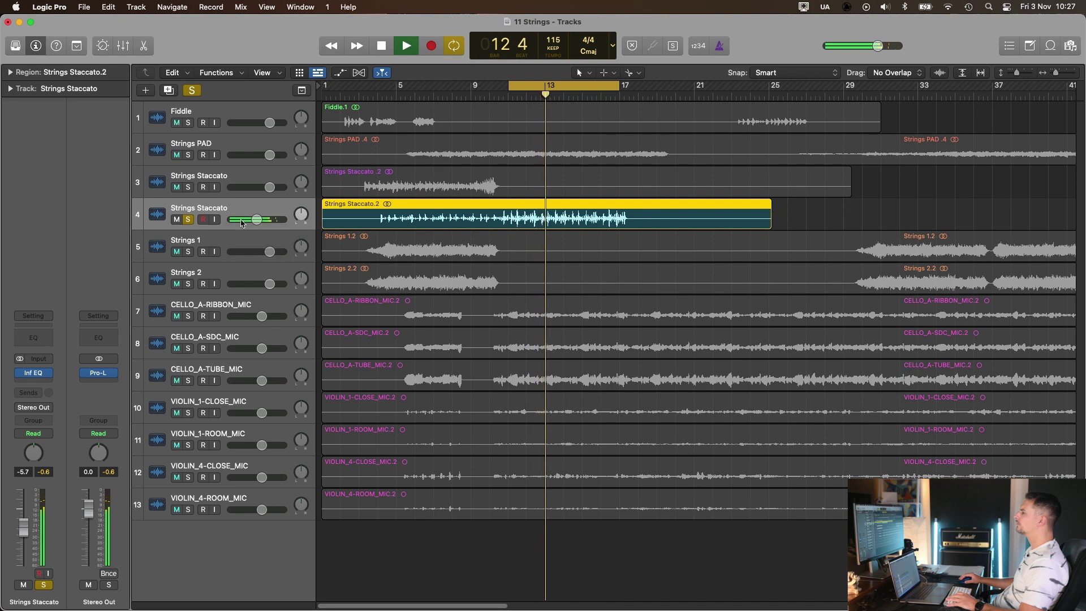
{"action": "key", "text": "space"}
{"action": "left_click", "coordinate": [260, 220], "text": "alt"}
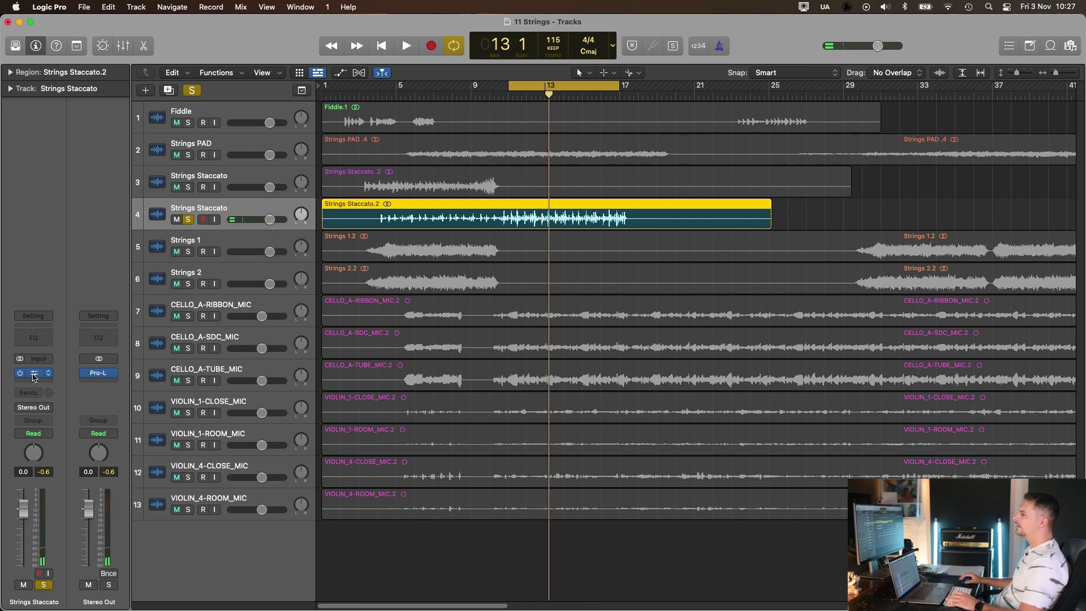
Step: Reopen the track 4 EQ and play the loop with the EQ bypassed and enabled to compare the sound
{"action": "key", "text": "v"}
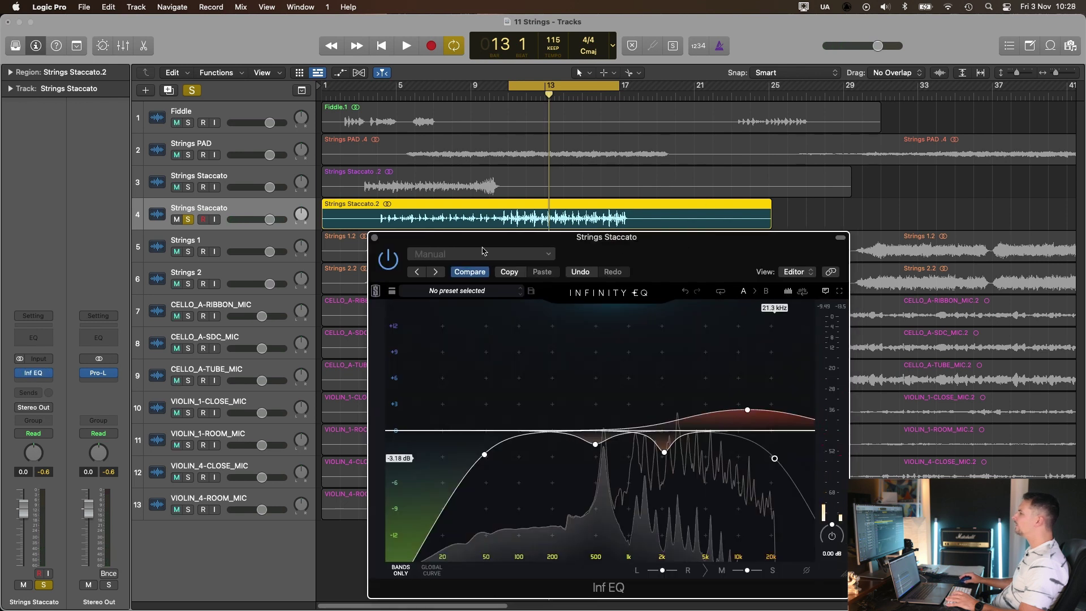
{"action": "key", "text": "space"}
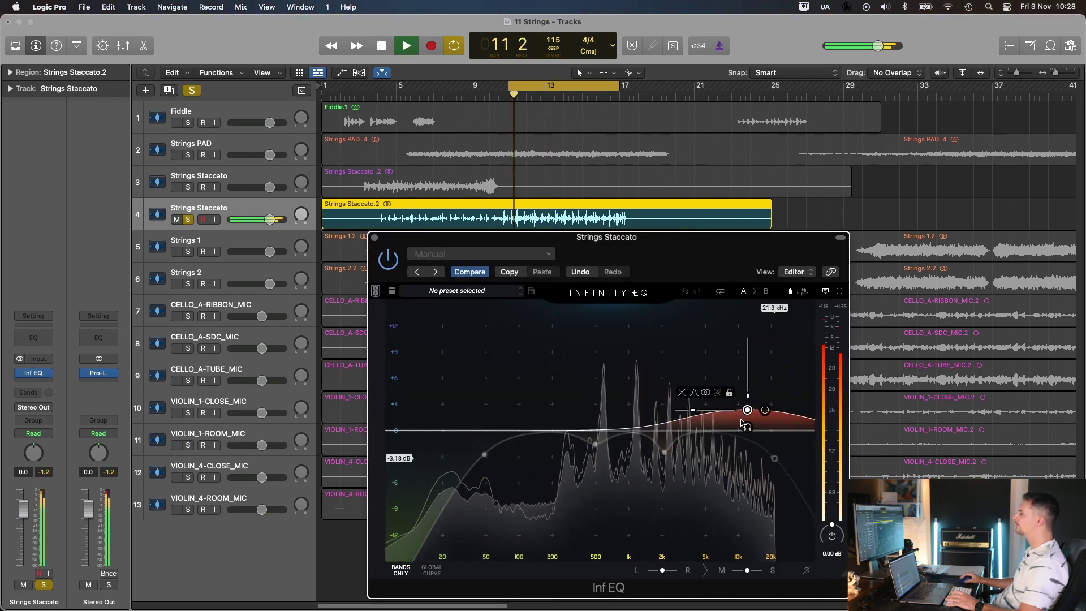
{"action": "left_click", "coordinate": [388, 260]}
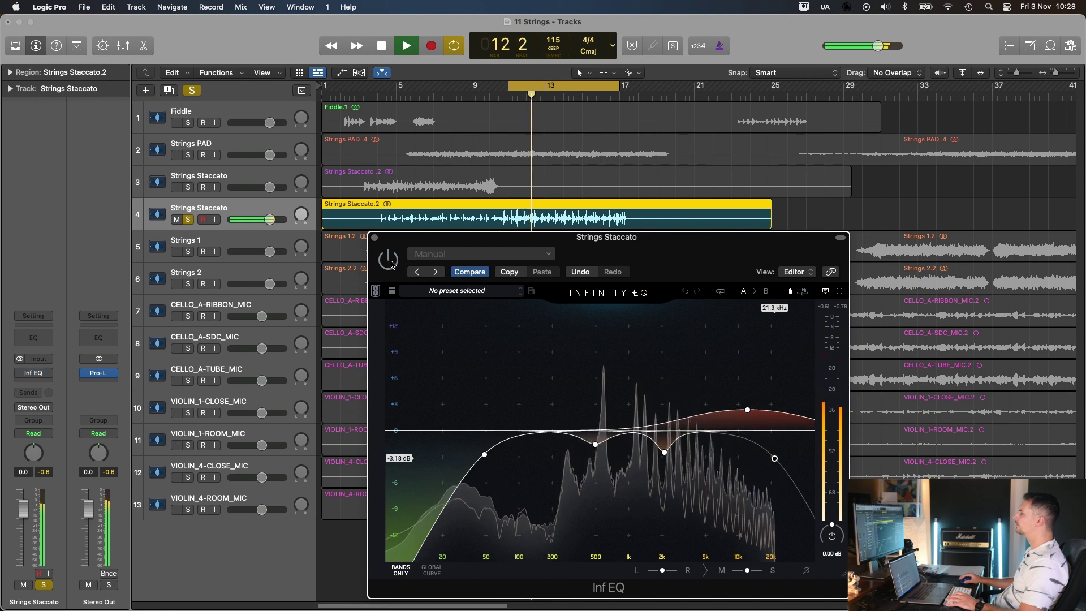
{"action": "left_click", "coordinate": [389, 260]}
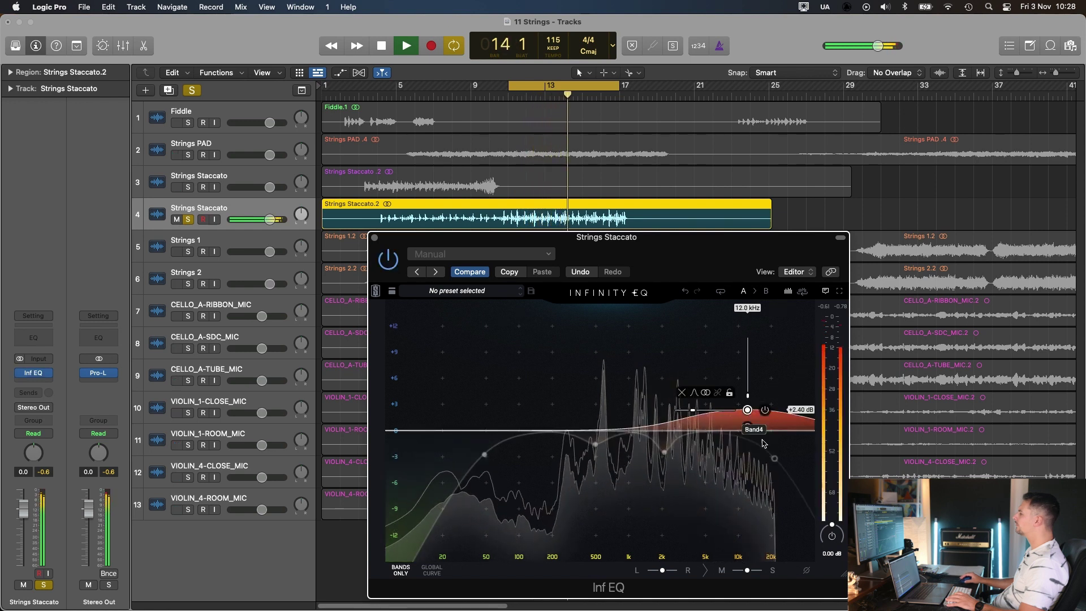
Step: Enable the high-cut band in the track 4 EQ at 19.8 kHz and -3.24 dB, and close the EQ with playback stopped
{"action": "left_click", "coordinate": [793, 457]}
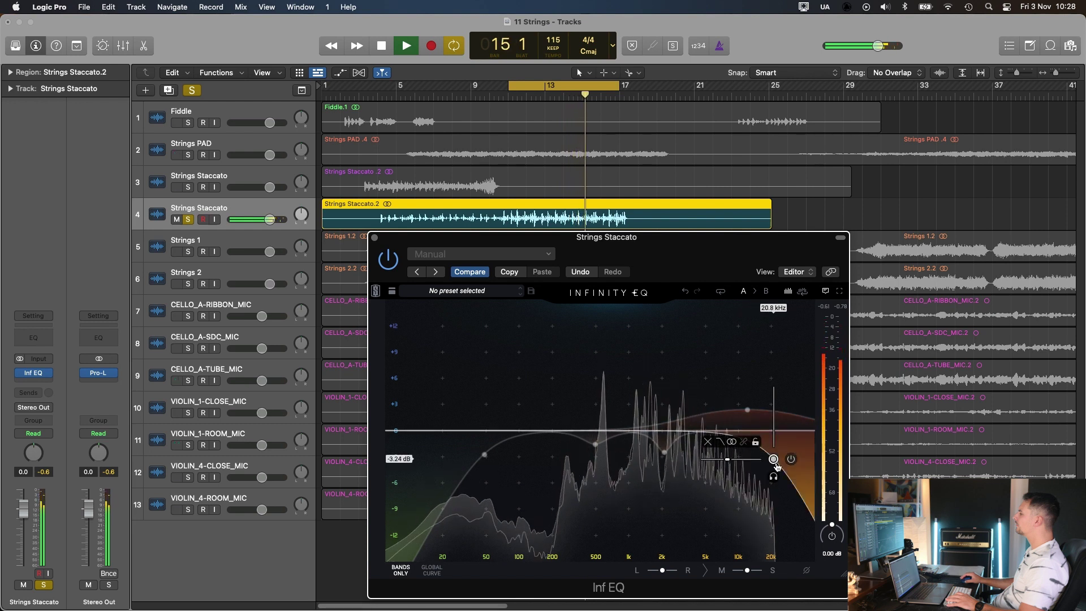
{"action": "key", "text": "space"}
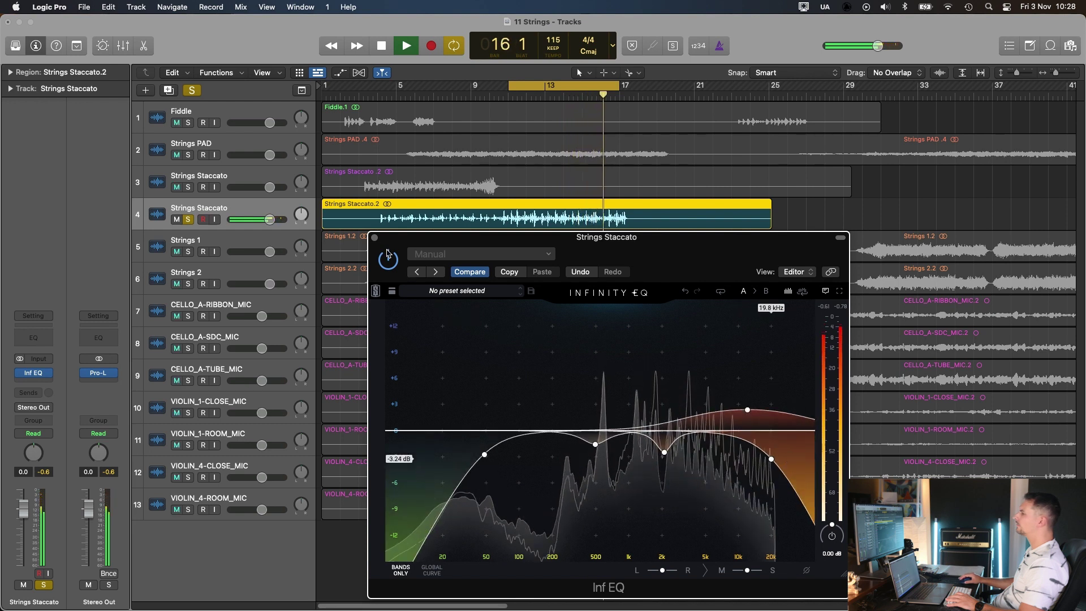
{"action": "left_click", "coordinate": [374, 237]}
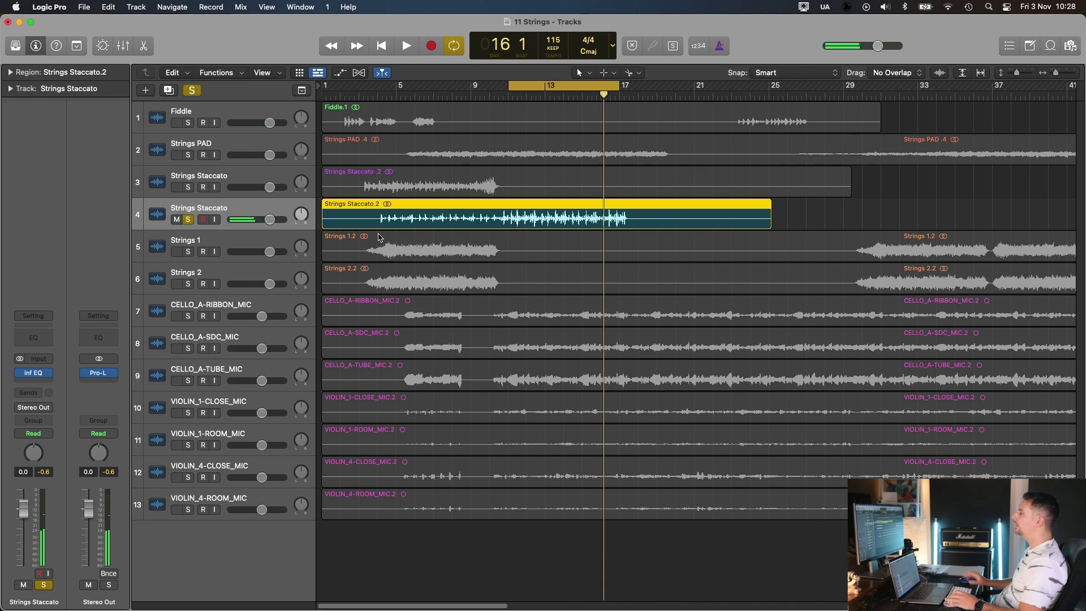
Step: Solo Strings 1, play it from bar 4 with cycling off, and open its Infinity EQ
{"action": "key", "text": "super+Left"}
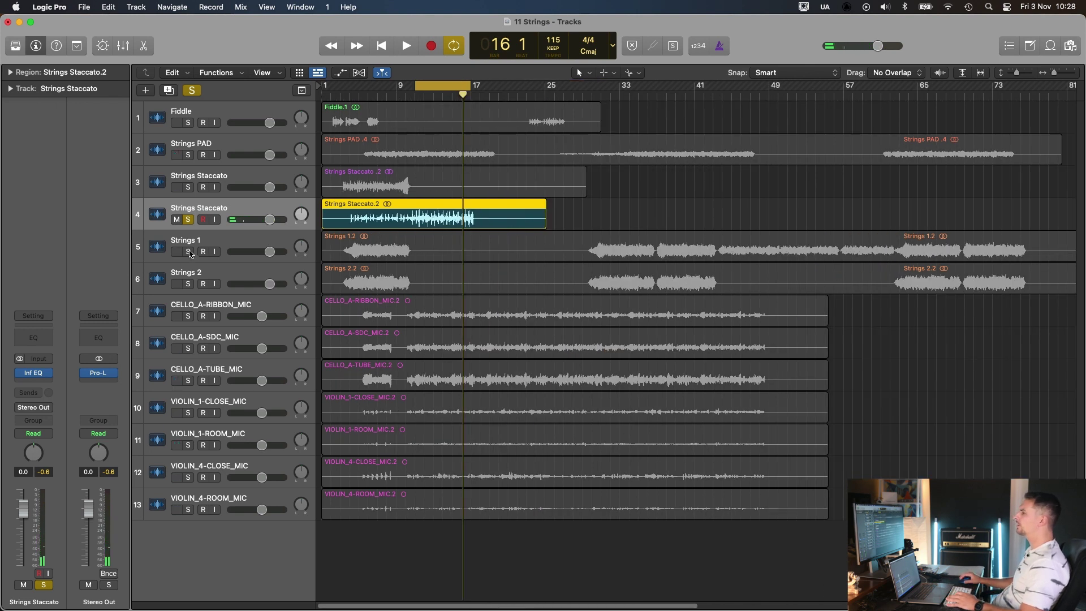
{"action": "left_click", "coordinate": [189, 252]}
{"action": "key", "text": "space"}
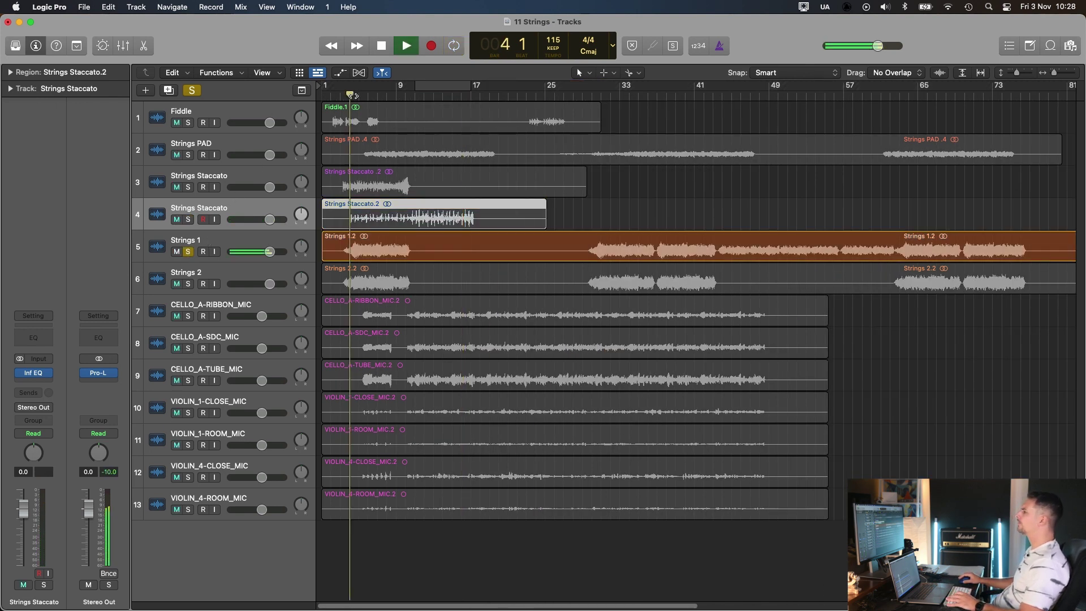
{"action": "left_click", "coordinate": [251, 244]}
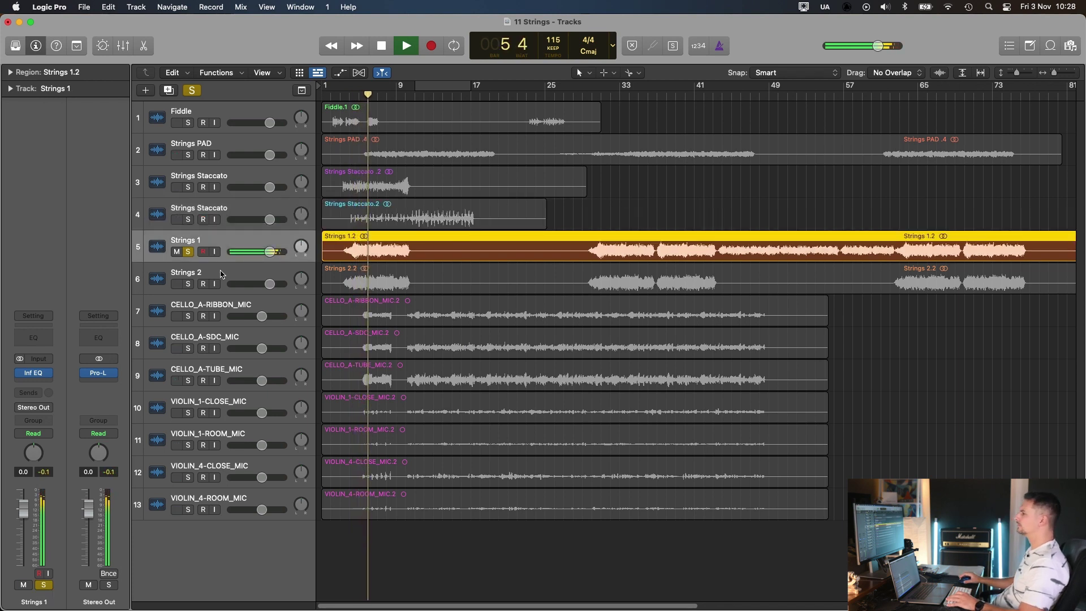
{"action": "key", "text": "v"}
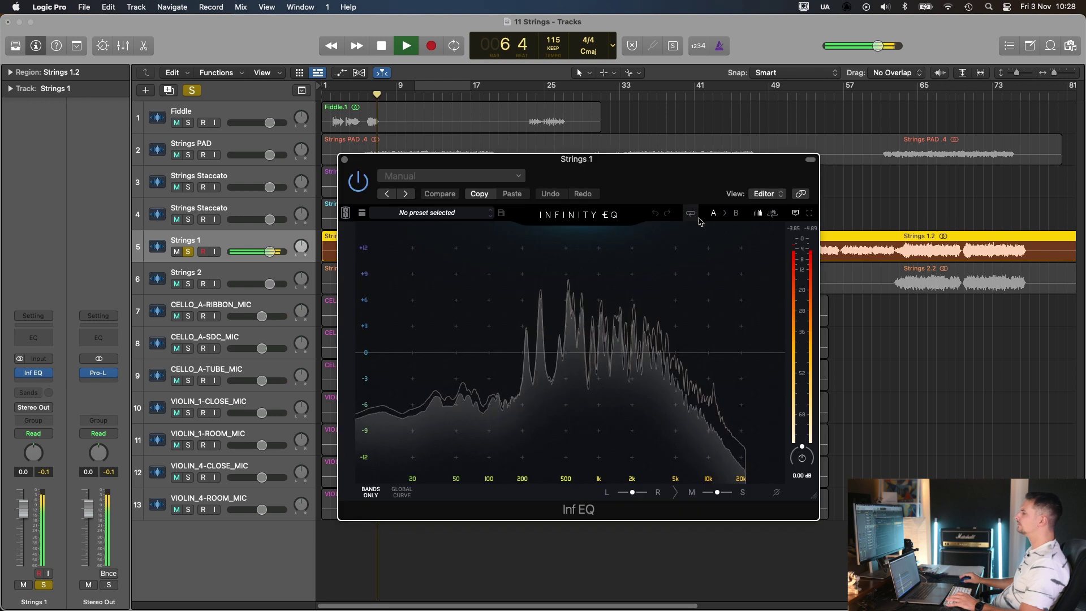
Step: Cycle bars 31 to 43 with the Strings 1 EQ window moved clear of the ruler, and play the loop
{"action": "left_click_drag", "start_coordinate": [649, 179], "coordinate": [688, 296]}
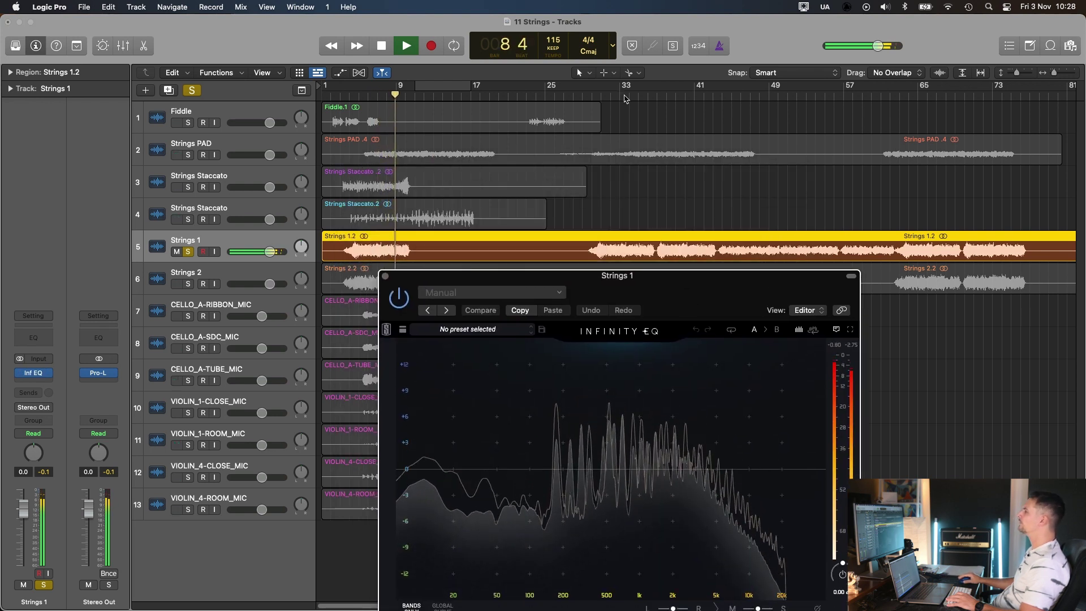
{"action": "key", "text": "space"}
{"action": "left_click", "coordinate": [601, 92]}
{"action": "left_click_drag", "start_coordinate": [602, 91], "coordinate": [715, 103]}
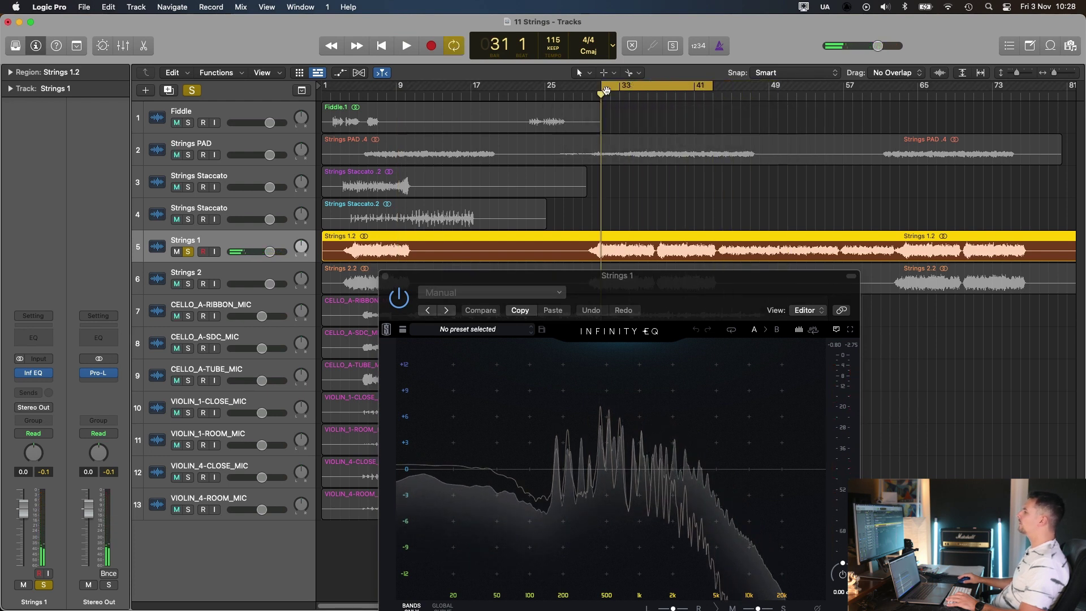
{"action": "left_click_drag", "start_coordinate": [691, 286], "coordinate": [408, 170]}
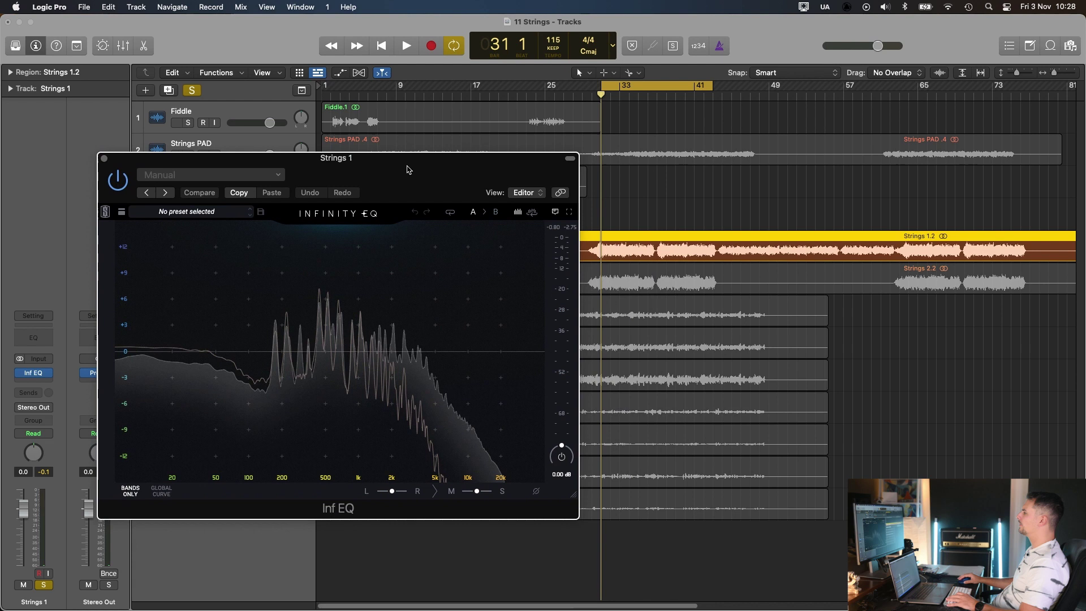
{"action": "key", "text": "space"}
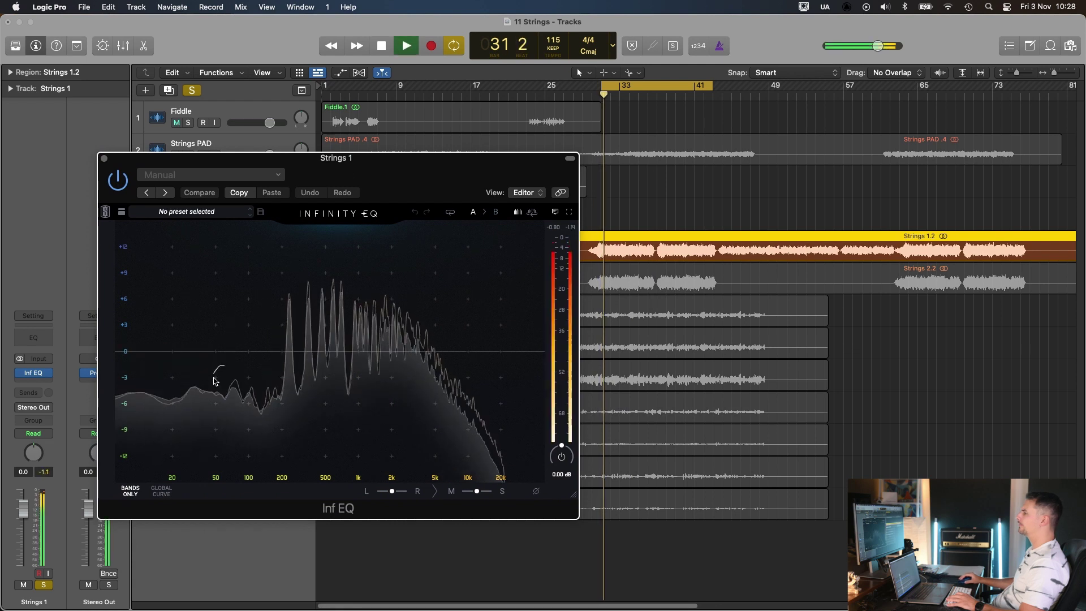
Step: Add a low-cut band to the Strings 1 EQ at 46.8 Hz and -2.98 dB, and replay the loop
{"action": "left_click", "coordinate": [212, 376]}
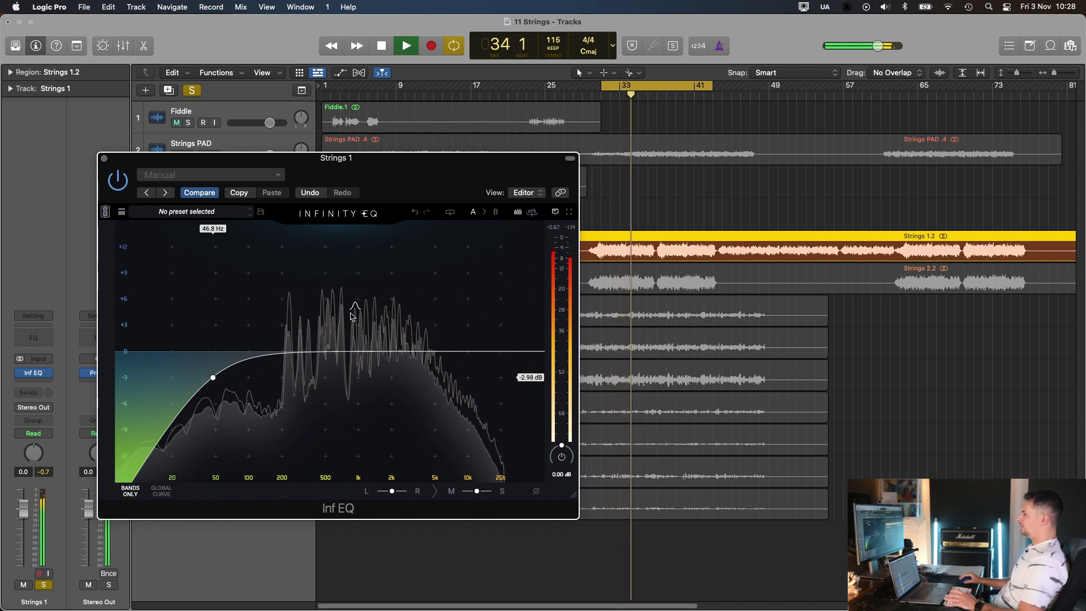
{"action": "key", "text": "space"}
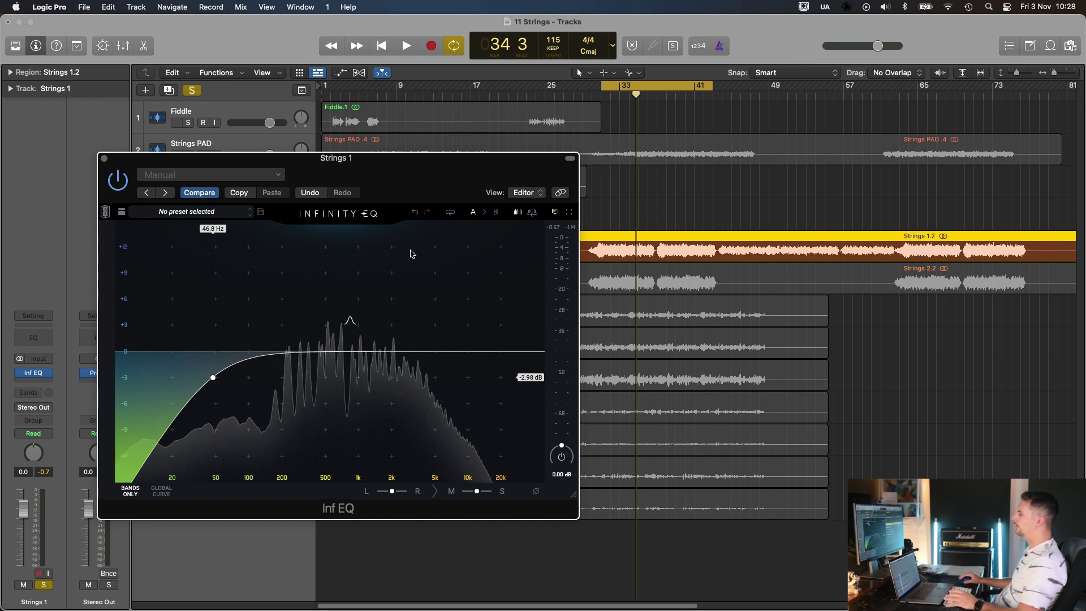
{"action": "left_click_drag", "start_coordinate": [426, 177], "coordinate": [416, 174]}
{"action": "key", "text": "space"}
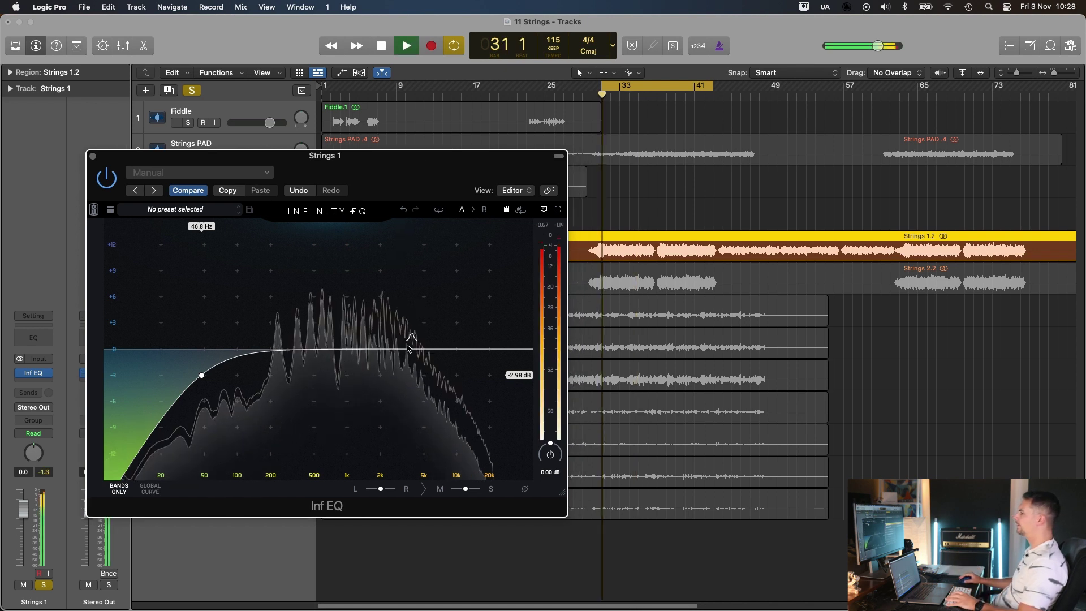
Step: Add two bell cuts to the Strings 1 EQ, one near 548 Hz and one at 2.54 kHz and -3.31 dB
{"action": "left_click_drag", "start_coordinate": [322, 325], "coordinate": [319, 375]}
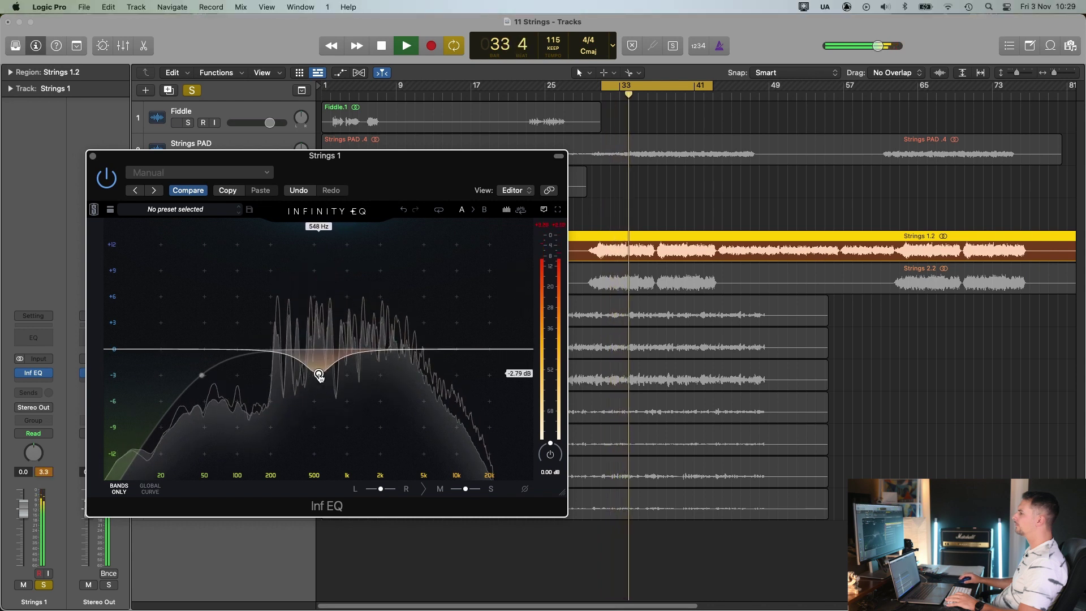
{"action": "left_click_drag", "start_coordinate": [399, 349], "coordinate": [319, 382]}
{"action": "left_click_drag", "start_coordinate": [392, 375], "coordinate": [392, 379]}
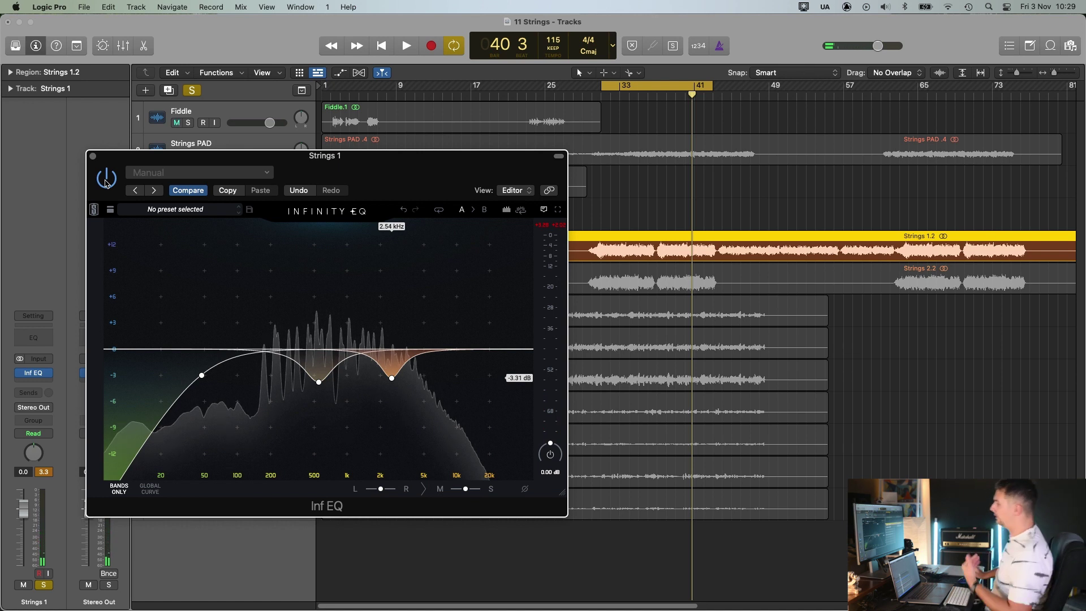
Step: Play the loop with the Strings 1 EQ bypassed and enabled to compare the sound
{"action": "left_click", "coordinate": [113, 185]}
{"action": "key", "text": "space"}
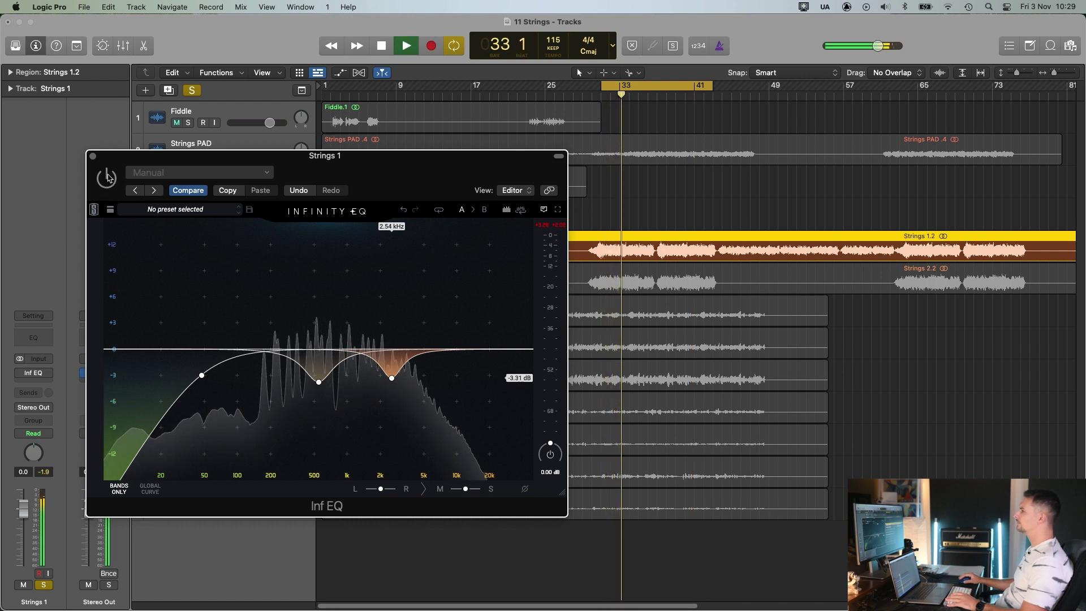
{"action": "left_click", "coordinate": [109, 179]}
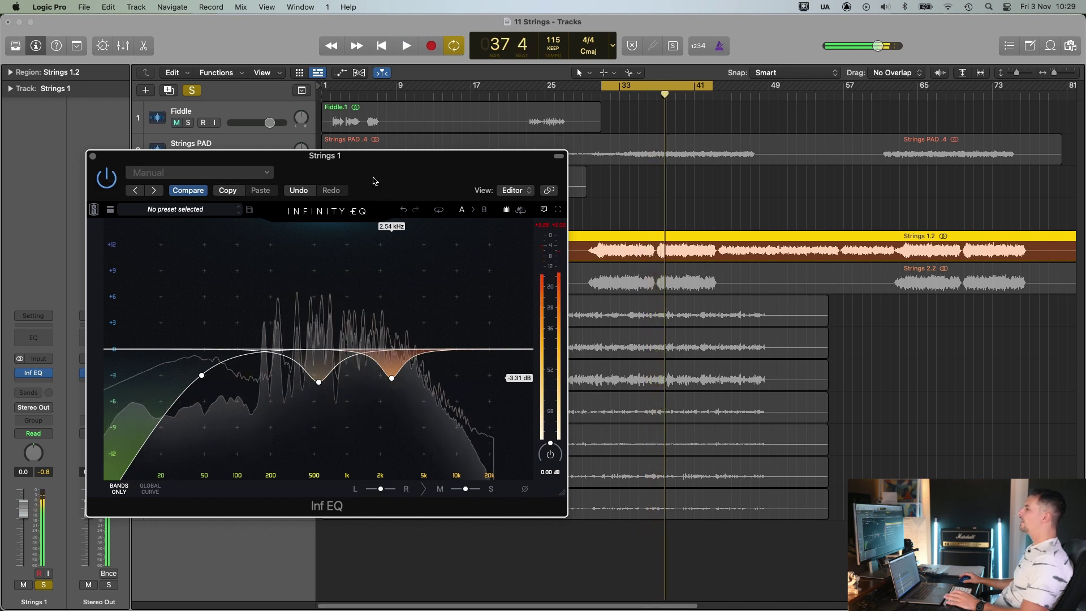
{"action": "key", "text": "space"}
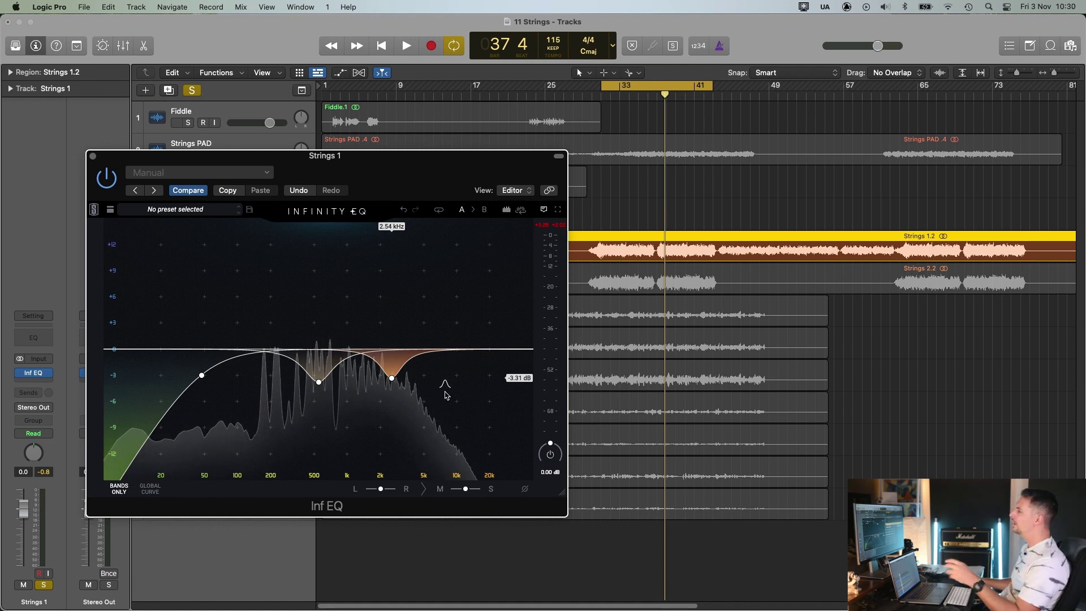
{"action": "left_click_drag", "start_coordinate": [434, 164], "coordinate": [429, 163]}
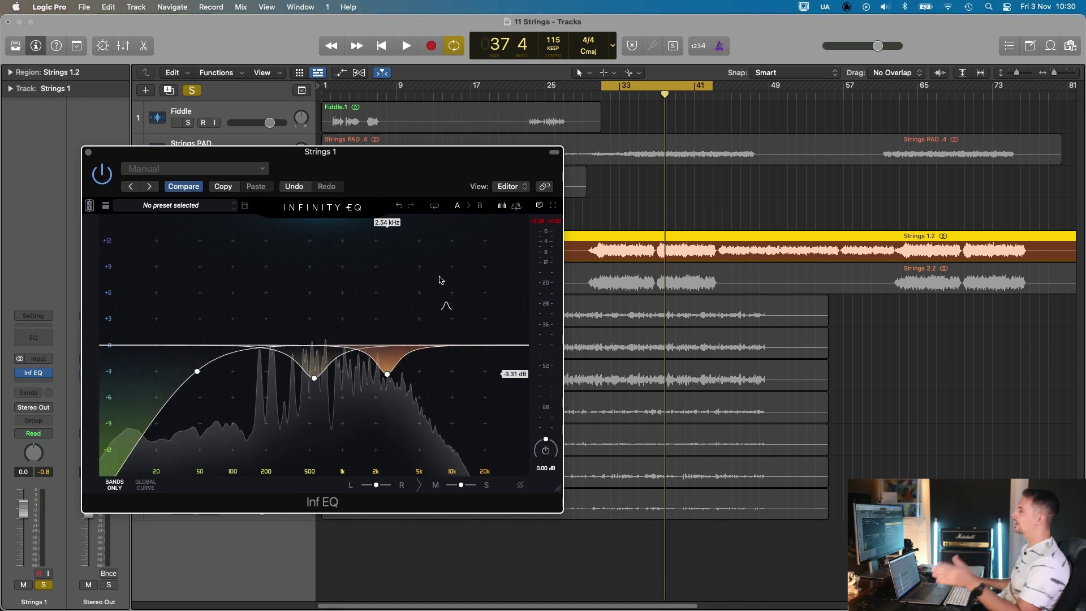
{"action": "left_click_drag", "start_coordinate": [441, 174], "coordinate": [459, 163]}
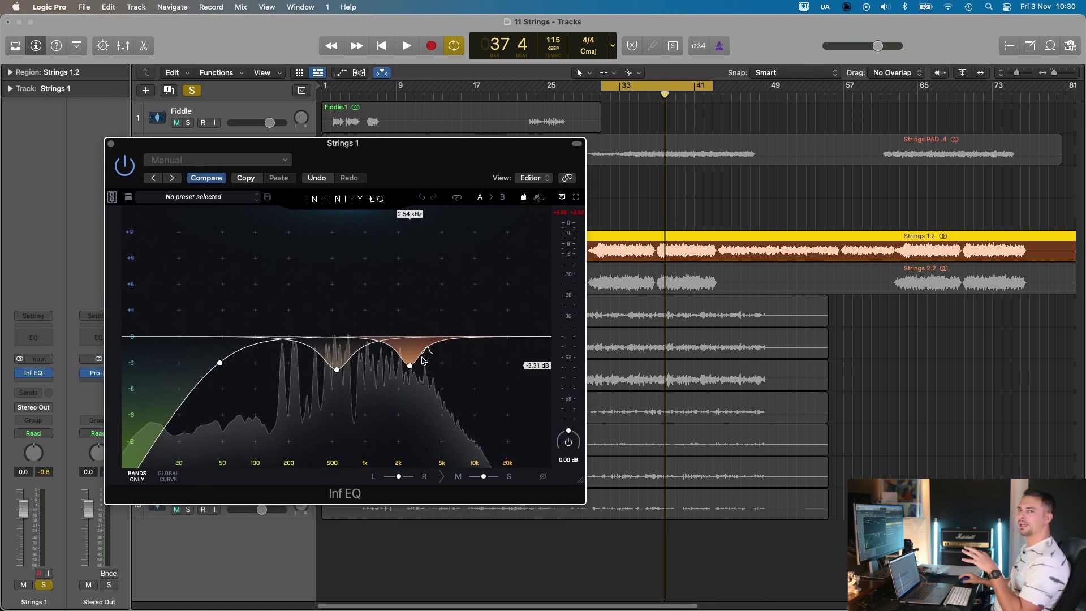
{"action": "left_click", "coordinate": [411, 363]}
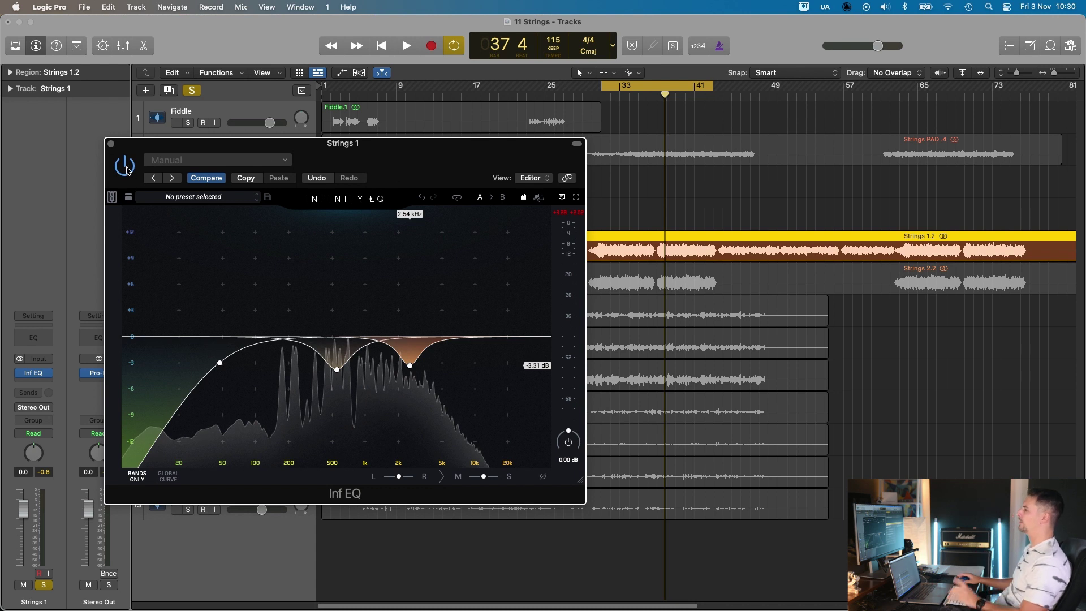
{"action": "left_click_drag", "start_coordinate": [144, 145], "coordinate": [132, 146]}
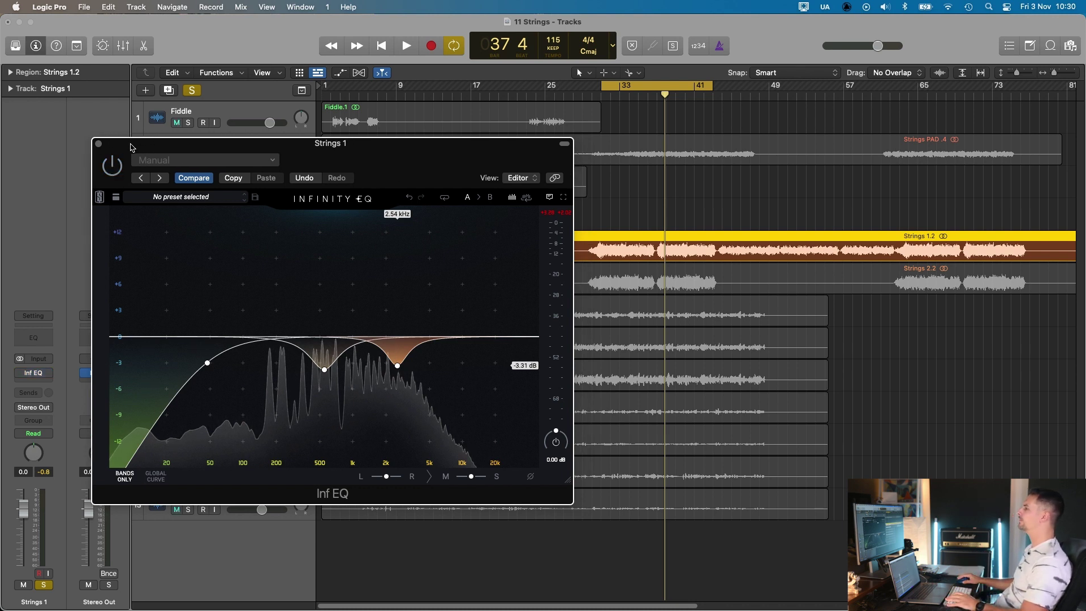
{"action": "key", "text": "space"}
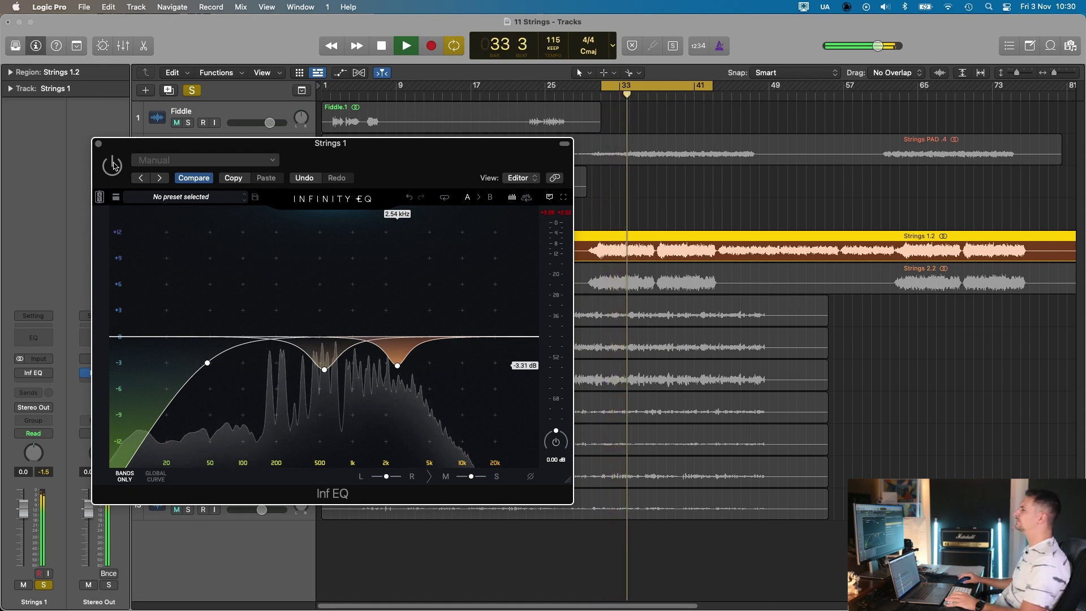
{"action": "left_click", "coordinate": [113, 165]}
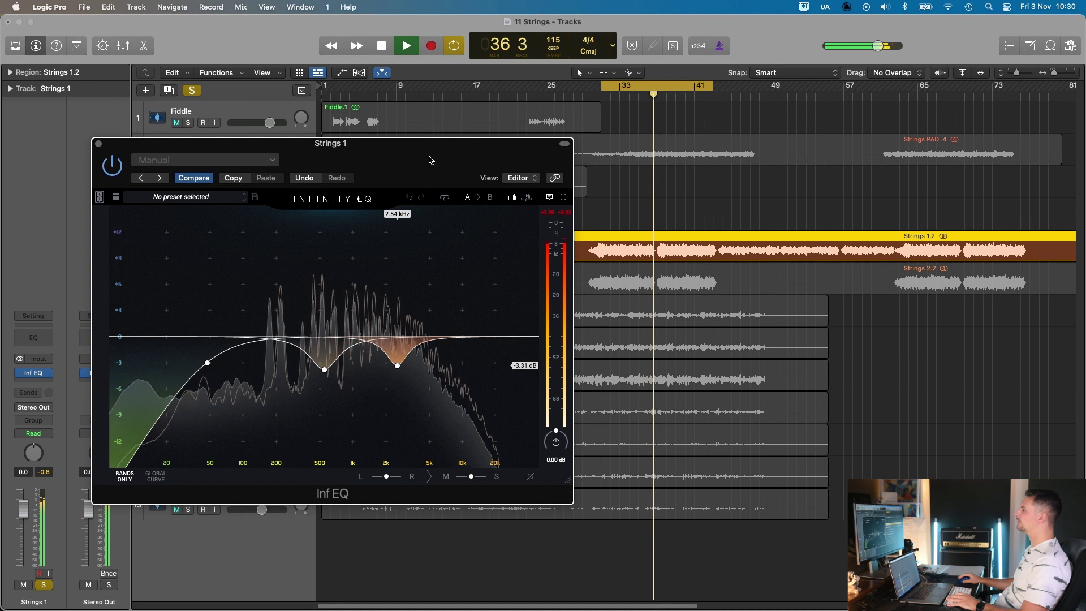
Step: Turn the 2.54 kHz band into a narrower boost and sweep it to 2.12 kHz and +8.63 dB while the loop plays
{"action": "left_click", "coordinate": [397, 366]}
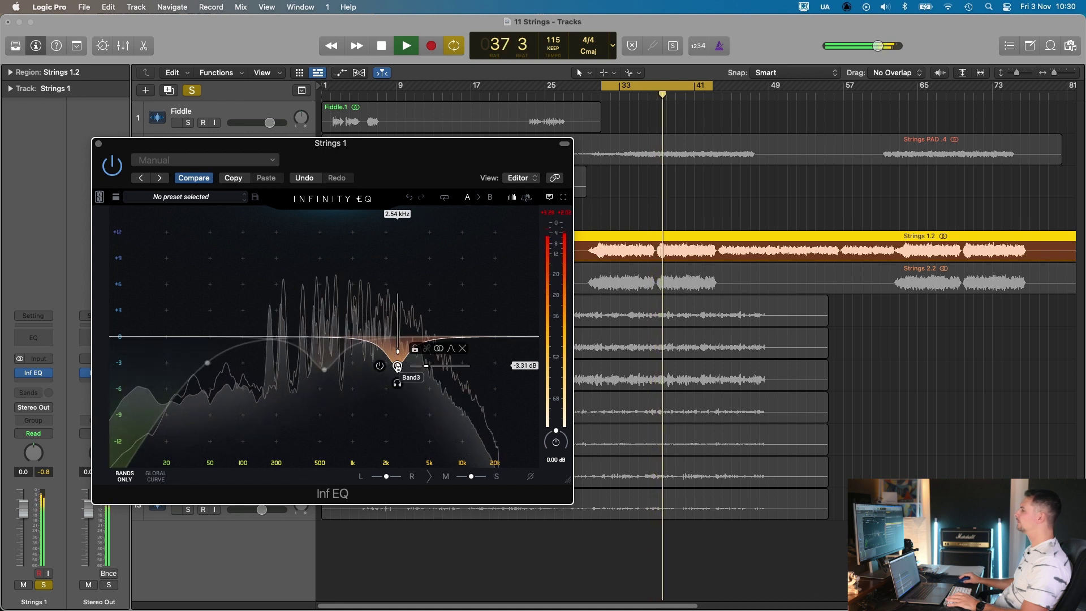
{"action": "key", "text": "space"}
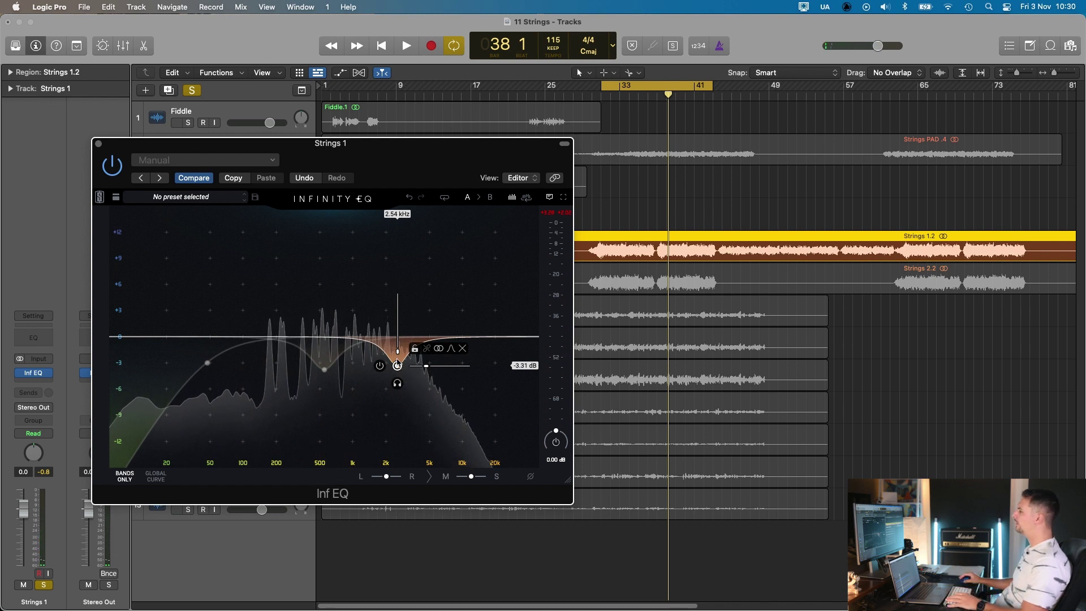
{"action": "key", "text": "space"}
{"action": "left_click_drag", "start_coordinate": [397, 367], "coordinate": [400, 283]}
{"action": "key", "text": "space"}
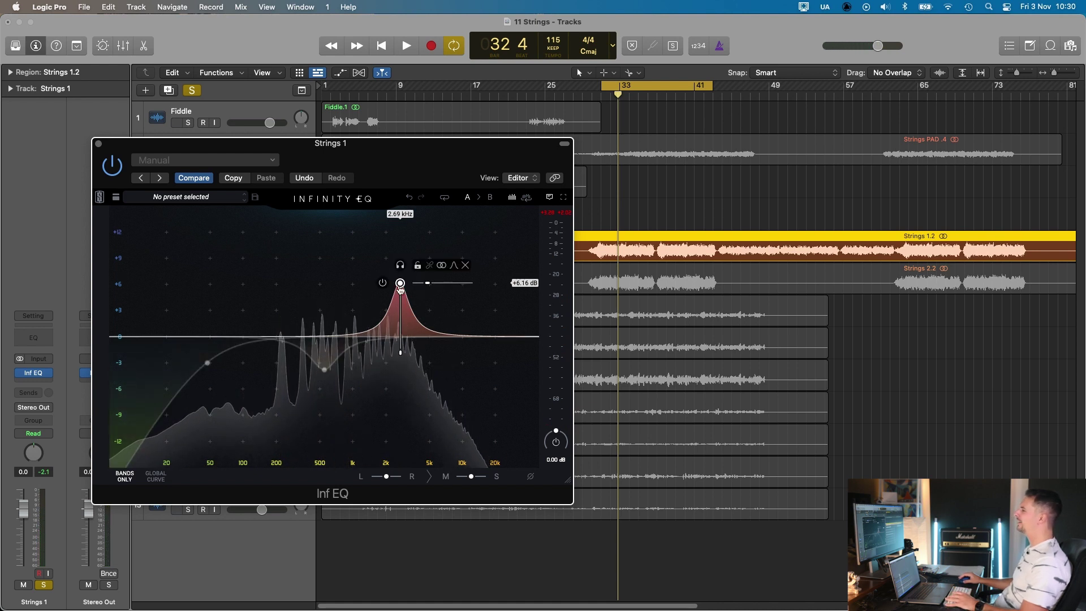
{"action": "key", "text": "space"}
{"action": "left_click_drag", "start_coordinate": [401, 284], "coordinate": [389, 261]}
{"action": "key", "text": "space"}
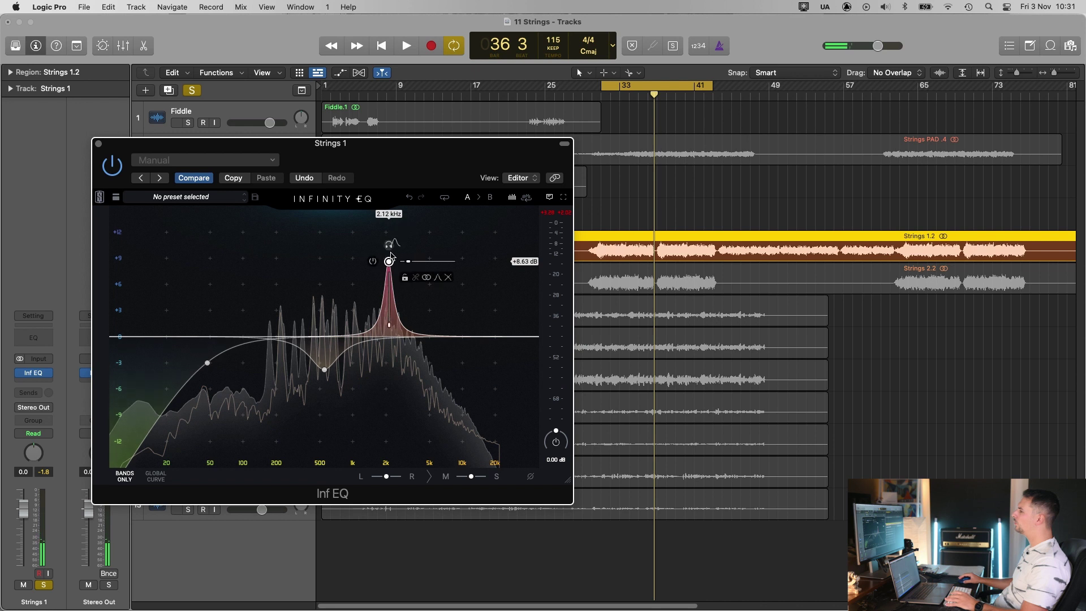
Step: Replay the loop from its start and sweep the boosted band up through 2.69 kHz to 3.22 kHz at +8.63 dB
{"action": "key", "text": "Return"}
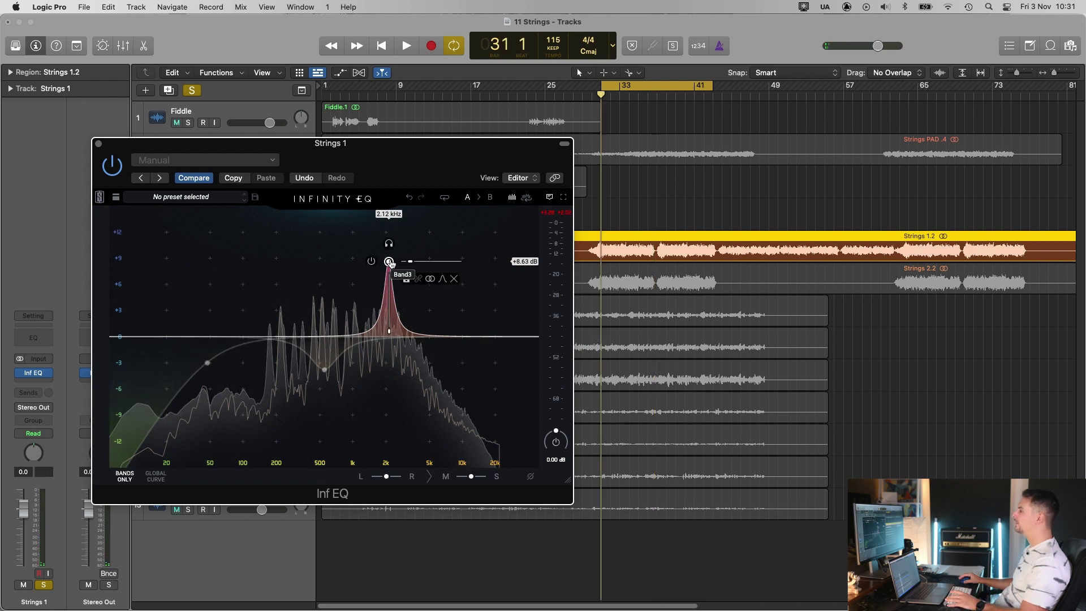
{"action": "key", "text": "space"}
{"action": "left_click_drag", "start_coordinate": [390, 262], "coordinate": [400, 262]}
{"action": "key", "text": "space"}
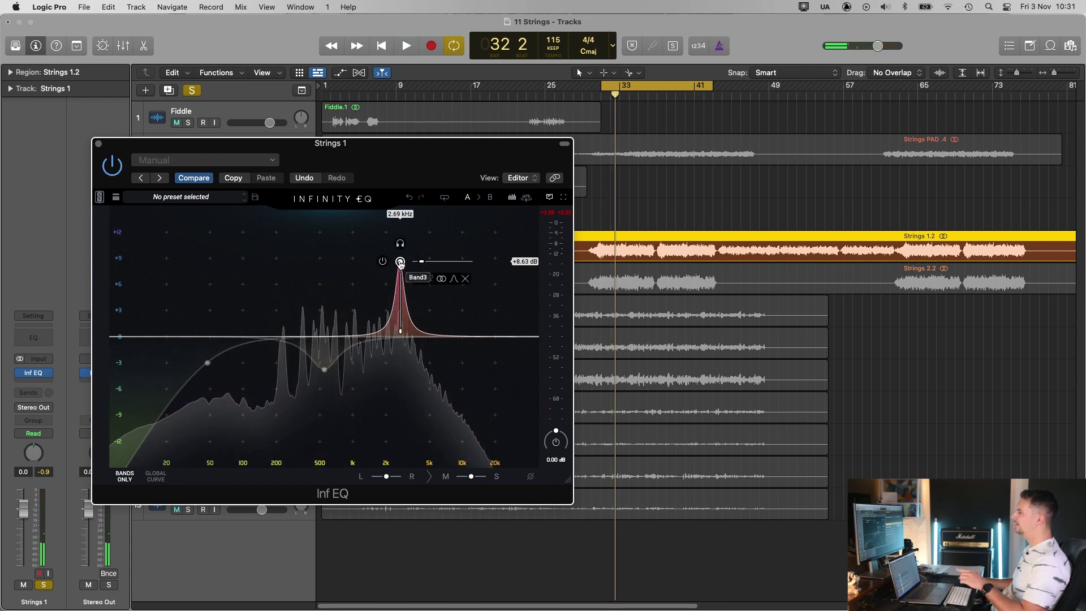
{"action": "key", "text": "space"}
{"action": "left_click_drag", "start_coordinate": [400, 262], "coordinate": [409, 264]}
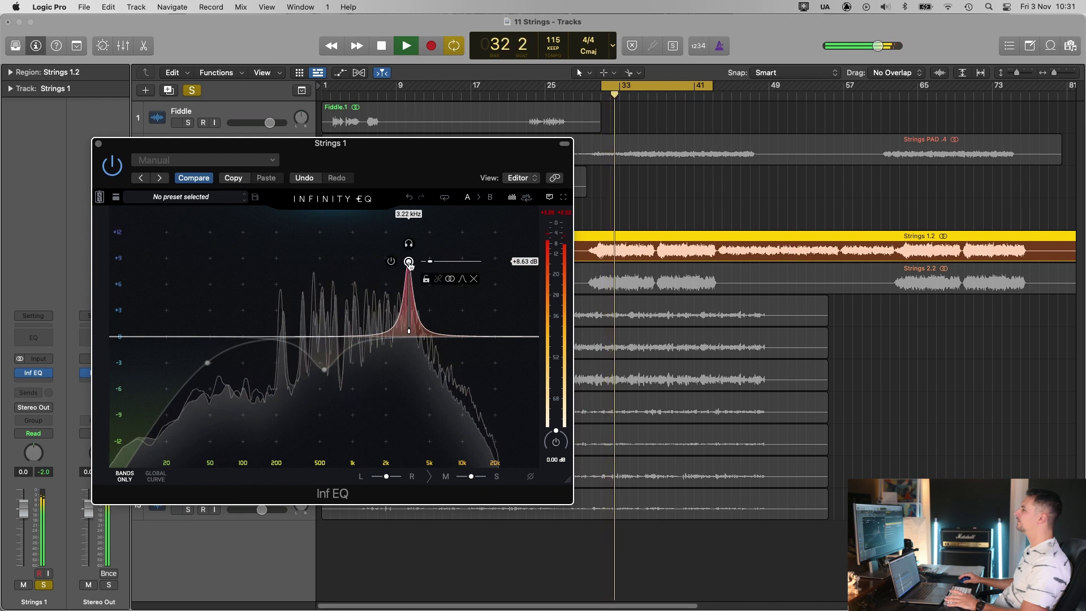
{"action": "key", "text": "space"}
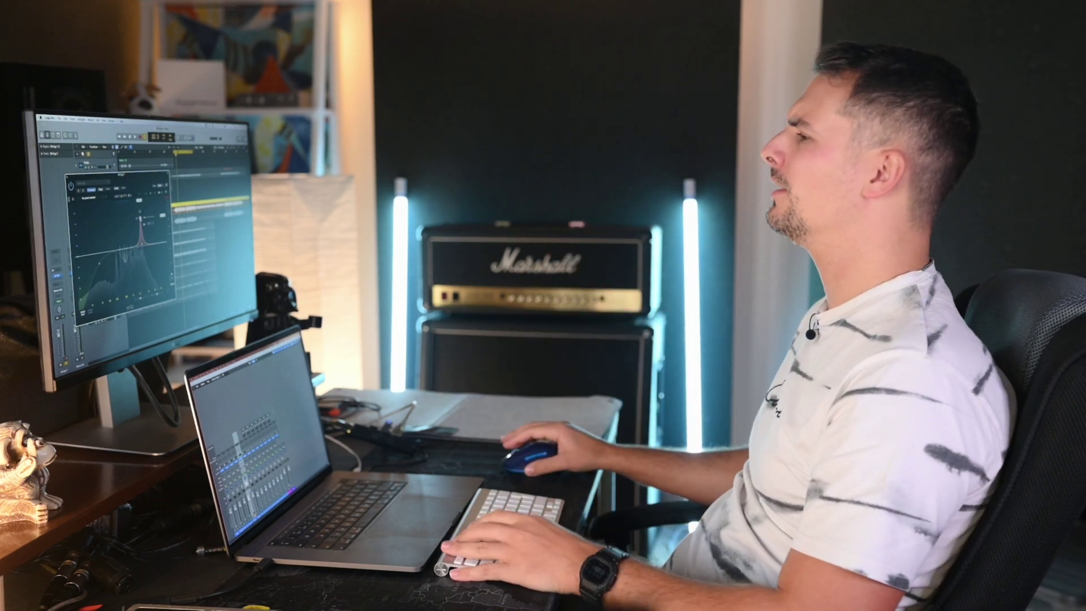
Step: Turn the boosted band into a cut at 2.45 kHz and -4.74 dB while checking it against the loop
{"action": "left_click_drag", "start_coordinate": [140, 219], "coordinate": [140, 259]}
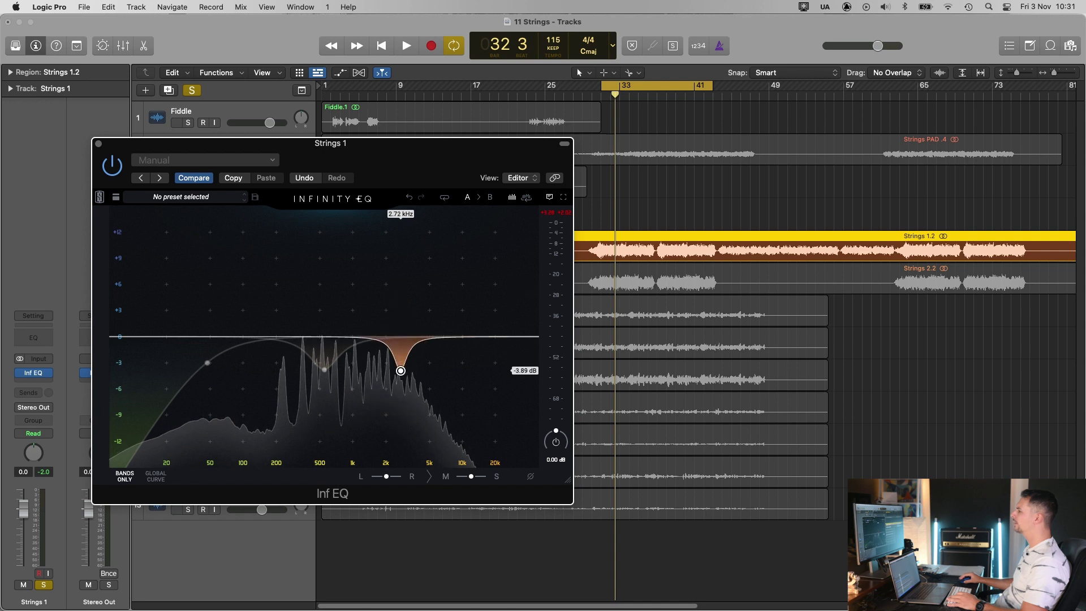
{"action": "key", "text": "space"}
{"action": "mouse_move", "coordinate": [400, 375]}
{"action": "left_mouse_down"}
{"action": "mouse_move", "coordinate": [393, 295]}
{"action": "mouse_move", "coordinate": [395, 370]}
{"action": "left_mouse_up"}
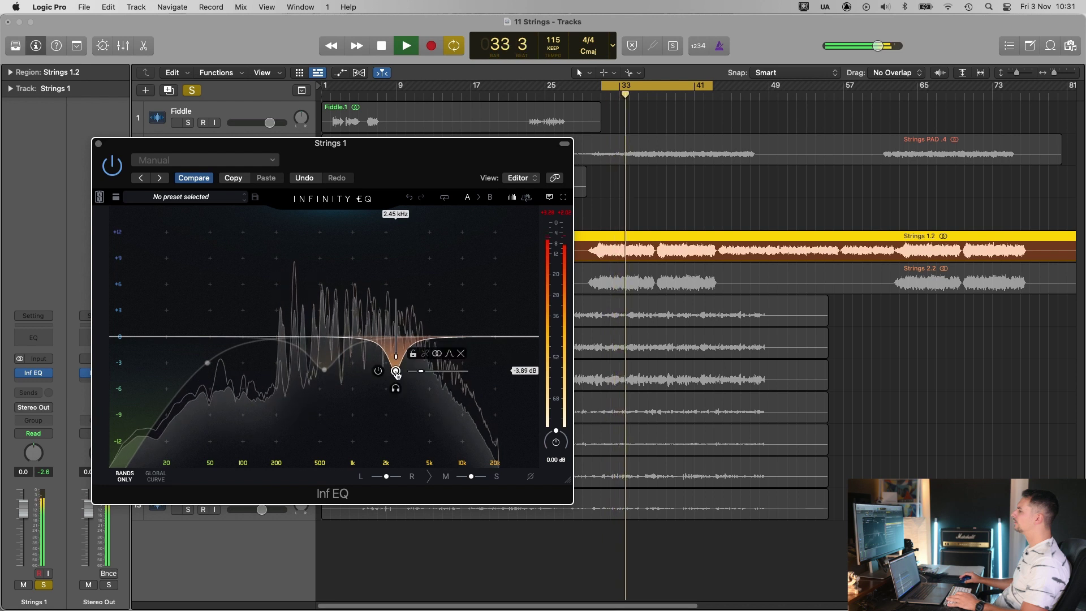
{"action": "key", "text": "space"}
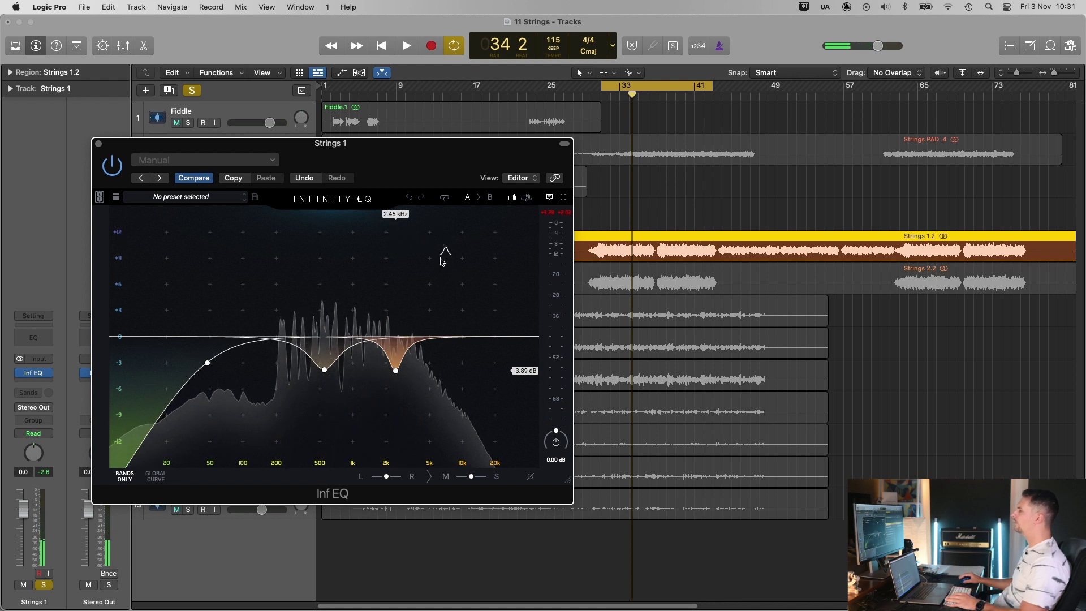
{"action": "key", "text": "space"}
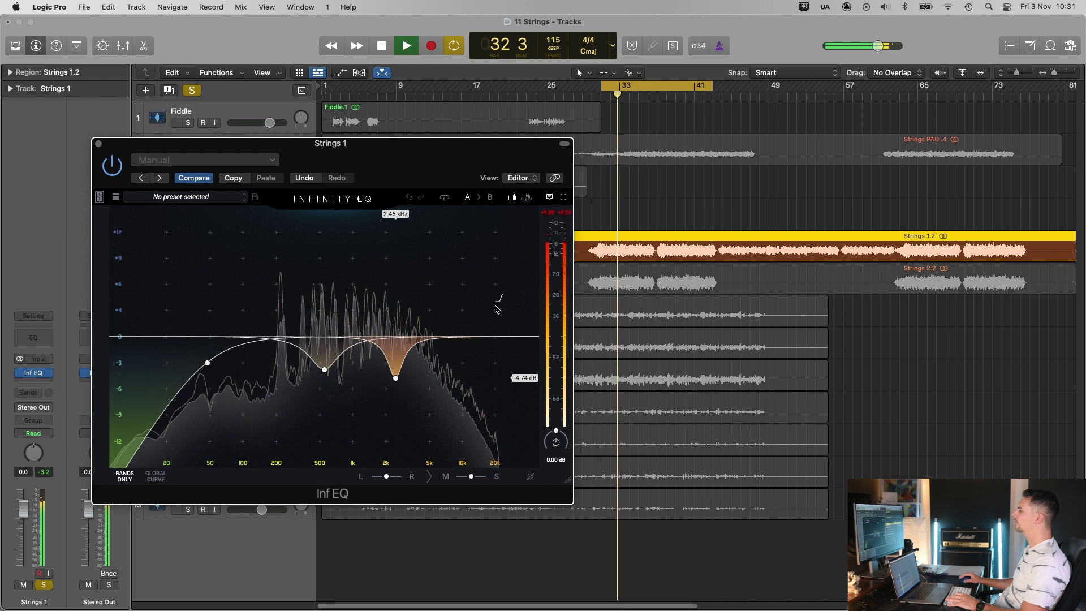
Step: Add a wide high-frequency bell boost to the Strings 1 EQ at 15.4 kHz and +1.82 dB while the loop plays
{"action": "left_click", "coordinate": [458, 308]}
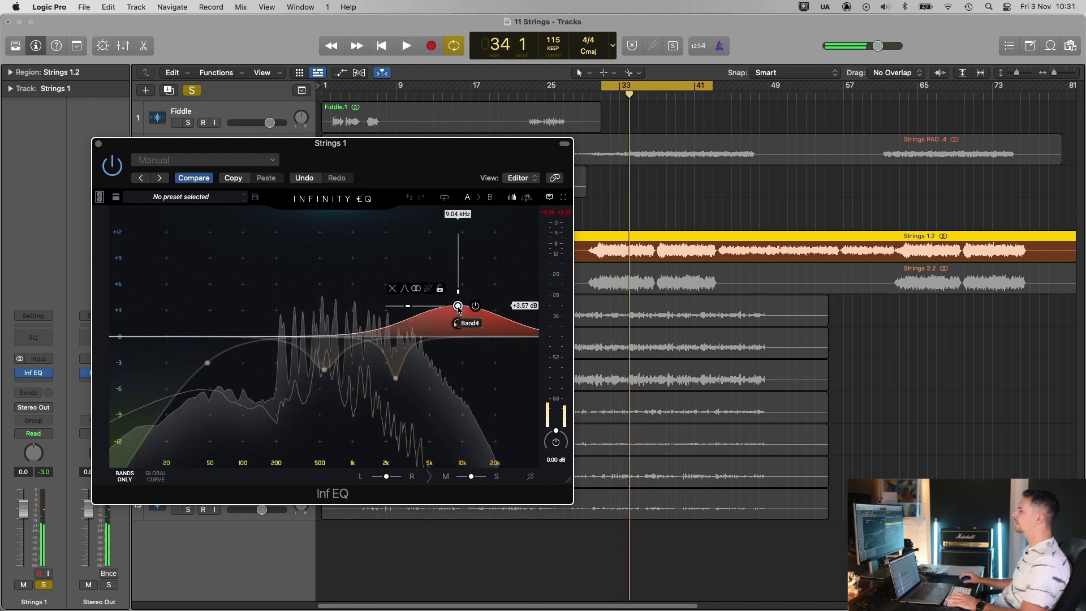
{"action": "key", "text": "space"}
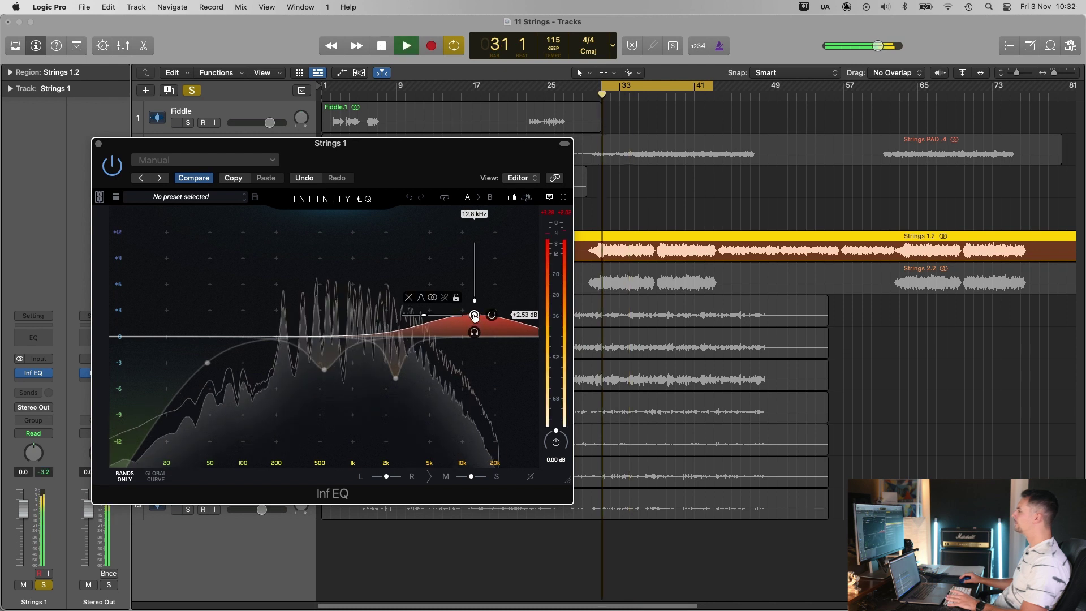
{"action": "left_click_drag", "start_coordinate": [480, 314], "coordinate": [483, 321]}
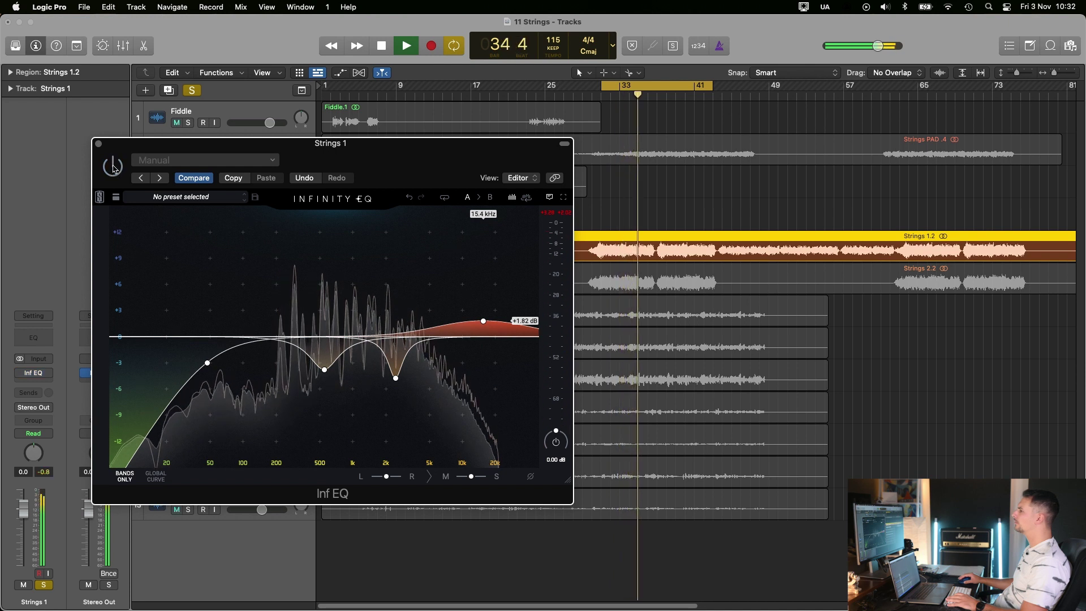
Step: Re-enable the bypassed Strings 1 EQ to compare the sound, stop playback and close the EQ
{"action": "left_click", "coordinate": [112, 166]}
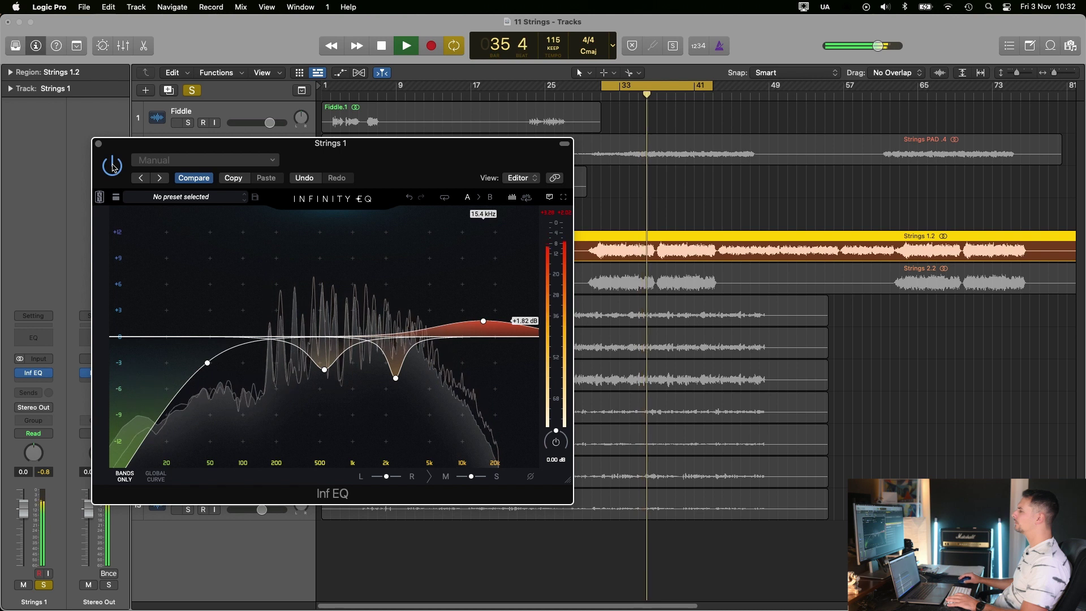
{"action": "key", "text": "space"}
{"action": "left_click", "coordinate": [99, 144]}
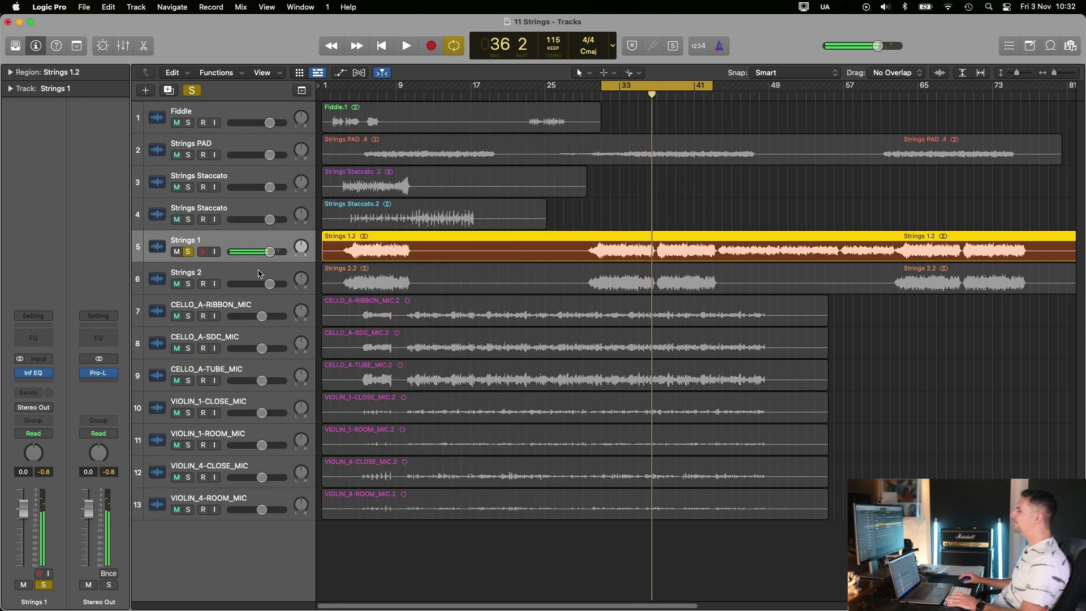
Step: Solo the Strings 2 track and audition it briefly in the loop
{"action": "left_click", "coordinate": [188, 285]}
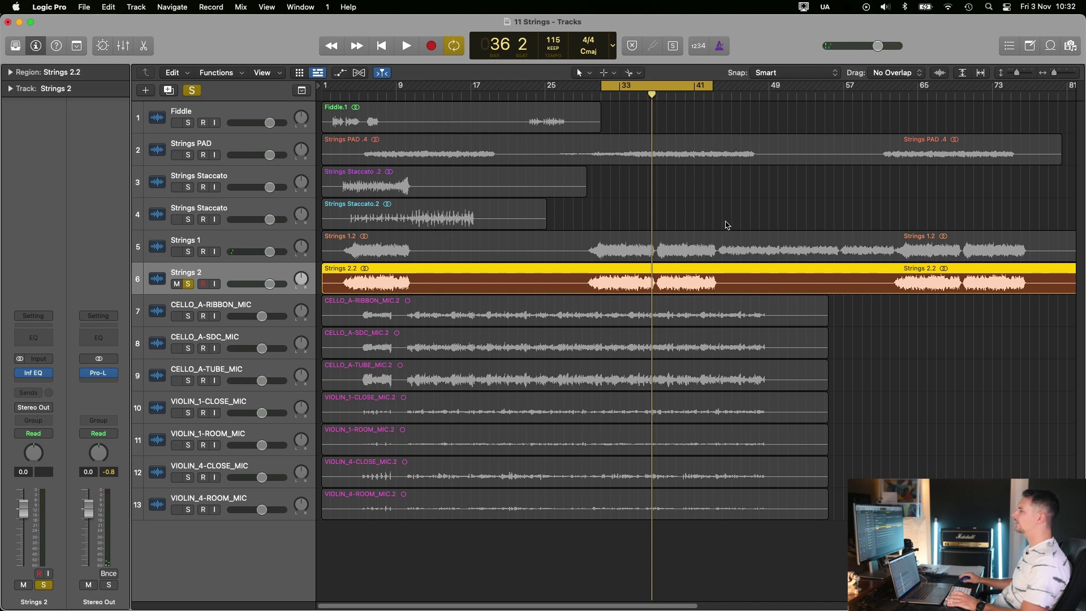
{"action": "key", "text": "space"}
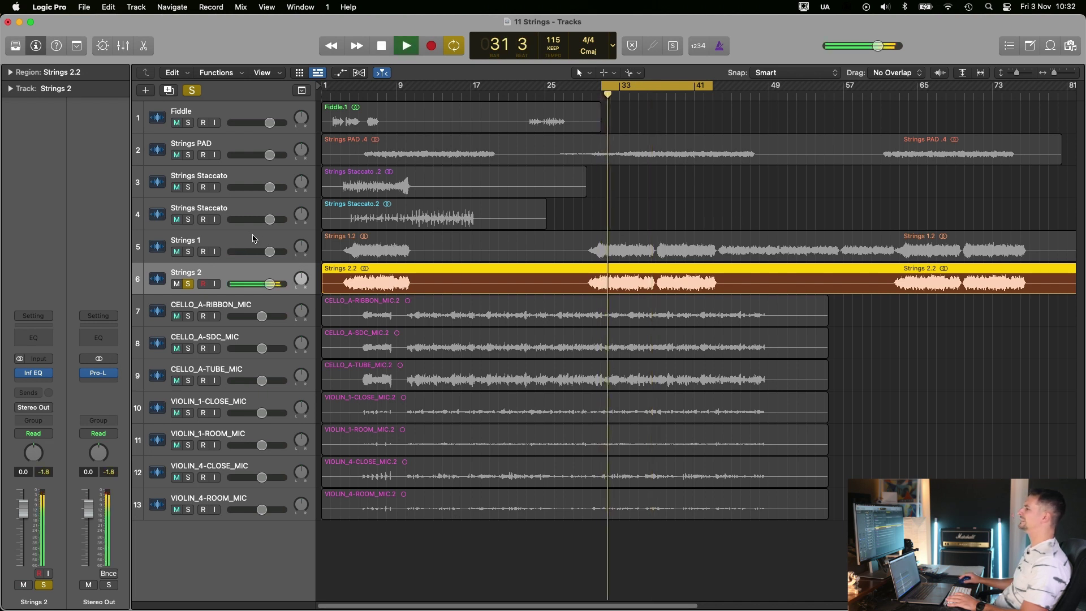
{"action": "key", "text": "space"}
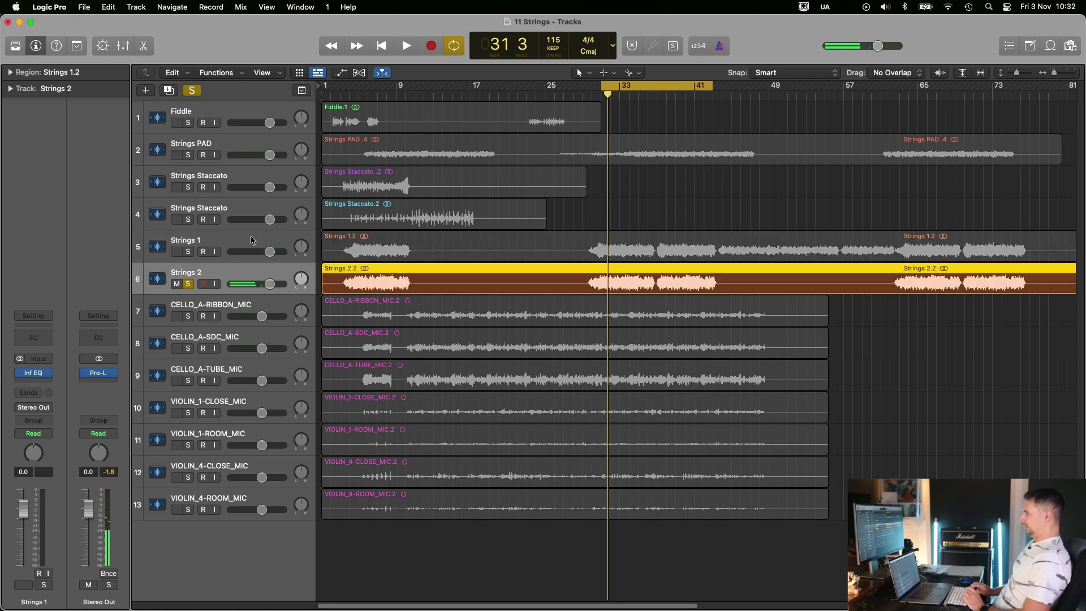
Step: Copy the EQ settings from Strings 1 onto Strings 2, bring up the Strings 2 EQ and play the loop
{"action": "mouse_move", "coordinate": [37, 378]}
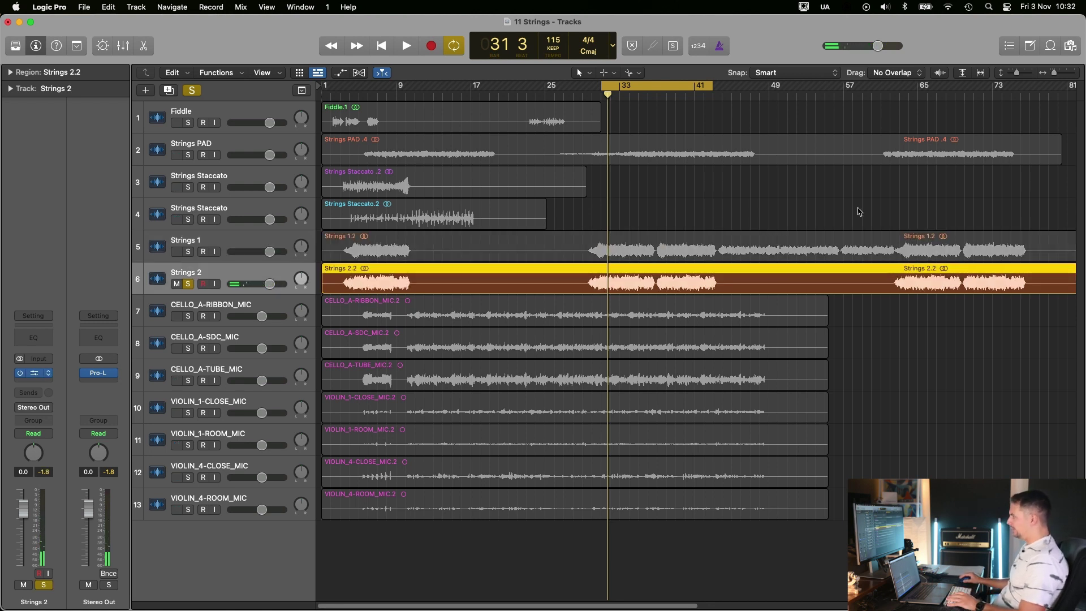
{"action": "key", "text": "v"}
{"action": "left_click_drag", "start_coordinate": [635, 190], "coordinate": [391, 198]}
{"action": "key", "text": "space"}
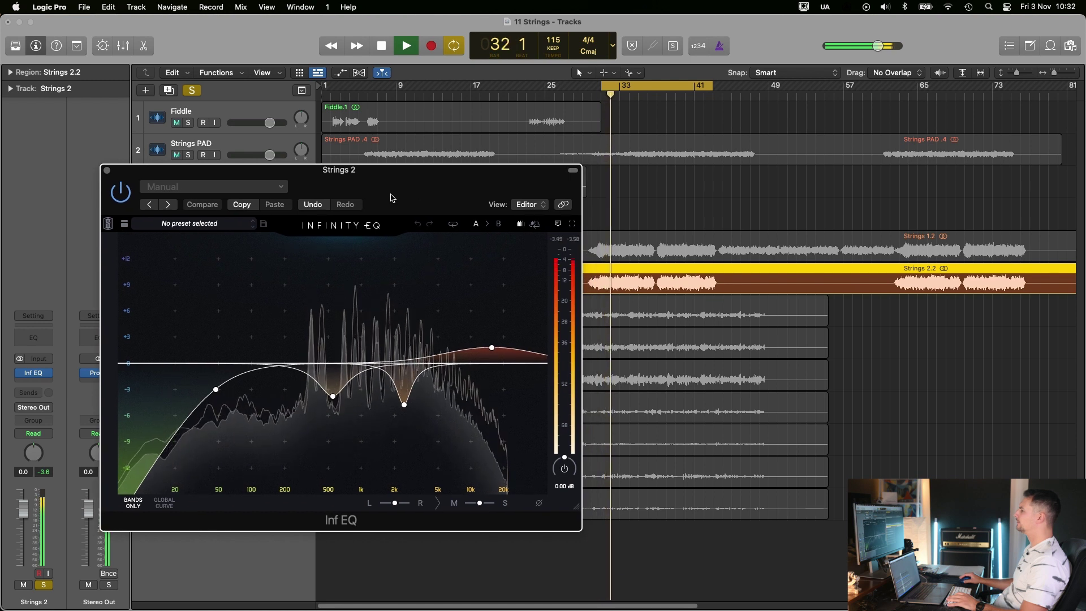
Step: Compare Strings 2 with the EQ bypassed and active, and set its upper-mid cut to 2.42 kHz and -4.28 dB
{"action": "left_click", "coordinate": [120, 193]}
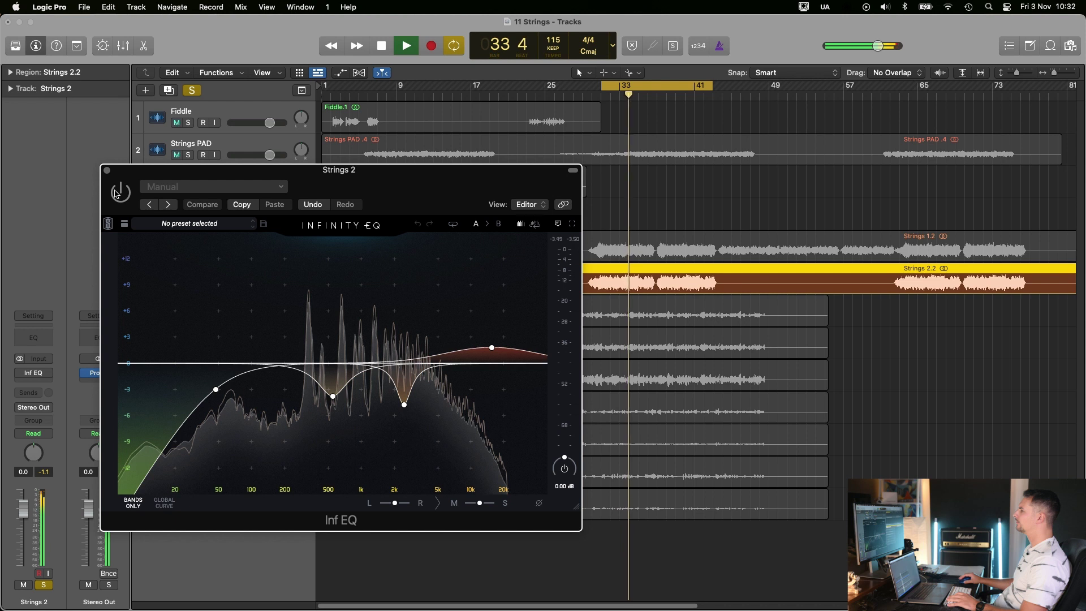
{"action": "left_click", "coordinate": [116, 194]}
{"action": "left_click_drag", "start_coordinate": [400, 405], "coordinate": [330, 393]}
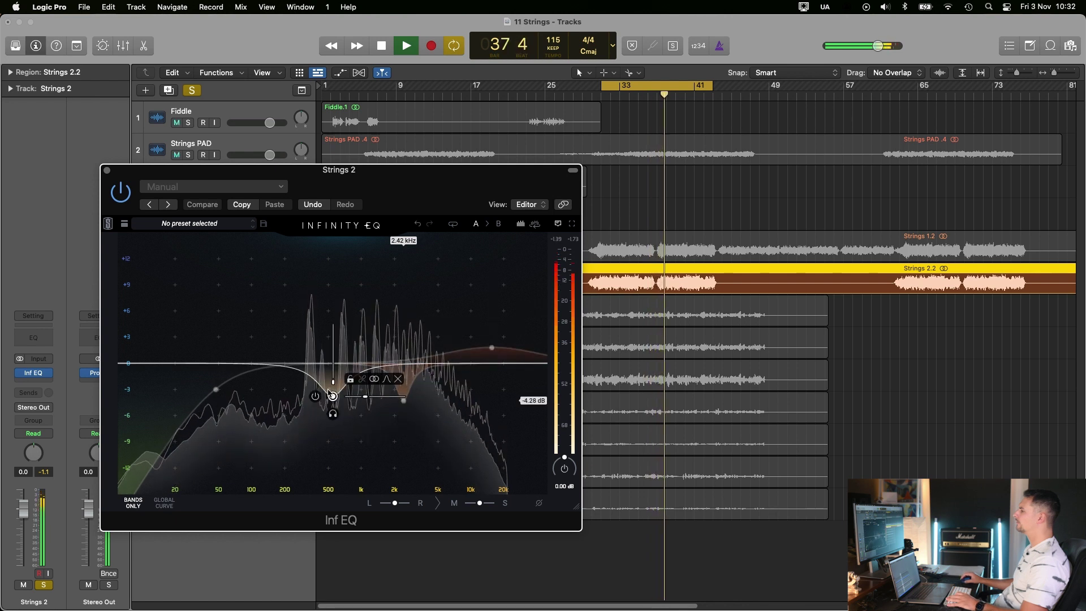
{"action": "left_click", "coordinate": [487, 345]}
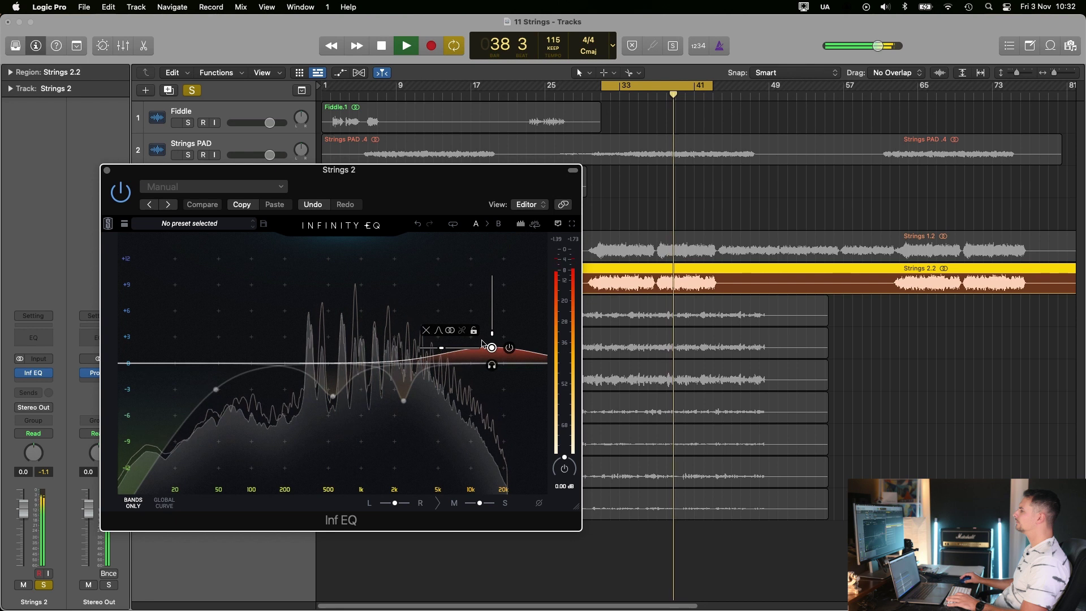
{"action": "key", "text": "space"}
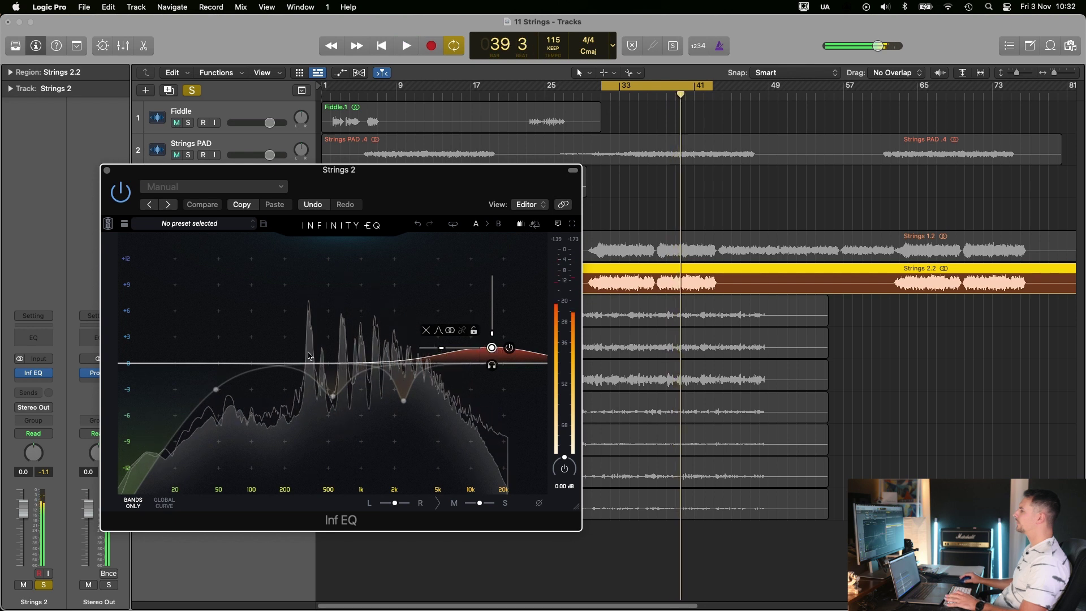
{"action": "left_click", "coordinate": [404, 400]}
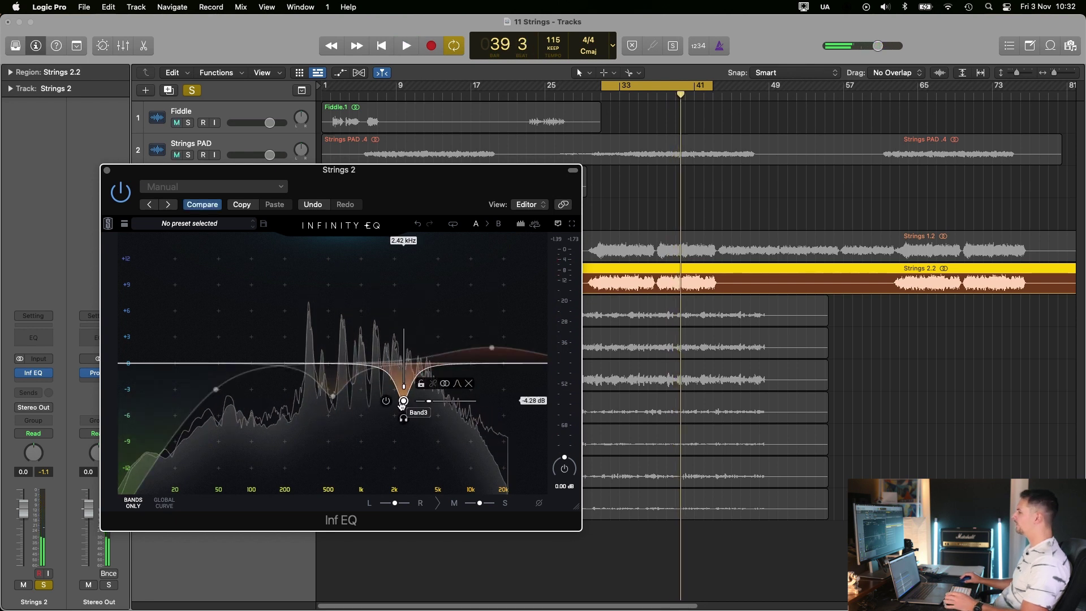
Step: Compare the adjusted Strings 2 EQ against bypass while the loop plays, leave it enabled and stop playback
{"action": "left_click_drag", "start_coordinate": [409, 184], "coordinate": [407, 182]}
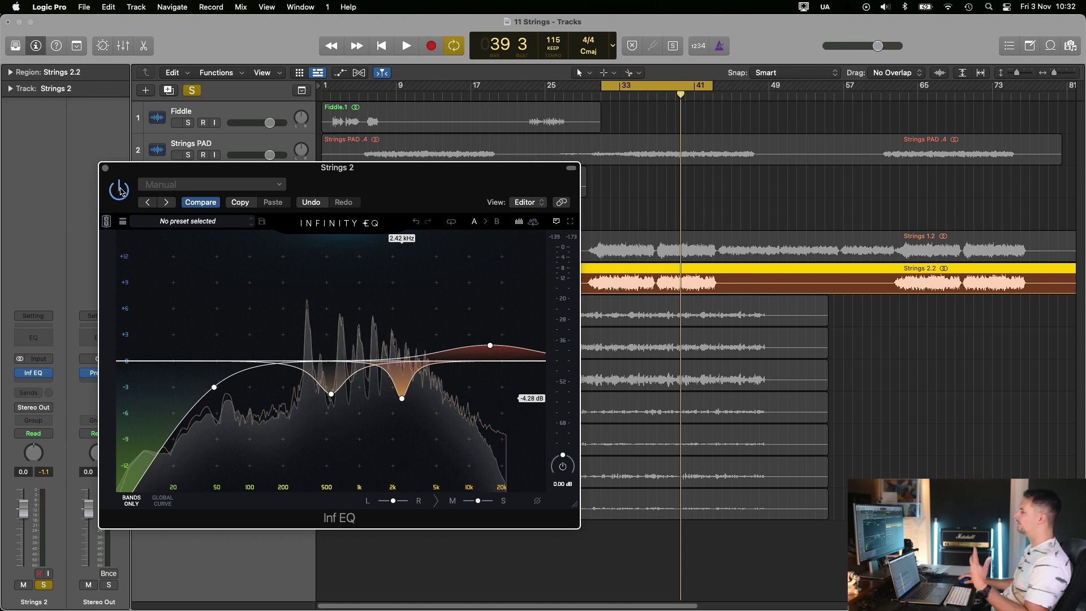
{"action": "left_click_drag", "start_coordinate": [127, 184], "coordinate": [125, 172]}
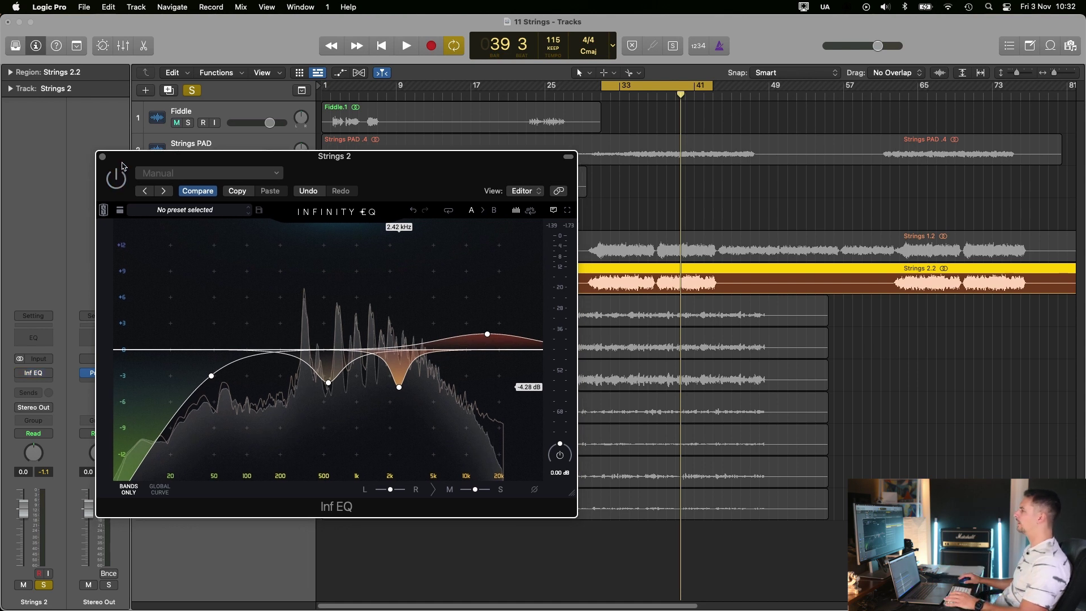
{"action": "key", "text": "space"}
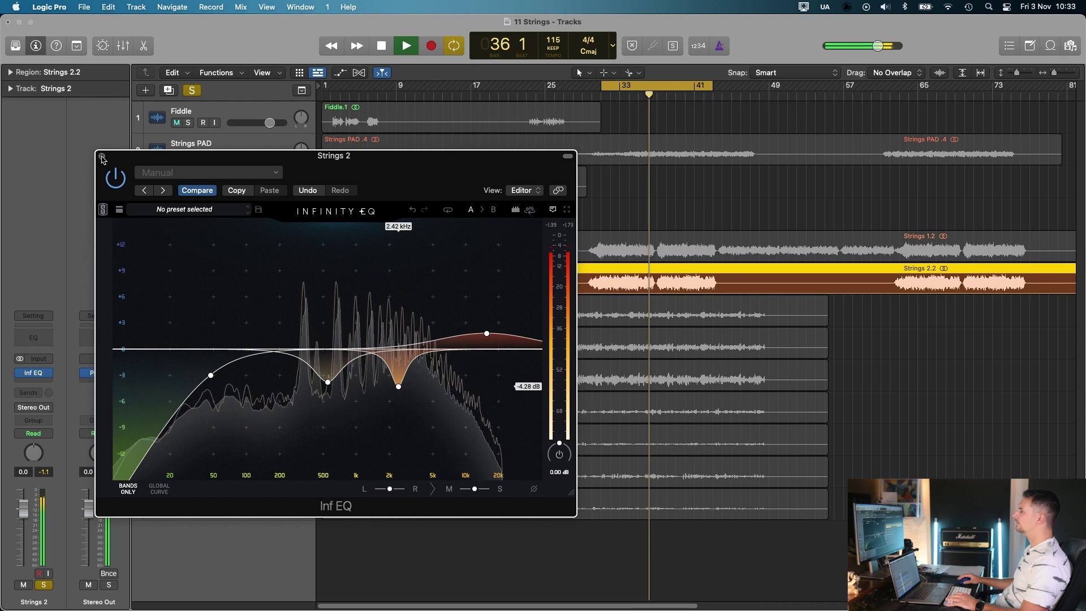
{"action": "key", "text": "space"}
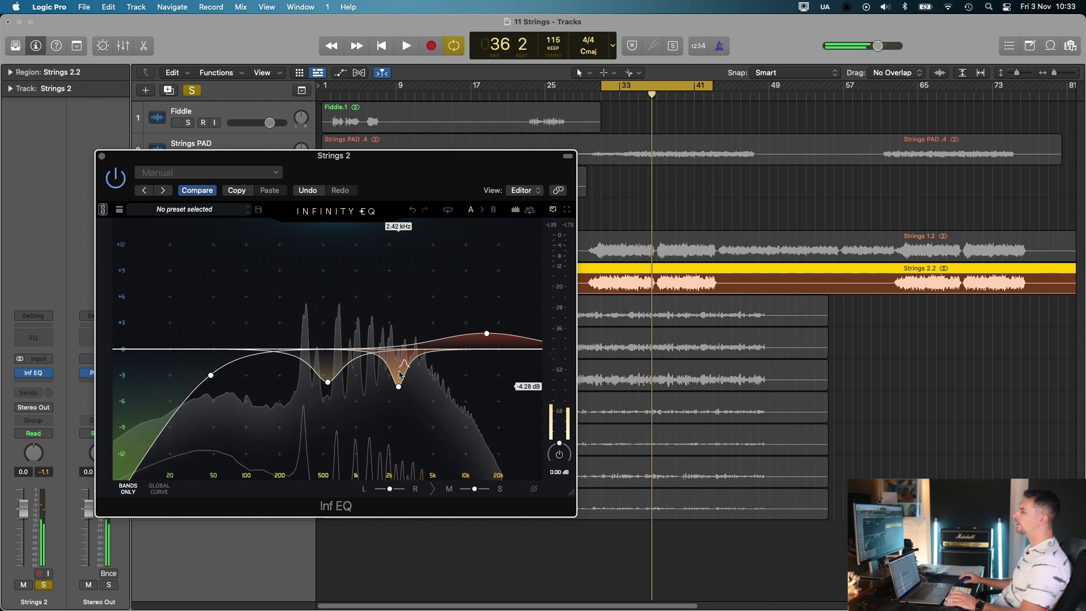
{"action": "mouse_move", "coordinate": [403, 382]}
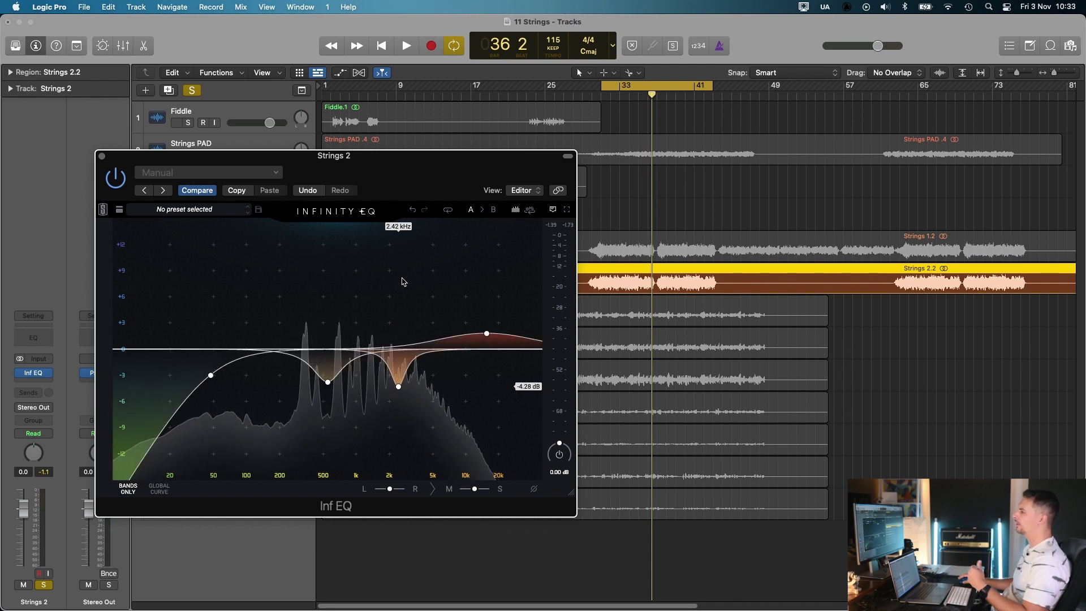
Step: Add a high-cut filter to the Strings 2 EQ at 15.1 kHz and -7.39 dB and close the EQ
{"action": "left_click_drag", "start_coordinate": [488, 400], "coordinate": [220, 404]}
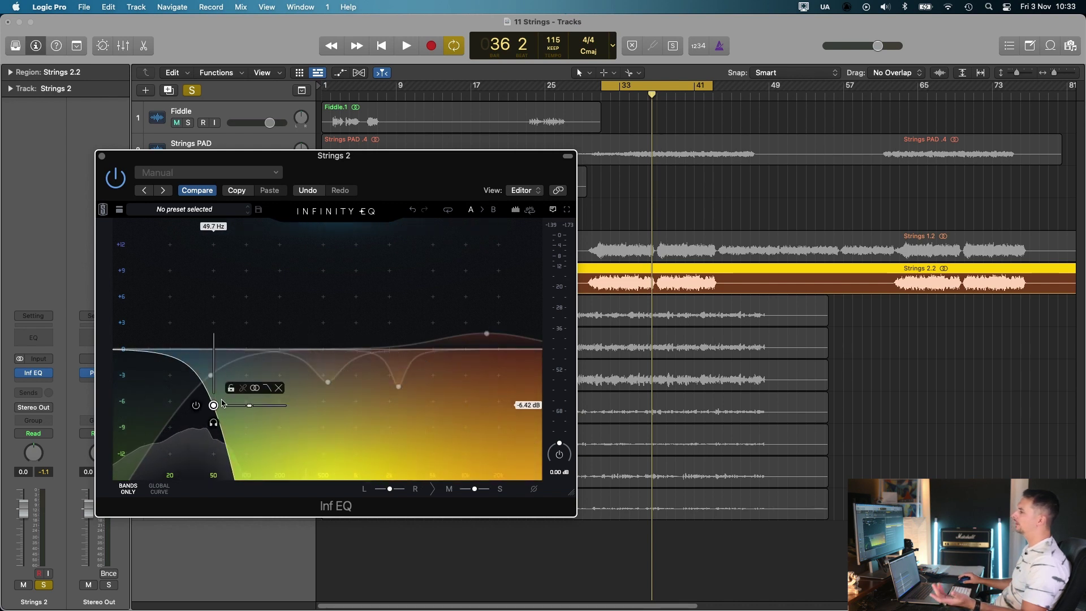
{"action": "left_click_drag", "start_coordinate": [213, 405], "coordinate": [486, 414]}
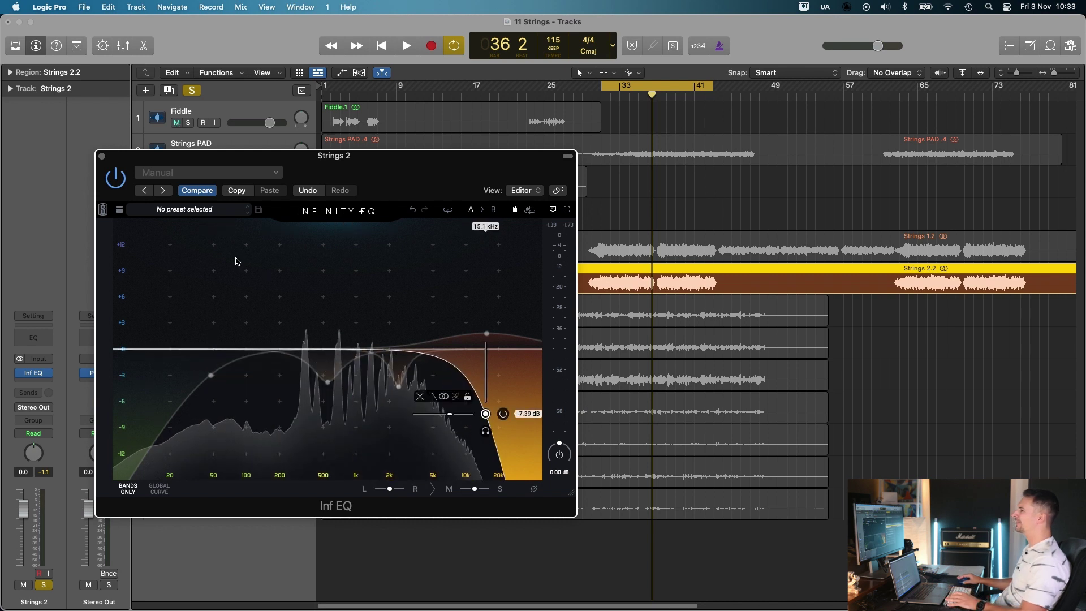
{"action": "left_click", "coordinate": [102, 156]}
Step: Select the cello and violin mic tracks, enlarge the track rows, solo CELLO_A-RIBBON_MIC and play the loop
{"action": "left_click", "coordinate": [277, 308]}
{"action": "left_click", "coordinate": [277, 504], "text": "shift"}
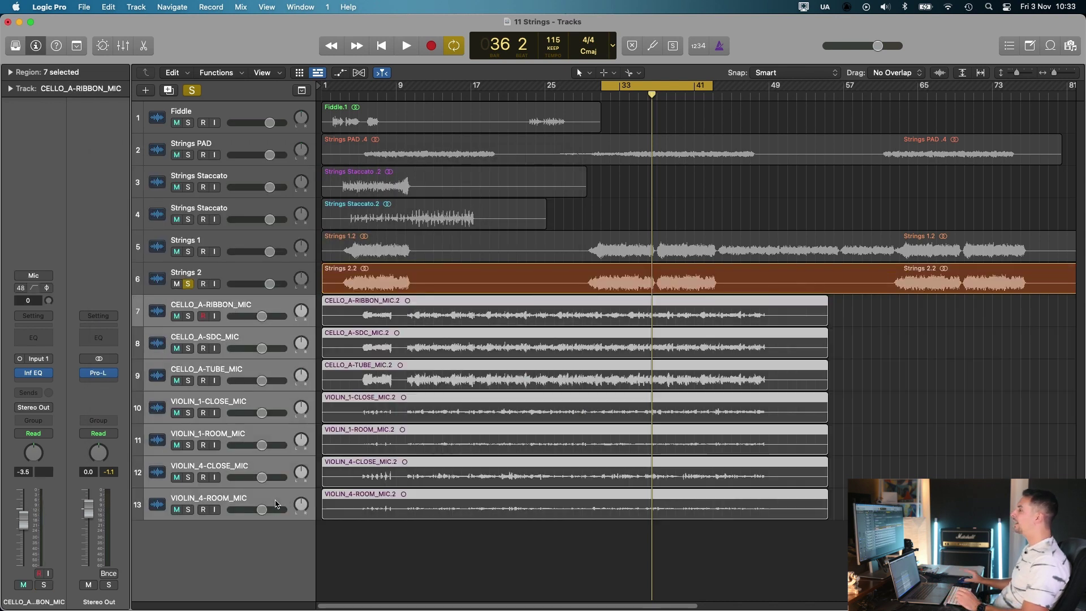
{"action": "key", "text": "super+Down"}
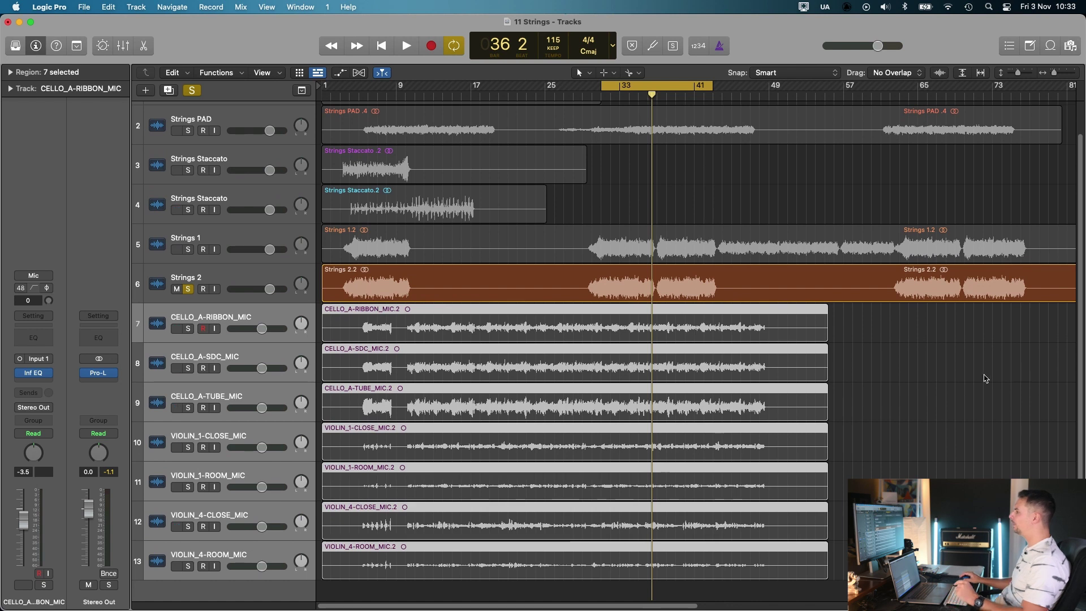
{"action": "scroll", "coordinate": [834, 359], "scroll_direction": "down", "scroll_amount": 2}
{"action": "left_click", "coordinate": [252, 283]}
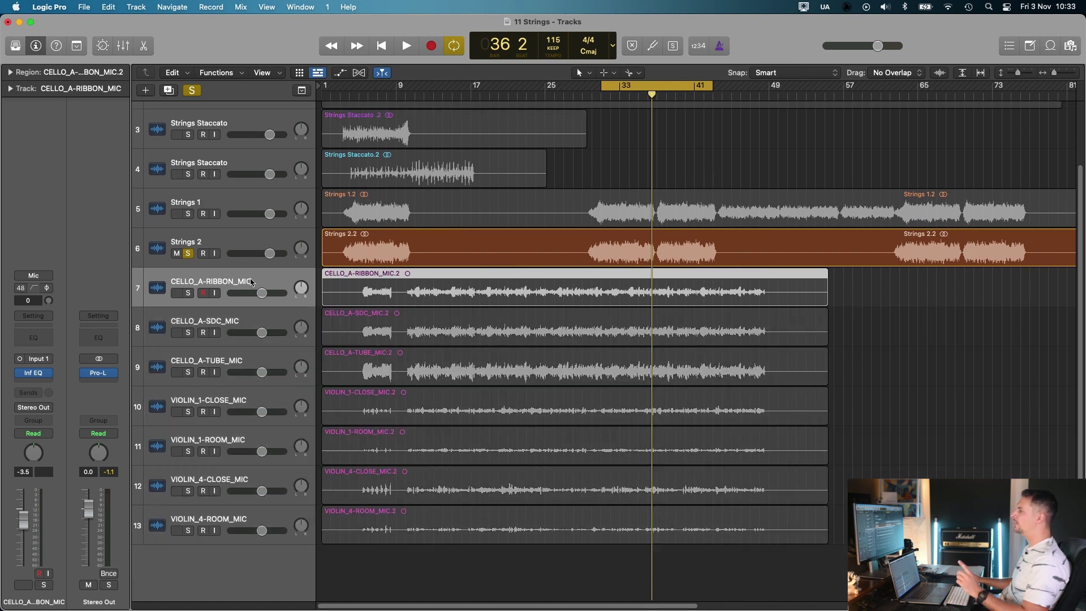
{"action": "left_click", "coordinate": [188, 293]}
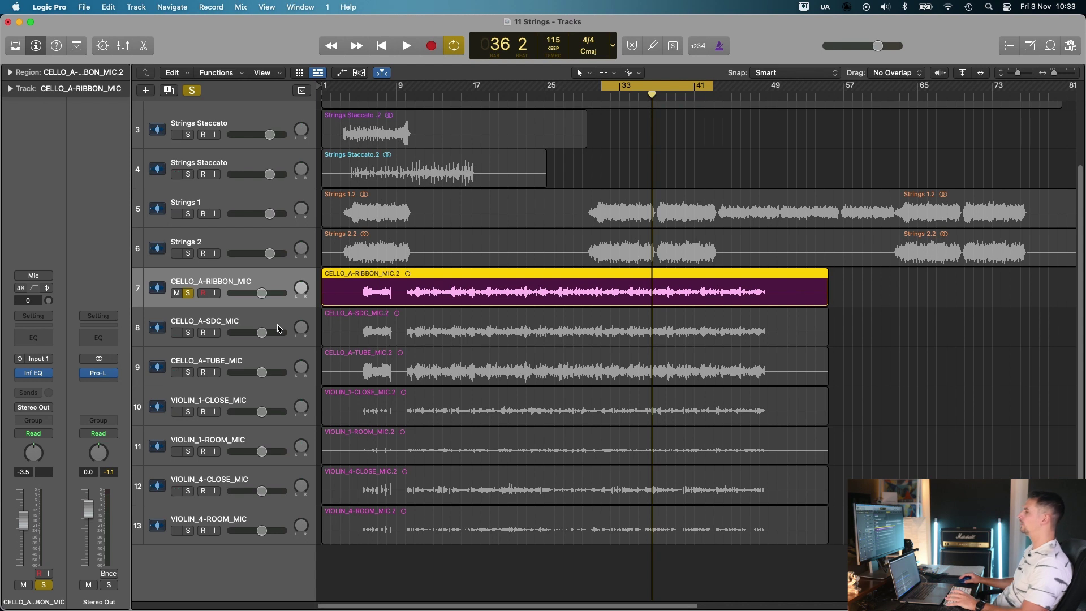
{"action": "key", "text": "space"}
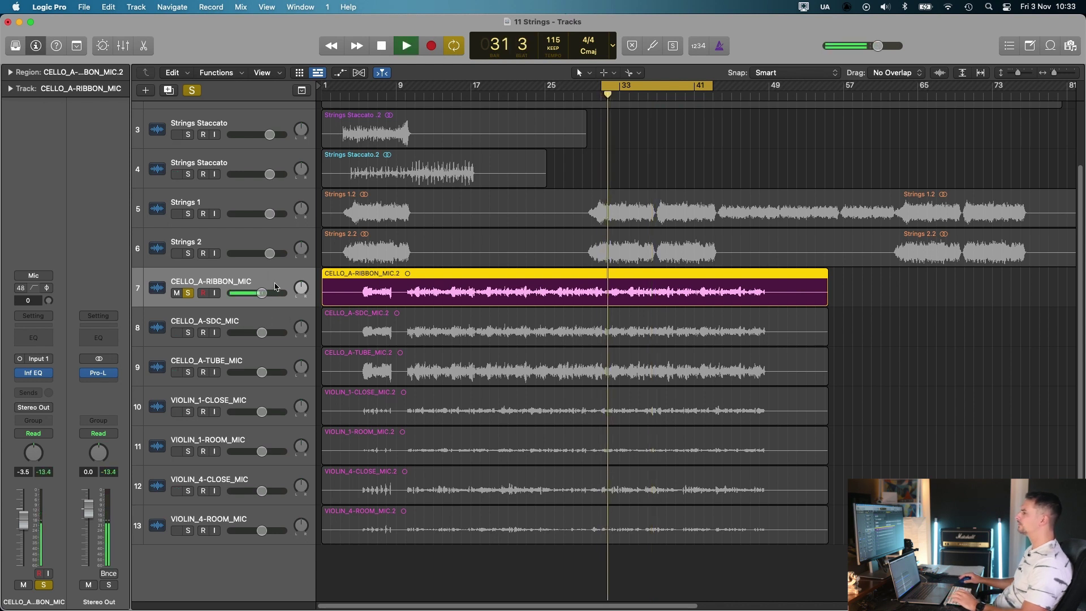
Step: Select the three cello mic tracks and reset their volume faders together to 0.0 dB
{"action": "left_click", "coordinate": [272, 362], "text": "shift"}
{"action": "left_click_drag", "start_coordinate": [261, 332], "coordinate": [266, 333]}
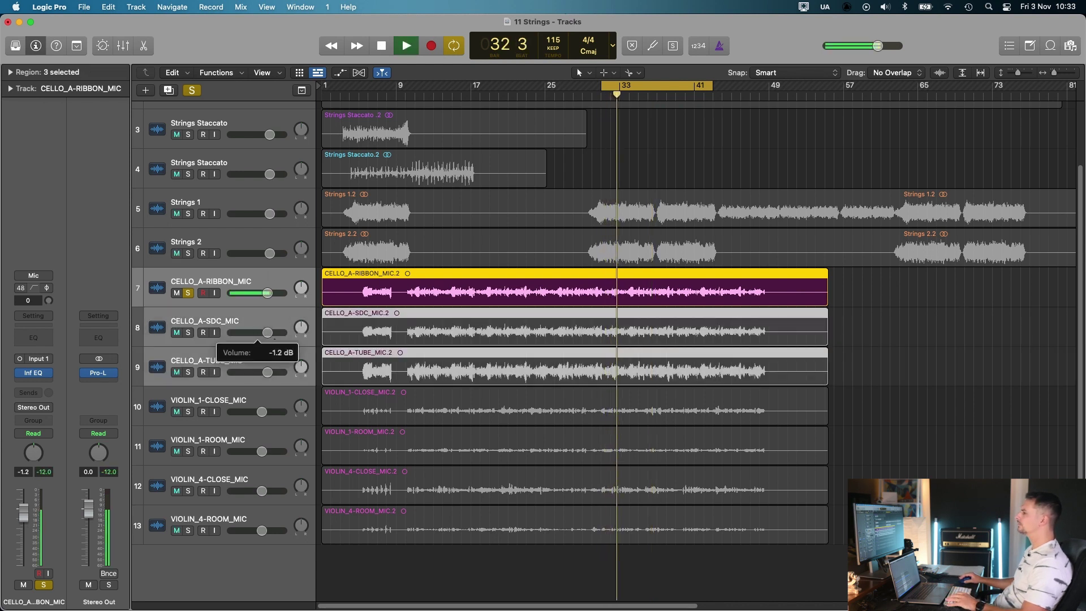
{"action": "left_click", "coordinate": [267, 292], "text": "alt"}
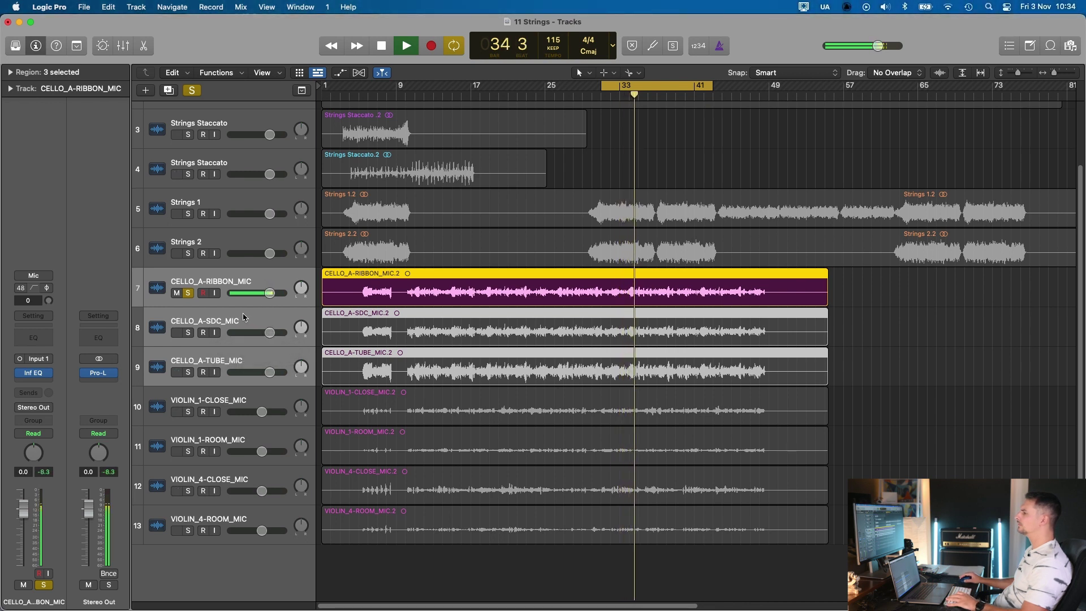
Step: Solo the cello SDC, tube and ribbon mics in turn during playback to compare their tone, ending on the tube mic
{"action": "left_click", "coordinate": [190, 334]}
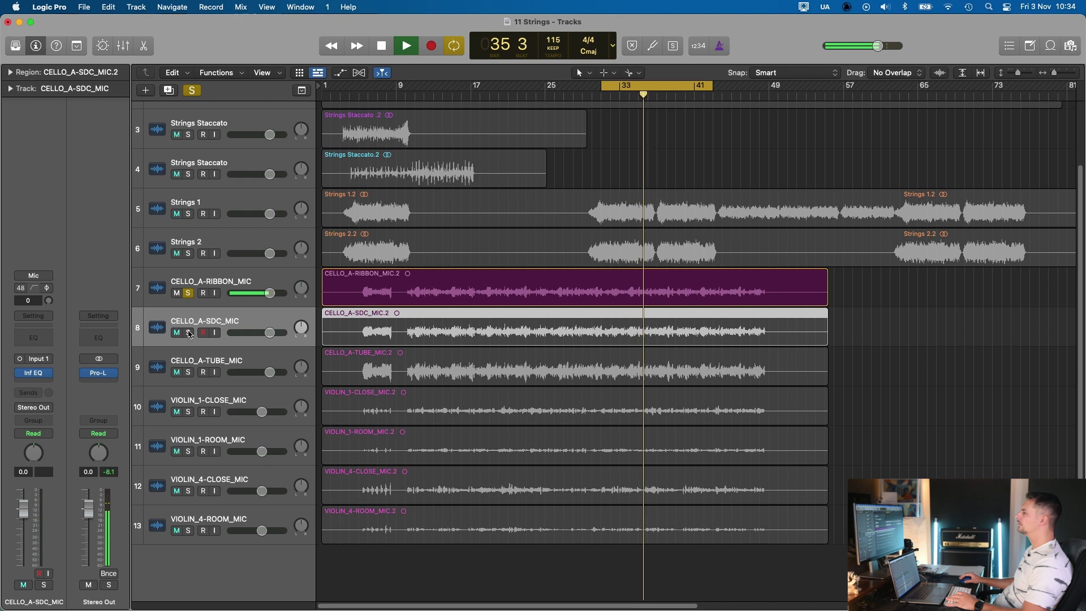
{"action": "left_click", "coordinate": [188, 333]}
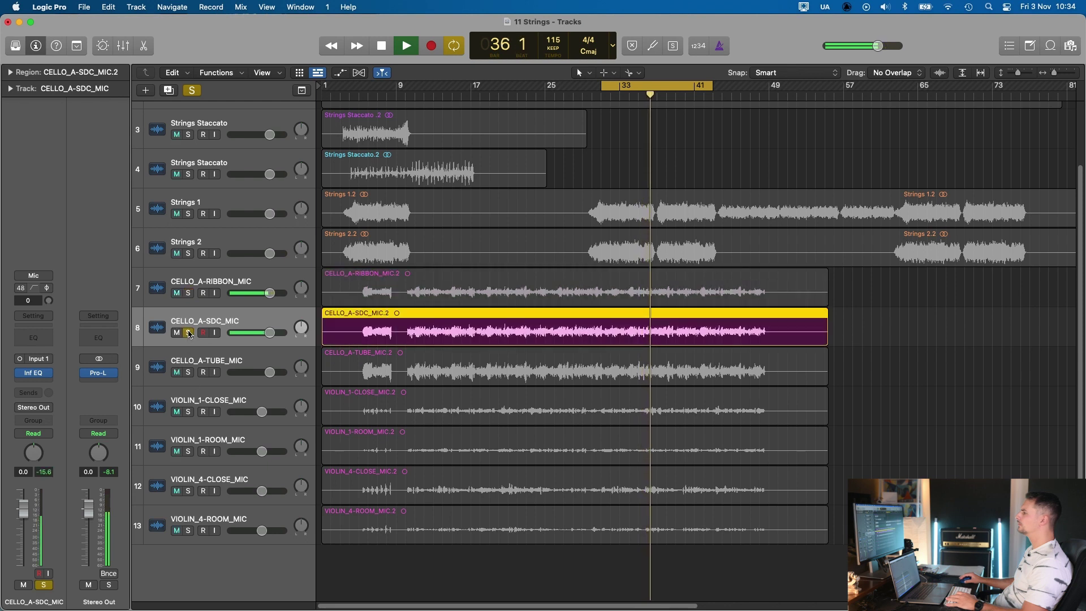
{"action": "left_click", "coordinate": [188, 373]}
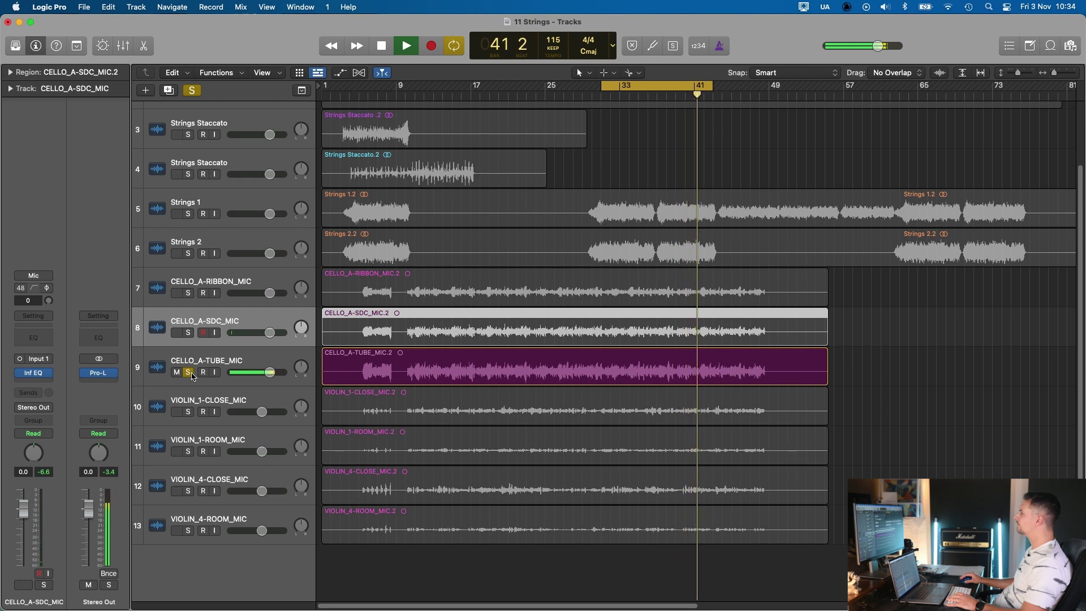
{"action": "left_click", "coordinate": [190, 293]}
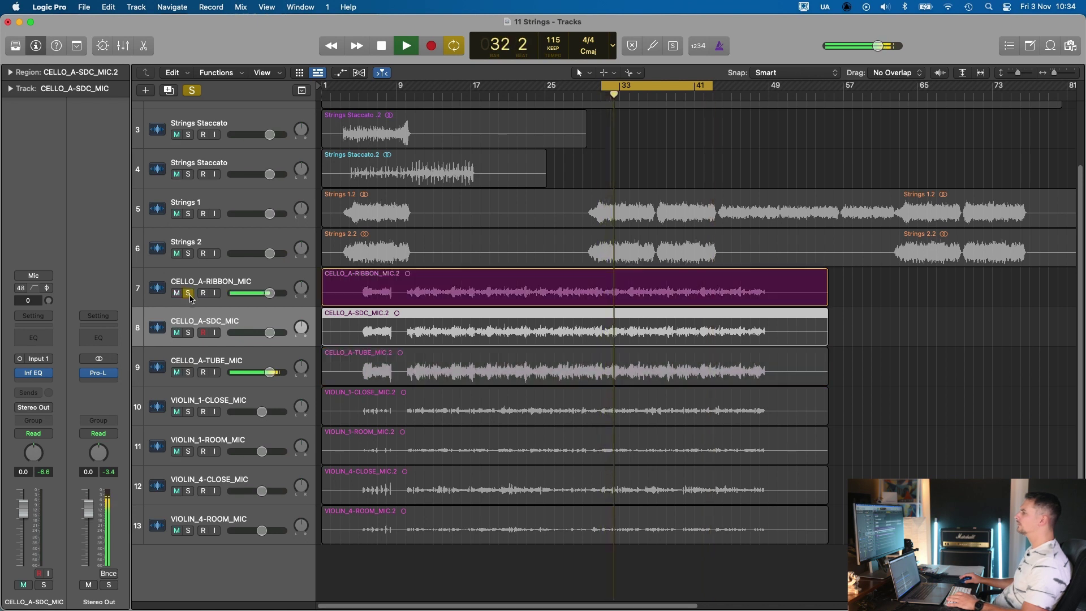
{"action": "left_click", "coordinate": [188, 335]}
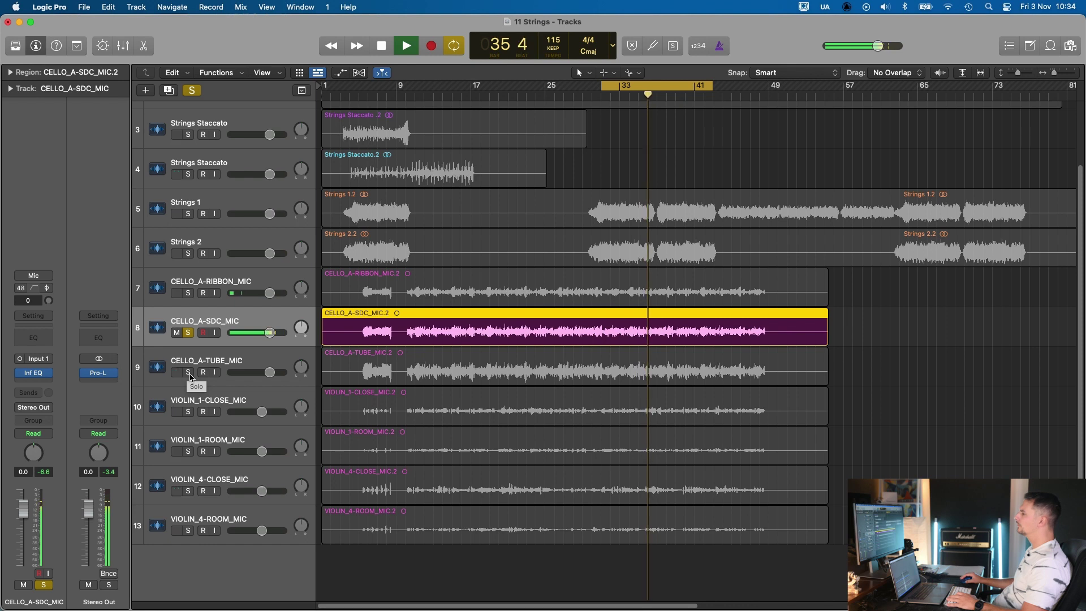
{"action": "left_click", "coordinate": [190, 374]}
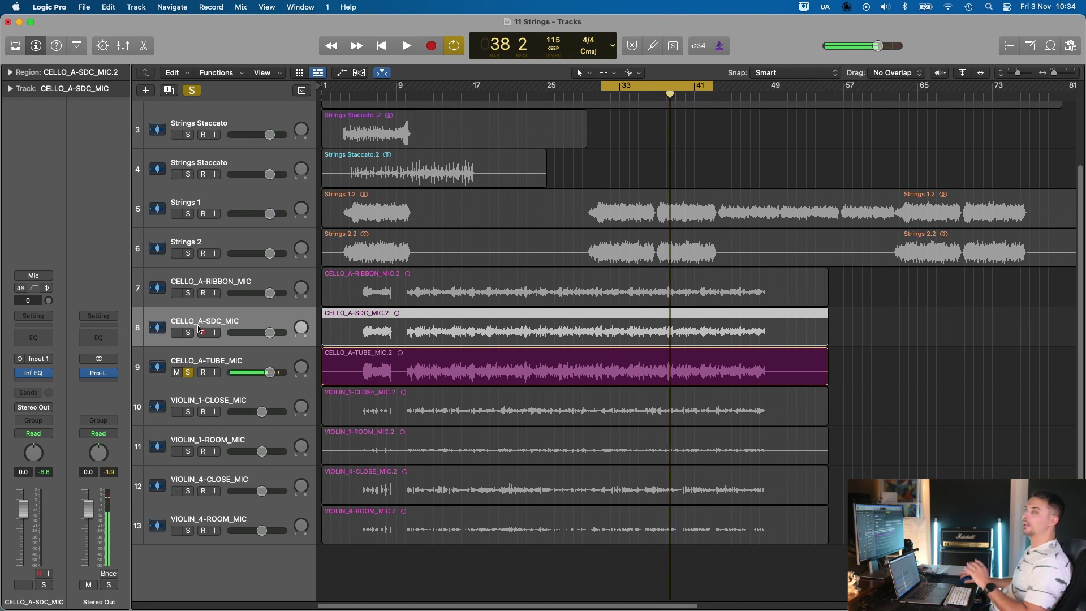
Step: Solo CELLO_A-RIBBON_MIC again, play the loop and open its Infinity EQ beside the remaining tracks
{"action": "left_click", "coordinate": [177, 288]}
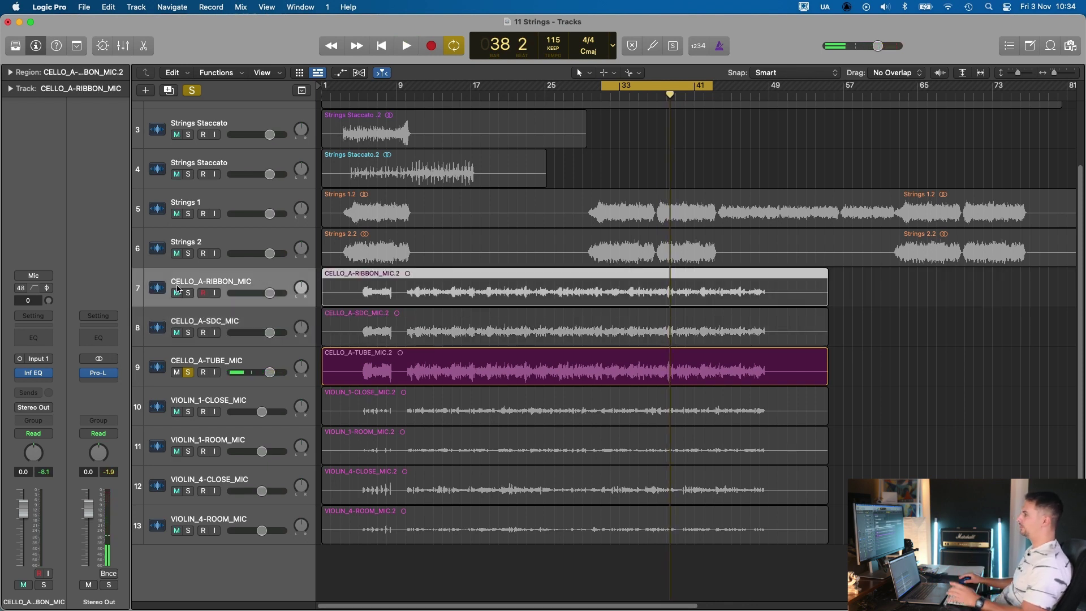
{"action": "left_click", "coordinate": [188, 293]}
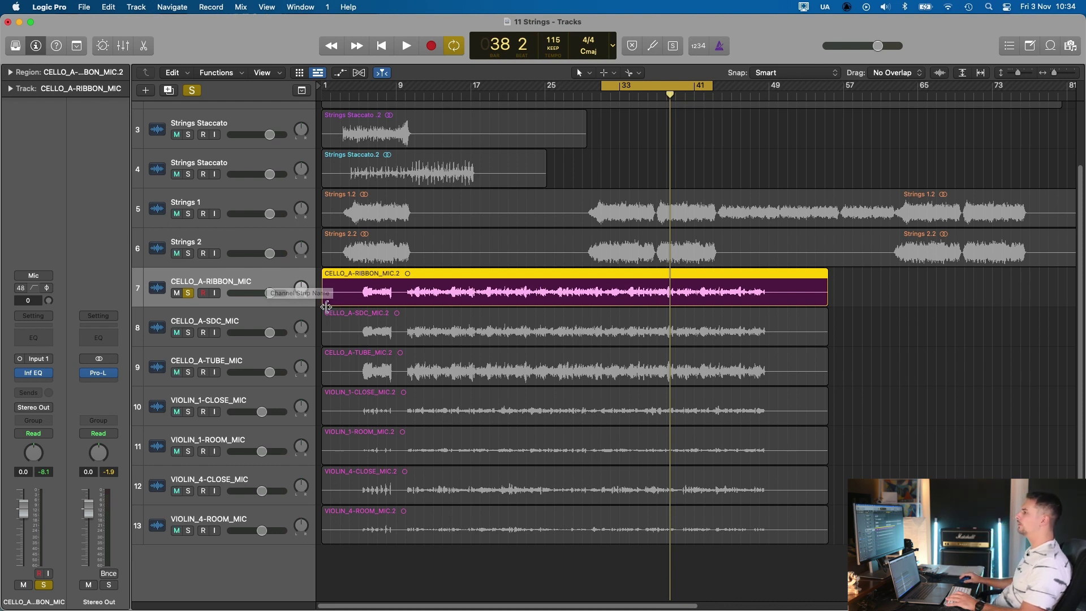
{"action": "key", "text": "space"}
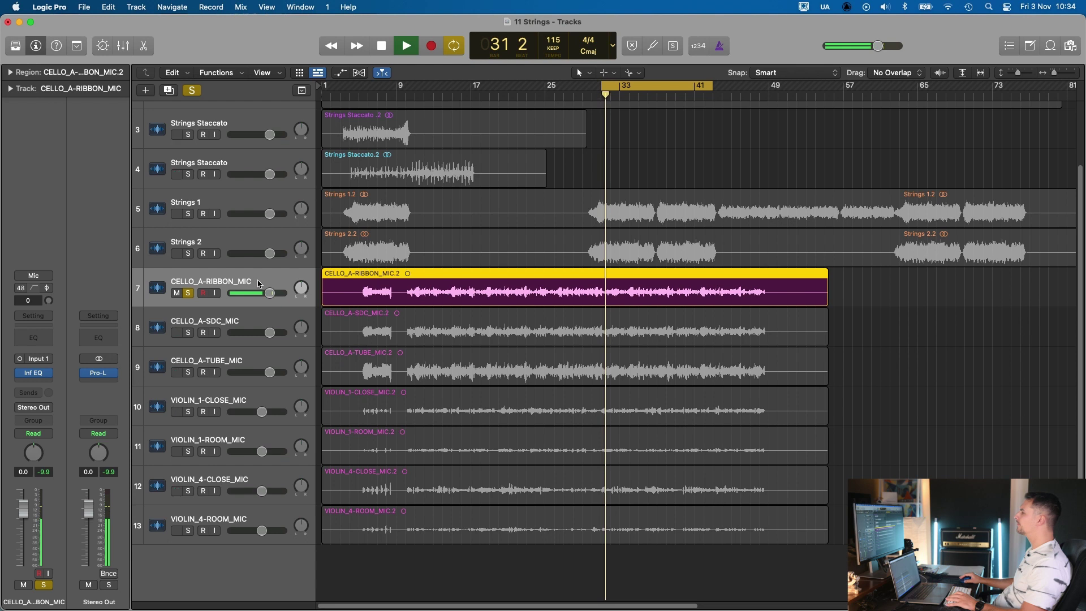
{"action": "left_click", "coordinate": [34, 372]}
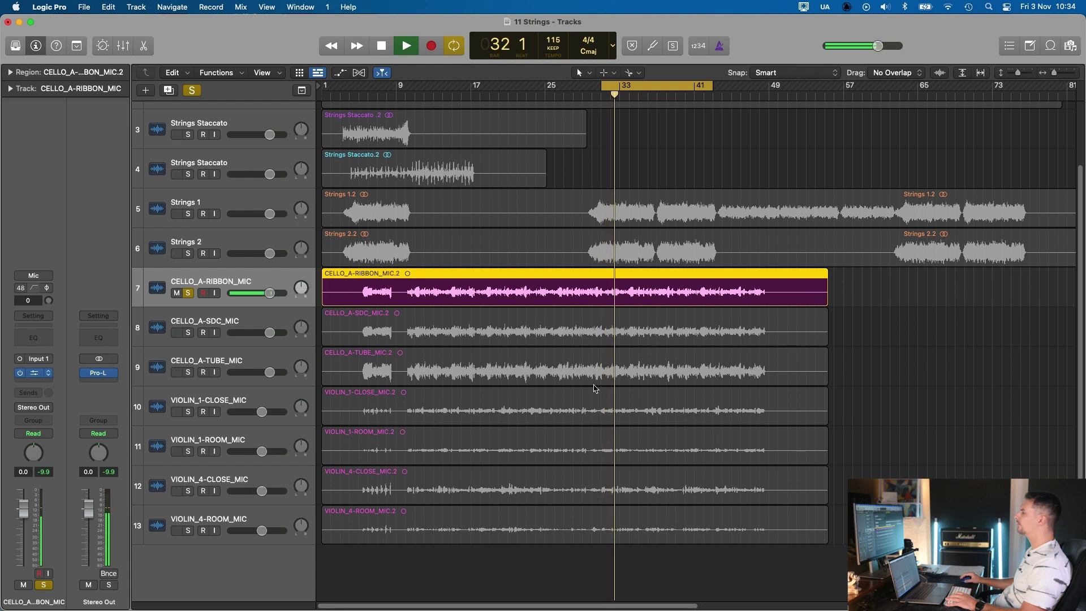
{"action": "left_click_drag", "start_coordinate": [654, 177], "coordinate": [441, 211]}
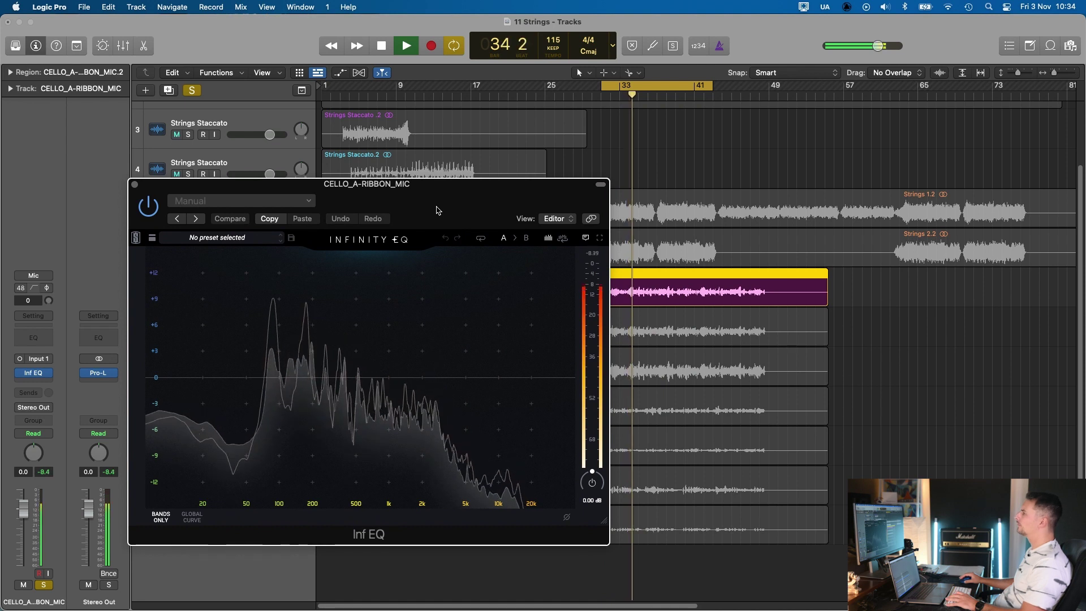
Step: With the loop playing, add a high-pass filter at about 47.4 Hz to the Infinity EQ on CELLO_A-RIBBON_MIC
{"action": "key", "text": "space"}
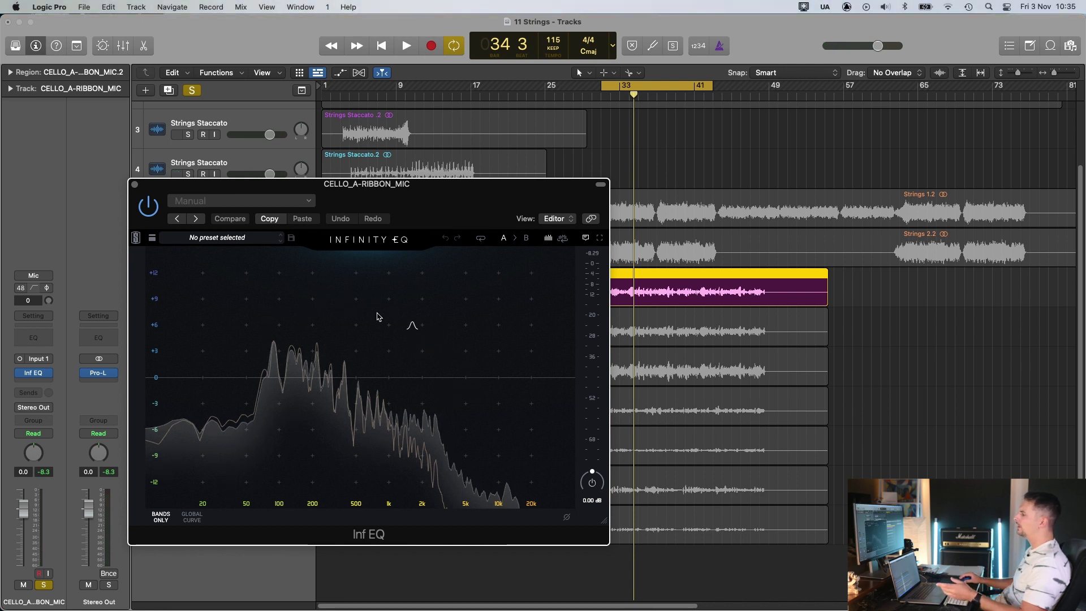
{"action": "left_click_drag", "start_coordinate": [383, 204], "coordinate": [816, 202]}
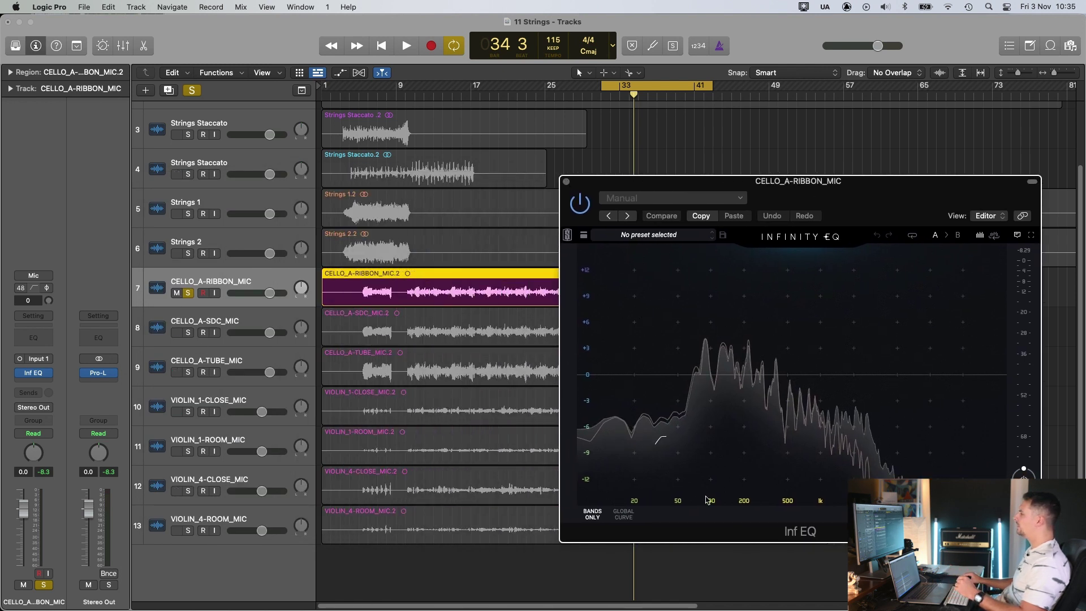
{"action": "left_click_drag", "start_coordinate": [895, 200], "coordinate": [901, 201]}
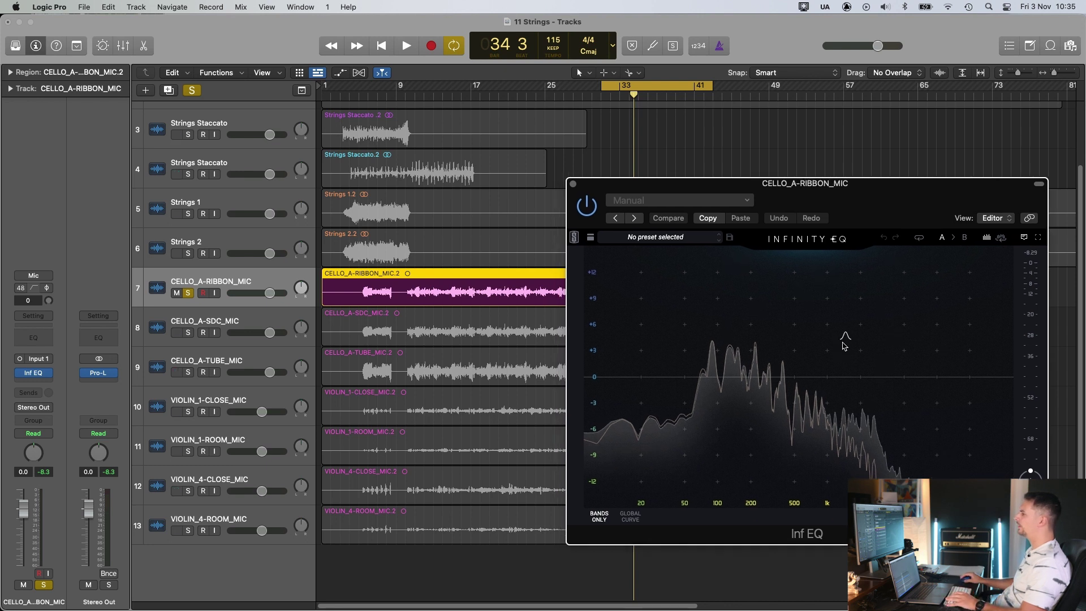
{"action": "key", "text": "space"}
{"action": "key", "text": "space"}
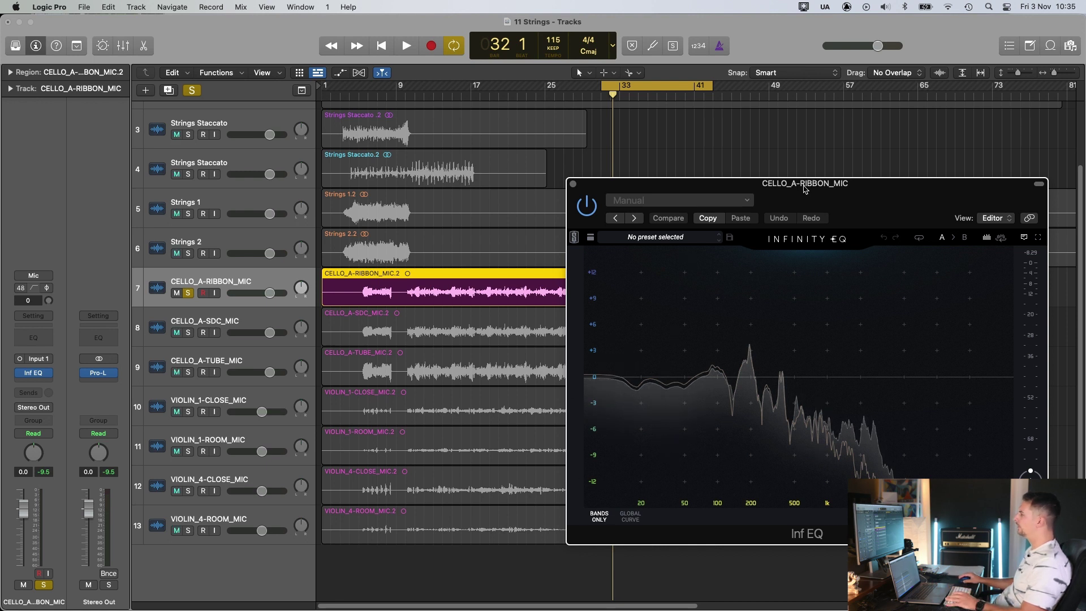
{"action": "left_click_drag", "start_coordinate": [837, 193], "coordinate": [853, 193]}
{"action": "key", "text": "space"}
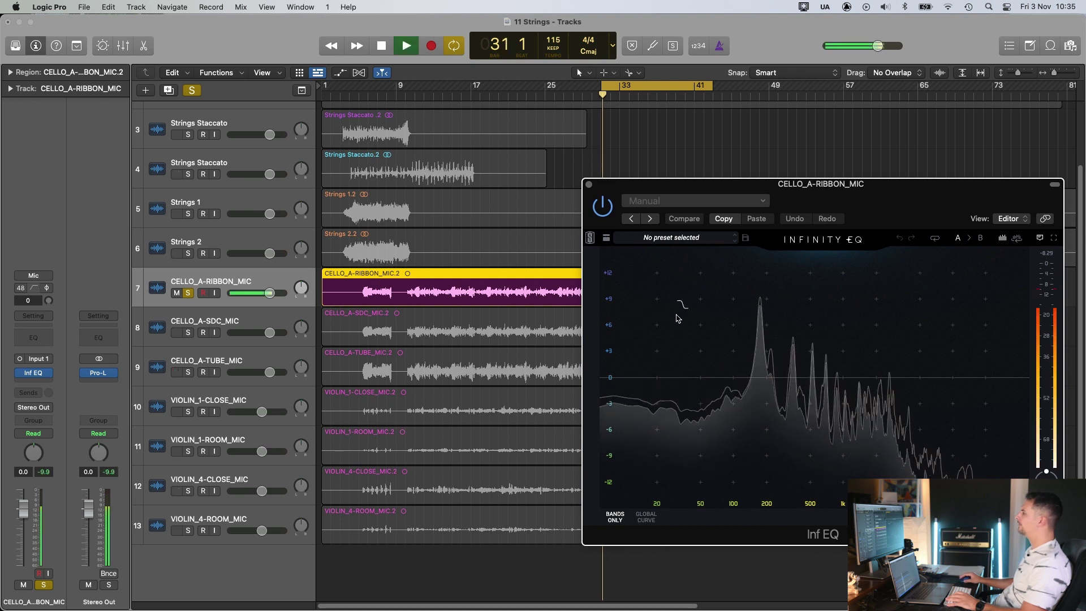
{"action": "left_click", "coordinate": [701, 409]}
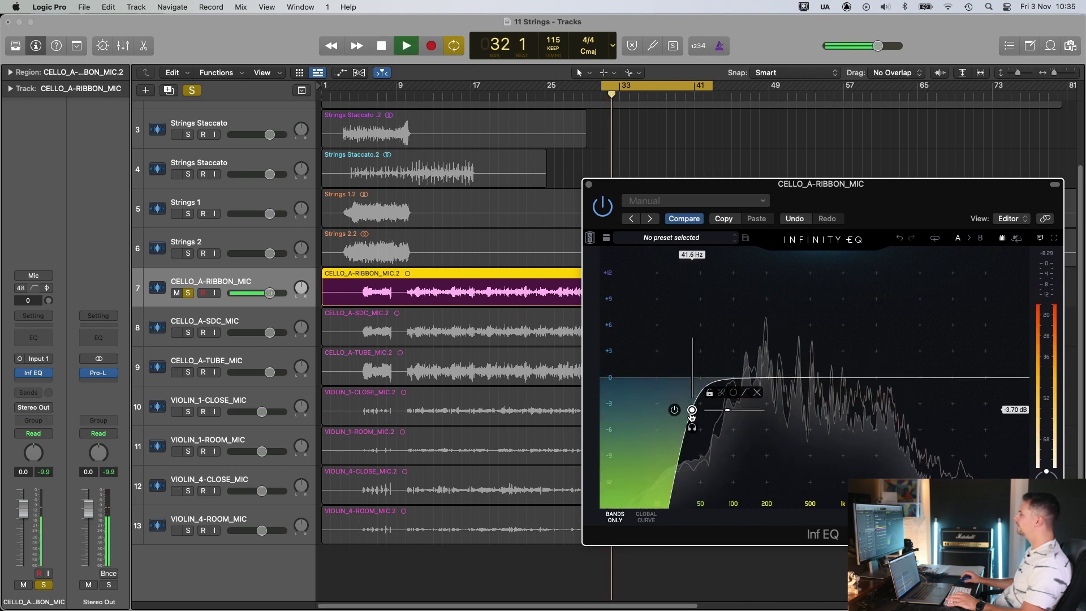
{"action": "left_click_drag", "start_coordinate": [702, 410], "coordinate": [698, 409]}
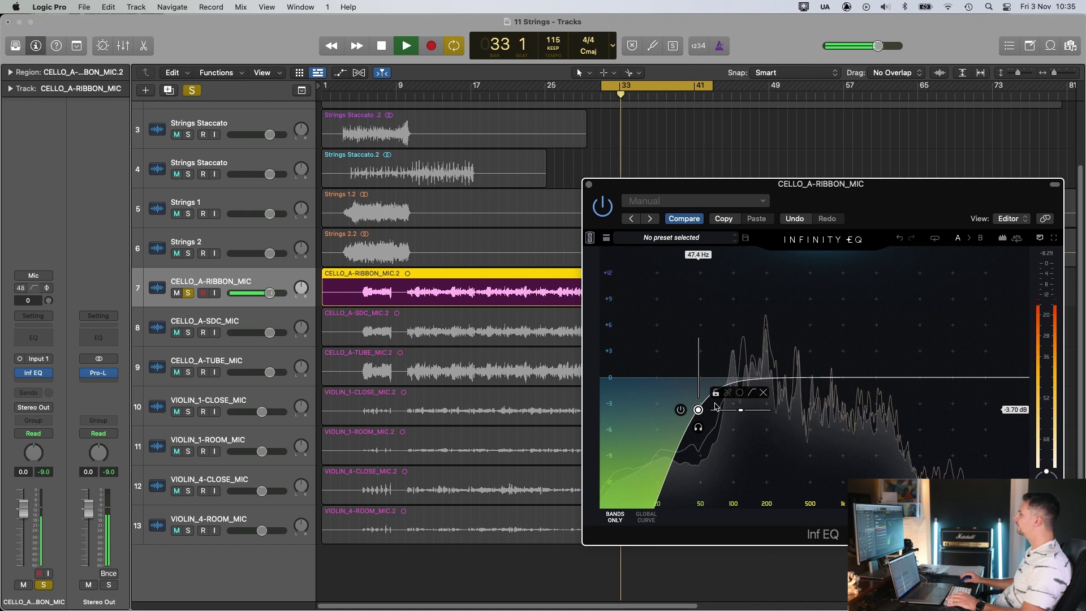
Step: Cut the ribbon mic just above 200 Hz and boost it about 2.08 dB at 4.03 kHz, closing the EQ and stopping playback
{"action": "left_click_drag", "start_coordinate": [807, 347], "coordinate": [774, 407]}
{"action": "left_click_drag", "start_coordinate": [875, 354], "coordinate": [909, 359]}
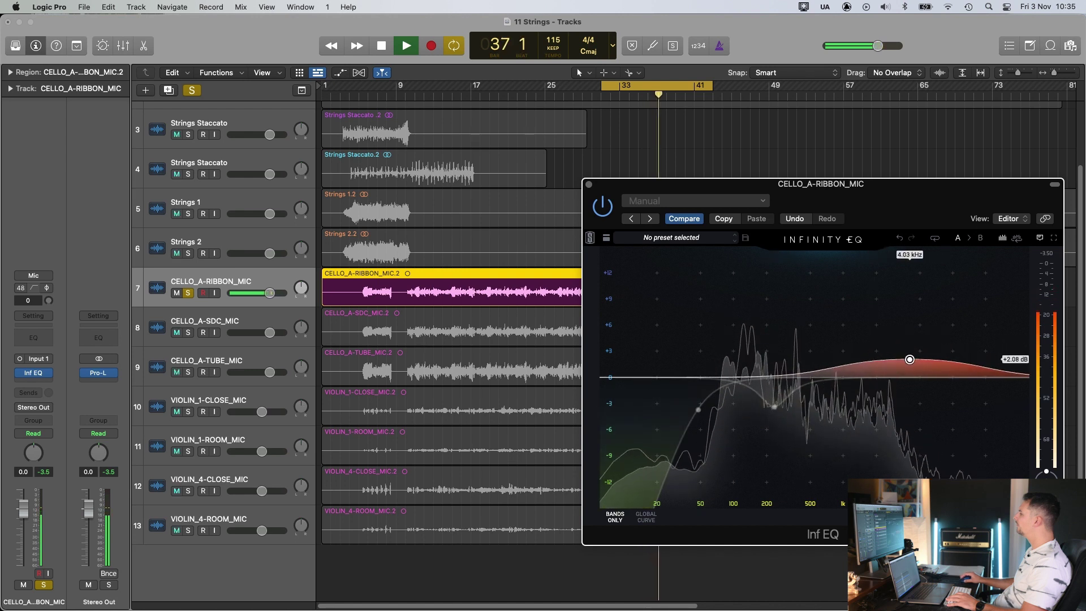
{"action": "left_click", "coordinate": [589, 185]}
{"action": "key", "text": "space"}
Step: Solo CELLO_A-SDC_MIC, listen to the loop and open its Infinity EQ
{"action": "left_click", "coordinate": [197, 326]}
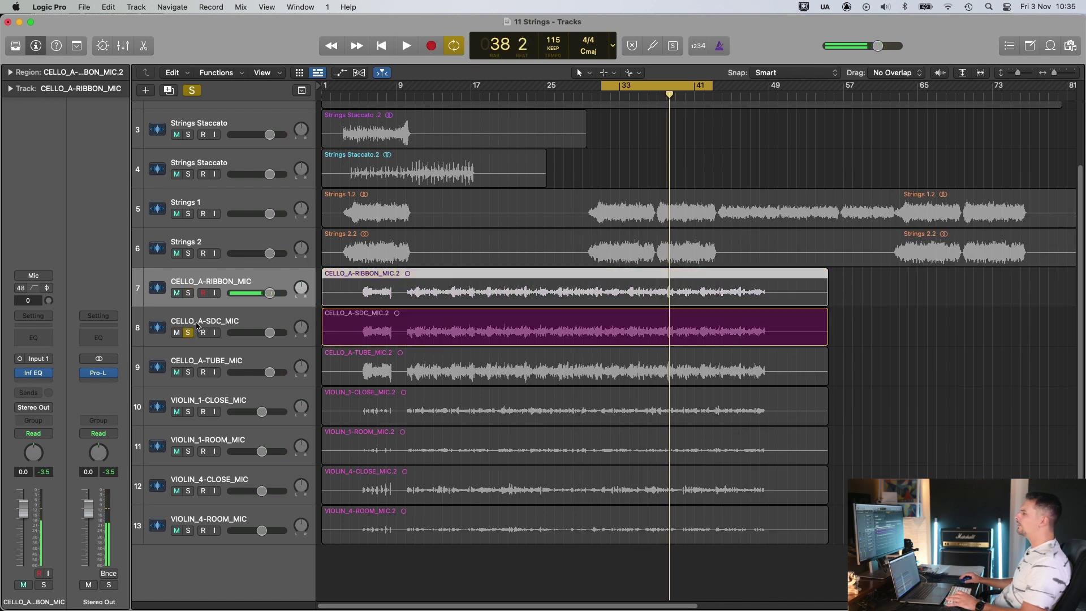
{"action": "key", "text": "space"}
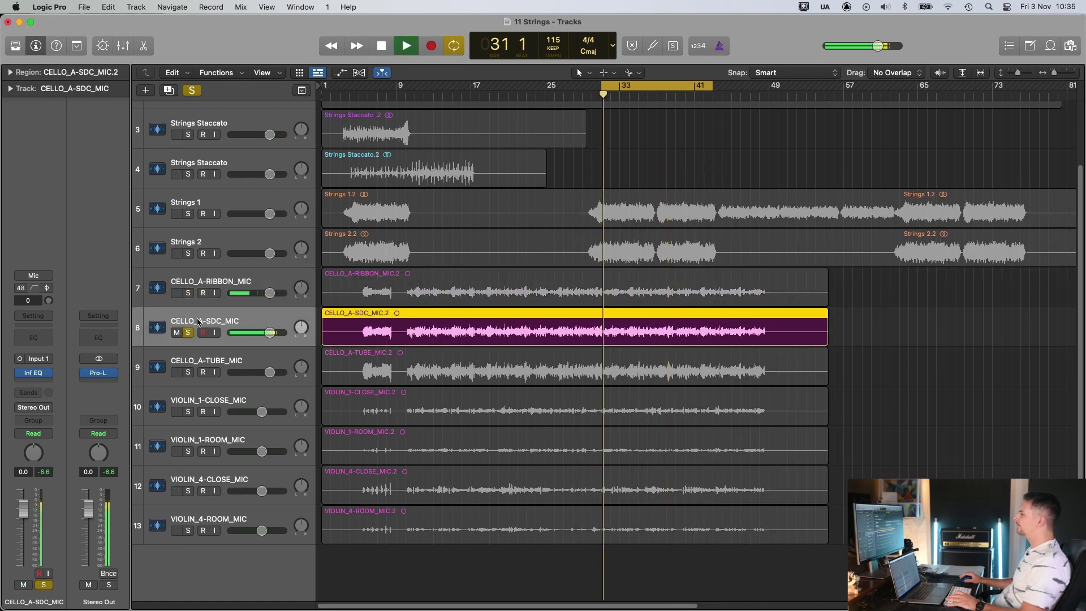
{"action": "left_click", "coordinate": [34, 373]}
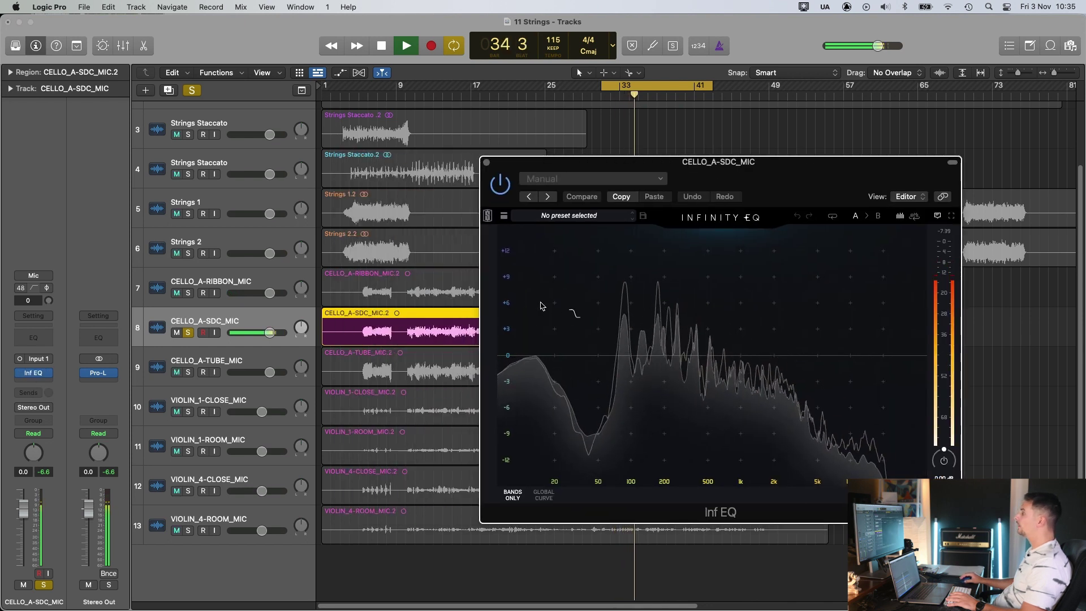
{"action": "key", "text": "space"}
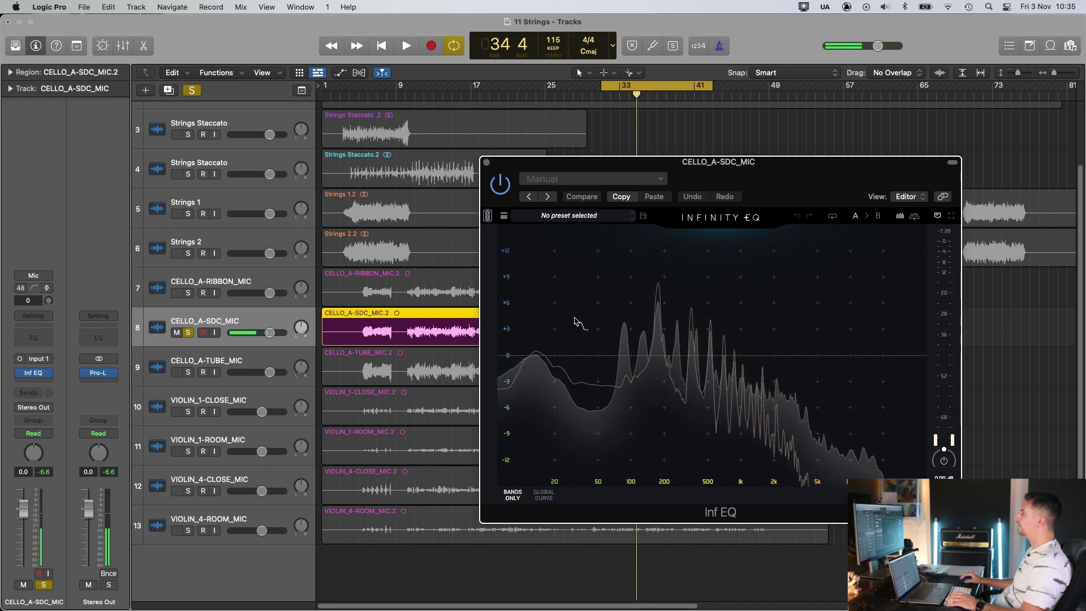
Step: Add a high-pass filter at about 61.6 Hz to CELLO_A-SDC_MIC, check it during playback and close the EQ
{"action": "left_click_drag", "start_coordinate": [581, 376], "coordinate": [608, 392]}
{"action": "key", "text": "space"}
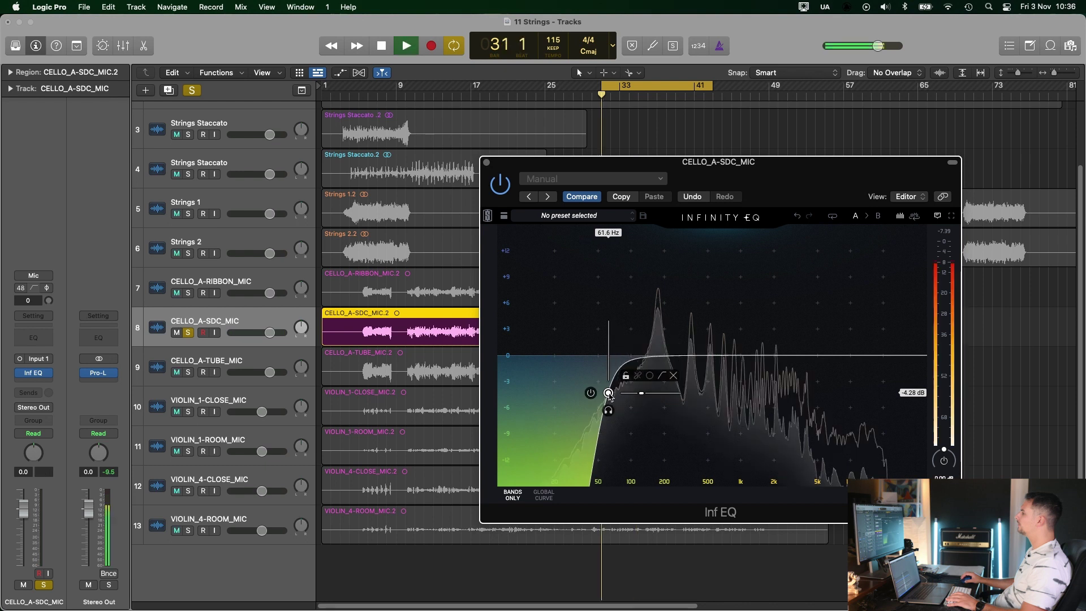
{"action": "left_click_drag", "start_coordinate": [787, 189], "coordinate": [797, 187]}
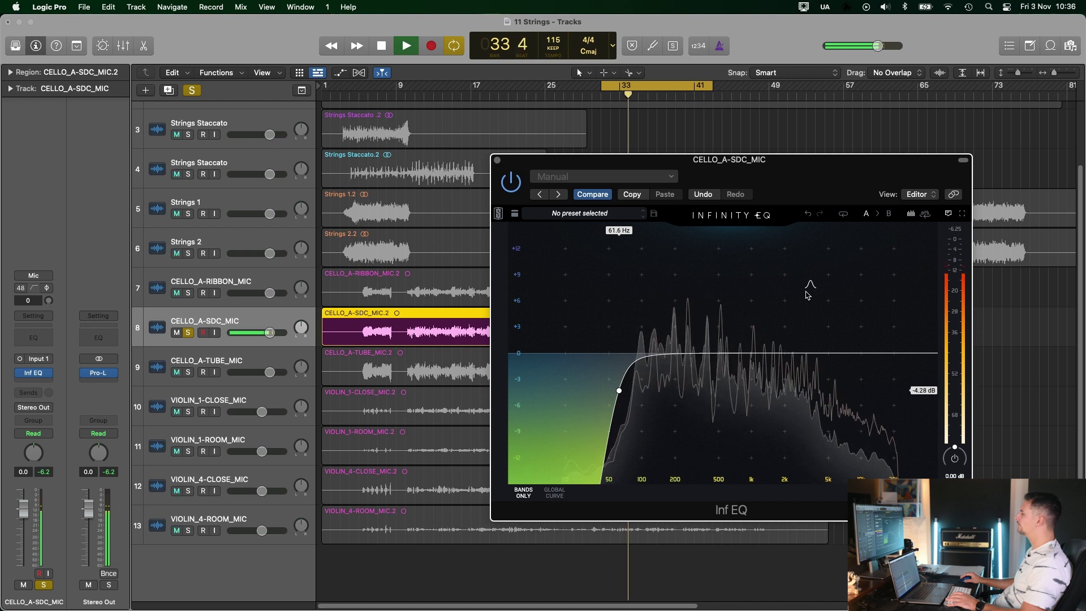
{"action": "key", "text": "space"}
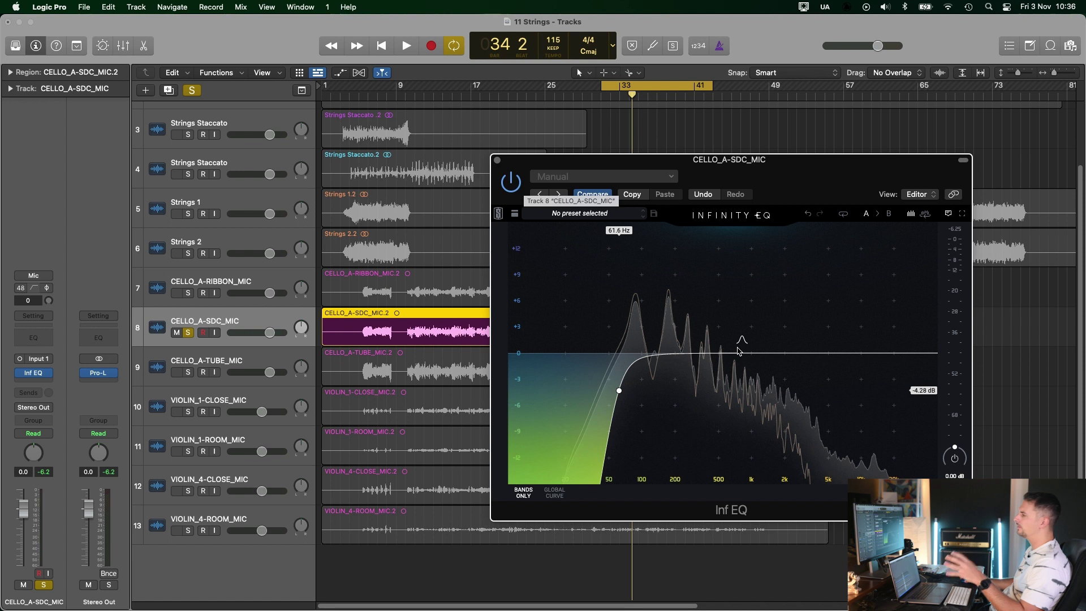
{"action": "left_click", "coordinate": [498, 161]}
Step: Solo CELLO_A-TUBE_MIC, play the loop and open its Infinity EQ beside the track list
{"action": "left_click", "coordinate": [260, 360]}
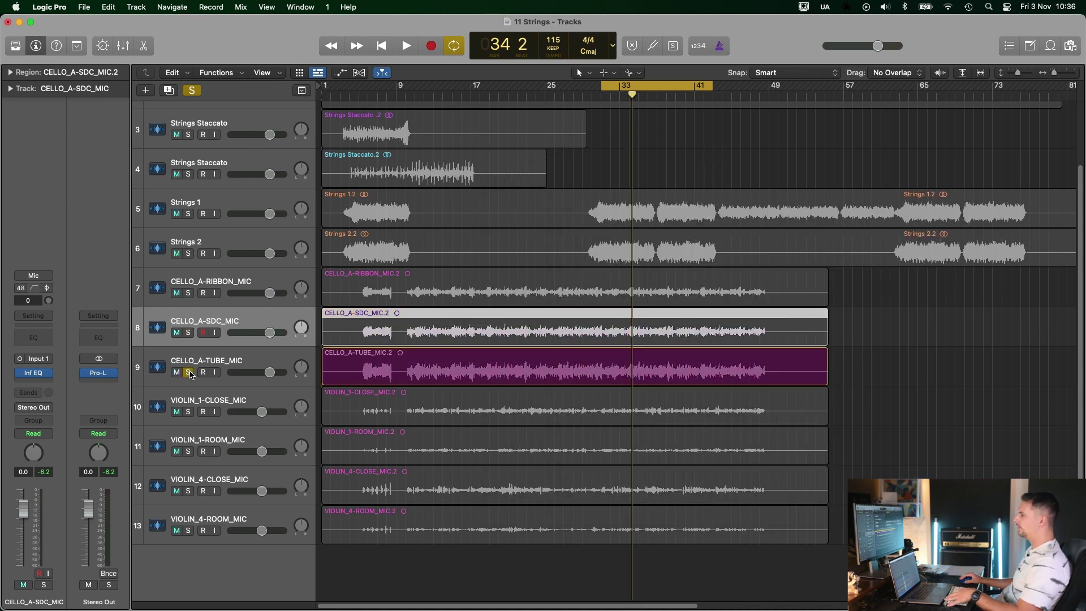
{"action": "key", "text": "space"}
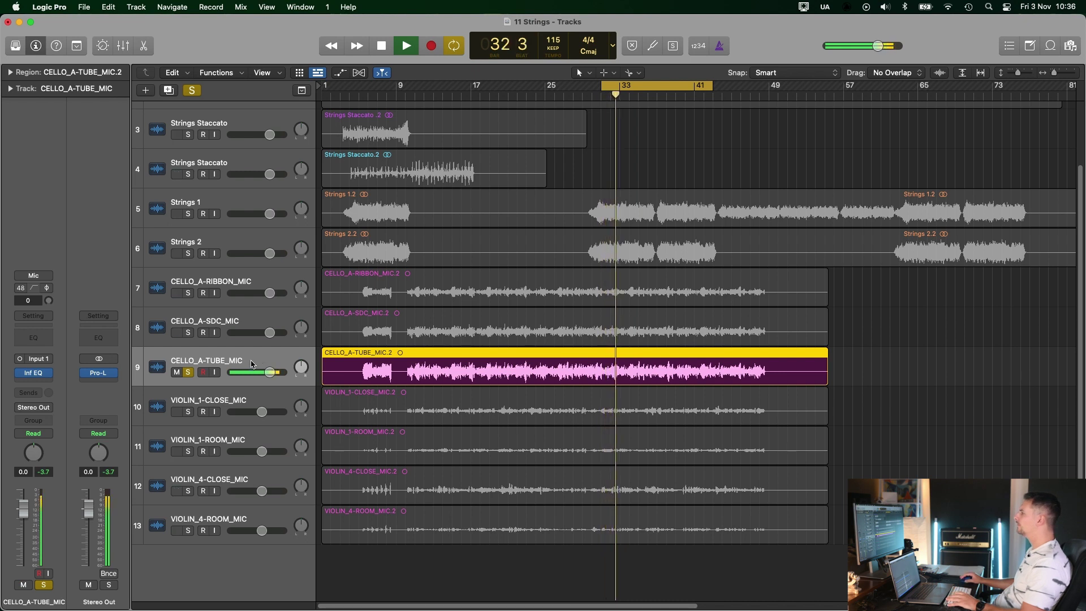
{"action": "mouse_move", "coordinate": [34, 376]}
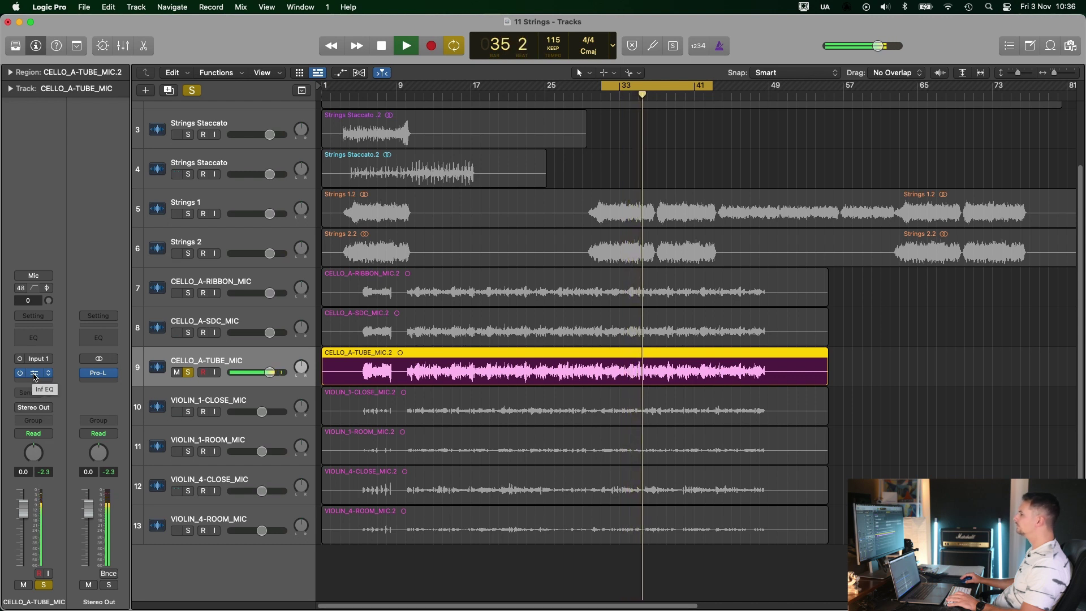
{"action": "left_click", "coordinate": [34, 375]}
{"action": "left_click_drag", "start_coordinate": [643, 176], "coordinate": [723, 191]}
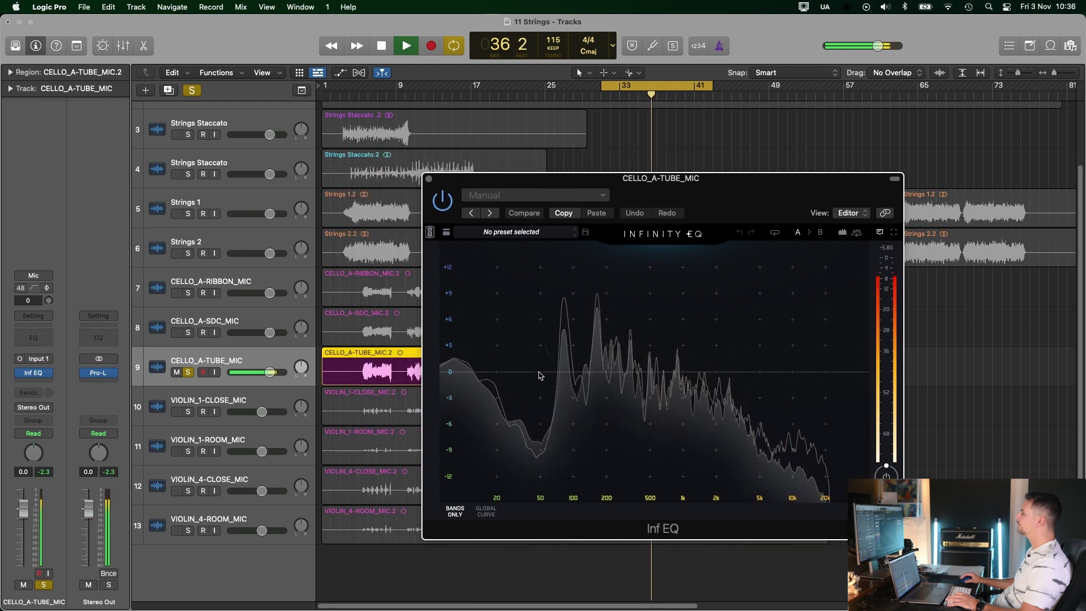
Step: Add a high-pass filter at about 44.1 Hz to CELLO_A-TUBE_MIC, stop playback and close the EQ
{"action": "left_click_drag", "start_coordinate": [517, 384], "coordinate": [535, 407]}
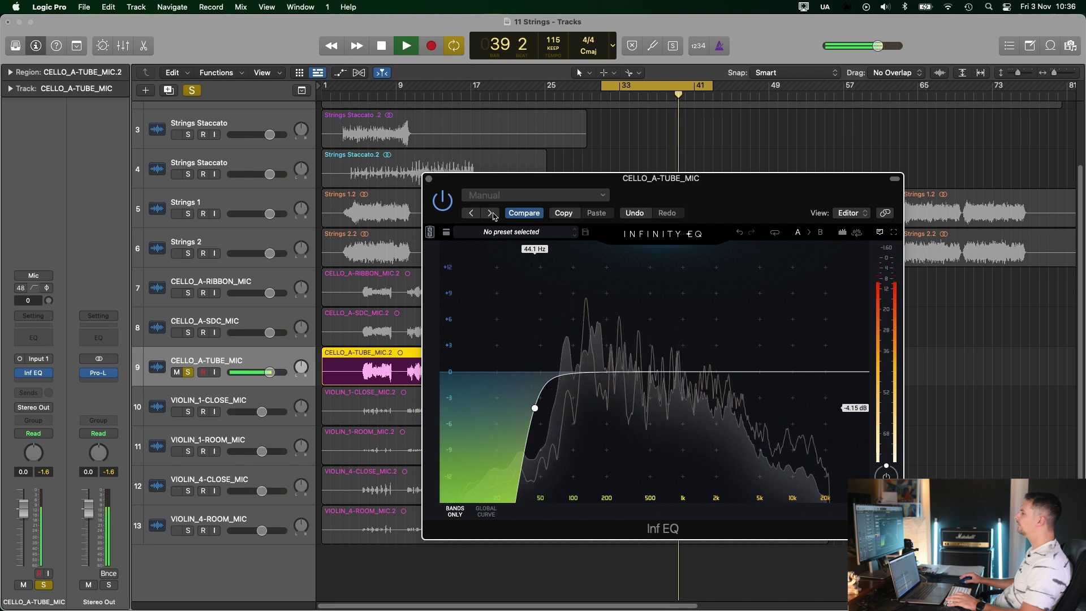
{"action": "left_click_drag", "start_coordinate": [486, 180], "coordinate": [176, 144]}
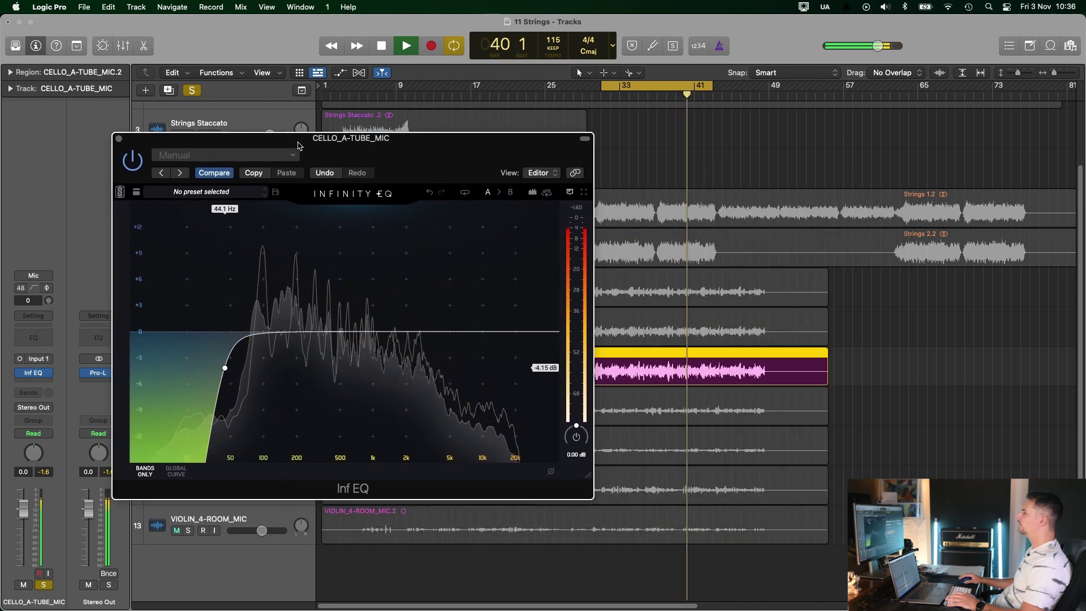
{"action": "key", "text": "space"}
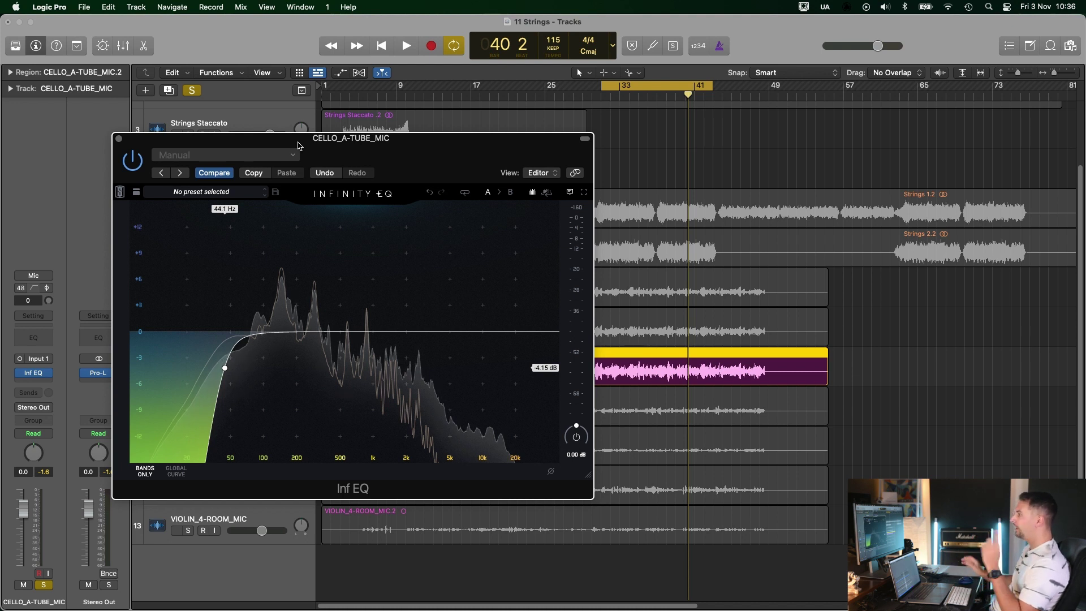
{"action": "left_click_drag", "start_coordinate": [348, 147], "coordinate": [636, 149]}
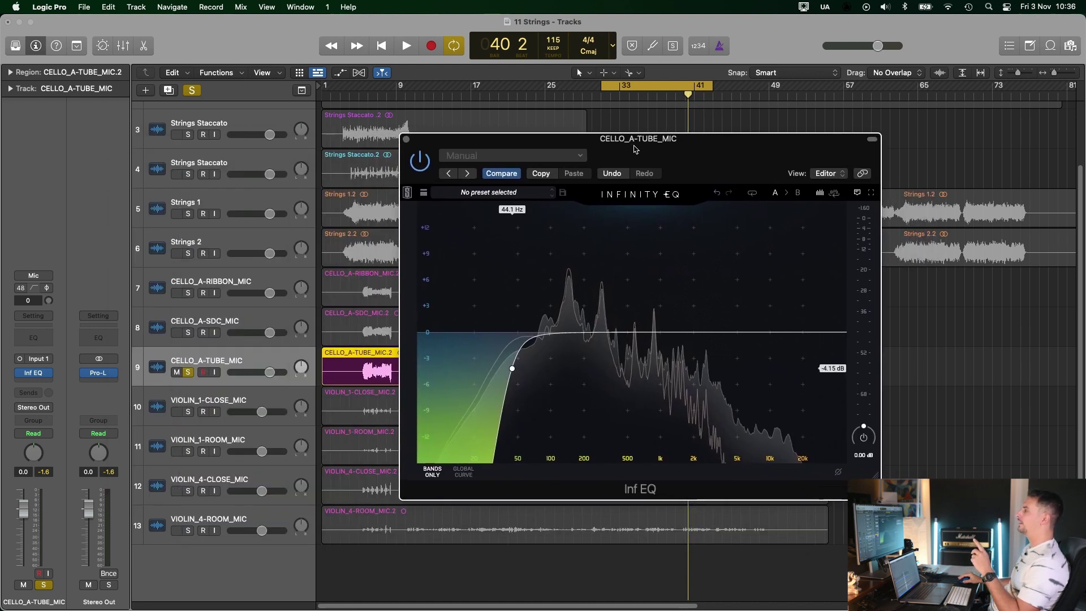
{"action": "left_click", "coordinate": [405, 139]}
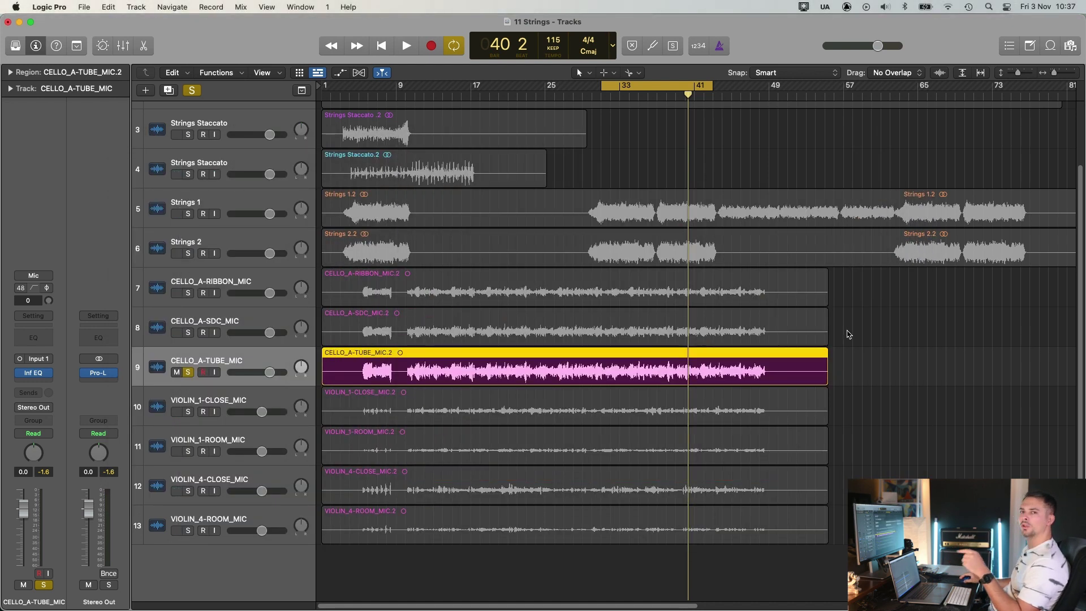
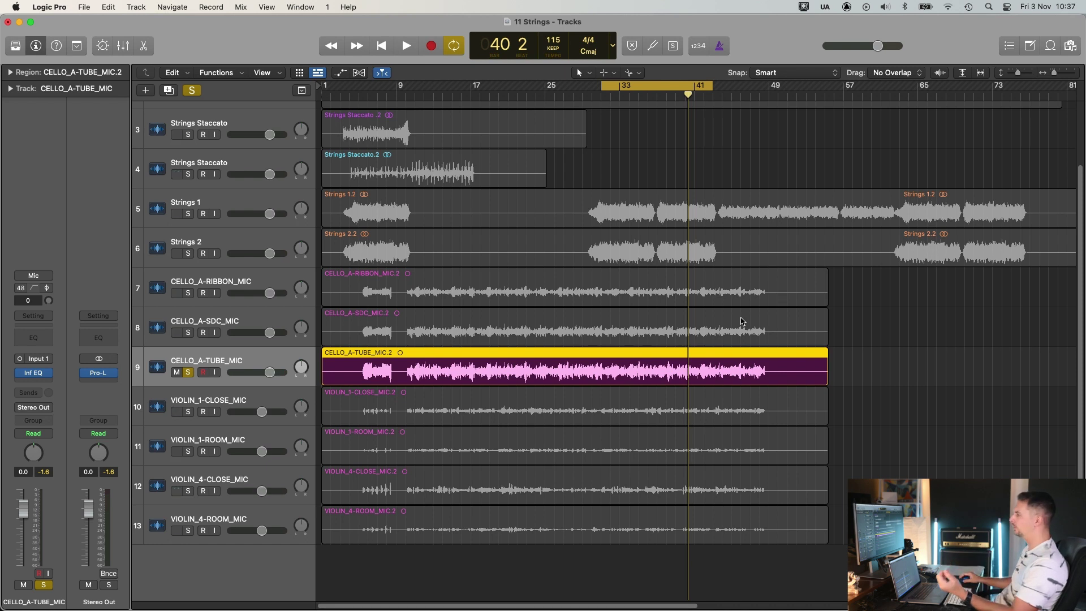
Step: Reselect CELLO_A-TUBE_MIC, reopen its Infinity EQ and play the loop
{"action": "left_click", "coordinate": [266, 321]}
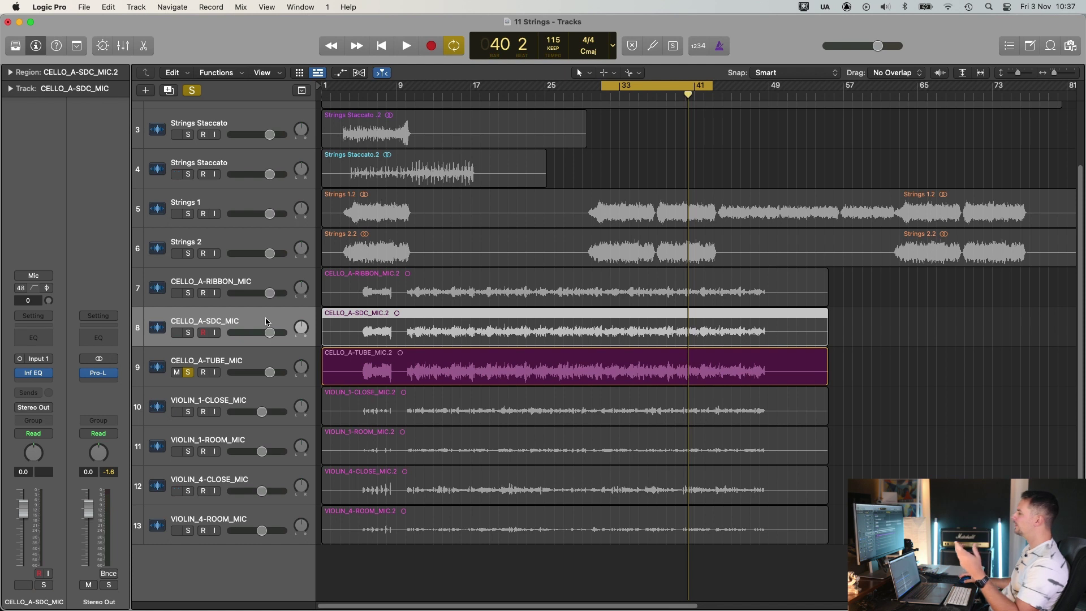
{"action": "left_click", "coordinate": [256, 360]}
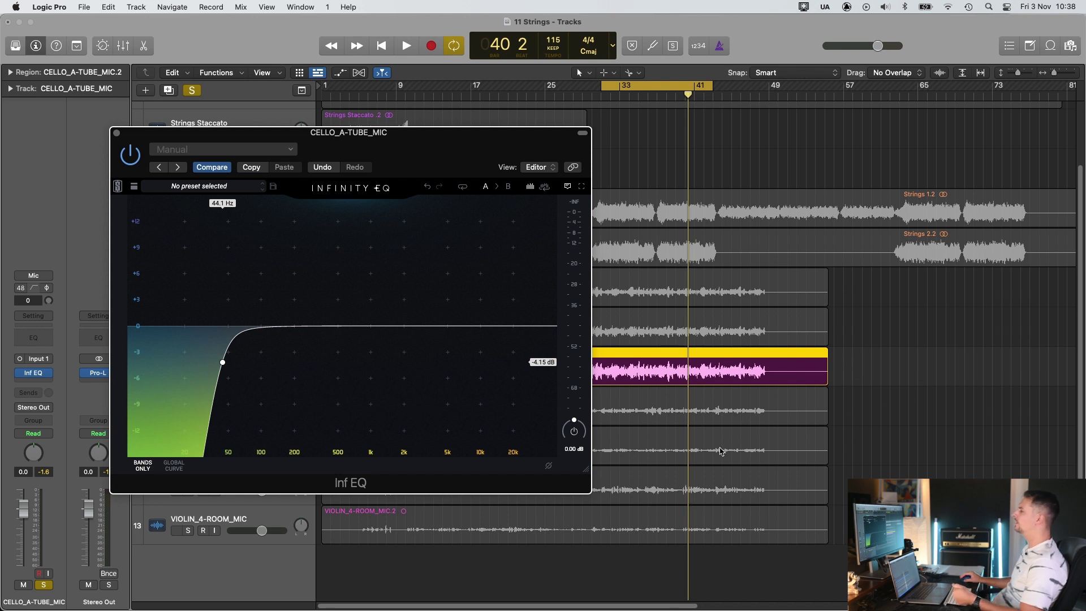
{"action": "left_click_drag", "start_coordinate": [451, 145], "coordinate": [451, 134]}
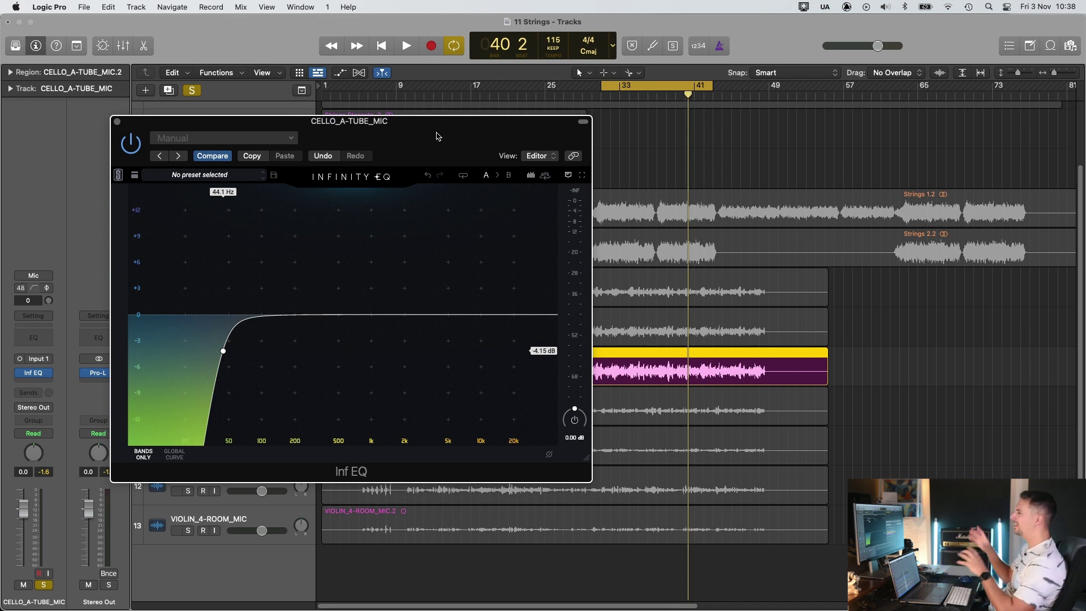
{"action": "left_click_drag", "start_coordinate": [436, 136], "coordinate": [441, 135]}
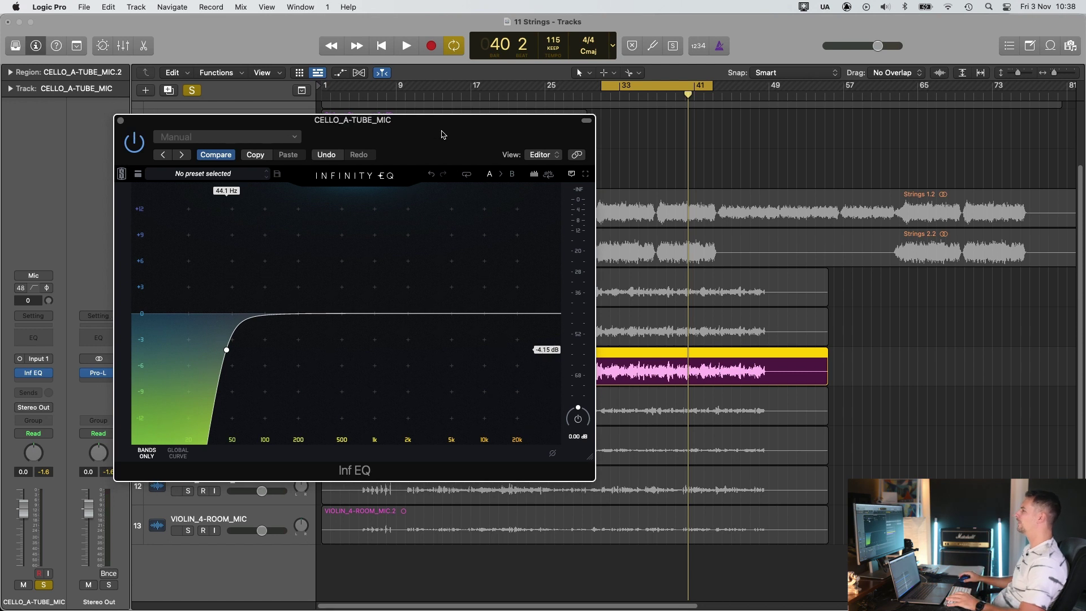
{"action": "key", "text": "space"}
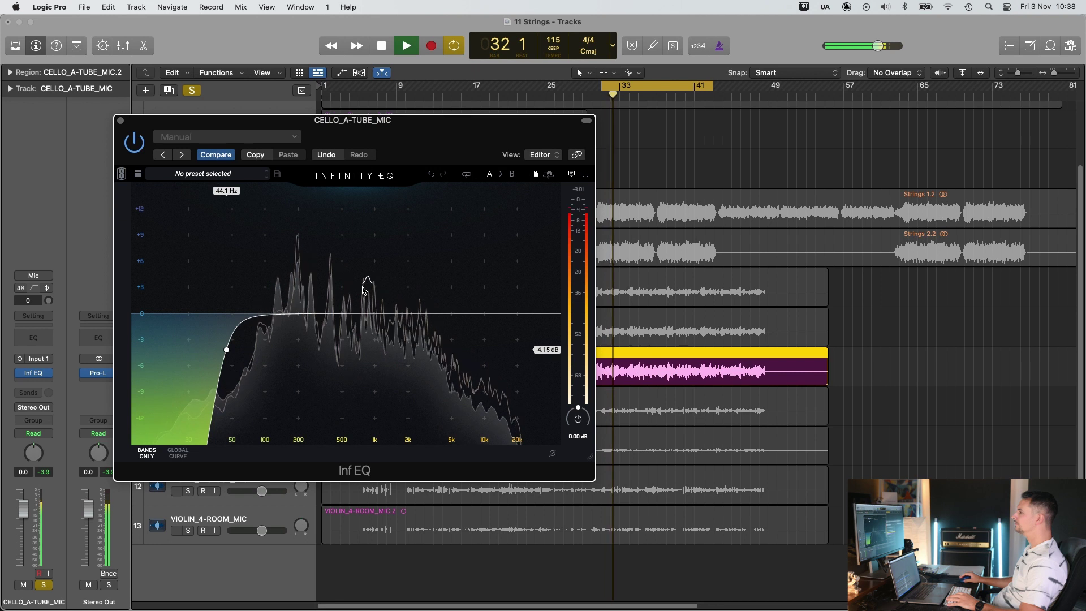
Step: Cut the tube mic around 400 Hz and boost it about 2.40 dB at 3.84 kHz, stopping playback after listening
{"action": "left_click_drag", "start_coordinate": [363, 291], "coordinate": [329, 345]}
{"action": "mouse_move", "coordinate": [422, 293]}
{"action": "left_mouse_down"}
{"action": "mouse_move", "coordinate": [439, 280]}
{"action": "mouse_move", "coordinate": [438, 293]}
{"action": "left_mouse_up"}
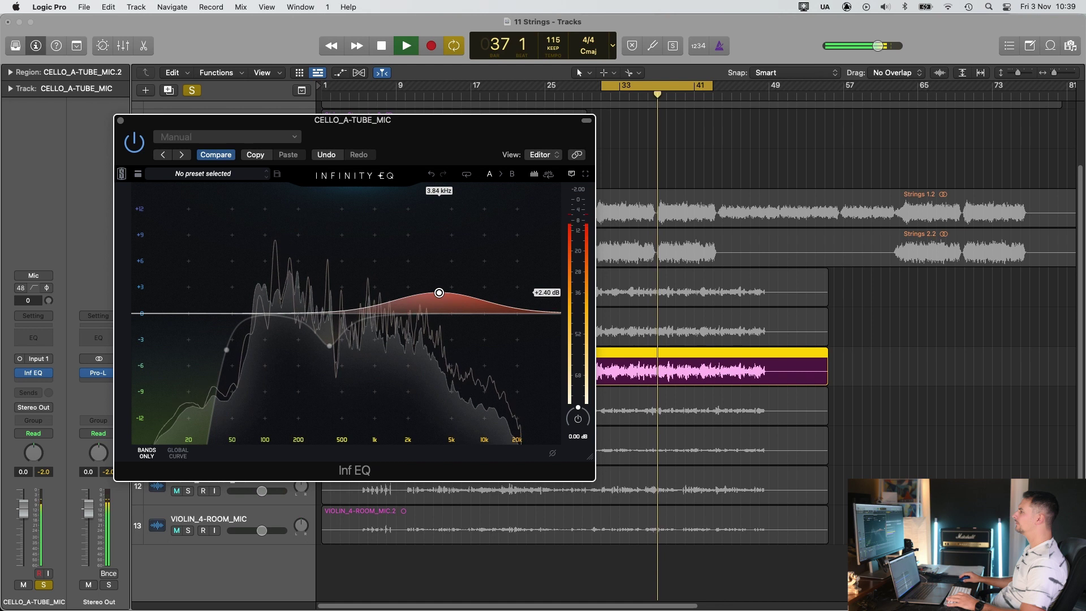
{"action": "left_click_drag", "start_coordinate": [405, 145], "coordinate": [486, 223]}
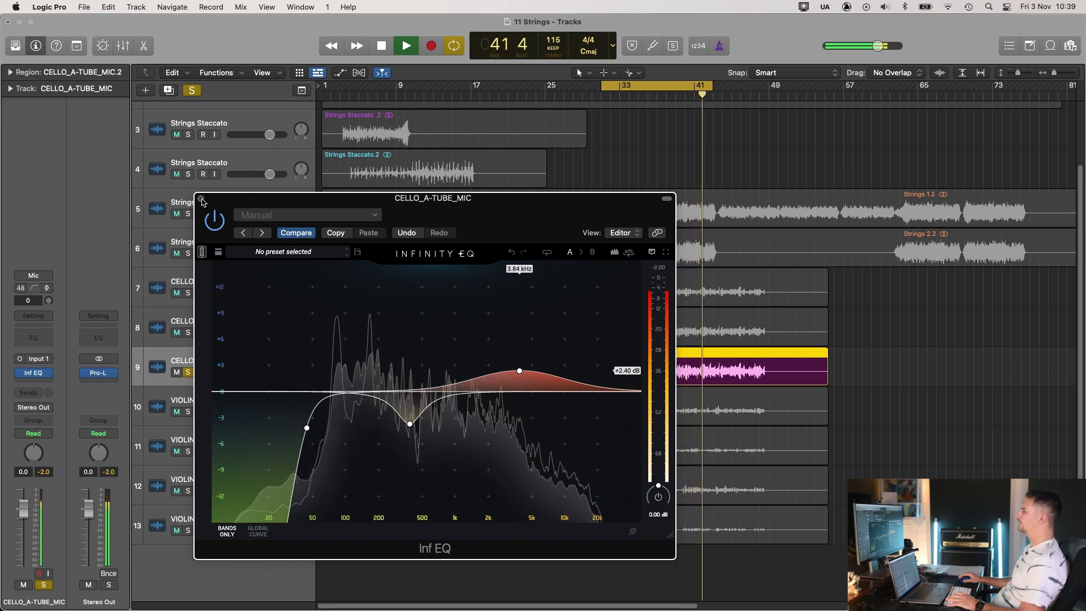
{"action": "key", "text": "space"}
Step: Insert a mono FabFilter Pro-MB after the Infinity EQ on CELLO_A-TUBE_MIC
{"action": "left_click_drag", "start_coordinate": [469, 202], "coordinate": [621, 182]}
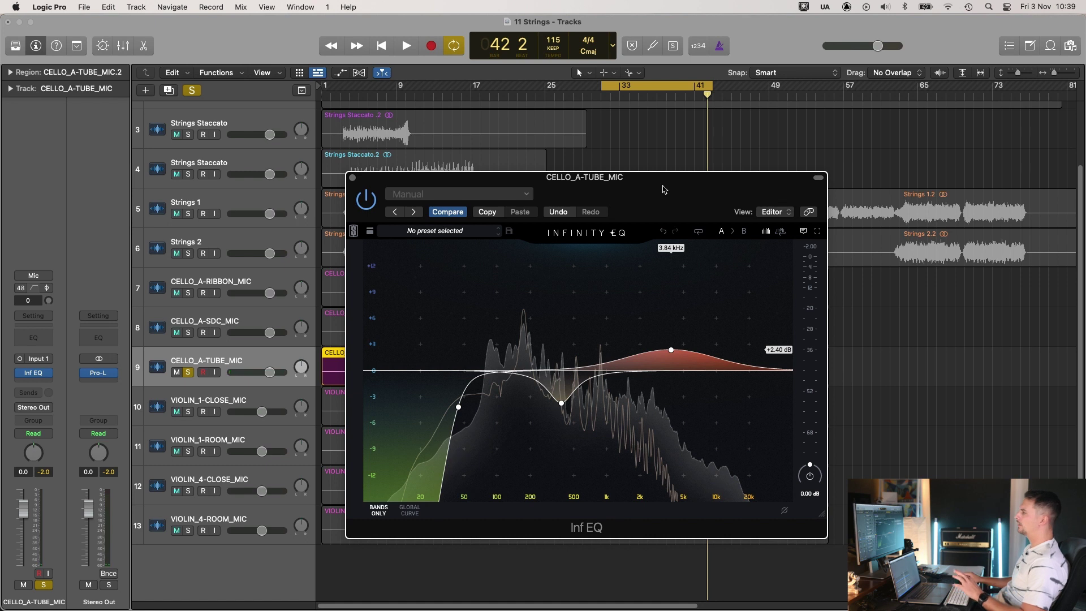
{"action": "left_click_drag", "start_coordinate": [651, 190], "coordinate": [663, 189]}
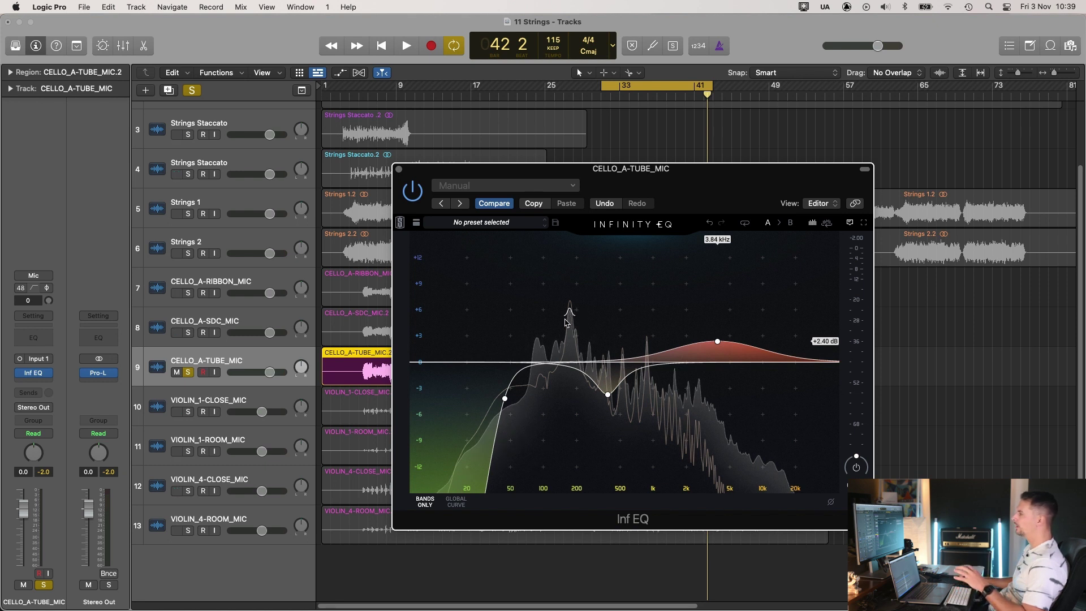
{"action": "left_click", "coordinate": [39, 376]}
{"action": "mouse_move", "coordinate": [57, 598]}
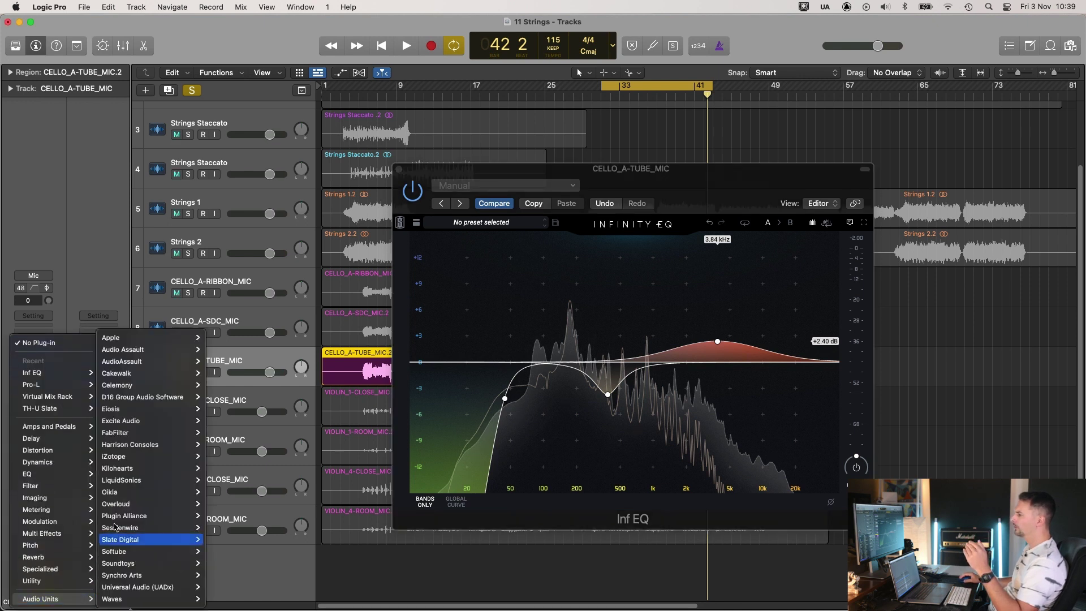
{"action": "mouse_move", "coordinate": [164, 432]}
{"action": "mouse_move", "coordinate": [252, 481]}
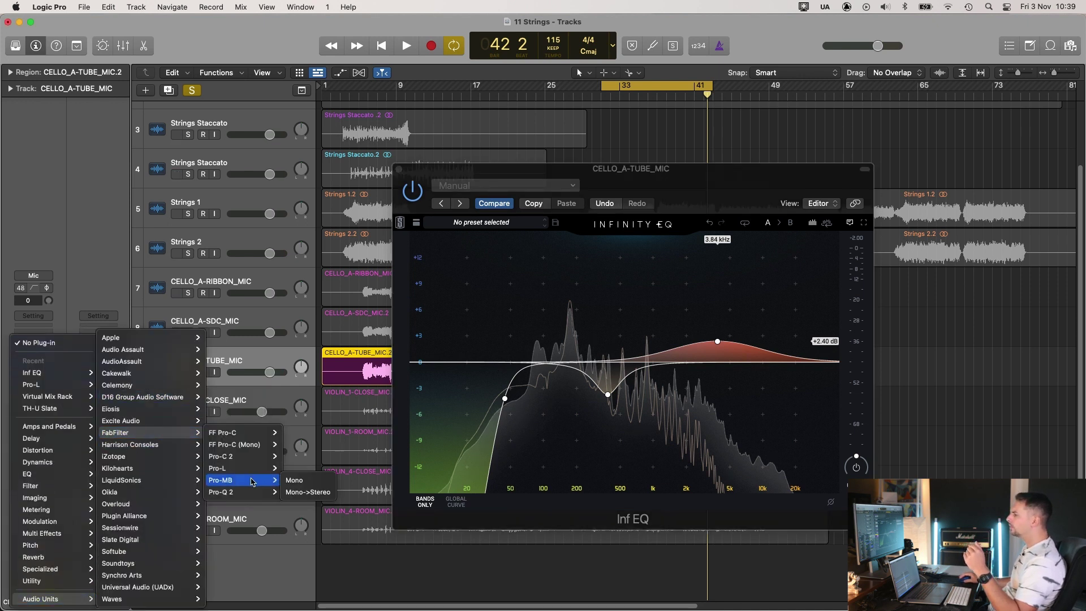
{"action": "left_click", "coordinate": [294, 479]}
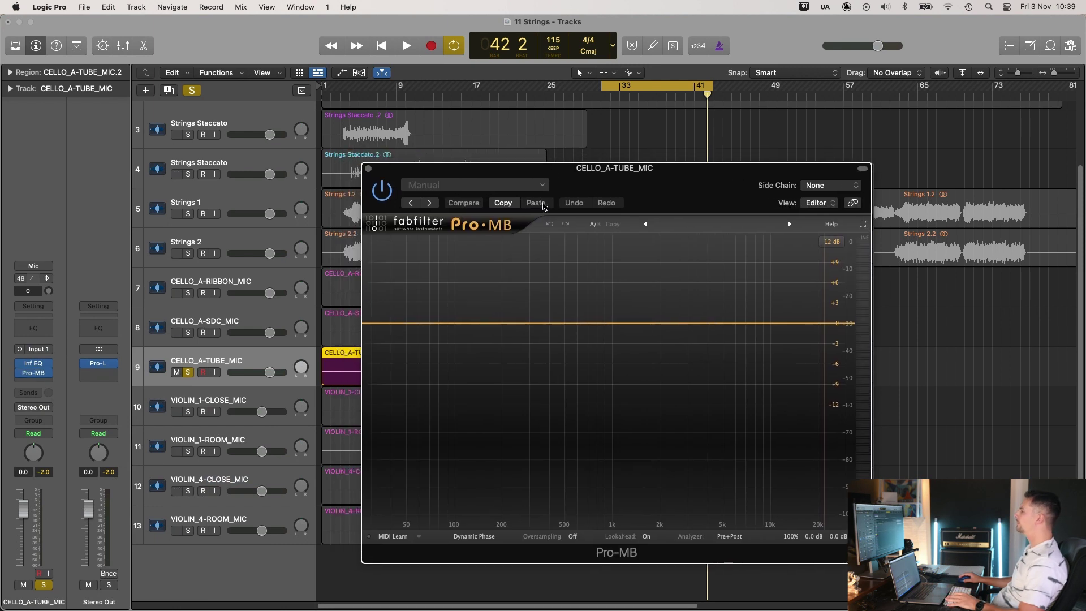
Step: While the loop plays, add a Pro-MB compression band covering everything below about 600 Hz, adjust its threshold by ear, and stop playback
{"action": "key", "text": "space"}
{"action": "left_click", "coordinate": [527, 323]}
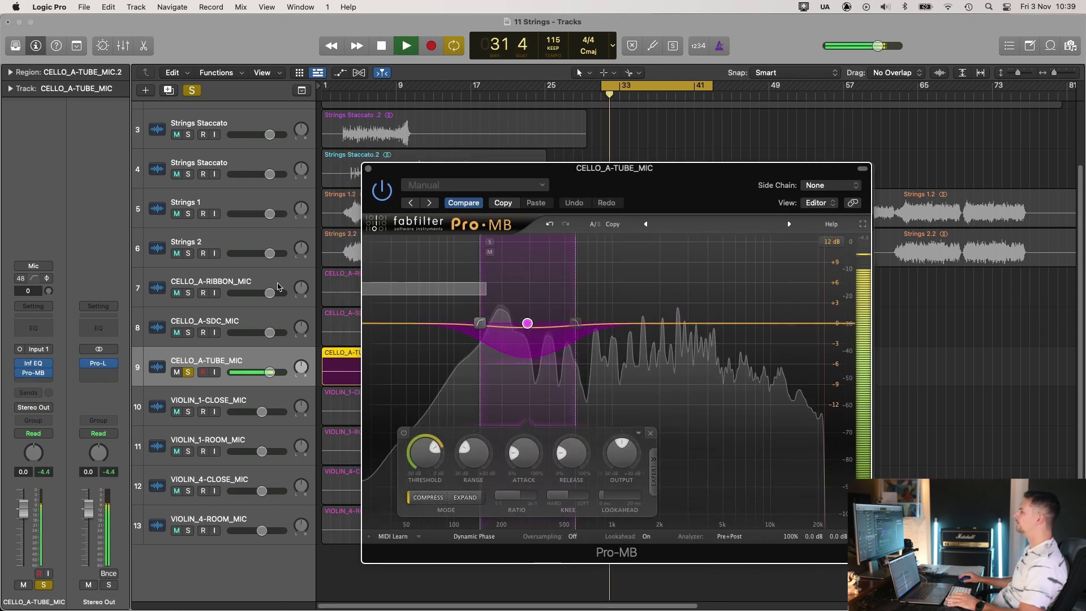
{"action": "left_click_drag", "start_coordinate": [527, 322], "coordinate": [469, 323]}
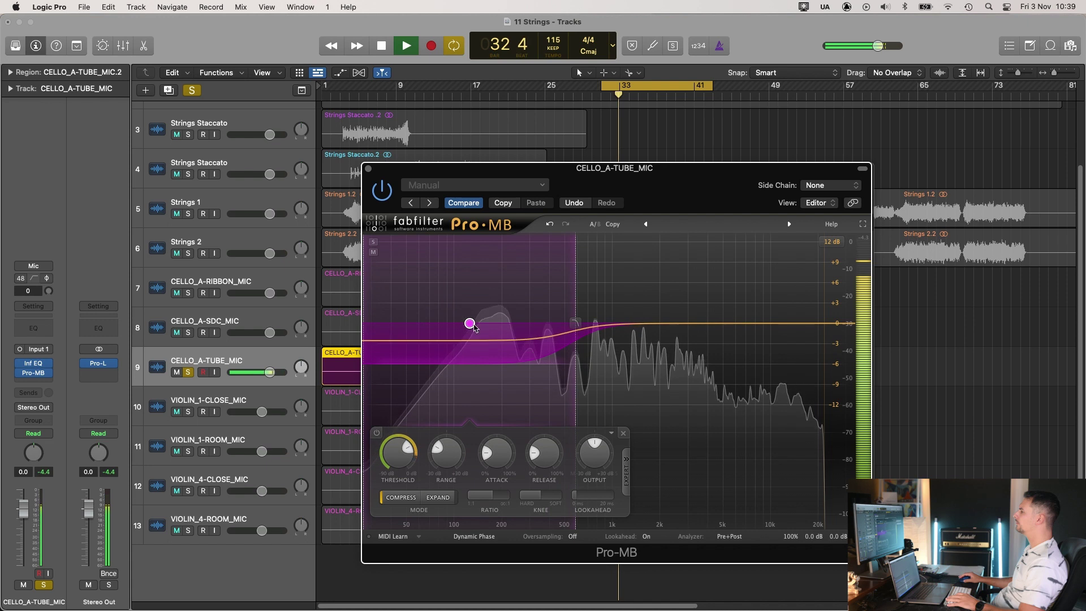
{"action": "left_click_drag", "start_coordinate": [402, 452], "coordinate": [416, 462]}
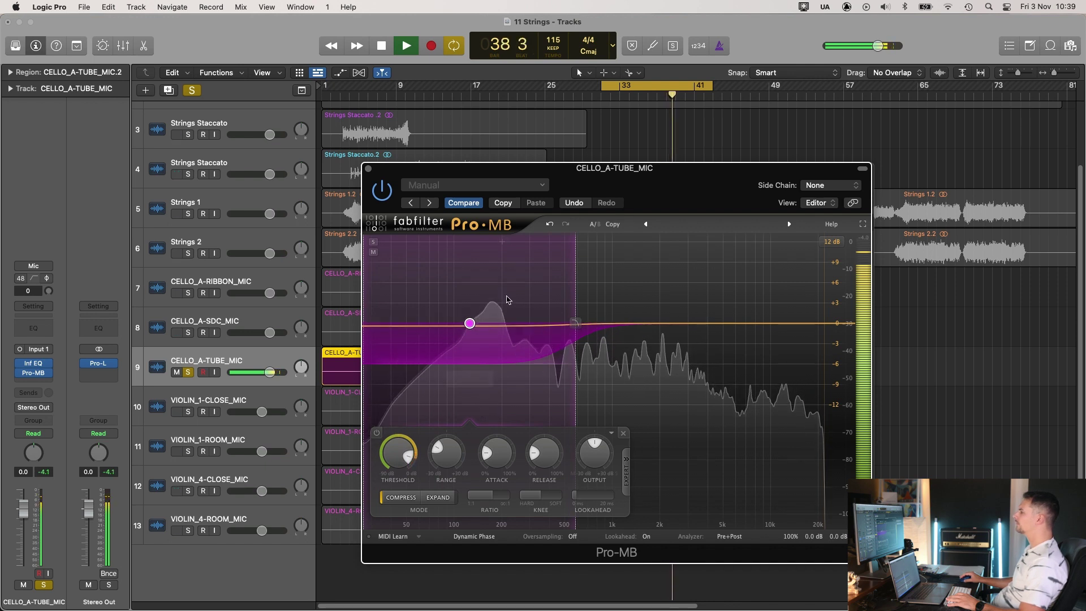
{"action": "left_click_drag", "start_coordinate": [412, 460], "coordinate": [414, 462]}
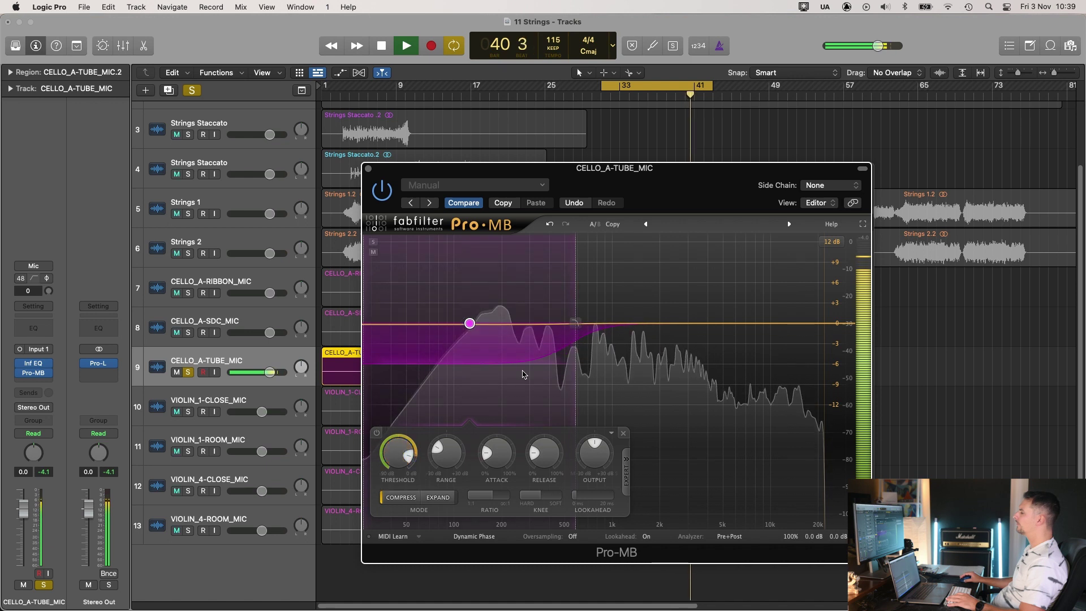
{"action": "key", "text": "space"}
{"action": "mouse_move", "coordinate": [437, 453]}
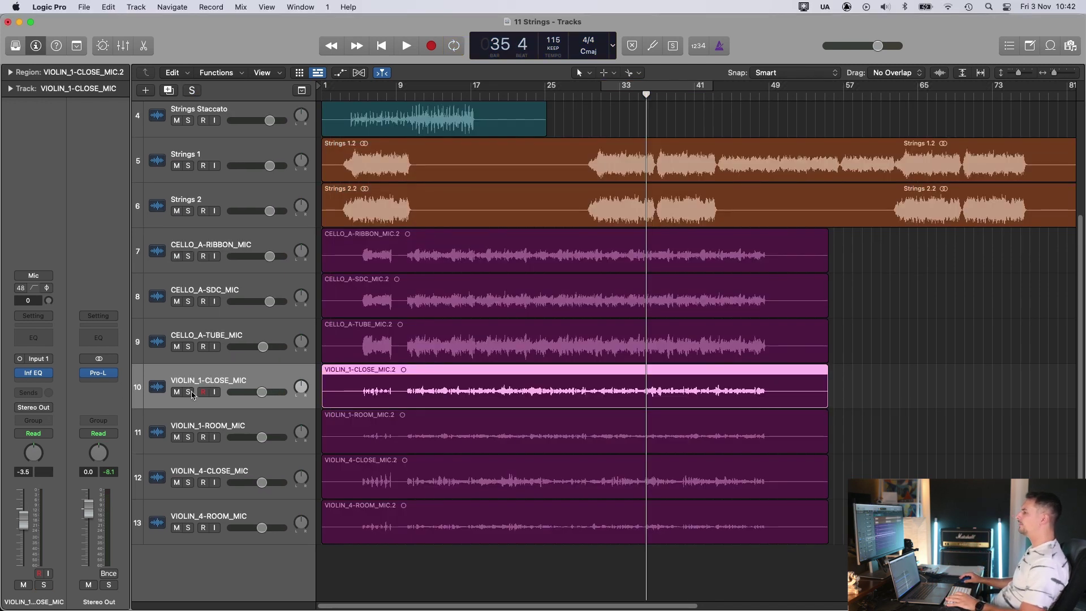
Step: Play VIOLIN_1-CLOSE_MIC soloed, compare it with VIOLIN_1-ROOM_MIC, return to the close mic and stop playback
{"action": "left_click", "coordinate": [191, 393]}
{"action": "key", "text": "space"}
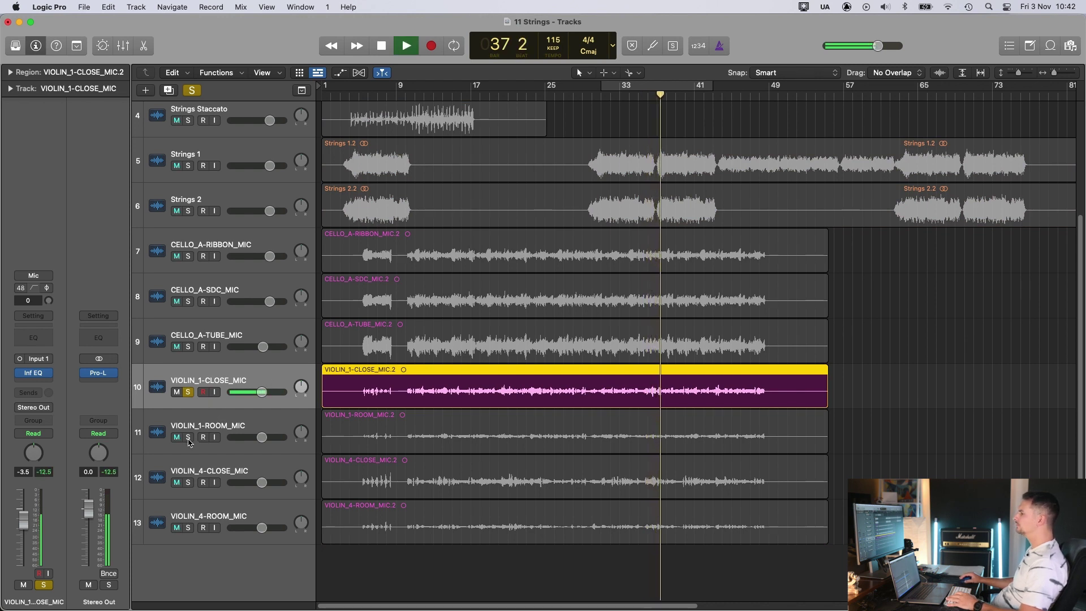
{"action": "left_click", "coordinate": [208, 427]}
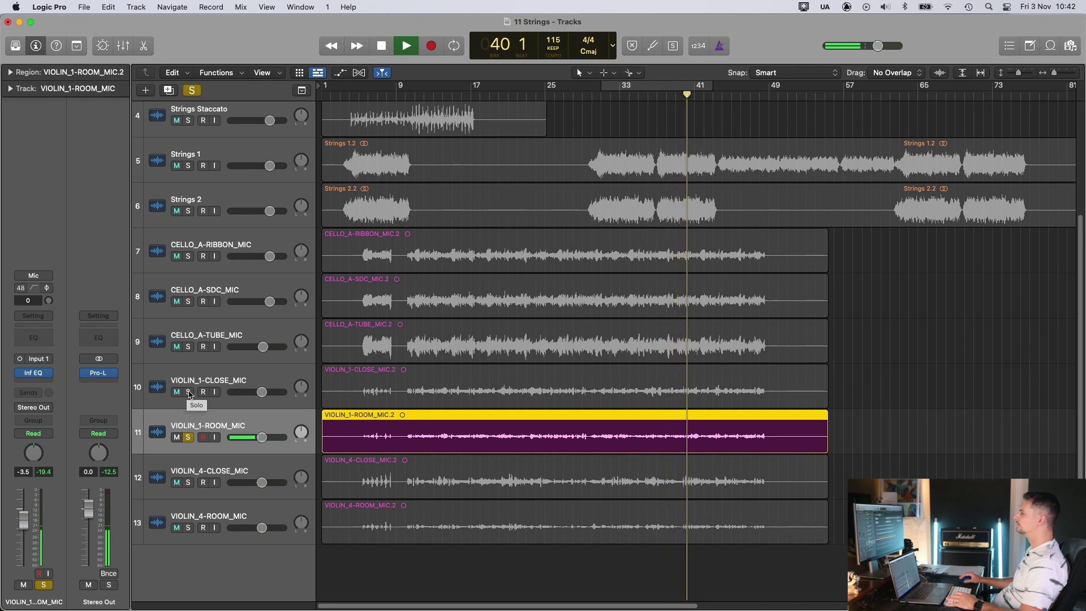
{"action": "left_click", "coordinate": [190, 392]}
{"action": "left_click", "coordinate": [261, 383]}
{"action": "key", "text": "space"}
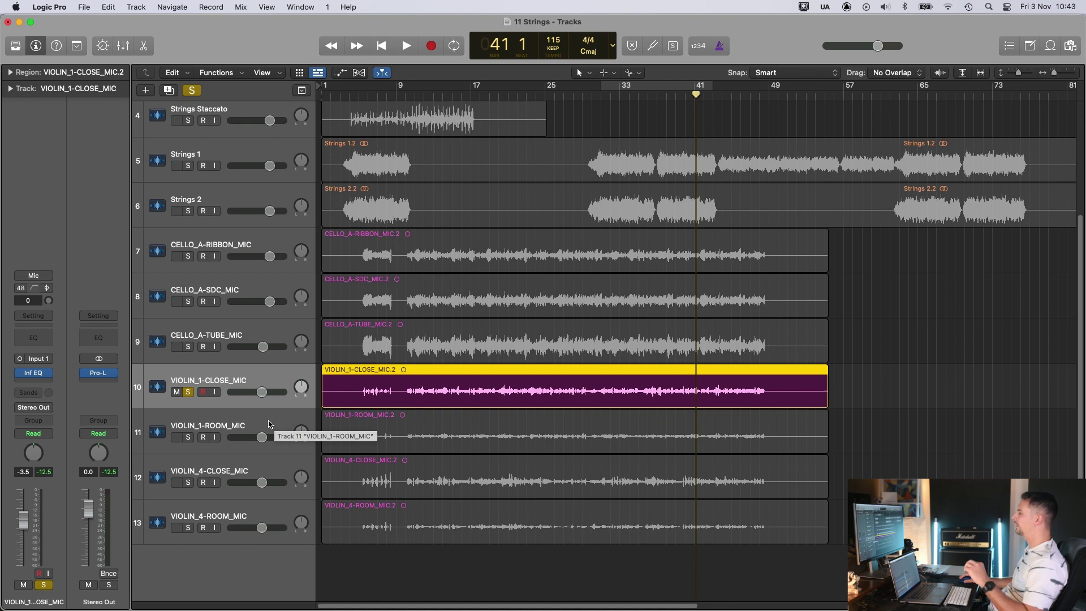
{"action": "left_click", "coordinate": [269, 424]}
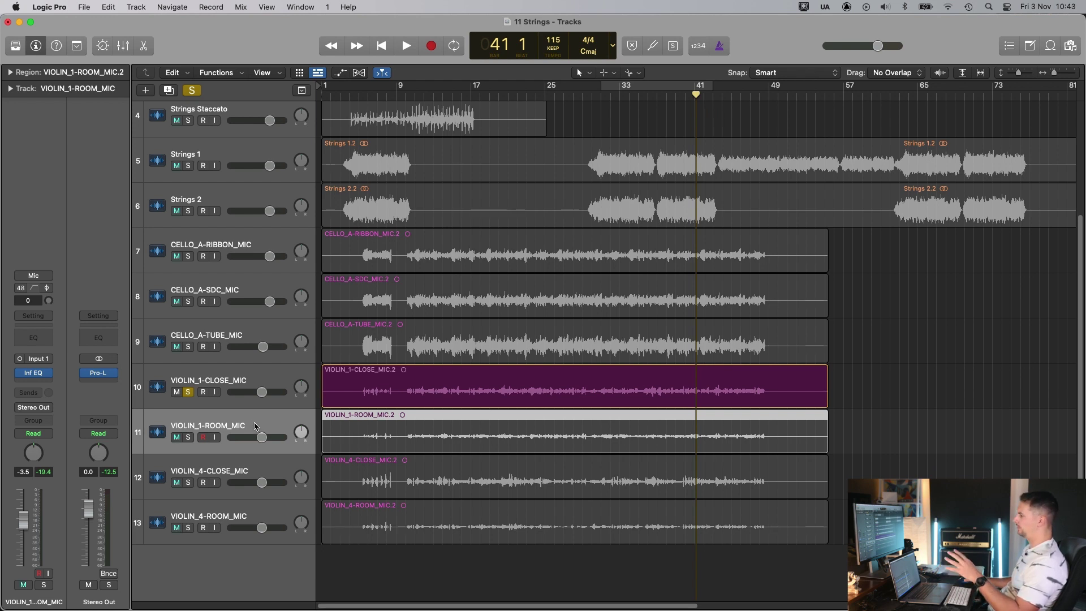
{"action": "key", "text": "Delete"}
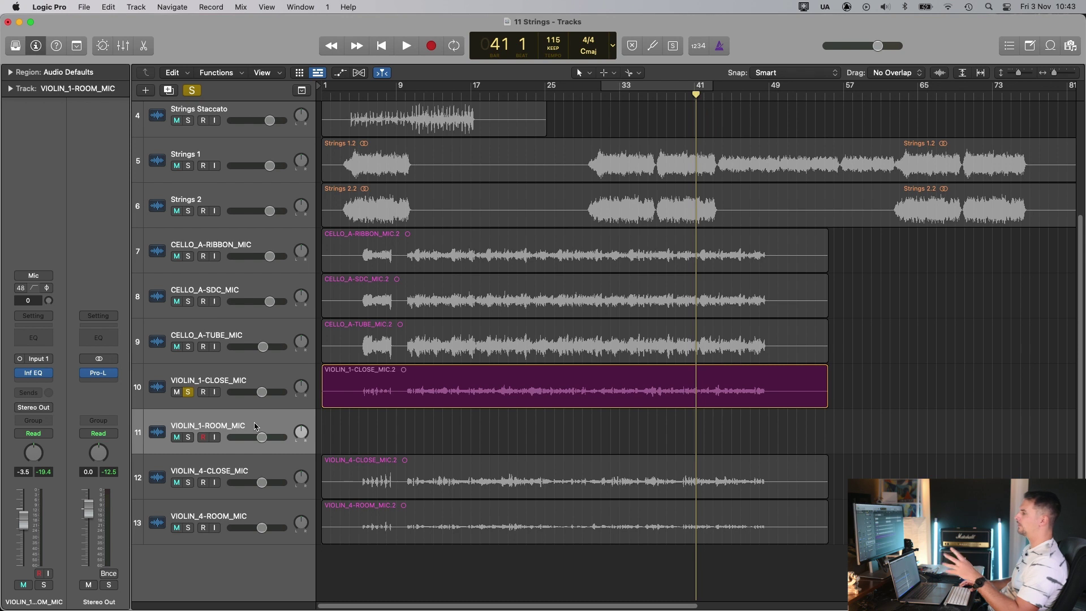
{"action": "left_click", "coordinate": [250, 382]}
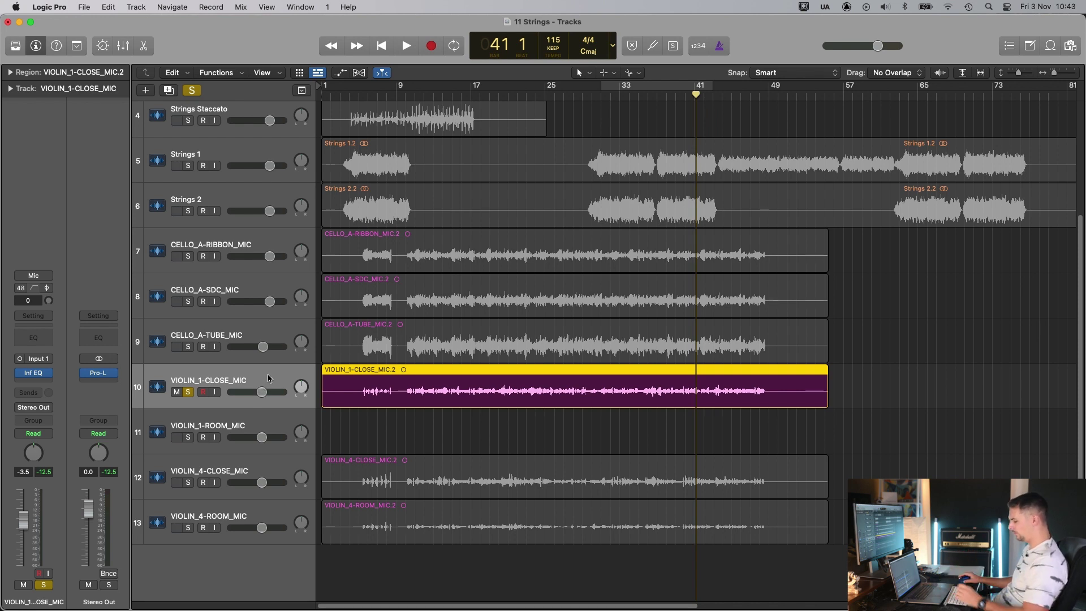
{"action": "key", "text": "super+z"}
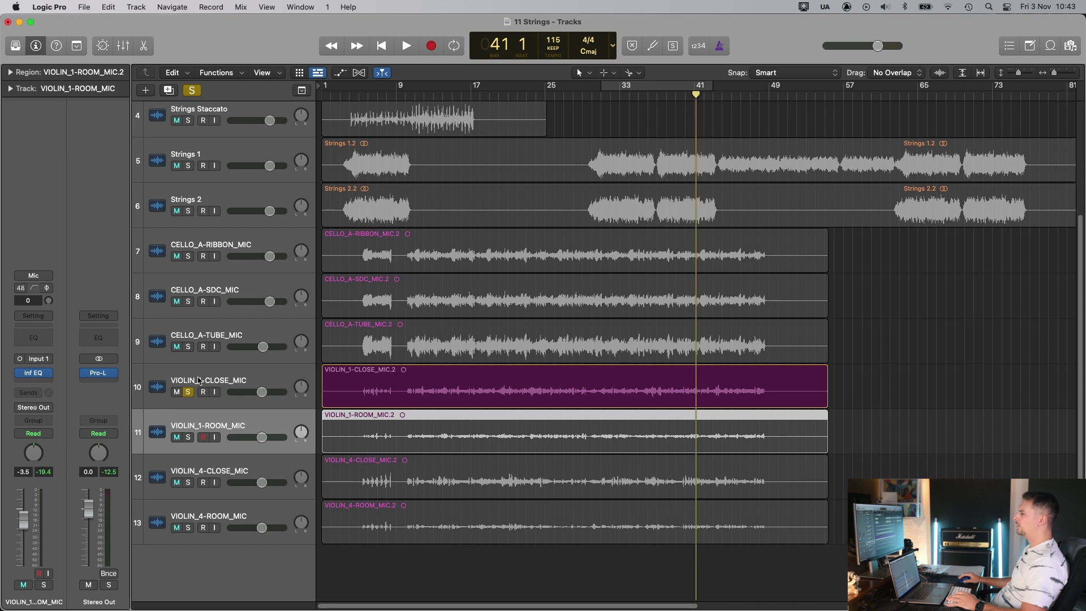
Step: Select VIOLIN_1-CLOSE_MIC, turn on cycle playback, play the loop and open the track's Infinity EQ
{"action": "left_click", "coordinate": [250, 377]}
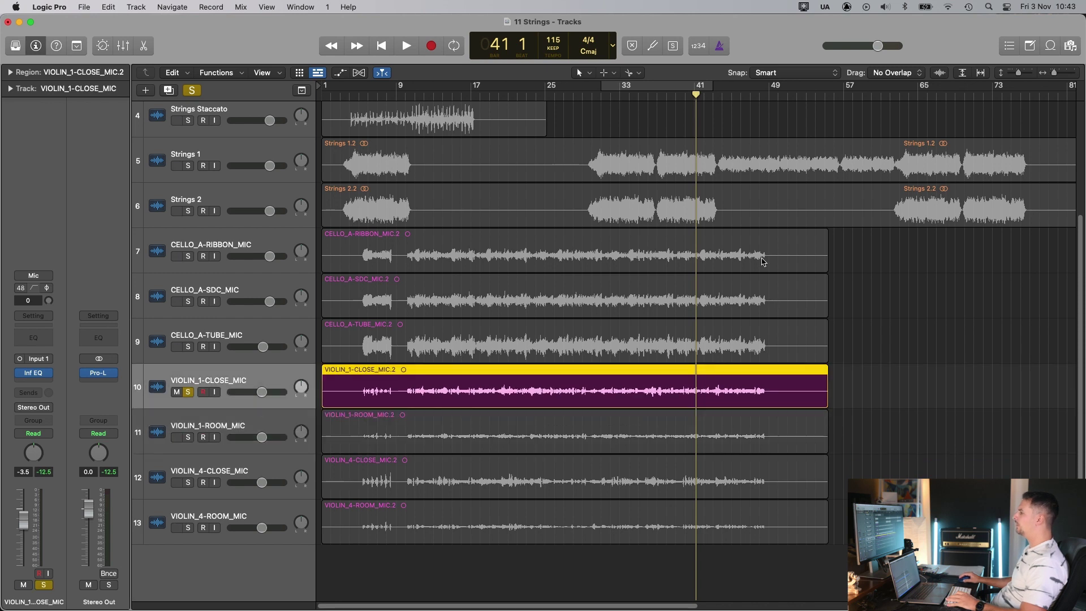
{"action": "left_click", "coordinate": [673, 92]}
{"action": "key", "text": "space"}
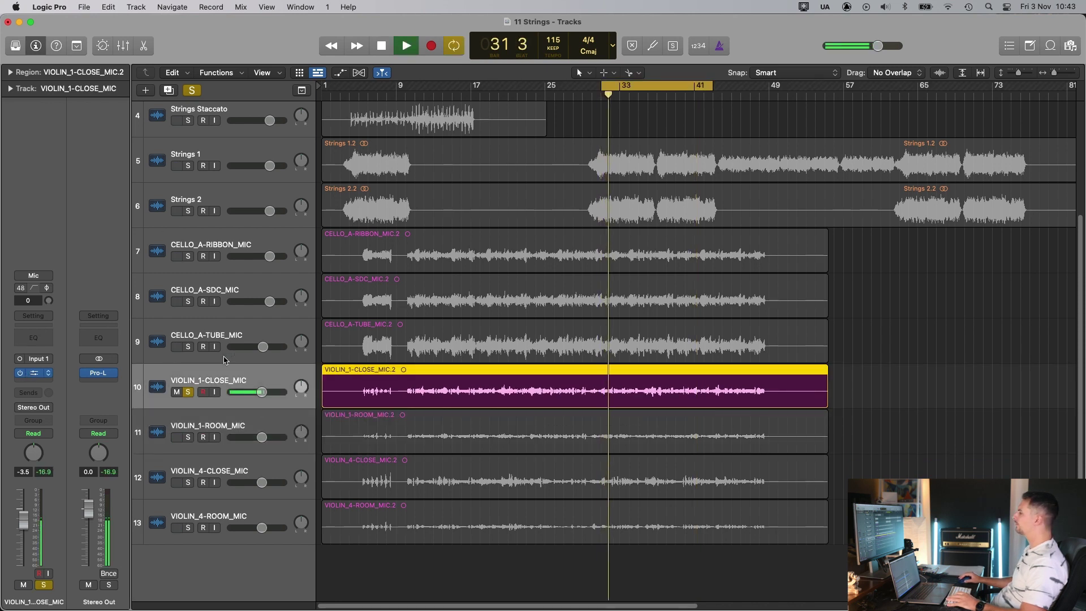
{"action": "left_click_drag", "start_coordinate": [645, 169], "coordinate": [572, 164]}
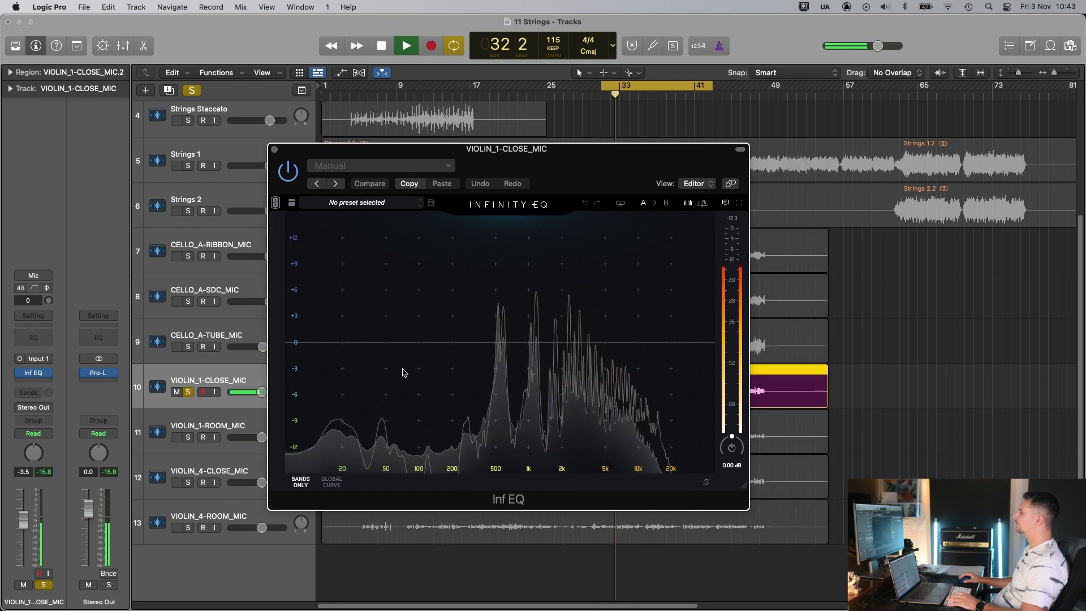
Step: Add a high-pass filter at 171 Hz to the VIOLIN_1-CLOSE_MIC EQ, removing the misplaced bell band at 143 Hz
{"action": "left_click", "coordinate": [437, 390]}
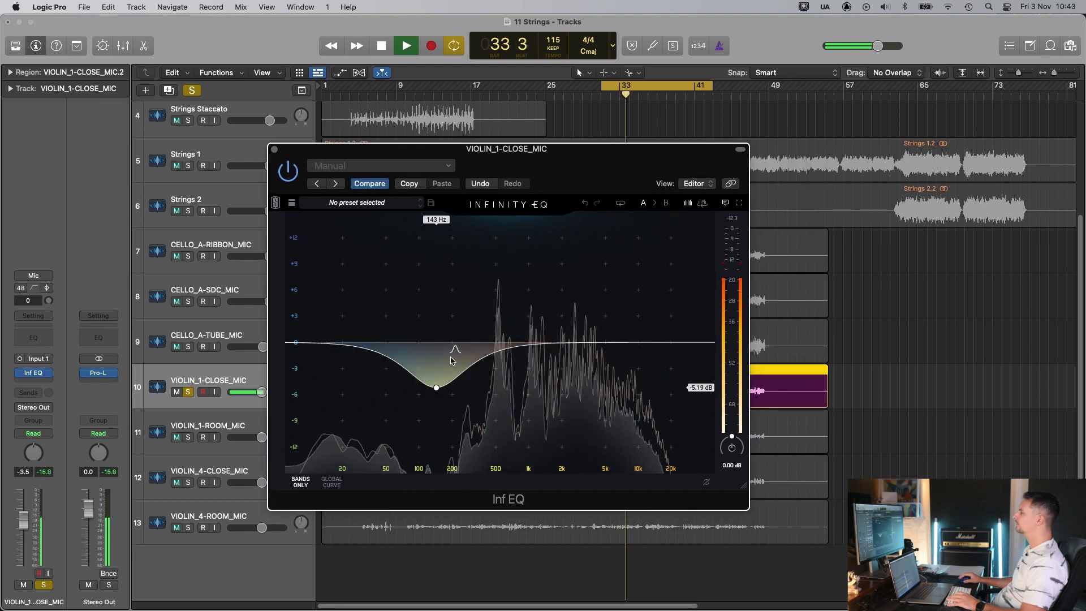
{"action": "double_click", "coordinate": [436, 387]}
{"action": "left_click_drag", "start_coordinate": [386, 384], "coordinate": [444, 372]}
{"action": "left_click_drag", "start_coordinate": [611, 169], "coordinate": [456, 160]}
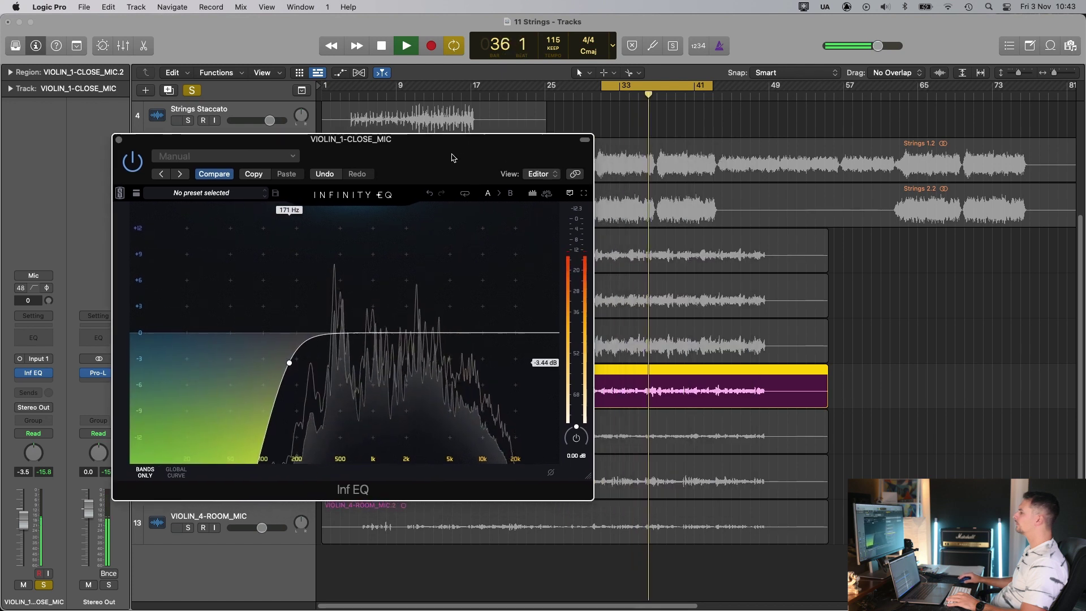
Step: Sweep a boosted bell through the violin's upper mids, and turn it into a 2.66 dB cut at 3.62 kHz
{"action": "double_click", "coordinate": [418, 315]}
{"action": "left_click_drag", "start_coordinate": [419, 315], "coordinate": [434, 256]}
{"action": "scroll", "coordinate": [419, 273], "scroll_direction": "down", "scroll_amount": 3}
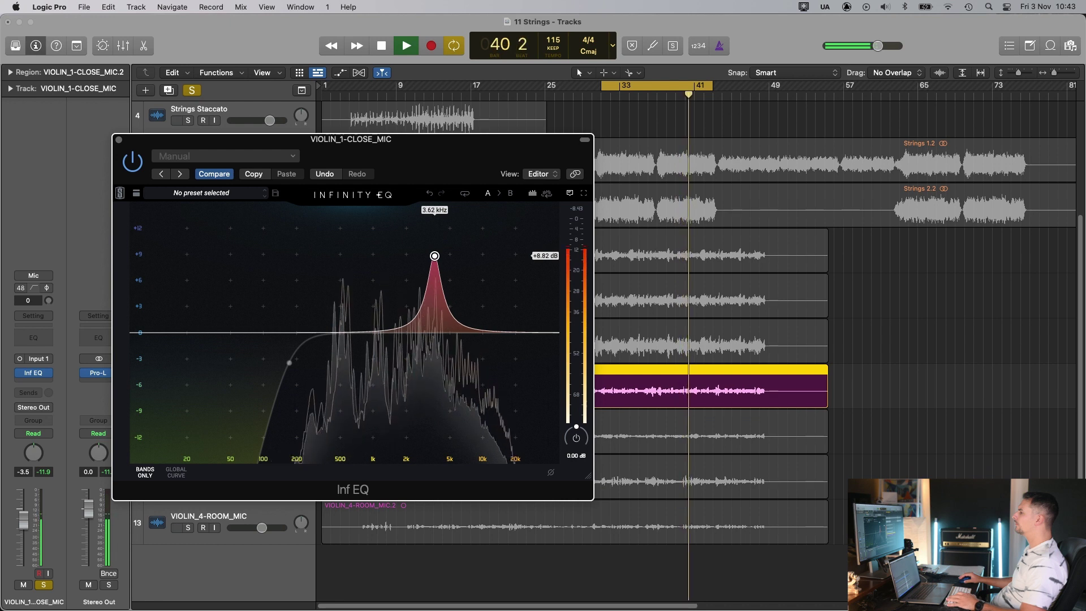
{"action": "left_click_drag", "start_coordinate": [434, 256], "coordinate": [435, 356]}
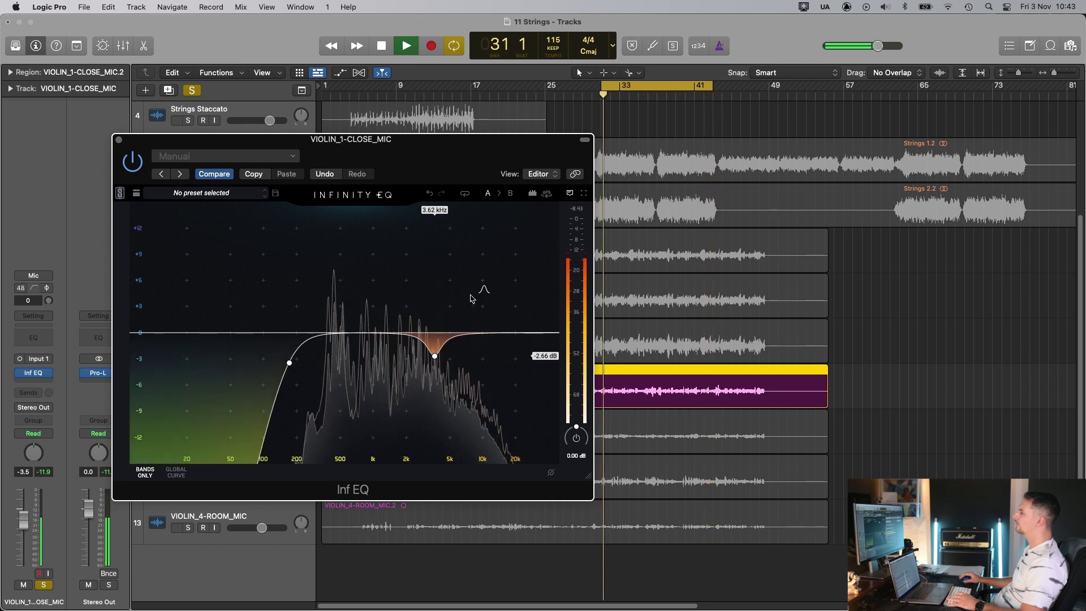
Step: Add a broad high-frequency boost around 12 kHz, move the bell cut to -3.76 dB at 2.63 kHz, and stop playback
{"action": "left_click_drag", "start_coordinate": [484, 304], "coordinate": [419, 365]}
{"action": "scroll", "coordinate": [419, 237], "scroll_direction": "up", "scroll_amount": 4}
{"action": "left_click_drag", "start_coordinate": [429, 162], "coordinate": [405, 157]}
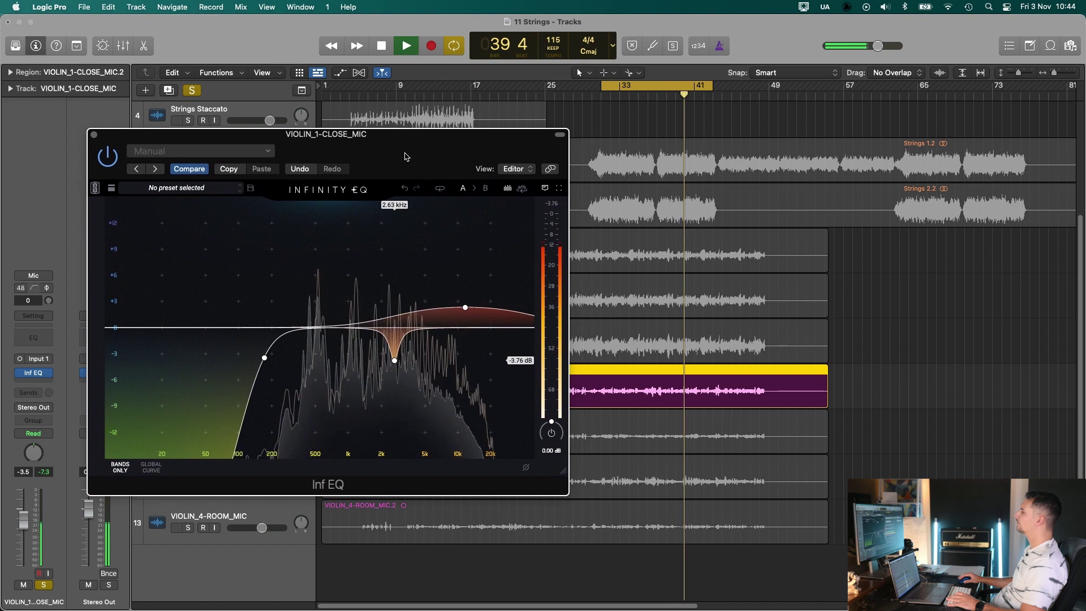
{"action": "key", "text": "space"}
Step: Review the bell cut, high-pass filter and broad high boost on the VIOLIN_1-CLOSE_MIC EQ
{"action": "left_click", "coordinate": [394, 360]}
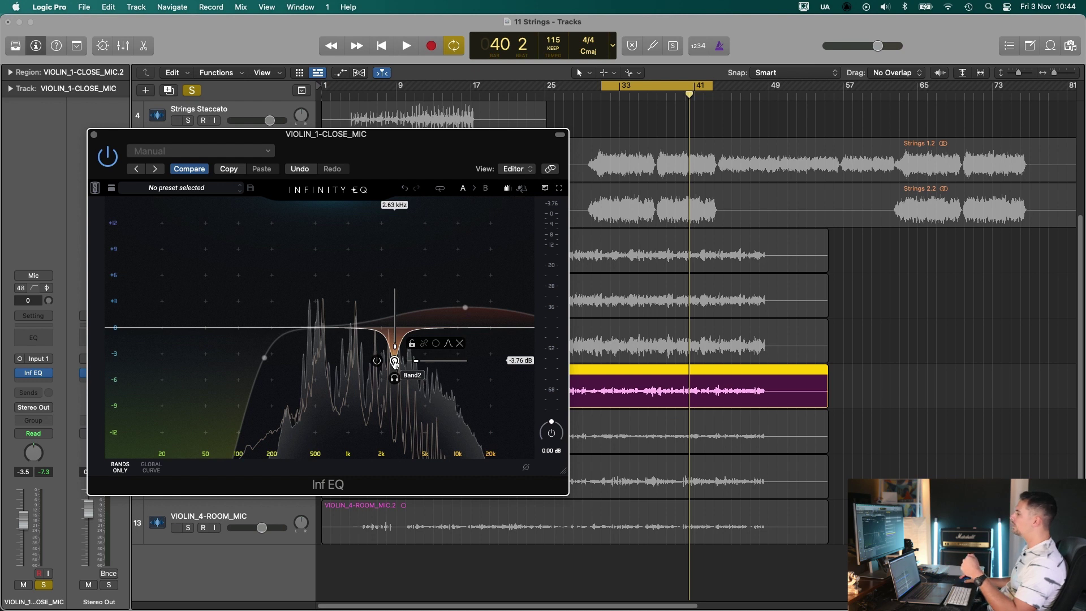
{"action": "left_click", "coordinate": [377, 406]}
{"action": "left_click", "coordinate": [394, 360]}
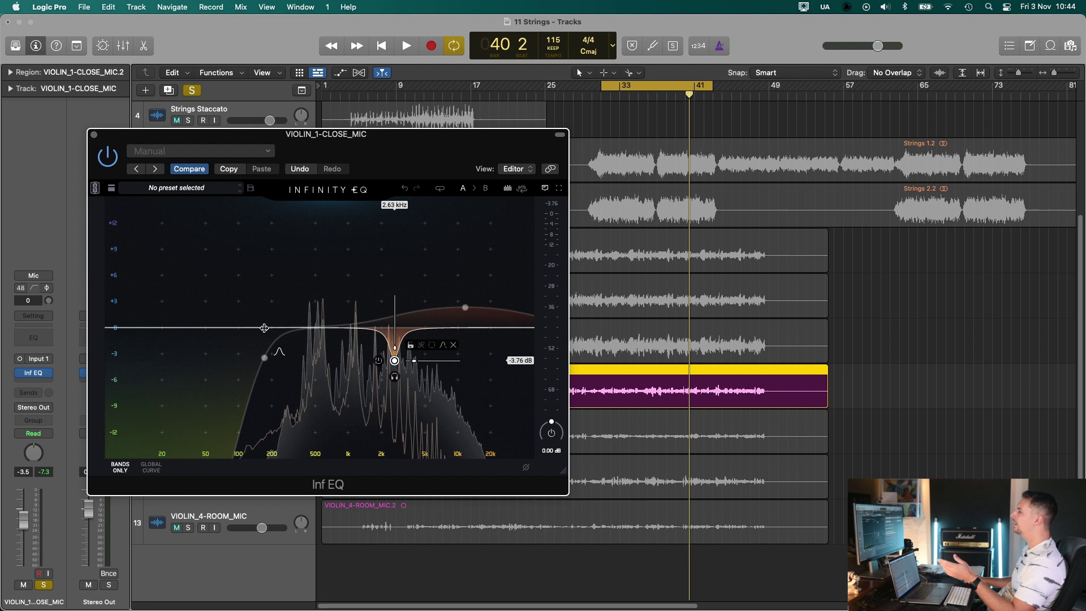
{"action": "left_click", "coordinate": [264, 357]}
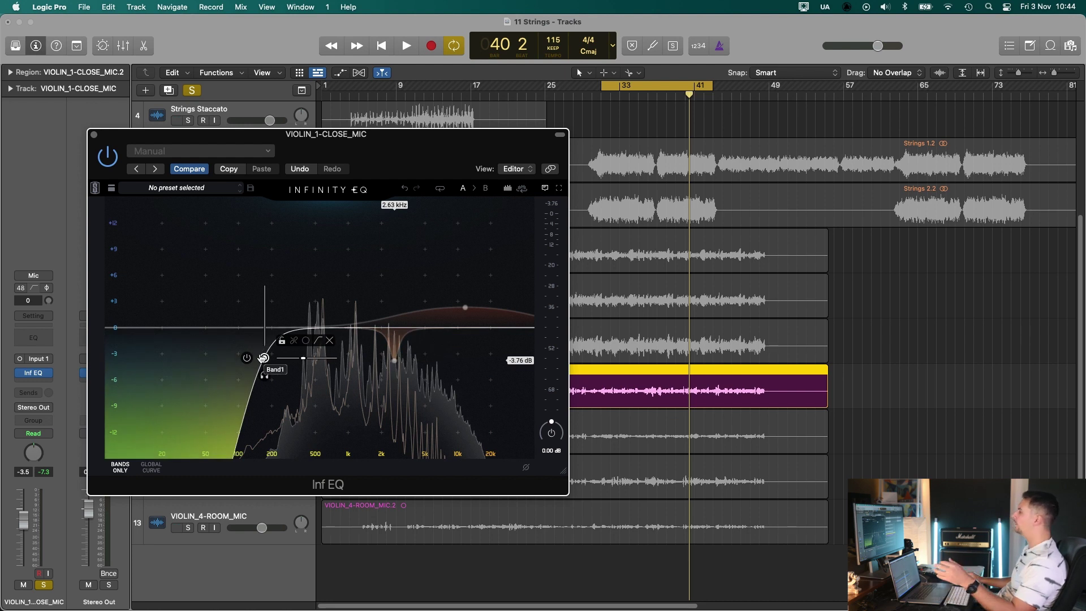
{"action": "left_click", "coordinate": [462, 295]}
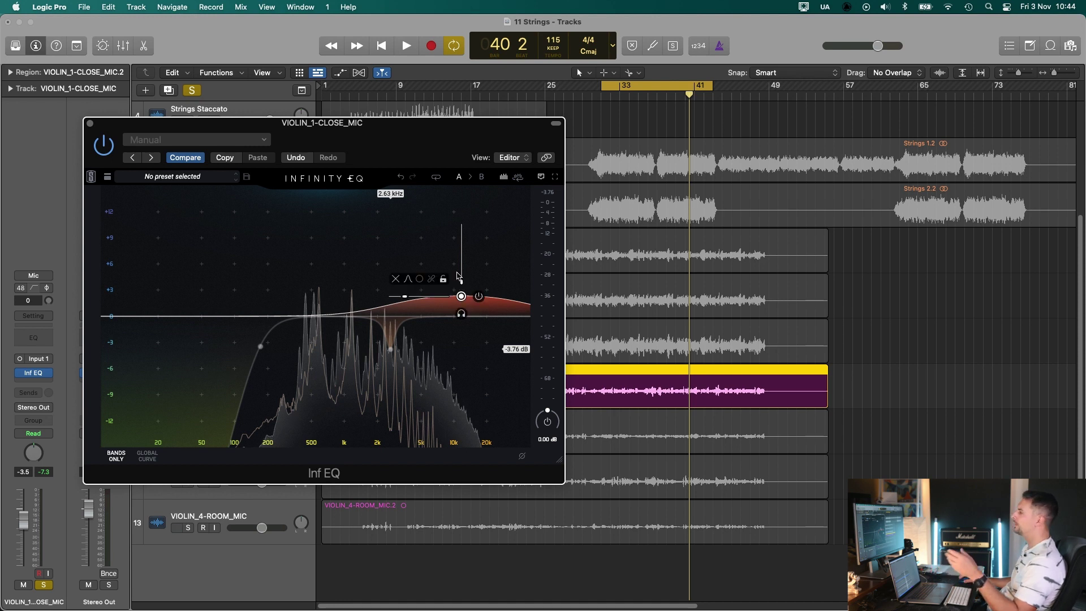
{"action": "left_click", "coordinate": [419, 246]}
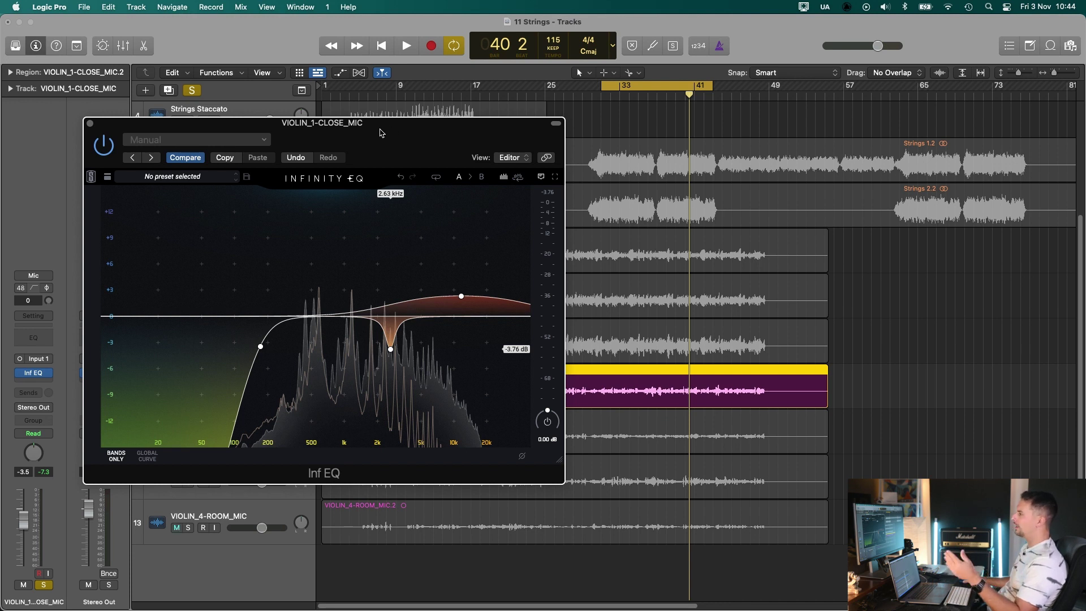
{"action": "left_click_drag", "start_coordinate": [380, 134], "coordinate": [431, 123]}
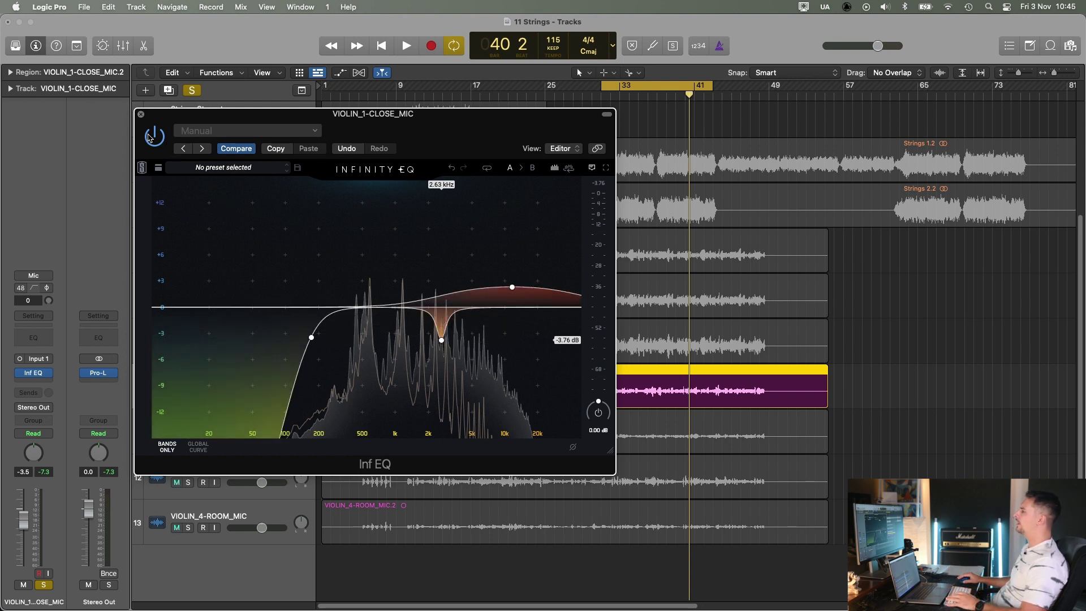
Step: Close the close mic's EQ, solo VIOLIN_1-ROOM_MIC alongside the close mic, select it and play the loop
{"action": "left_click", "coordinate": [141, 113]}
{"action": "left_click", "coordinate": [188, 437]}
{"action": "left_click", "coordinate": [273, 427]}
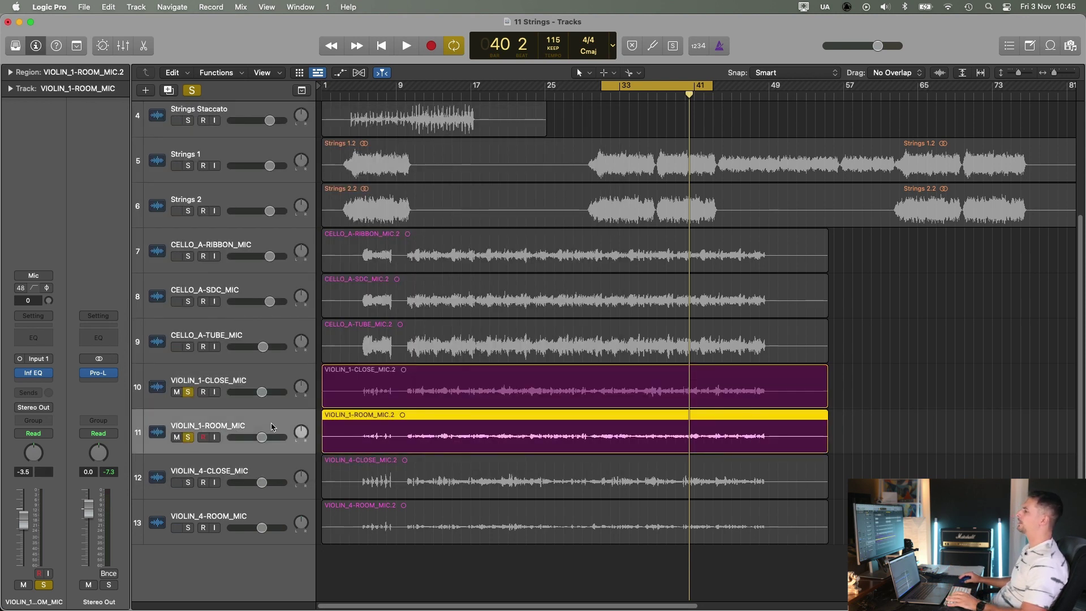
{"action": "key", "text": "space"}
Step: Audition the room mic's volume from silent to +6.0 dB, reset it to 0.0 dB, stop playback and open its Infinity EQ
{"action": "left_click_drag", "start_coordinate": [262, 437], "coordinate": [231, 437]}
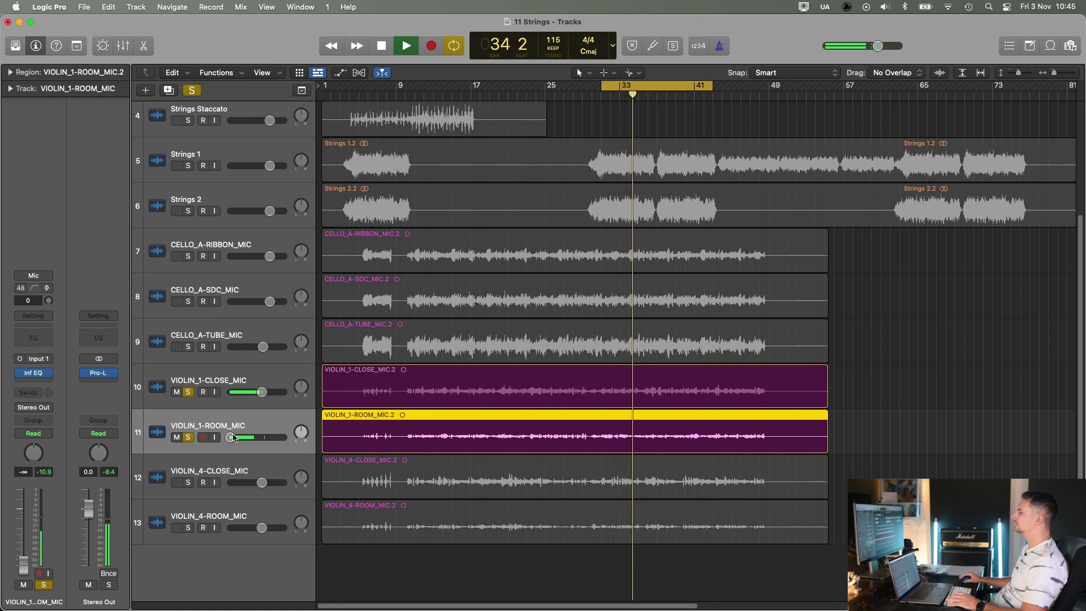
{"action": "left_click", "coordinate": [261, 429], "text": "alt"}
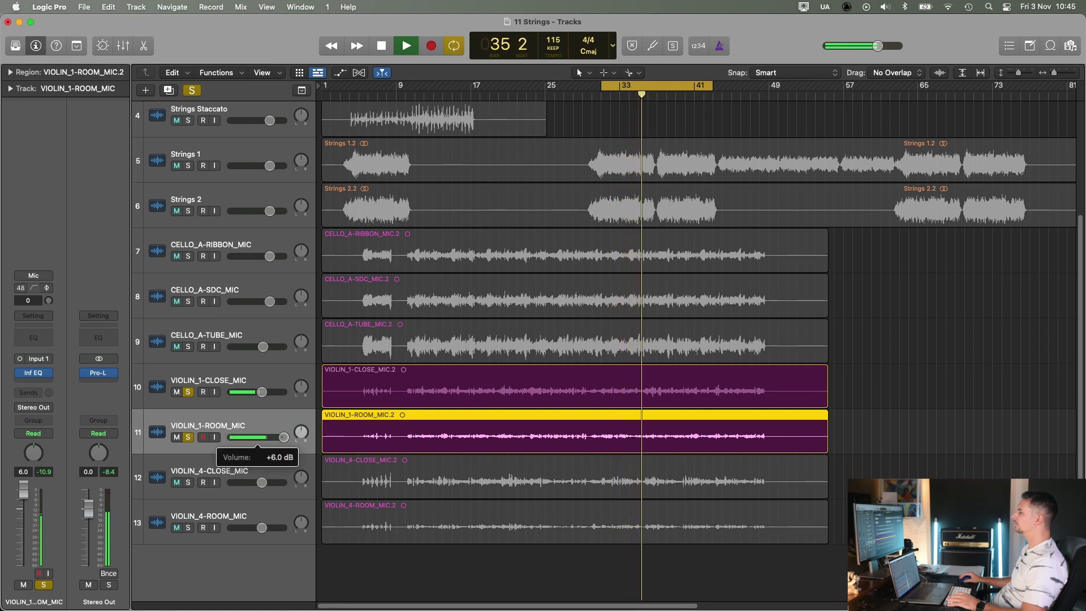
{"action": "key", "text": "space"}
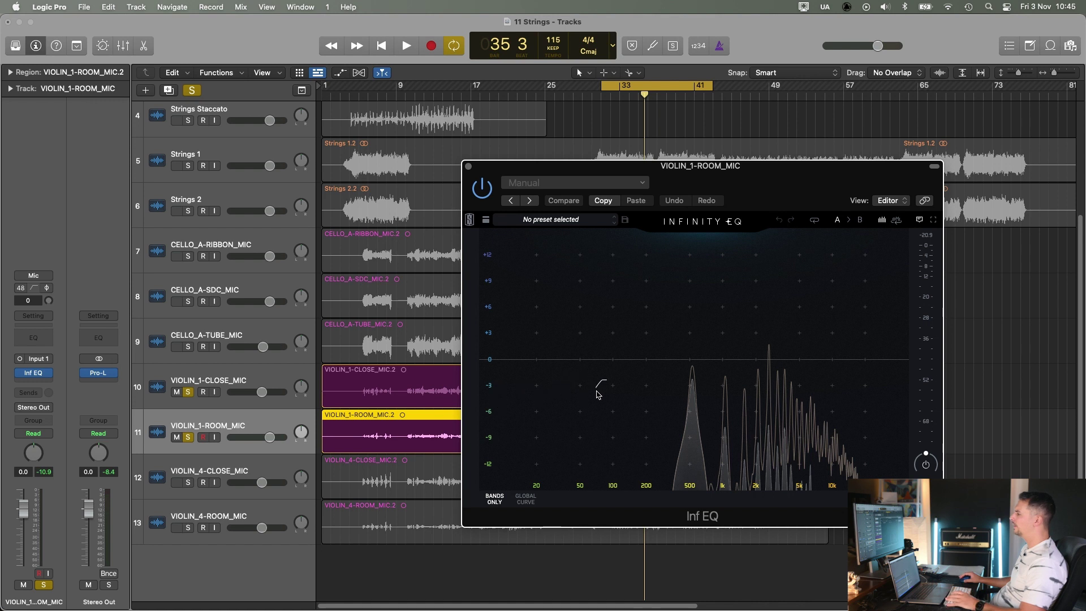
Step: Play the loop and give VIOLIN_1-ROOM_MIC a high-pass filter at 155 Hz and a bell cut of -3.89 dB at 2.69 kHz
{"action": "key", "text": "space"}
{"action": "left_click_drag", "start_coordinate": [592, 395], "coordinate": [633, 393]}
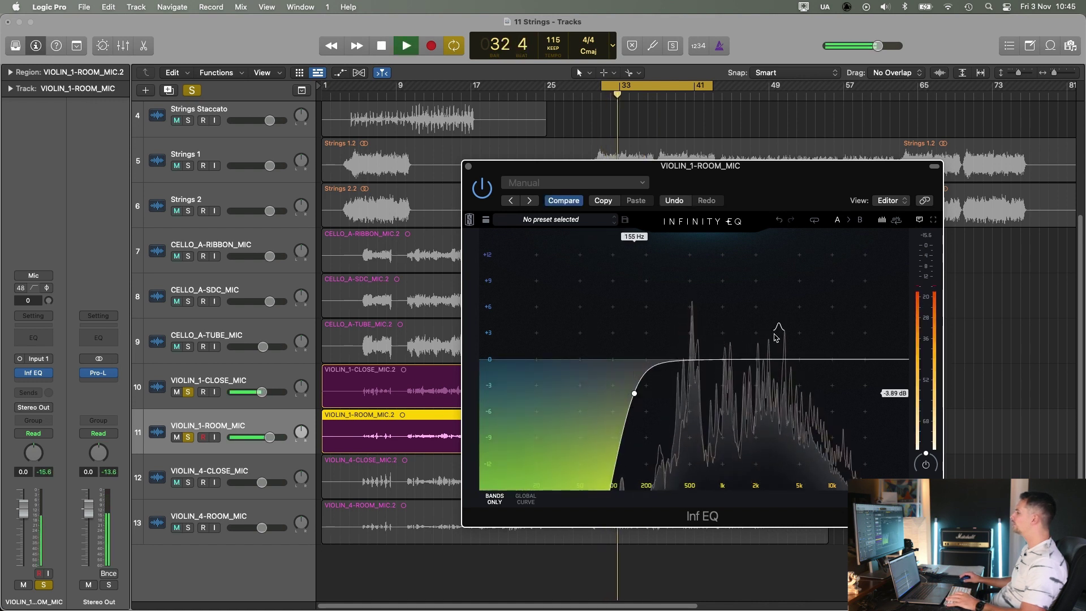
{"action": "left_click_drag", "start_coordinate": [776, 338], "coordinate": [784, 272]}
{"action": "scroll", "coordinate": [783, 272], "scroll_direction": "up", "scroll_amount": 10}
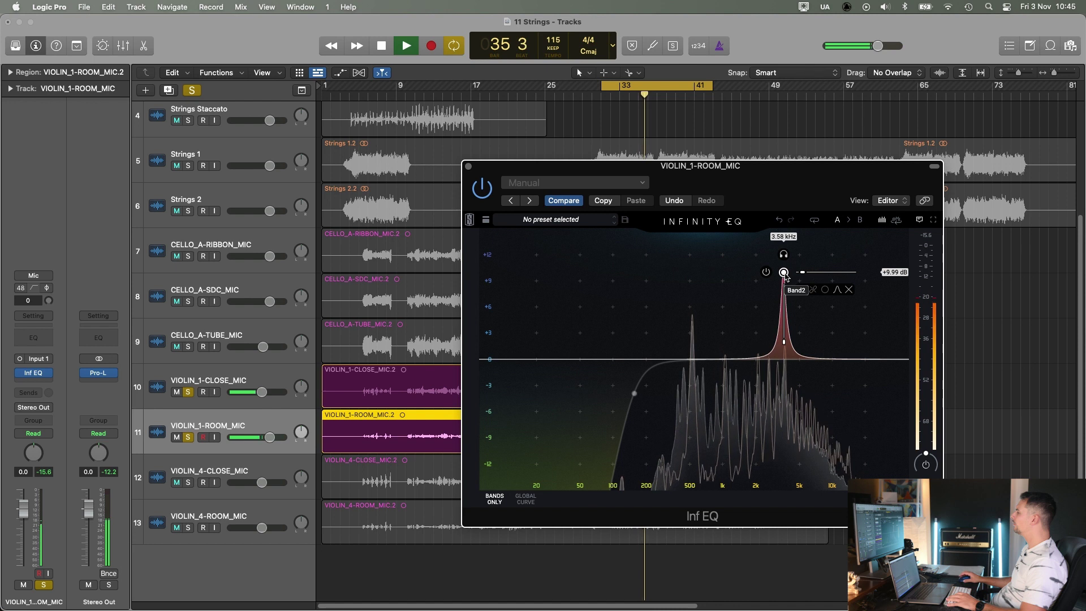
{"action": "scroll", "coordinate": [784, 273], "scroll_direction": "down", "scroll_amount": 6}
{"action": "left_click_drag", "start_coordinate": [784, 272], "coordinate": [770, 394]}
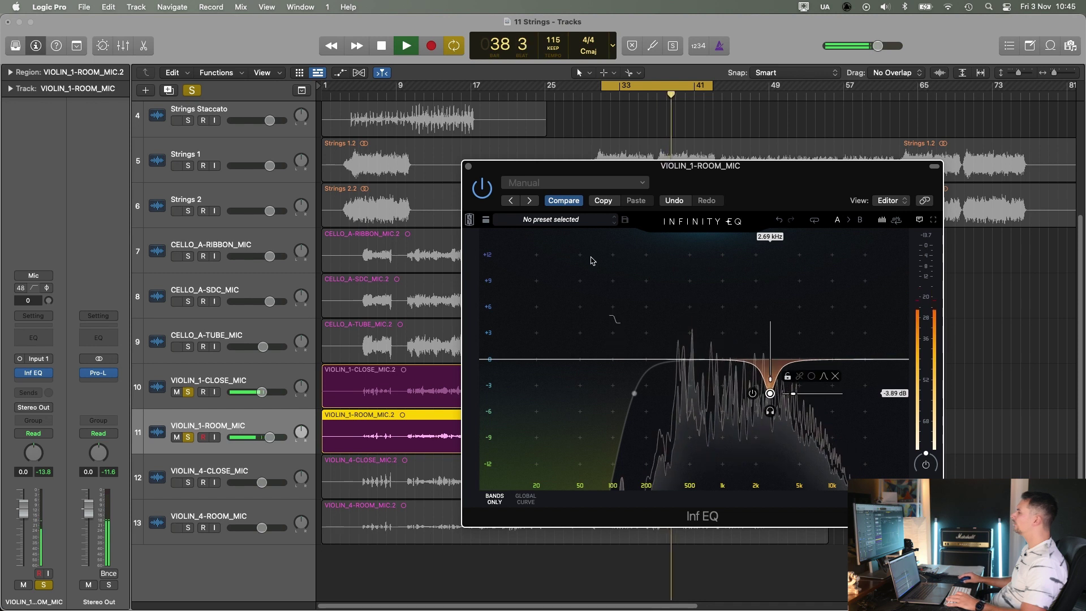
Step: Close the room mic's EQ, audition its volume from silent up to -4.9 dB and stop playback
{"action": "key", "text": "super+w"}
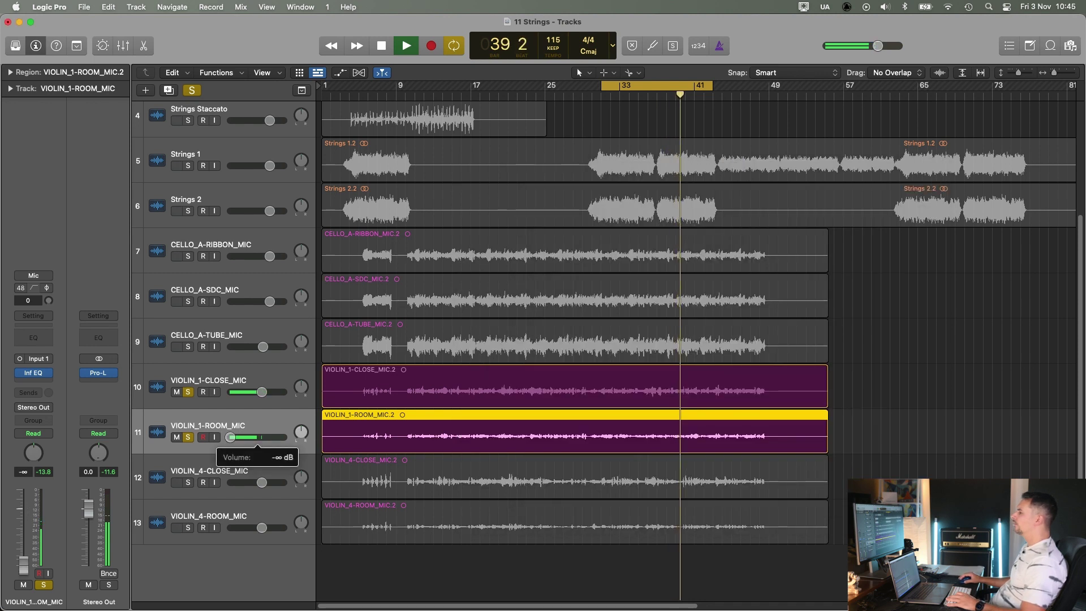
{"action": "left_click_drag", "start_coordinate": [237, 440], "coordinate": [249, 442]}
{"action": "key", "text": "space"}
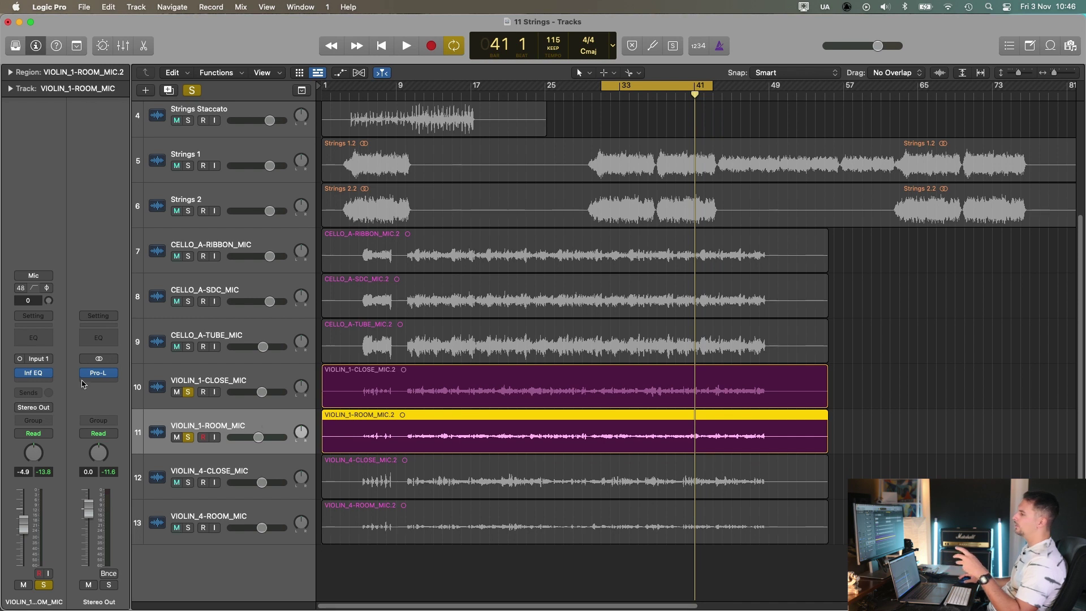
Step: Compare the VIOLIN_1 close and room mic tracks, reviewing the room mic's Infinity EQ curve before closing it
{"action": "left_click", "coordinate": [261, 380]}
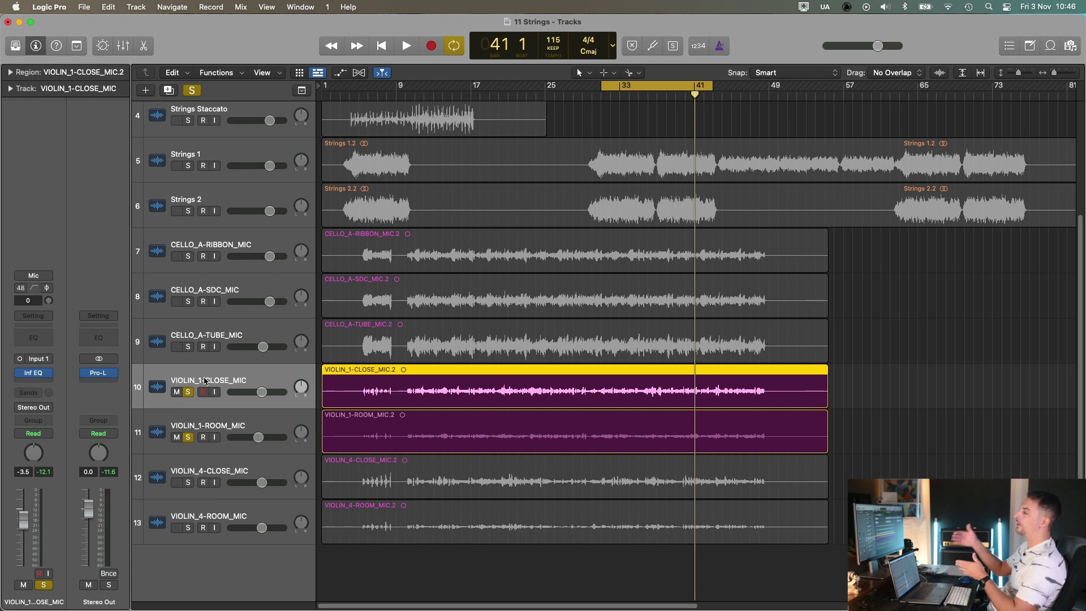
{"action": "left_click", "coordinate": [255, 421]}
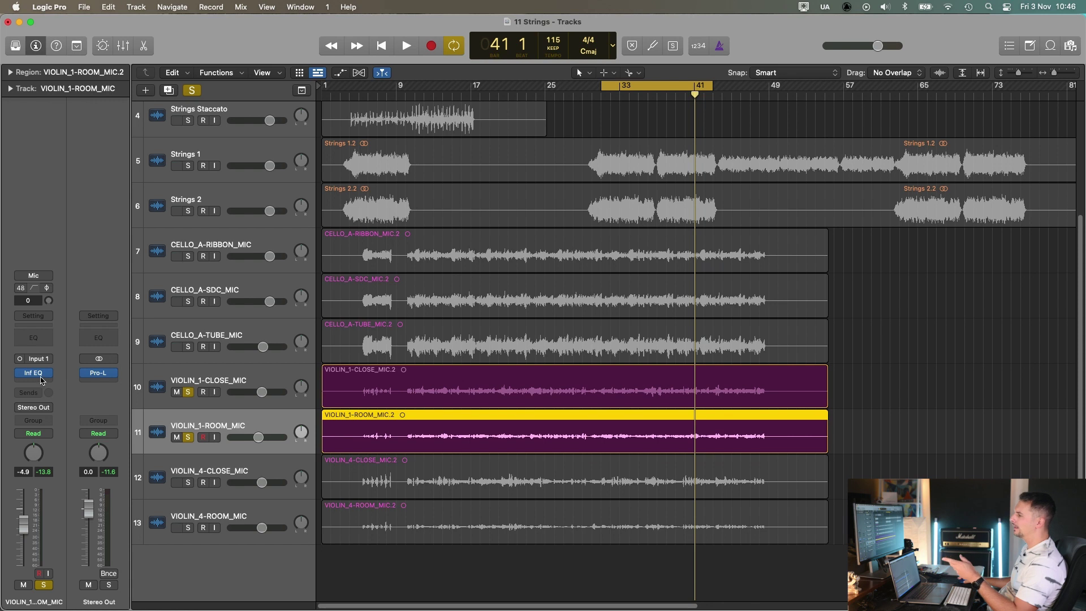
{"action": "key", "text": "v"}
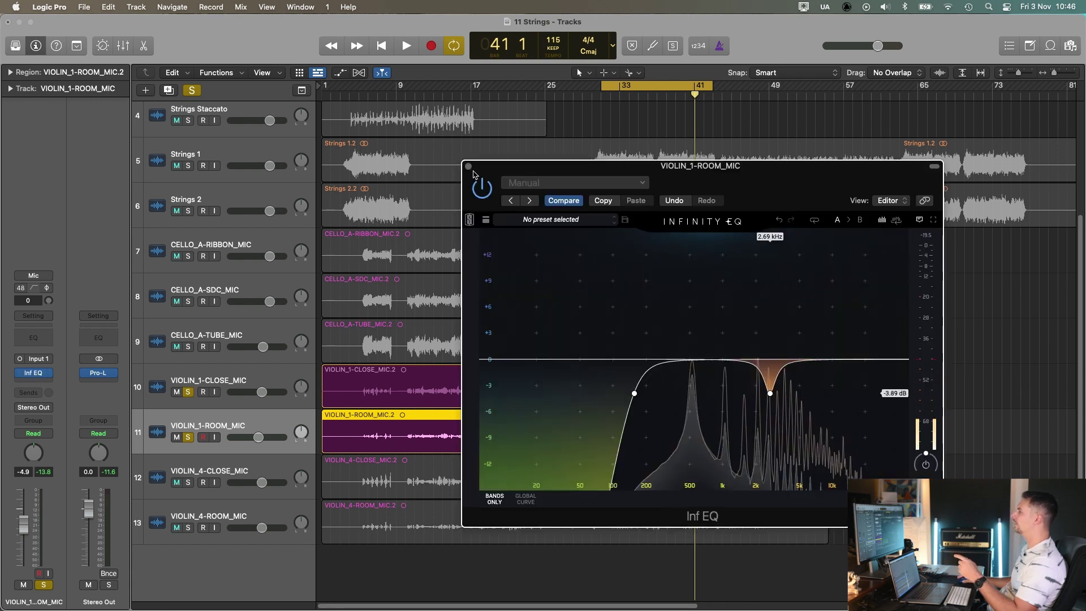
{"action": "left_click", "coordinate": [468, 166]}
Step: Pull VIOLIN_1-ROOM_MIC's volume down to silent, solo only VIOLIN_4-CLOSE_MIC and play the loop
{"action": "left_click_drag", "start_coordinate": [258, 437], "coordinate": [230, 437]}
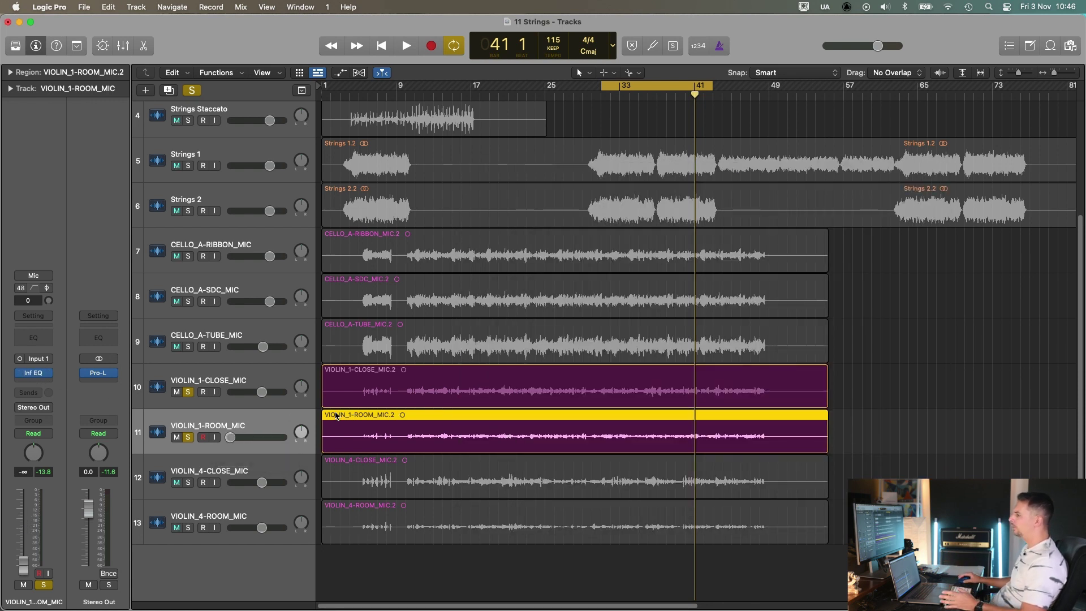
{"action": "left_click", "coordinate": [188, 482], "text": "alt"}
{"action": "left_click", "coordinate": [337, 494]}
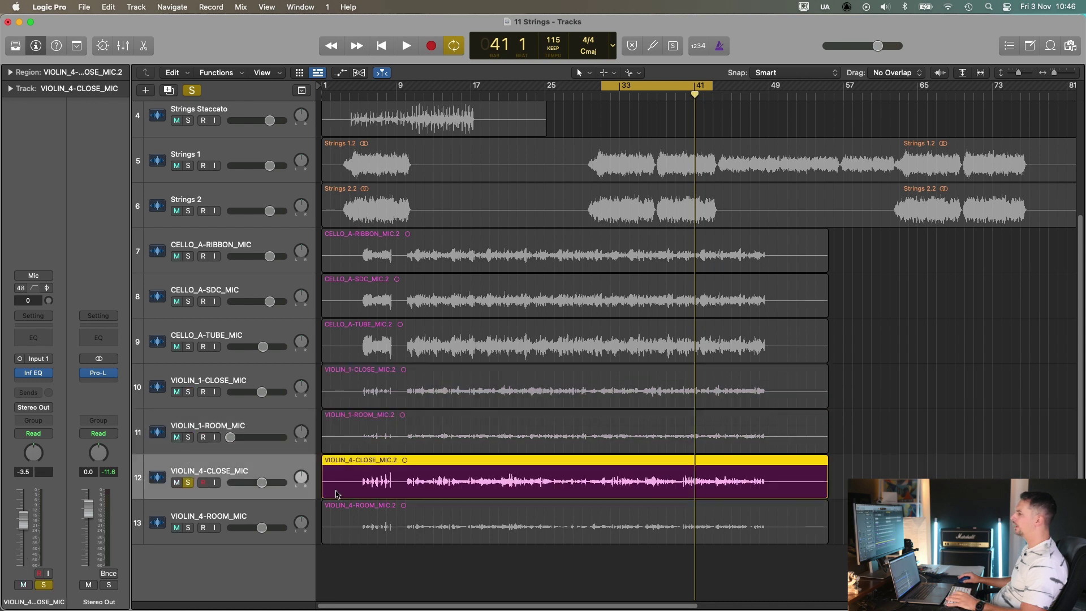
{"action": "key", "text": "space"}
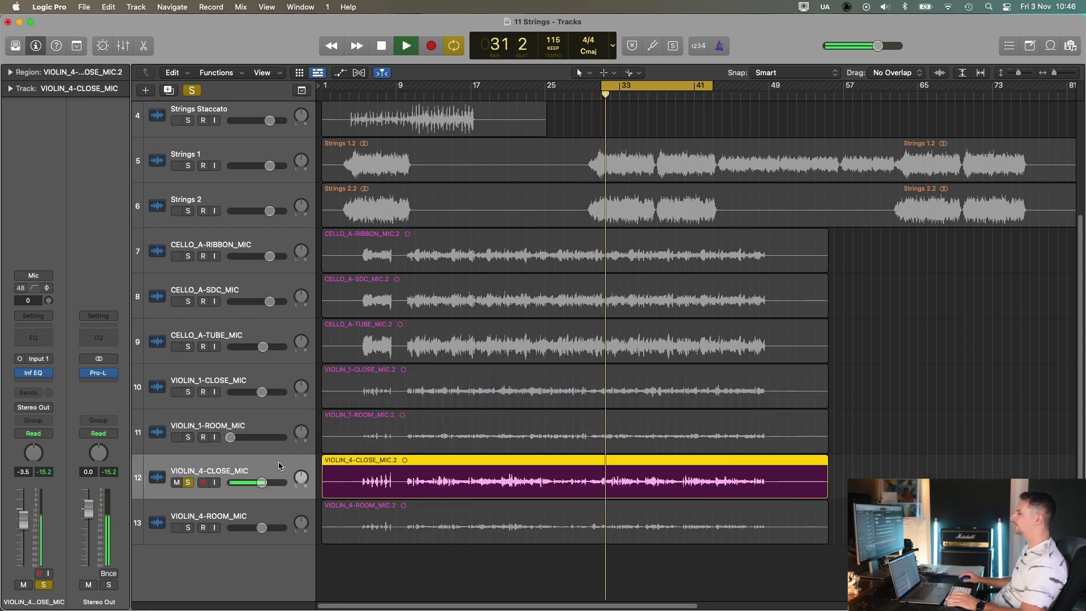
Step: Open Infinity EQ on VIOLIN_4-CLOSE_MIC and add a high-pass filter at about 430 Hz
{"action": "left_click", "coordinate": [35, 371]}
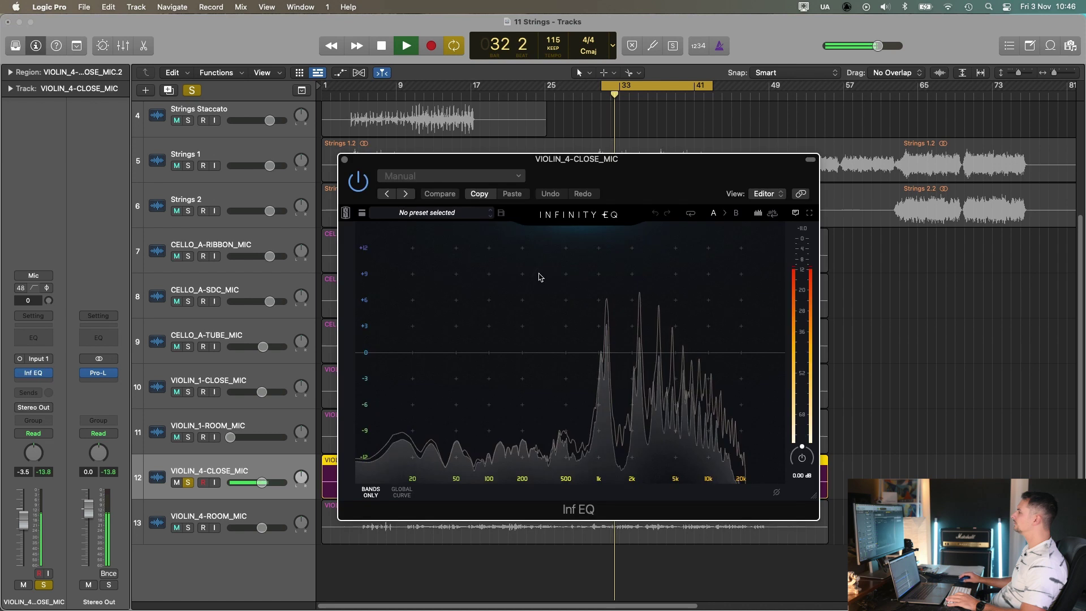
{"action": "left_click_drag", "start_coordinate": [653, 177], "coordinate": [437, 176]}
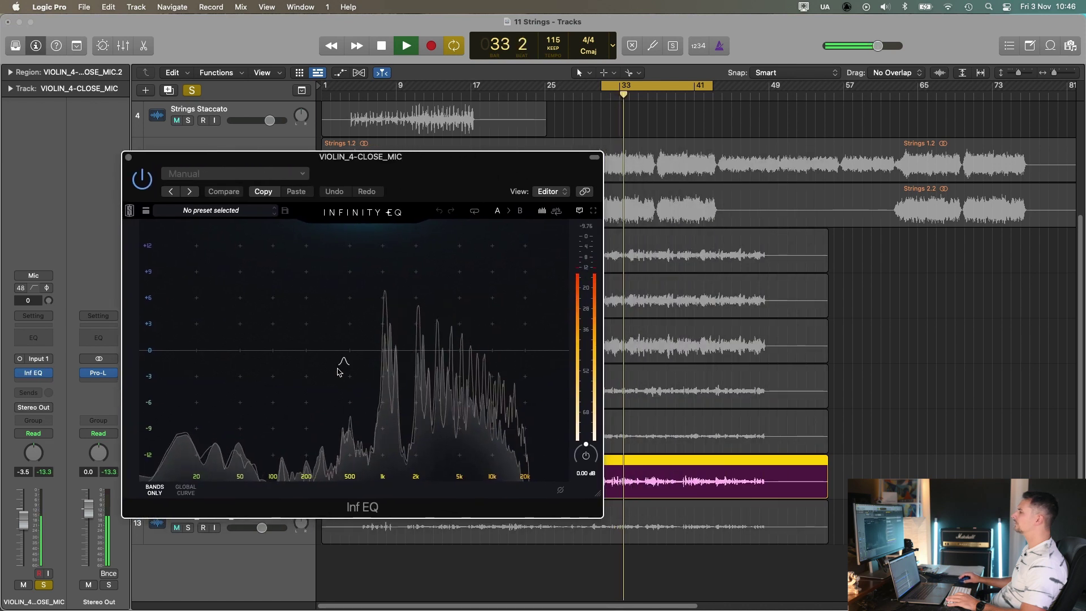
{"action": "left_click_drag", "start_coordinate": [259, 378], "coordinate": [343, 379]}
Step: Sweep a boosted bell band near 6 kHz, turn it into a -2.72 dB cut at 5.55 kHz, stop playback and close the EQ
{"action": "double_click", "coordinate": [455, 297]}
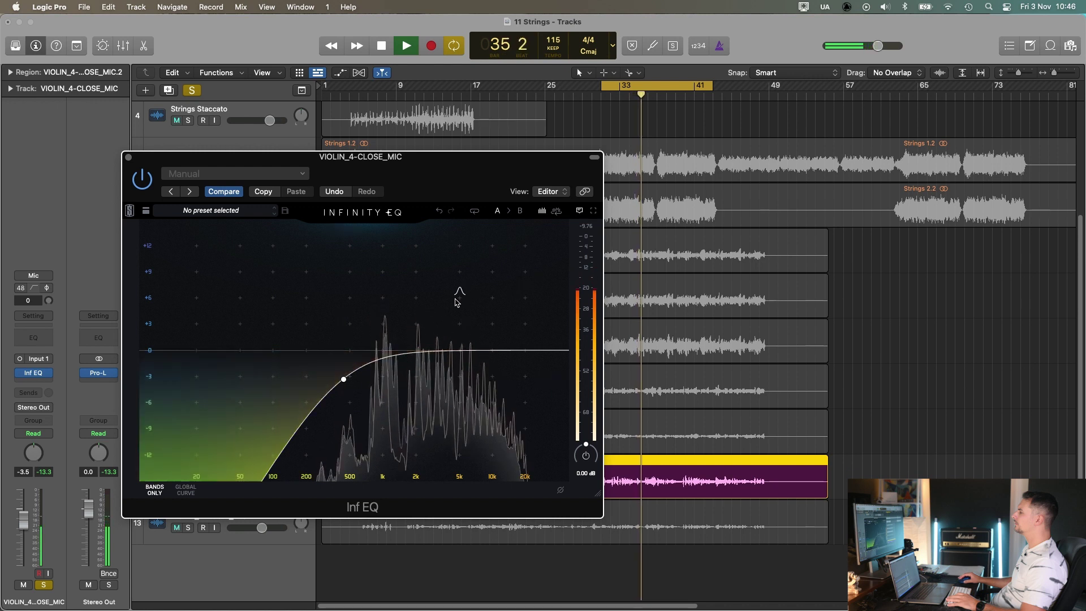
{"action": "left_click_drag", "start_coordinate": [454, 298], "coordinate": [466, 278]}
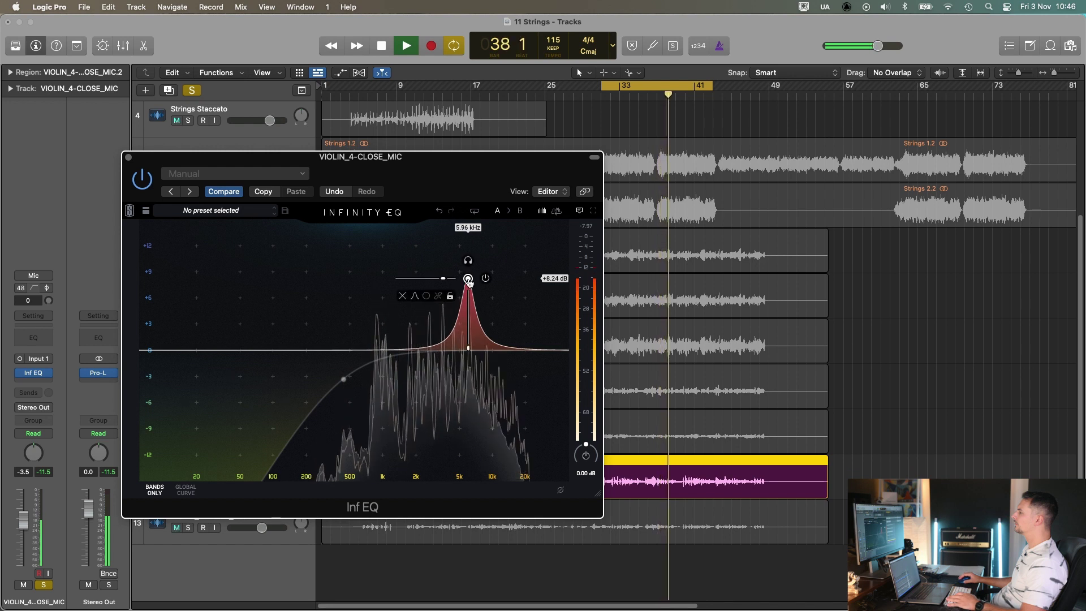
{"action": "left_click_drag", "start_coordinate": [467, 278], "coordinate": [464, 374]}
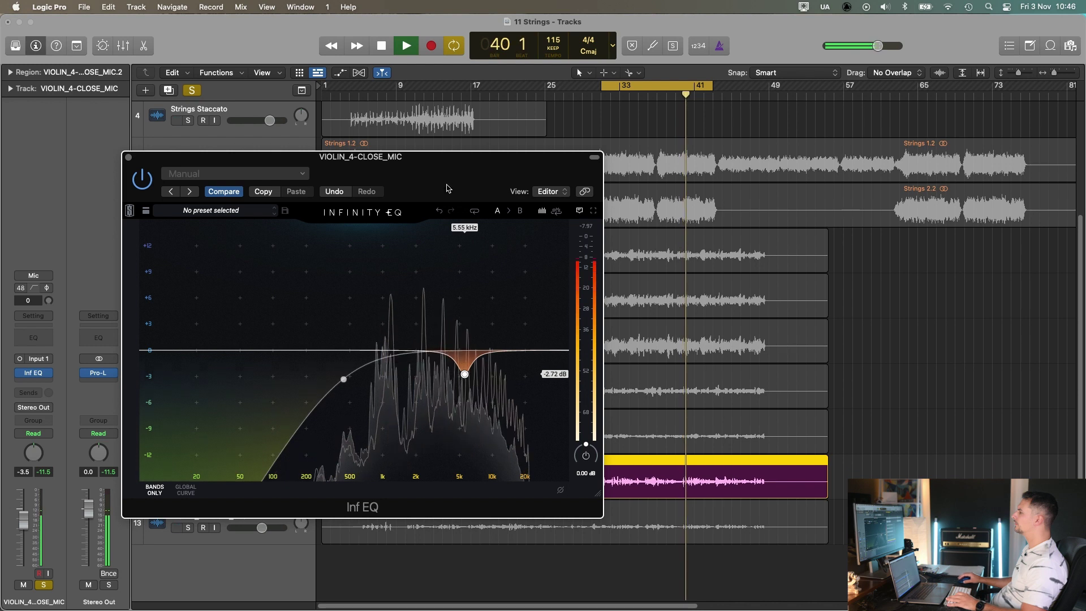
{"action": "key", "text": "space"}
{"action": "left_click_drag", "start_coordinate": [445, 177], "coordinate": [408, 175]}
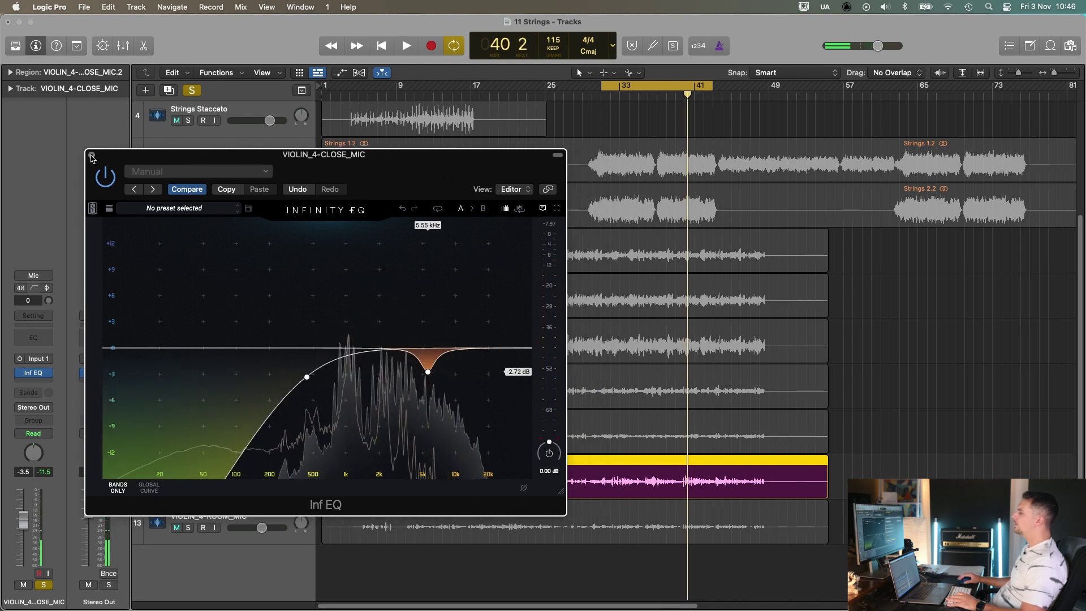
{"action": "left_click", "coordinate": [91, 155]}
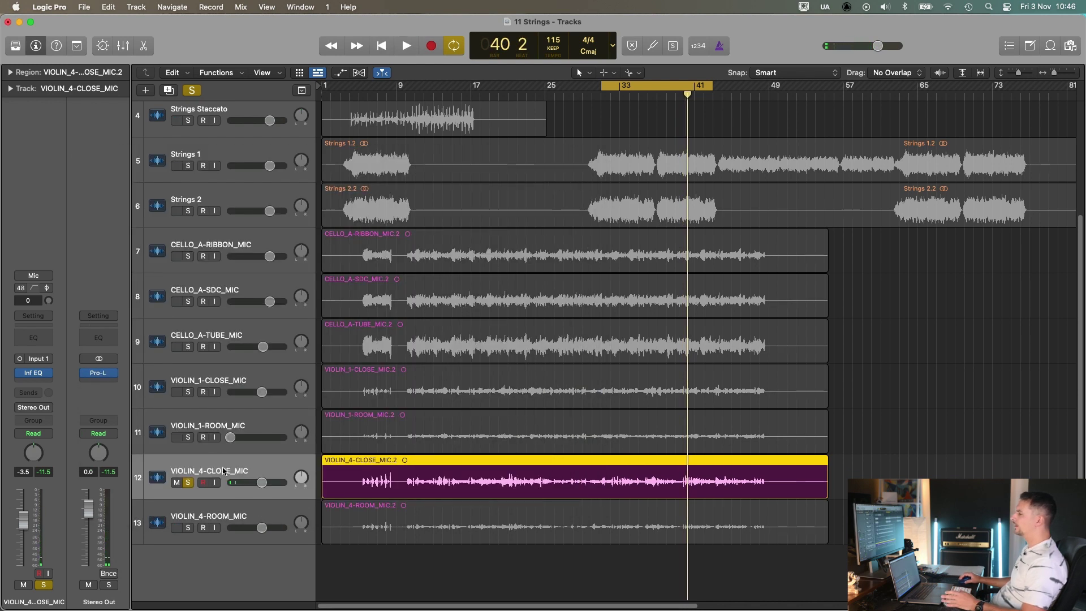
Step: Review the EQ curve on VIOLIN_1-CLOSE_MIC for comparison and close it
{"action": "left_click", "coordinate": [244, 384]}
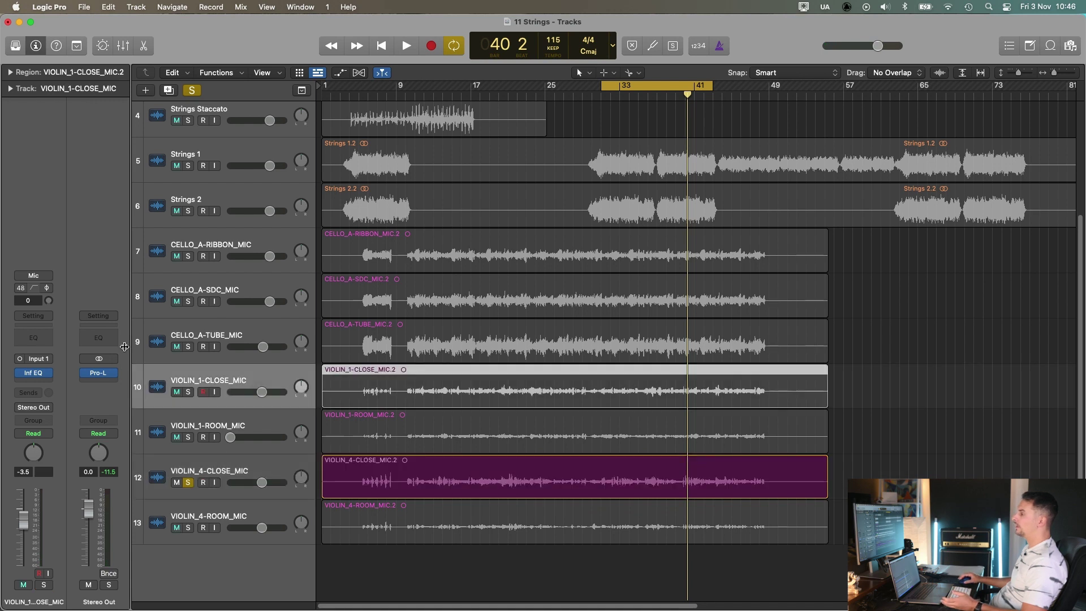
{"action": "left_click", "coordinate": [41, 378]}
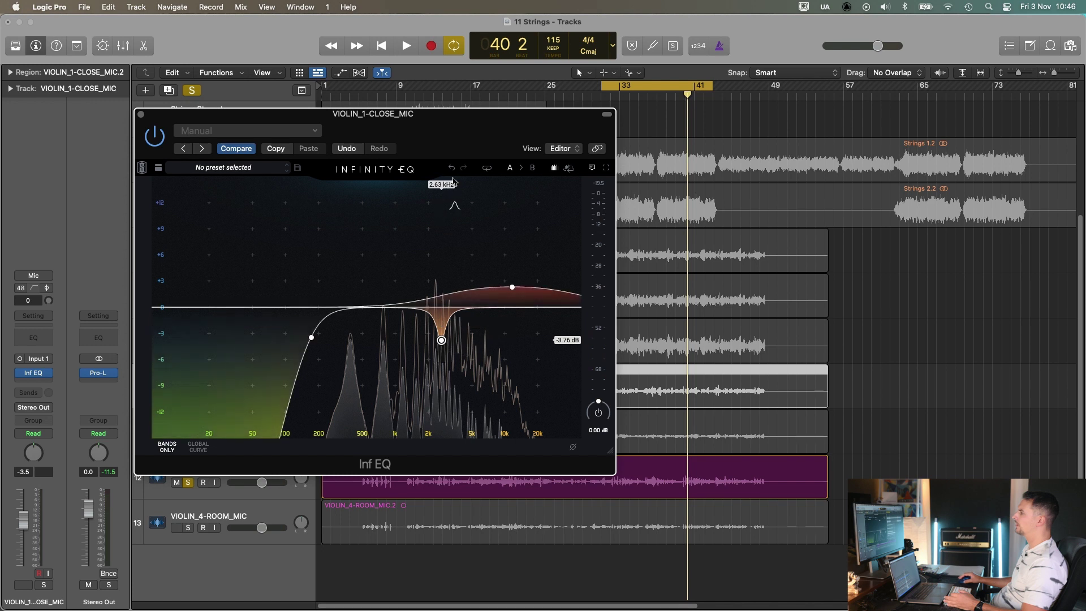
{"action": "left_click", "coordinate": [140, 114]}
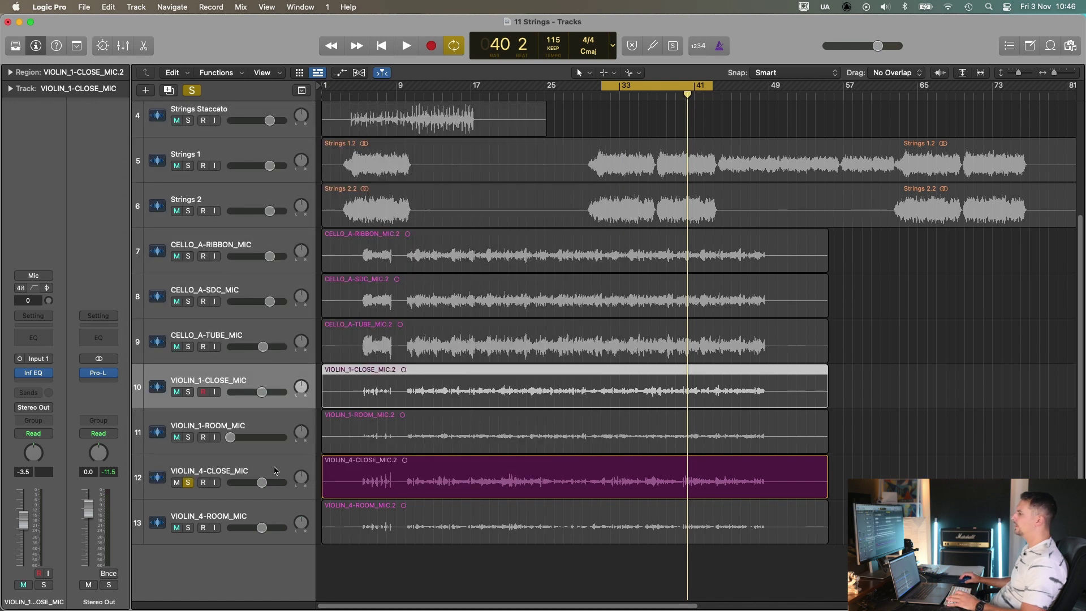
Step: Reopen VIOLIN_4-CLOSE_MIC's EQ, try the bell cut at -3.44 dB and 5.49 kHz during playback, and stop
{"action": "left_click", "coordinate": [34, 375]}
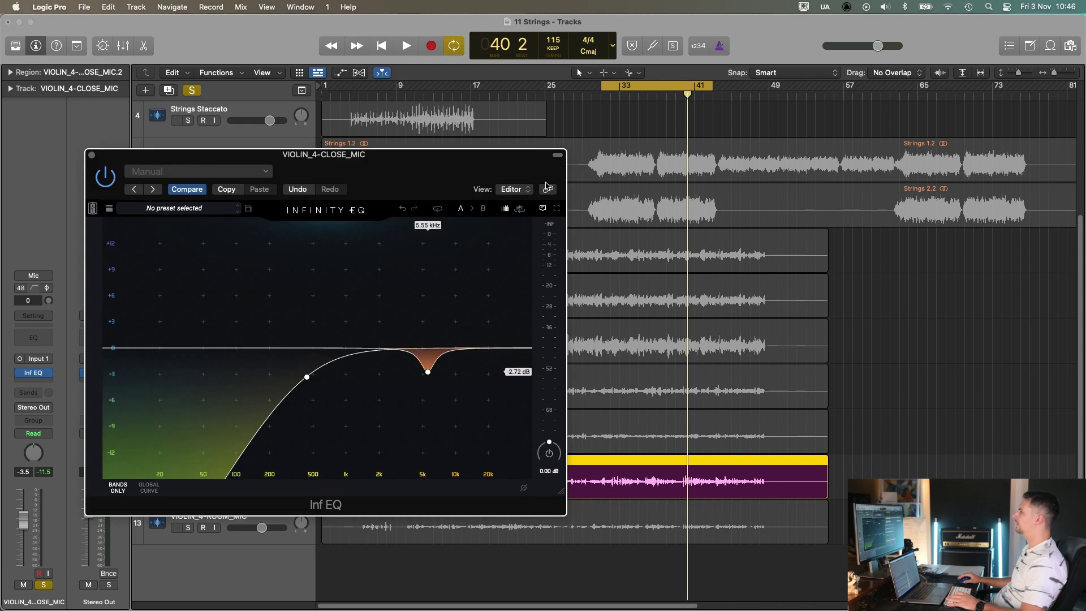
{"action": "left_click", "coordinate": [423, 368]}
{"action": "left_click_drag", "start_coordinate": [429, 151], "coordinate": [427, 146]}
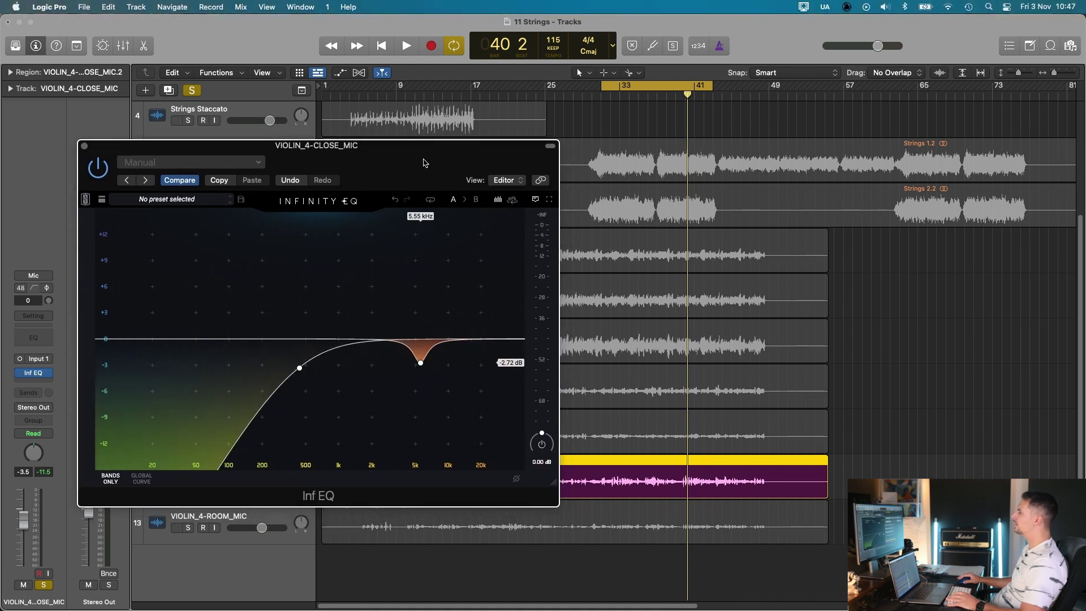
{"action": "key", "text": "space"}
{"action": "mouse_move", "coordinate": [420, 363]}
{"action": "left_mouse_down"}
{"action": "mouse_move", "coordinate": [418, 242]}
{"action": "mouse_move", "coordinate": [419, 369]}
{"action": "left_mouse_up"}
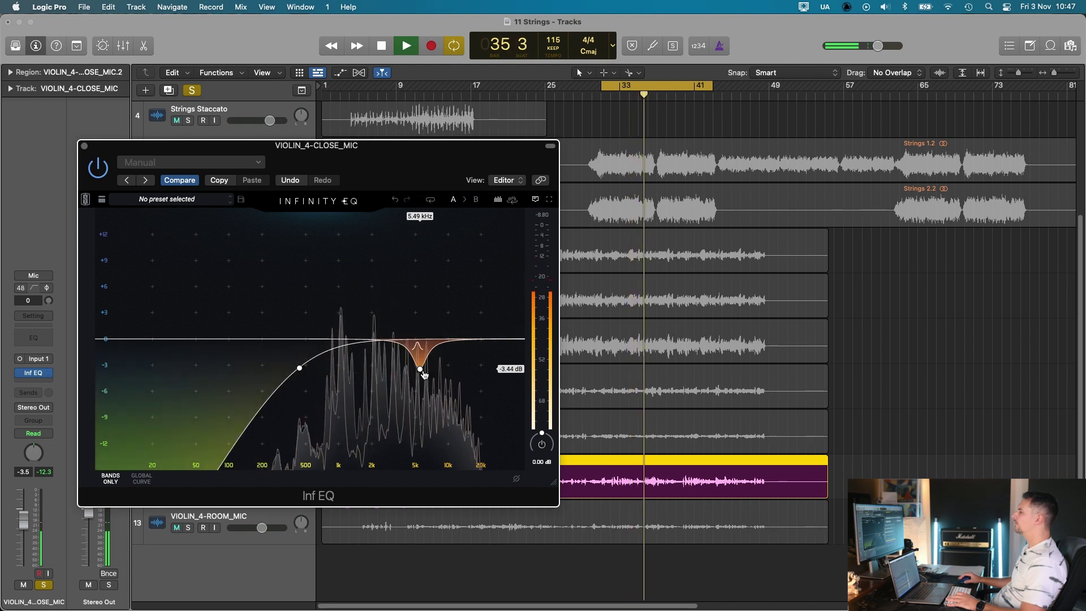
{"action": "mouse_move", "coordinate": [420, 370]}
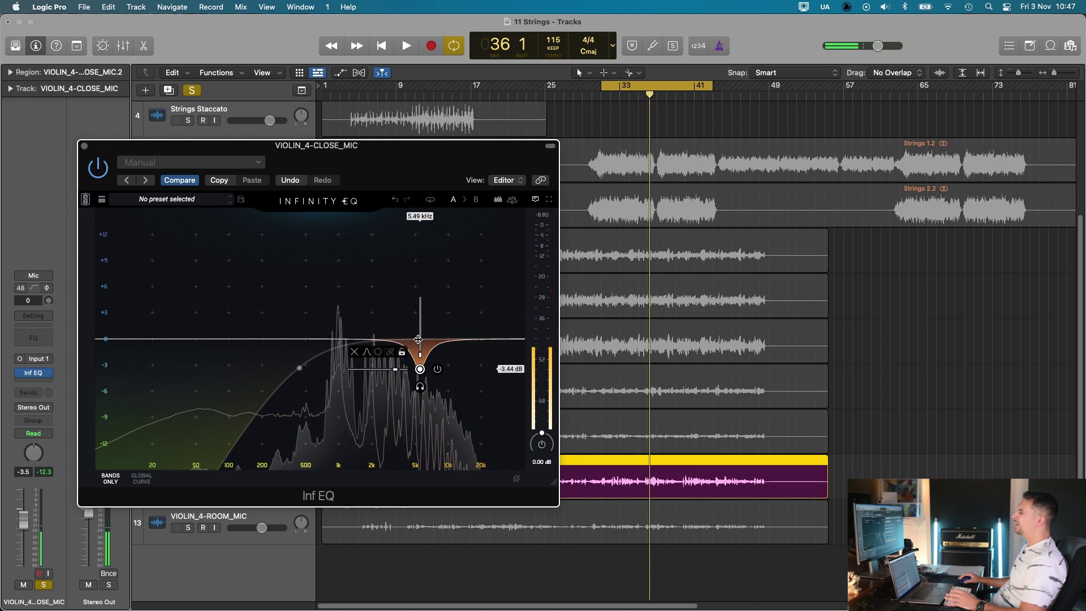
{"action": "key", "text": "space"}
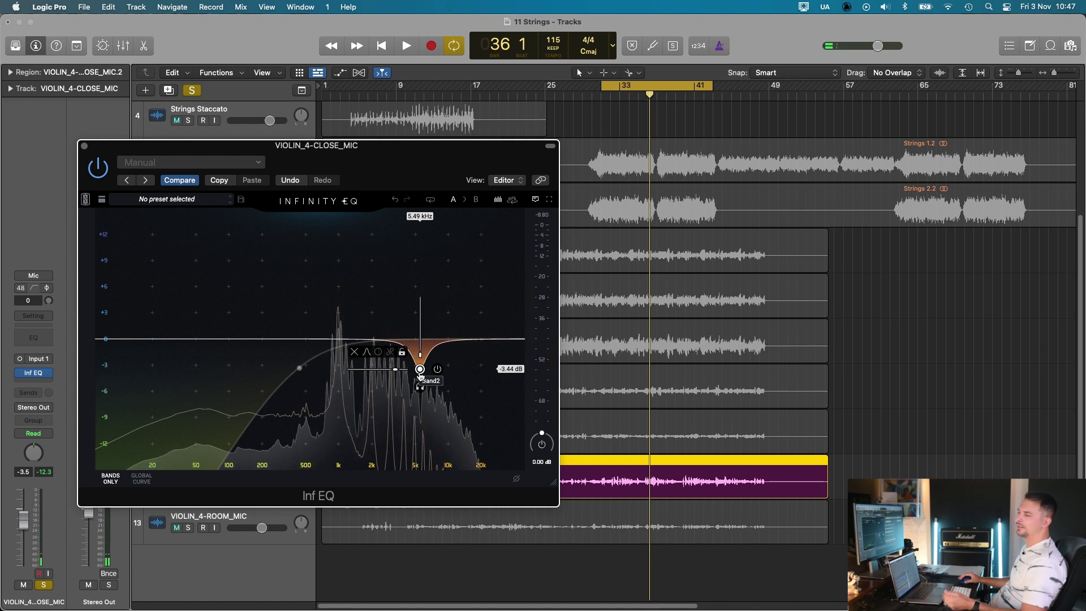
Step: Set VIOLIN_4-CLOSE_MIC's bell cut to -2.79 dB at 5.55 kHz and close the EQ
{"action": "left_click_drag", "start_coordinate": [420, 370], "coordinate": [421, 364]}
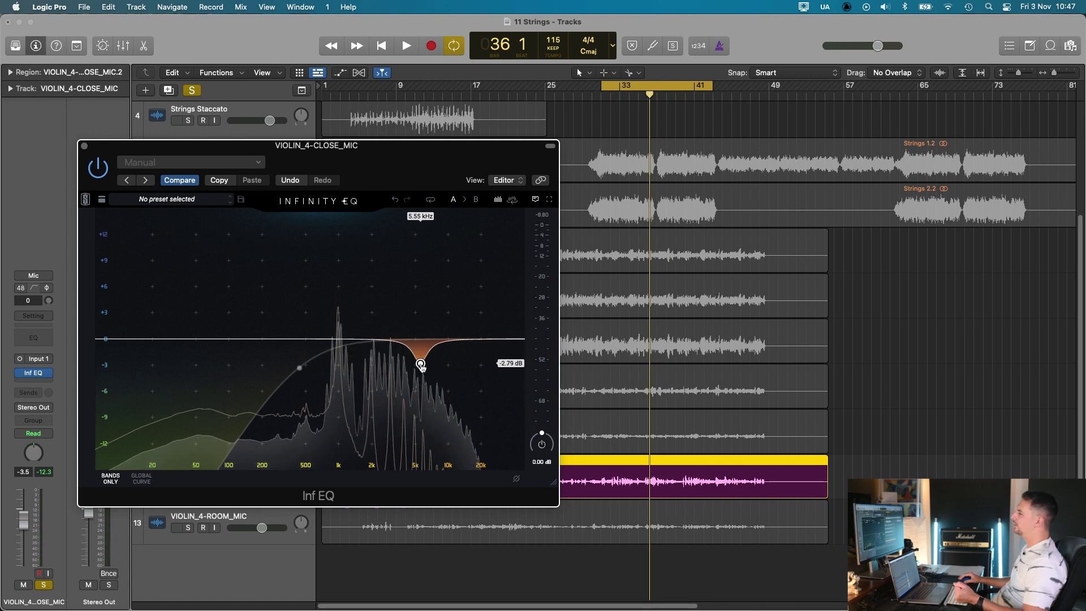
{"action": "mouse_move", "coordinate": [421, 364]}
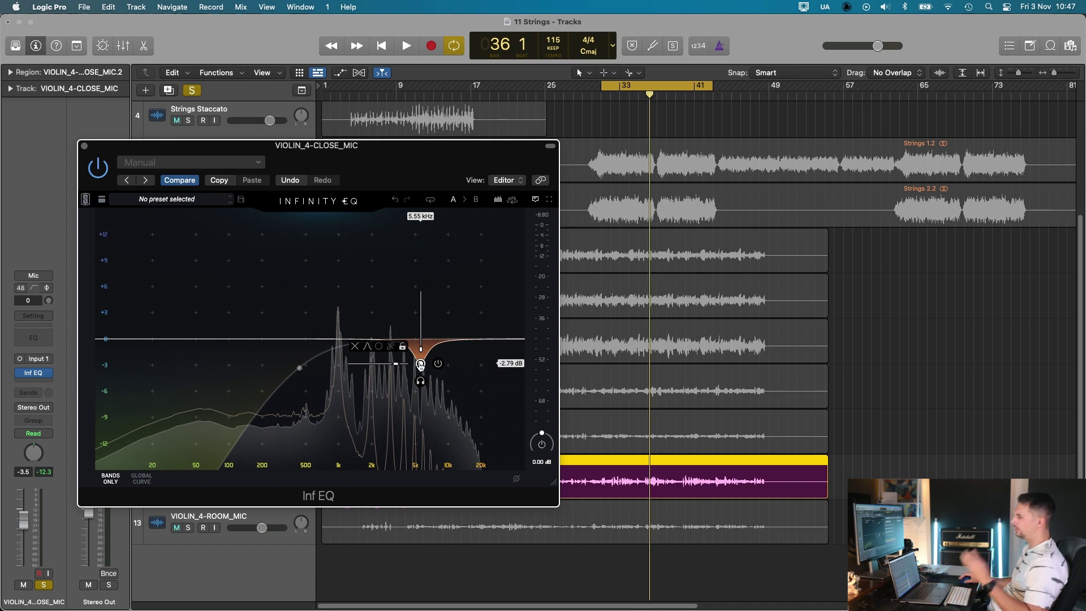
{"action": "left_click_drag", "start_coordinate": [434, 165], "coordinate": [428, 141]}
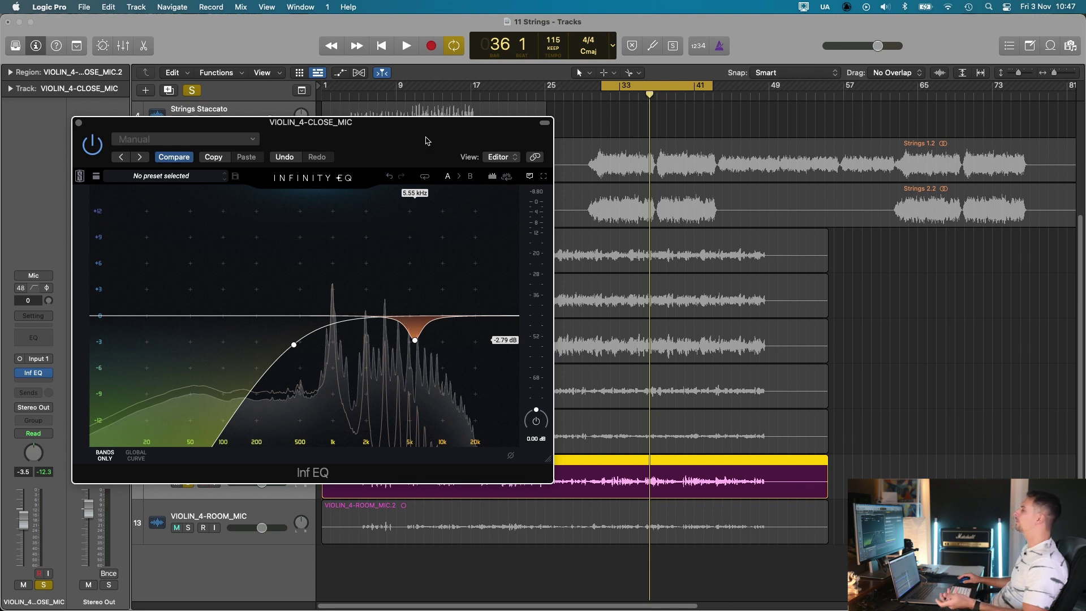
{"action": "left_click", "coordinate": [79, 122]}
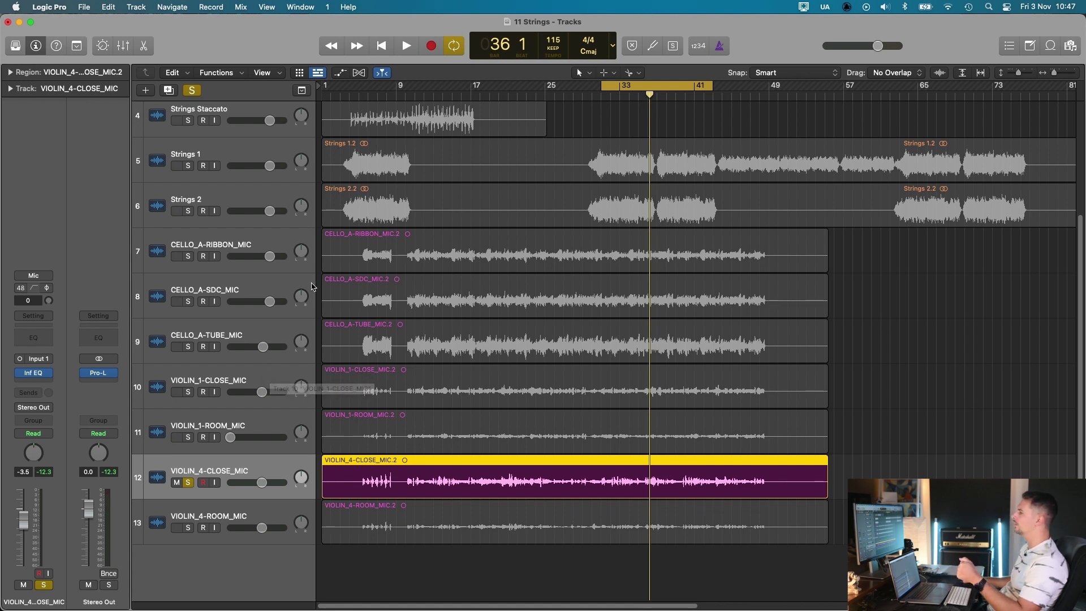
{"action": "left_click_drag", "start_coordinate": [901, 257], "coordinate": [610, 472]}
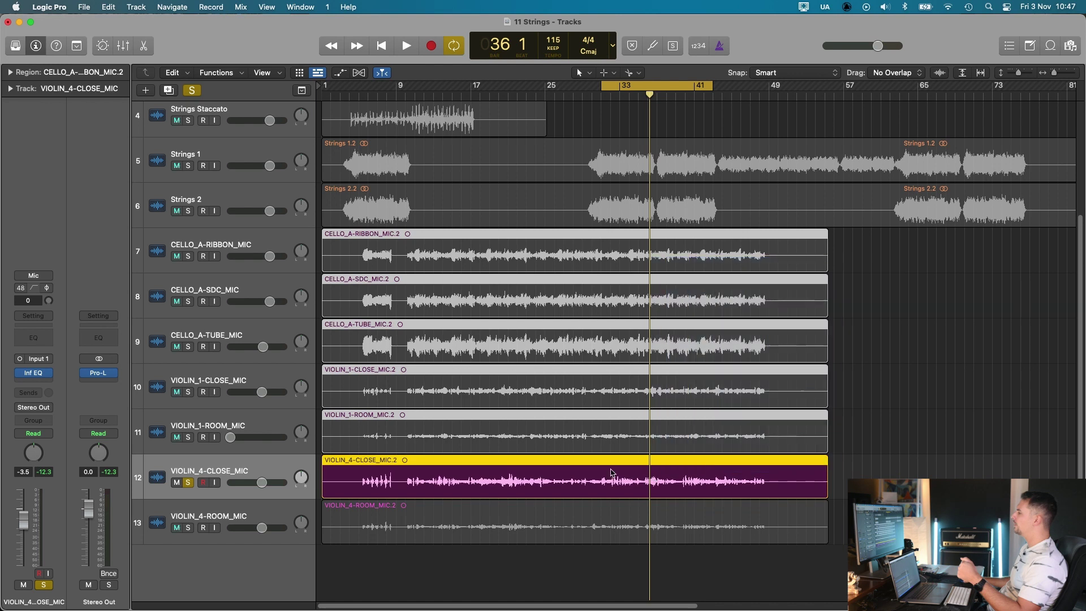
{"action": "left_click", "coordinate": [241, 467]}
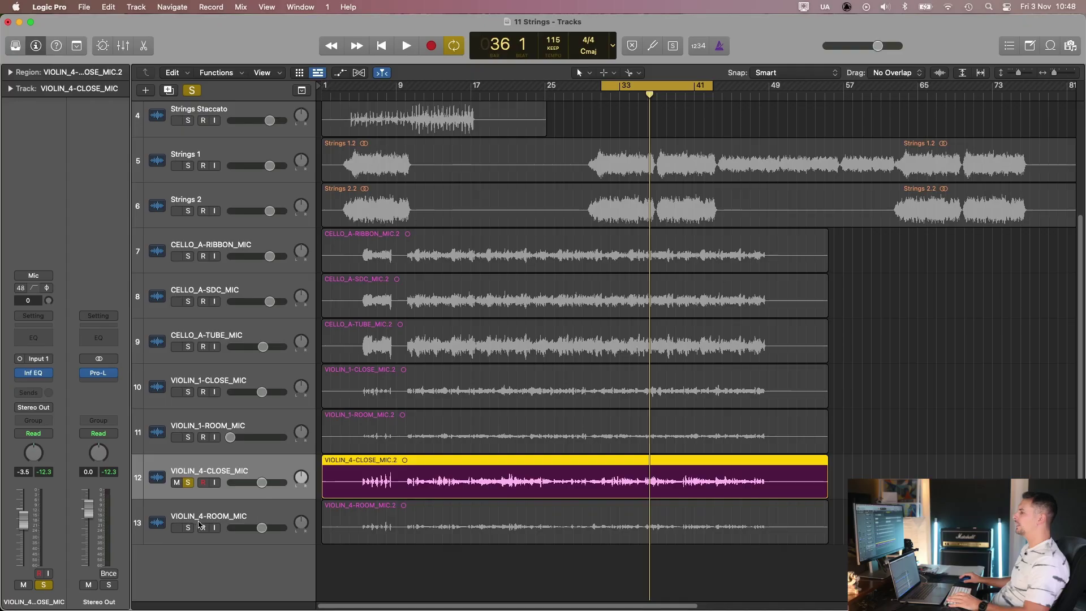
Step: Solo VIOLIN_4-ROOM_MIC alongside the close mic, audition its volume at 0.0 and -3.2 dB, stop playback and lower it to silent
{"action": "left_click", "coordinate": [189, 528]}
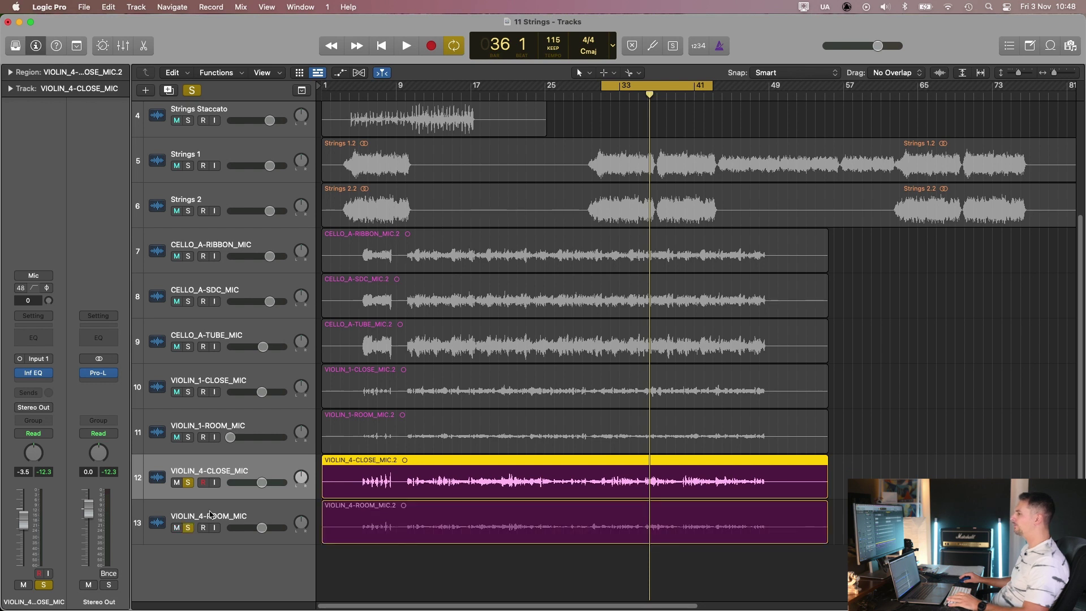
{"action": "left_click", "coordinate": [210, 515]}
{"action": "key", "text": "space"}
{"action": "mouse_move", "coordinate": [261, 528]}
{"action": "left_mouse_down"}
{"action": "mouse_move", "coordinate": [282, 534]}
{"action": "mouse_move", "coordinate": [269, 528]}
{"action": "left_mouse_up"}
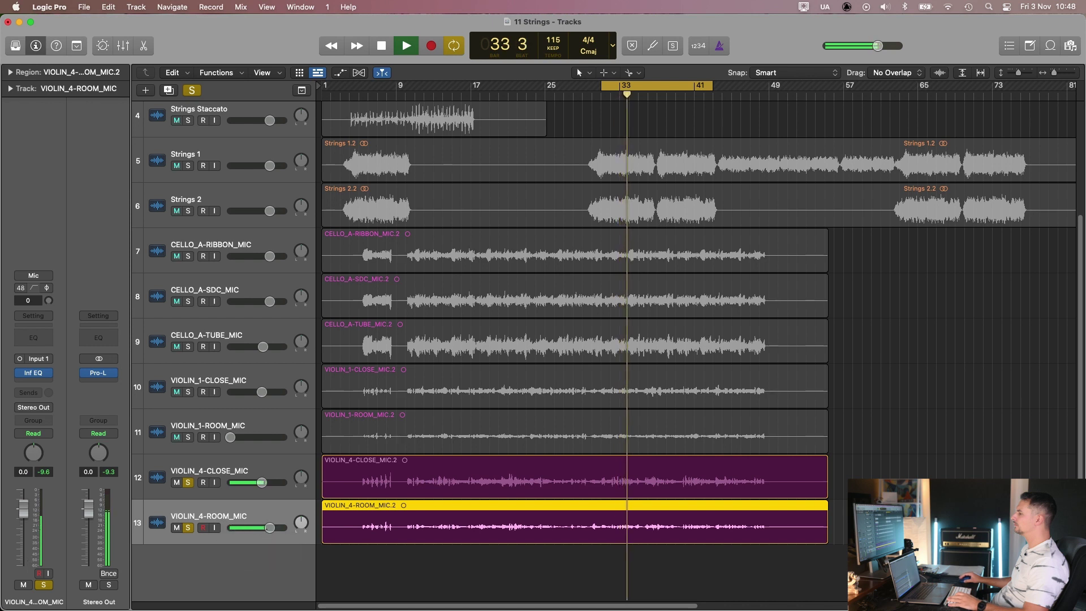
{"action": "left_click_drag", "start_coordinate": [242, 531], "coordinate": [234, 531]}
{"action": "key", "text": "space"}
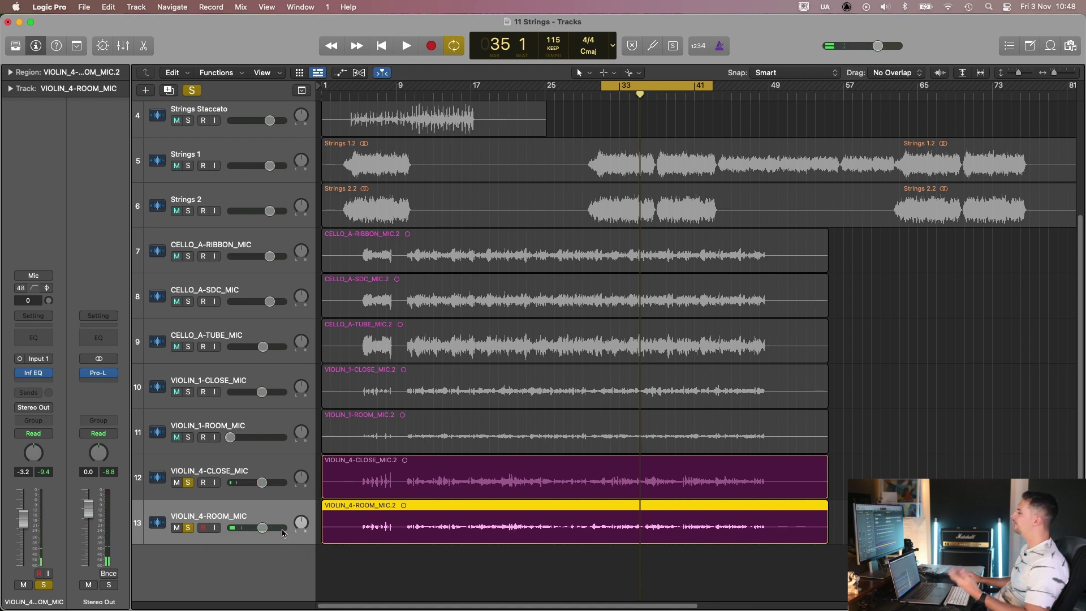
{"action": "left_click_drag", "start_coordinate": [268, 535], "coordinate": [236, 534]}
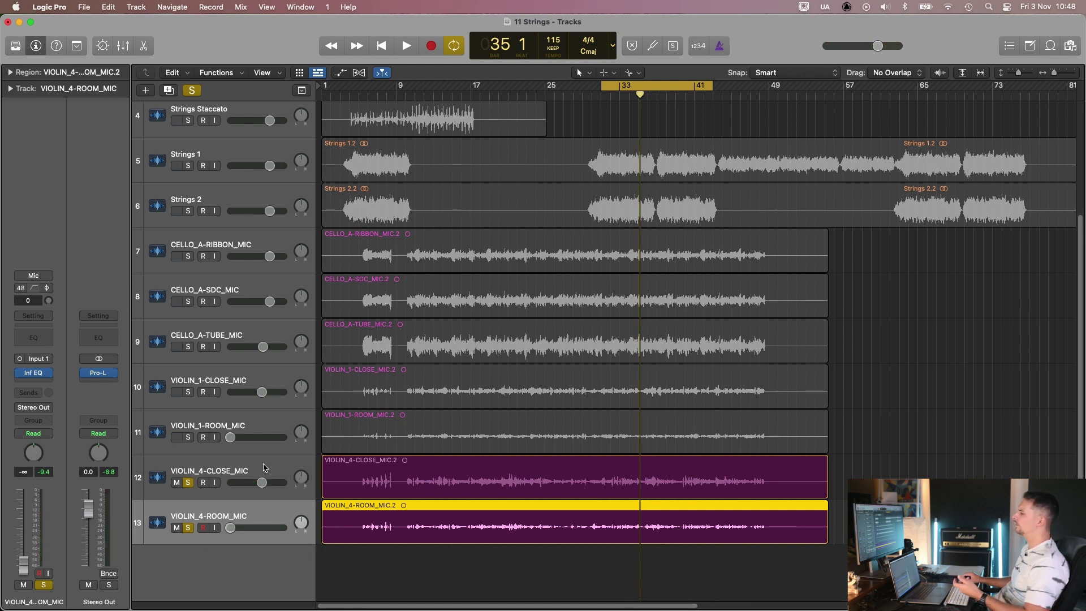
Step: Select VIOLIN_4-CLOSE_MIC and zoom the arrangement out to show every track
{"action": "left_click", "coordinate": [265, 469]}
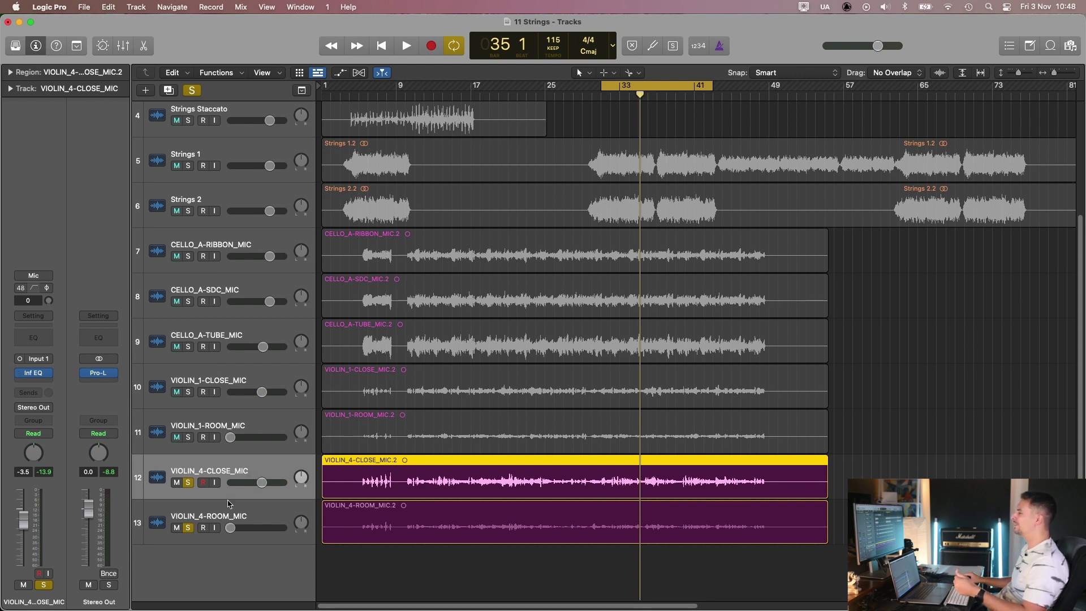
{"action": "left_click", "coordinate": [245, 518]}
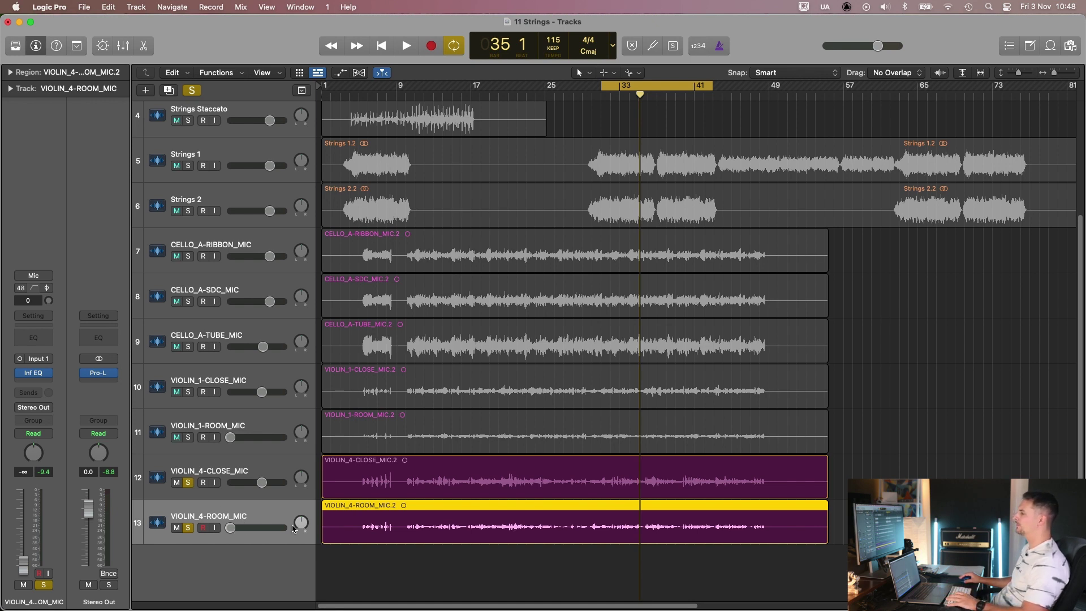
{"action": "left_click", "coordinate": [263, 473]}
{"action": "key", "text": "Down"}
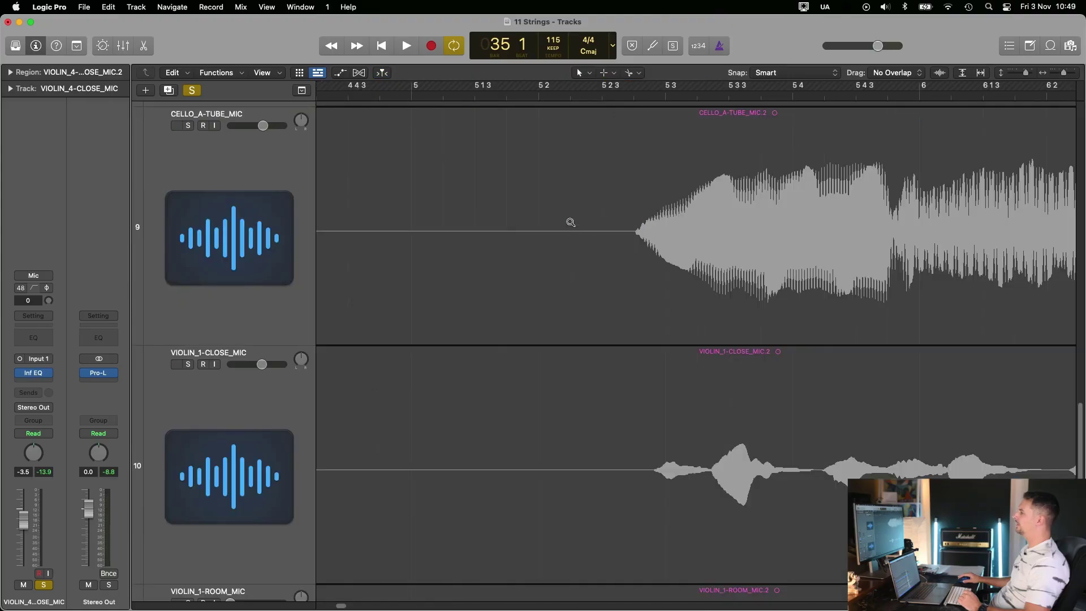
{"action": "left_click", "coordinate": [571, 222], "text": "ctrl+alt"}
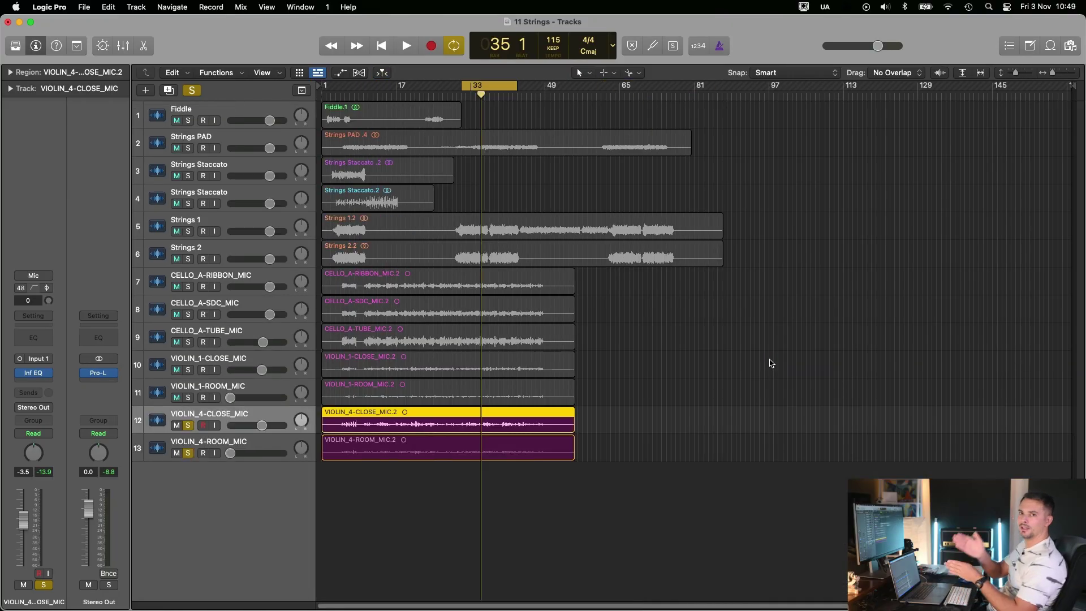